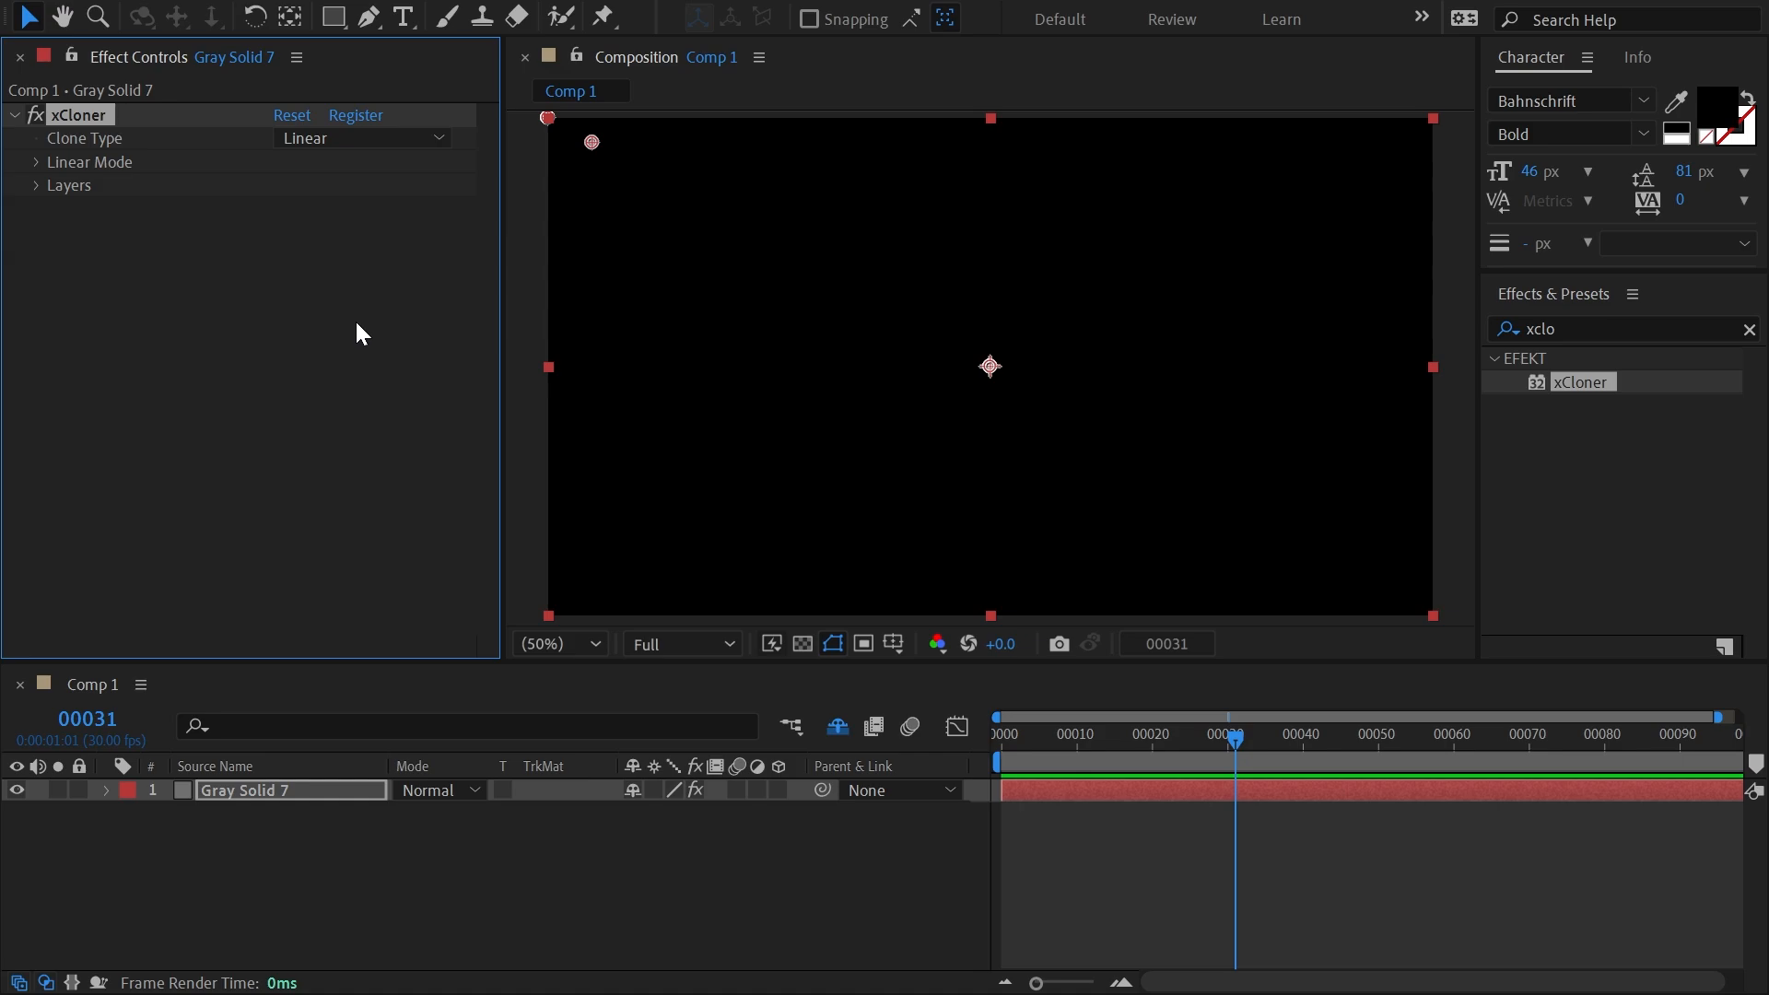
Reveal the shy layers in Comp 1 and turn on visibility for the four footage layers.
click(844, 727)
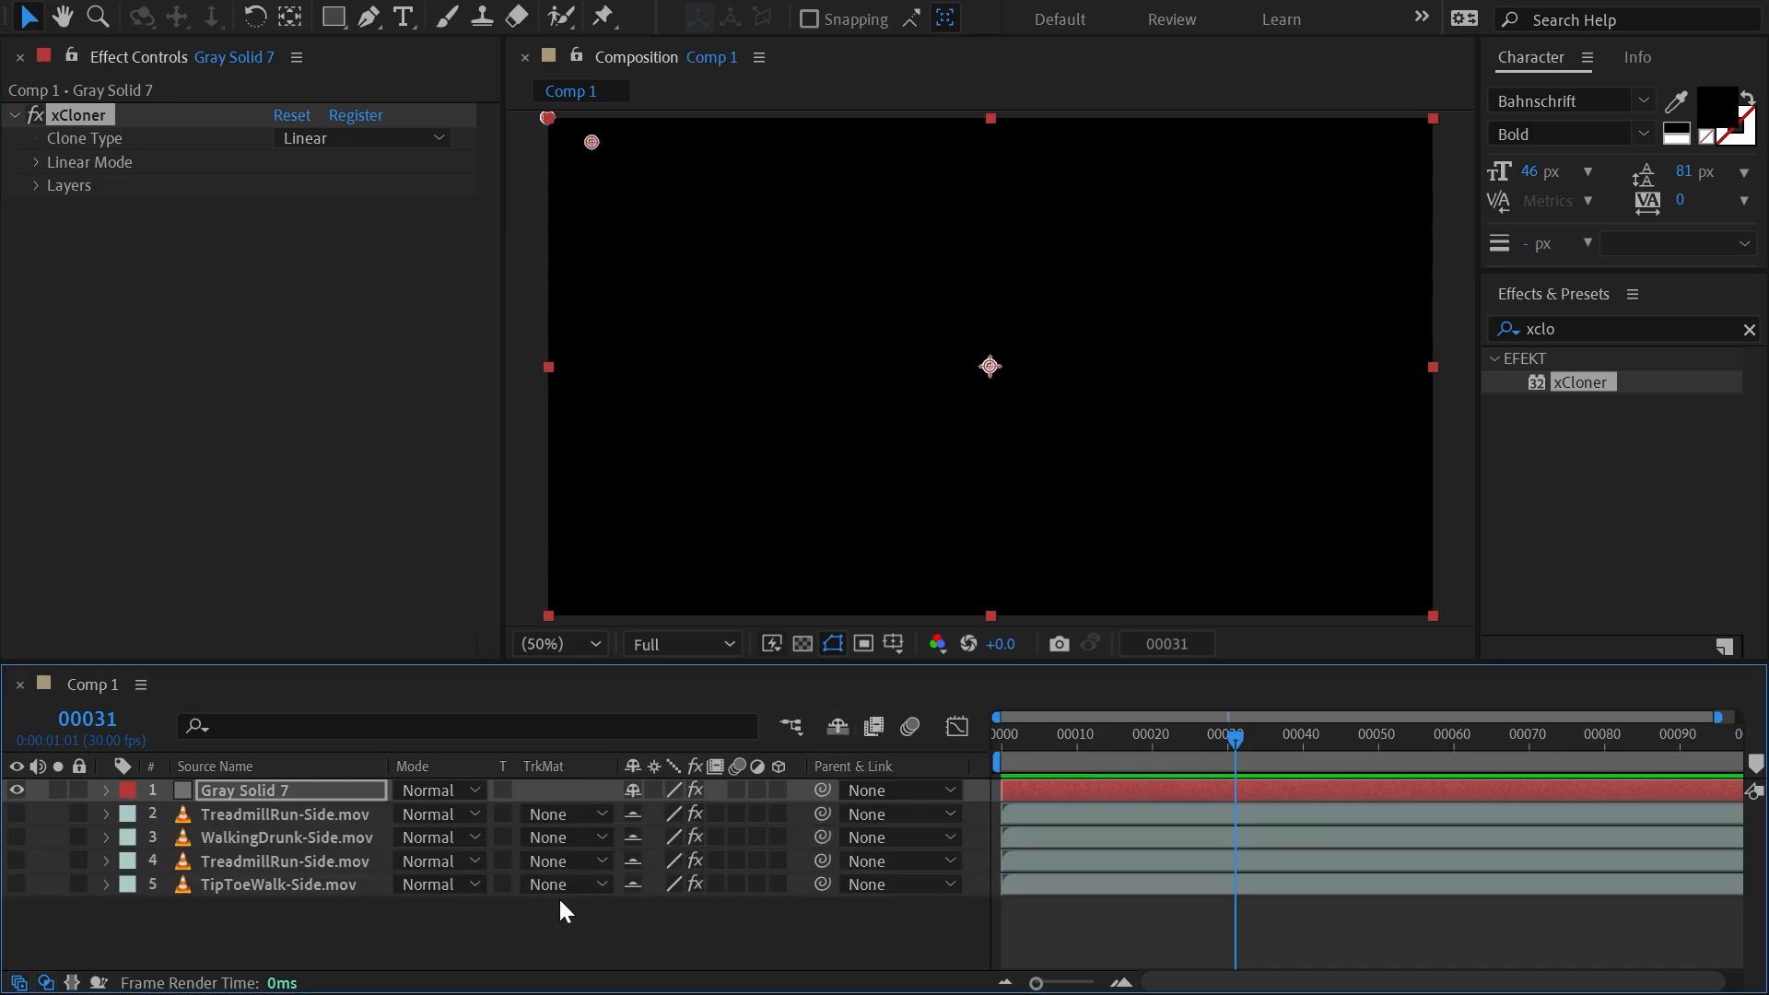
drag(18, 813, 18, 883)
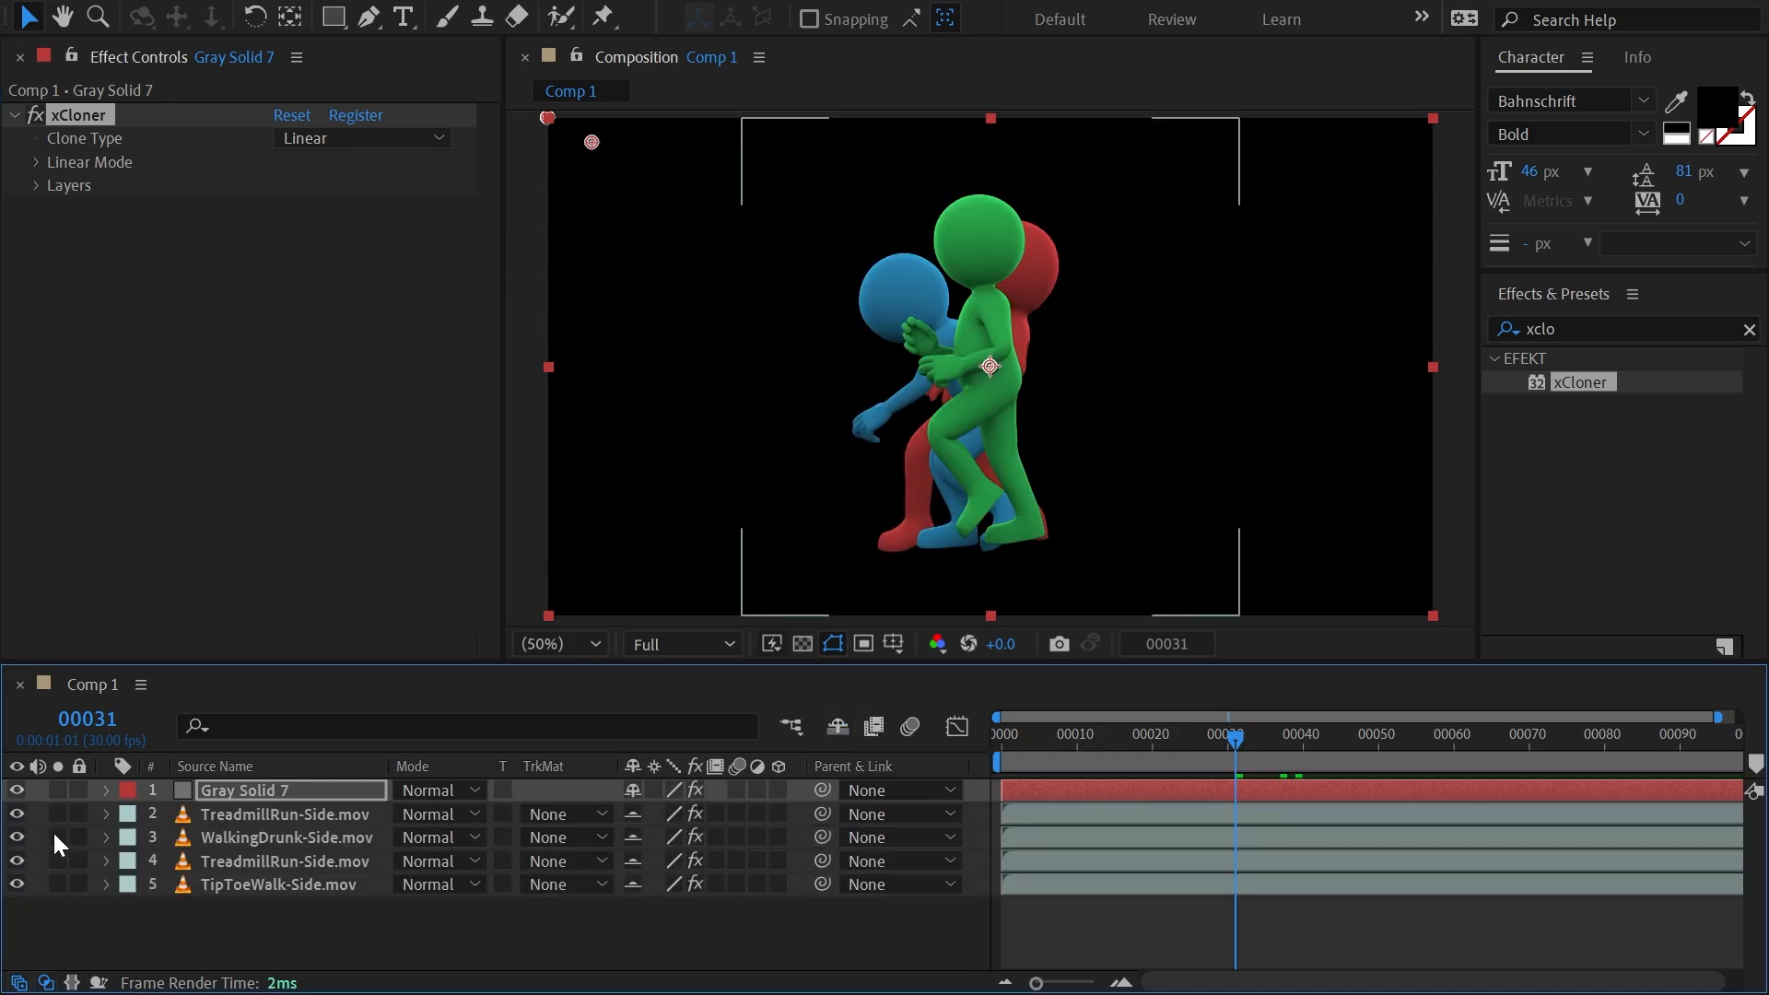
Solo and scrub the upper TreadmillRun-Side.mov and WalkingDrunk-Side.mov clips, unsolo them, and examine the Tint effect on the TreadmillRun layer.
click(274, 816)
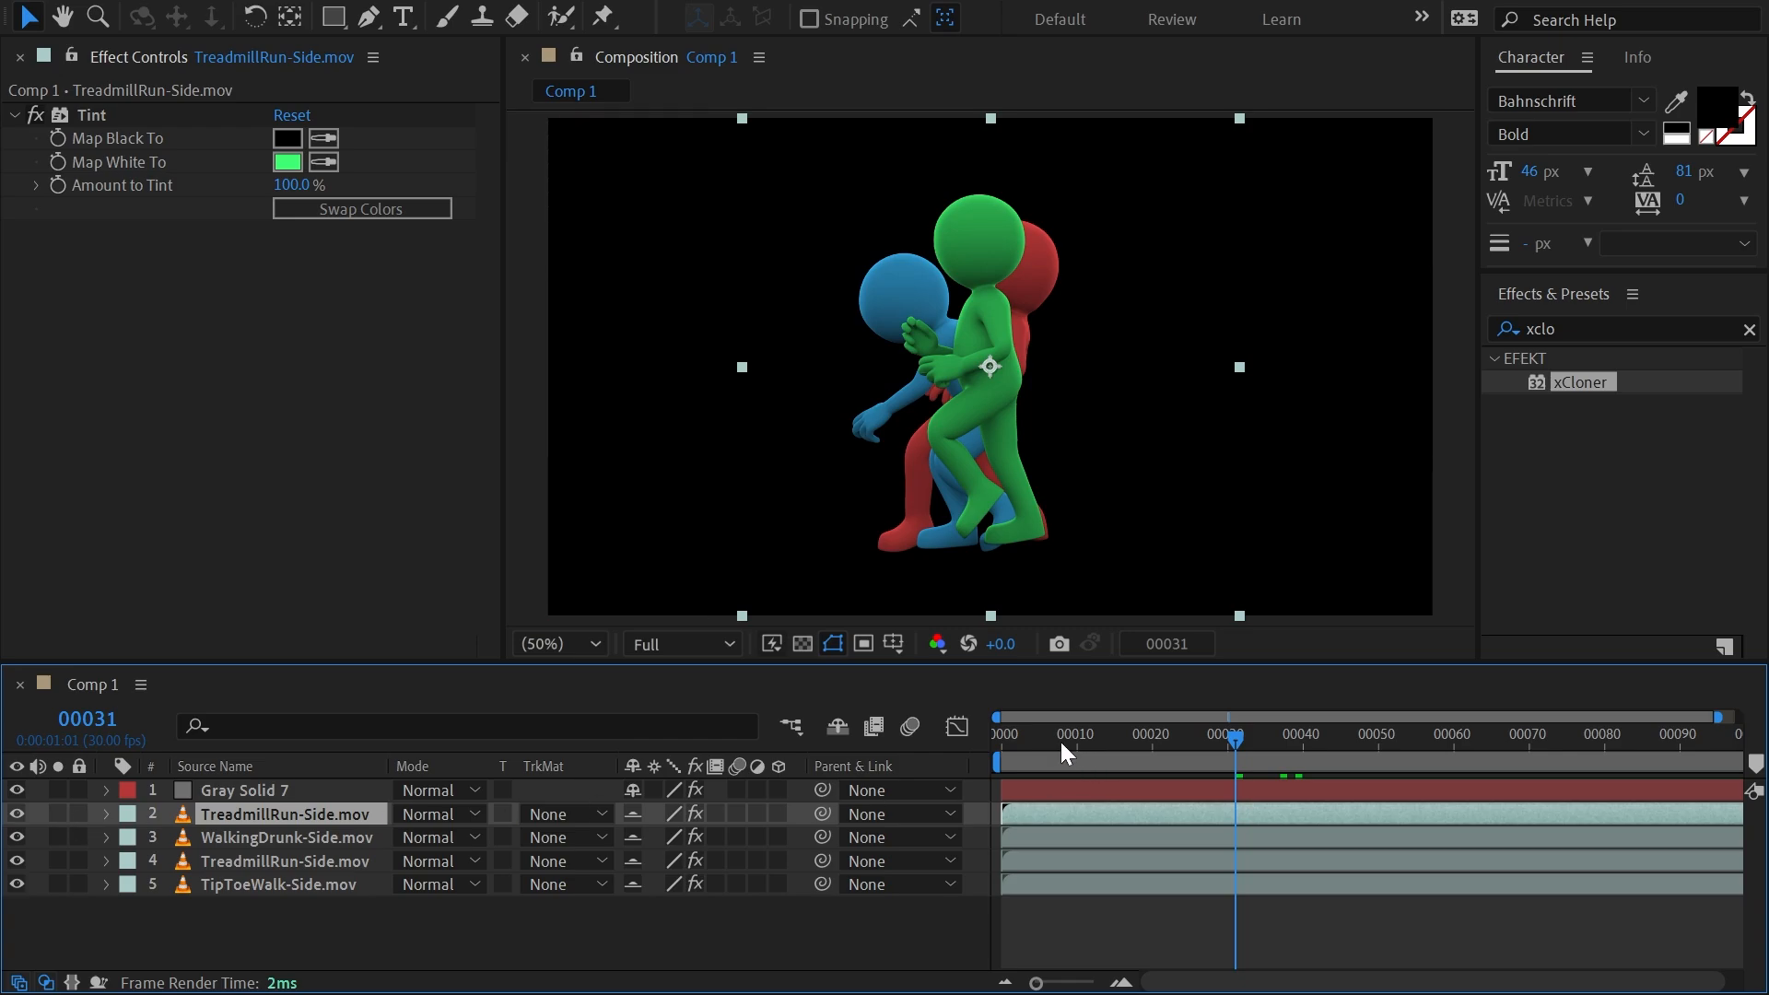
click(58, 813)
drag(1047, 733, 1273, 736)
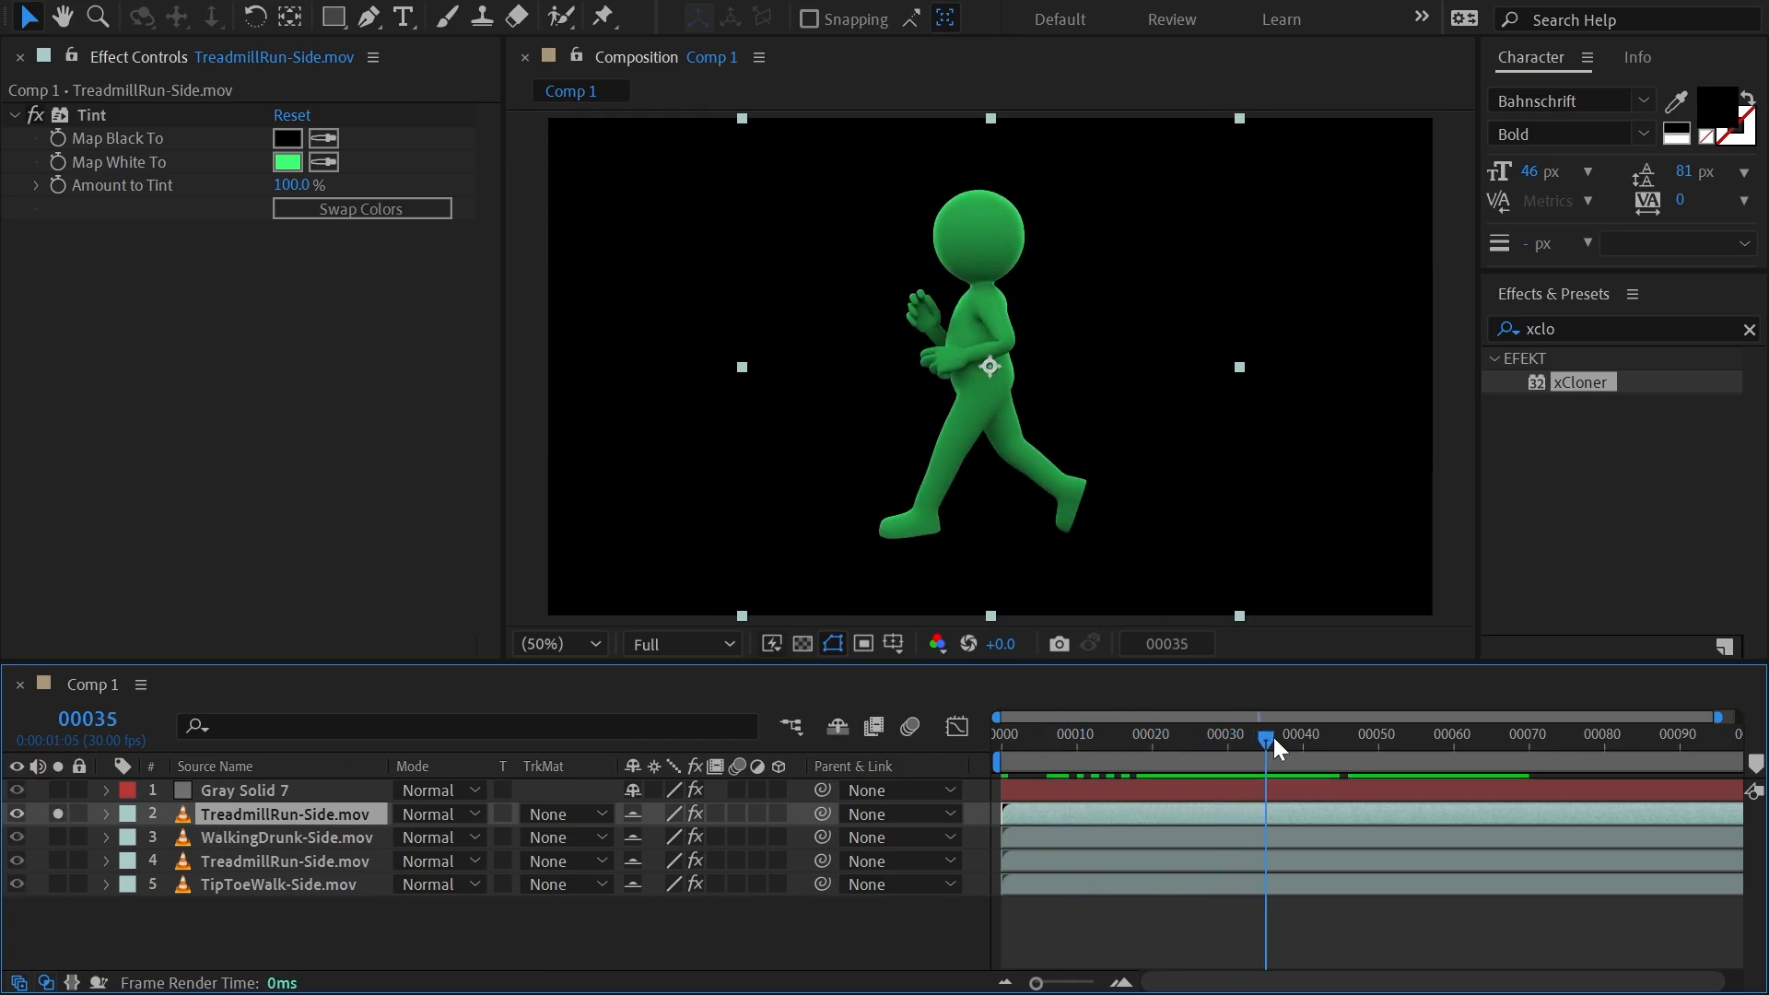
click(57, 835)
click(58, 813)
drag(1097, 749, 1288, 742)
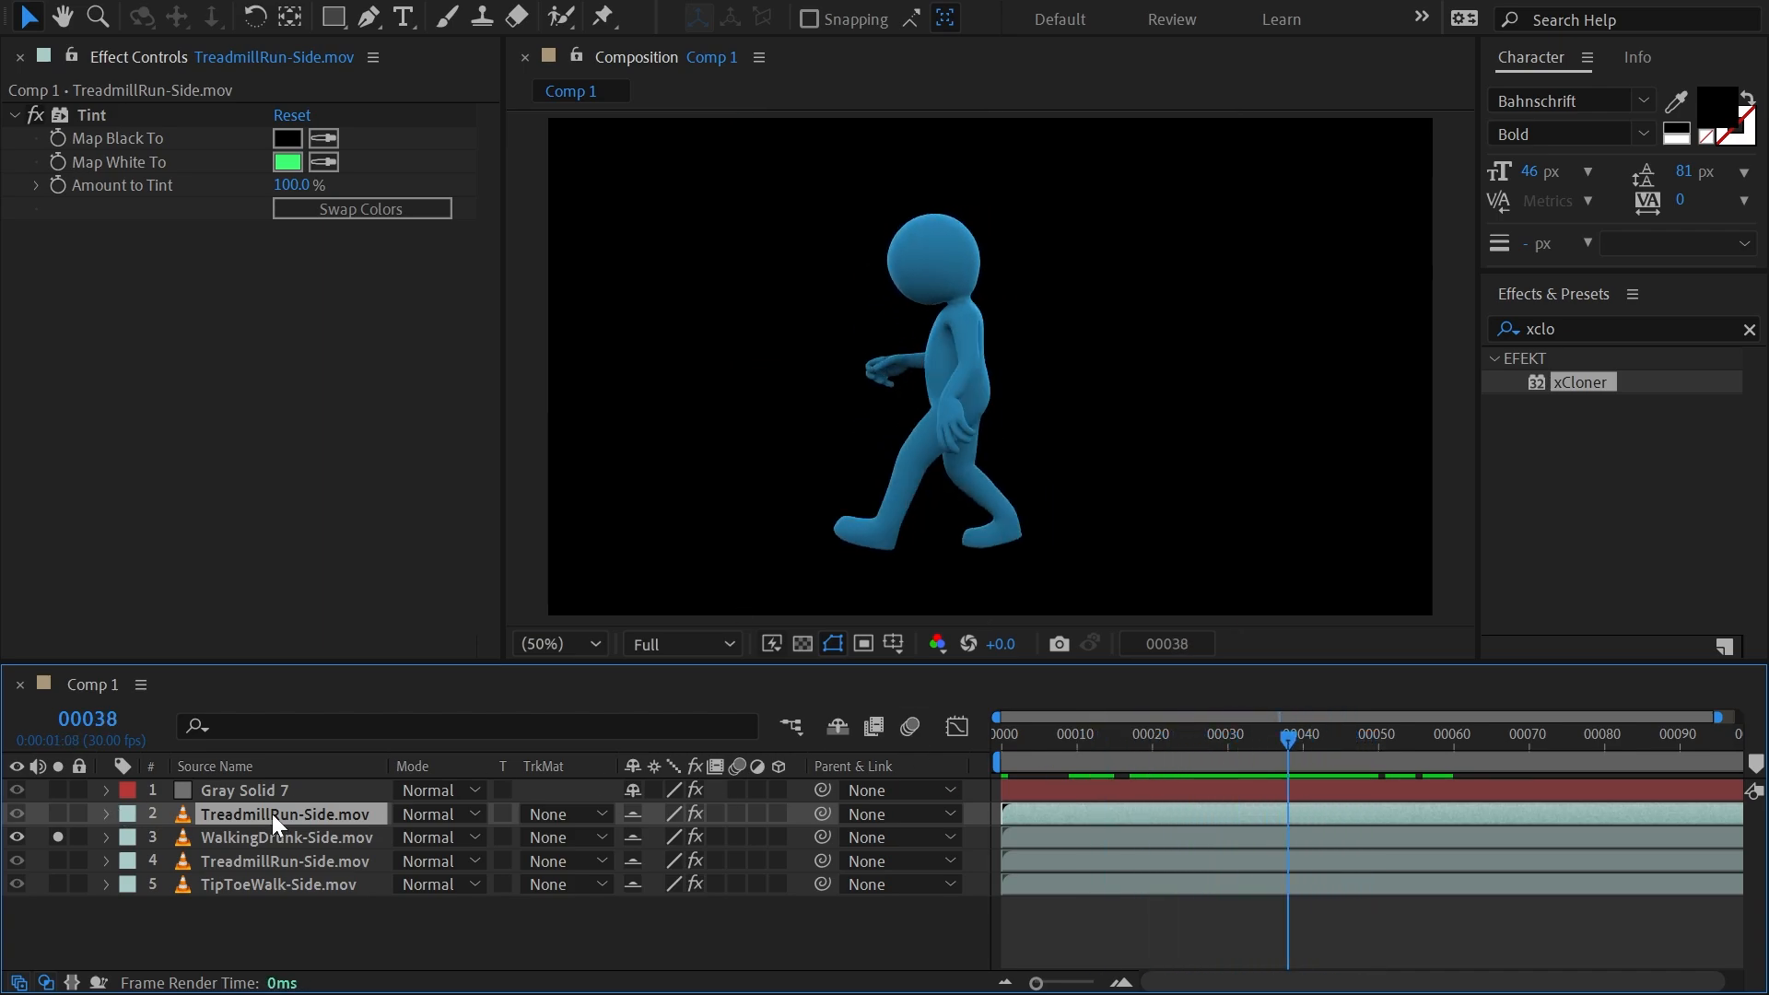
click(55, 835)
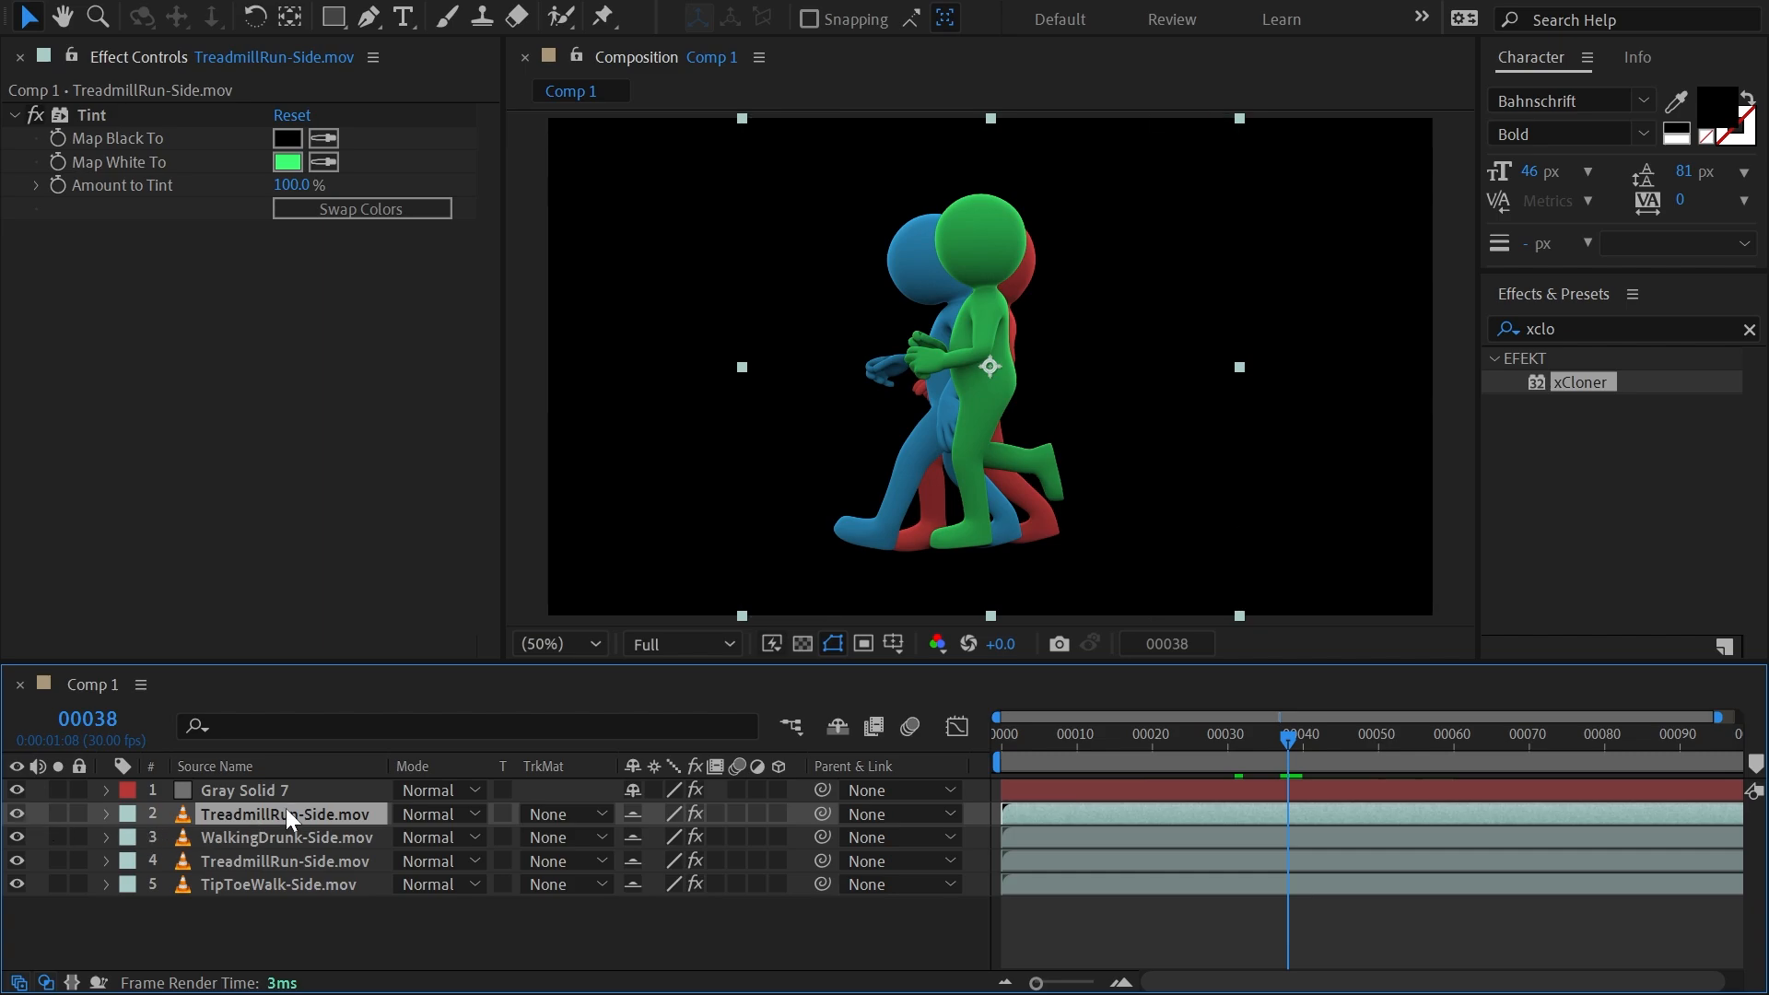
click(92, 113)
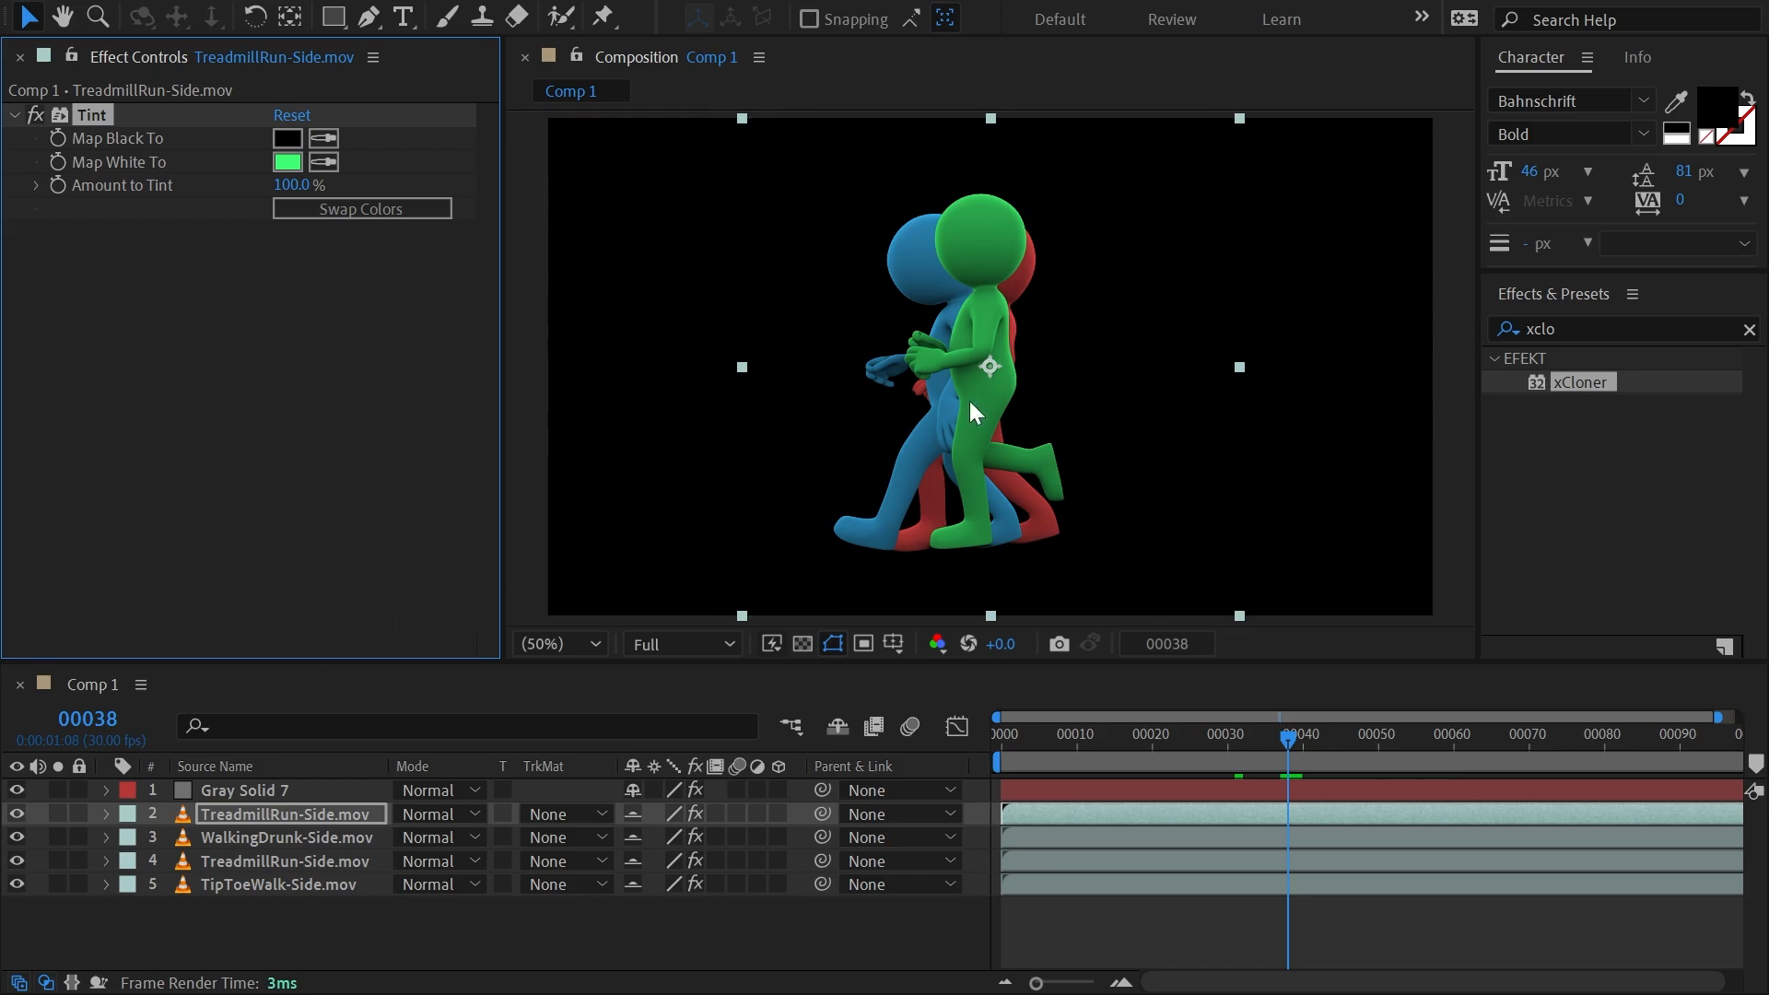
Hide the four footage layers and assign the upper TreadmillRun-Side.mov as Layer 1 in Gray Solid 7's xCloner selection.
drag(16, 816, 17, 885)
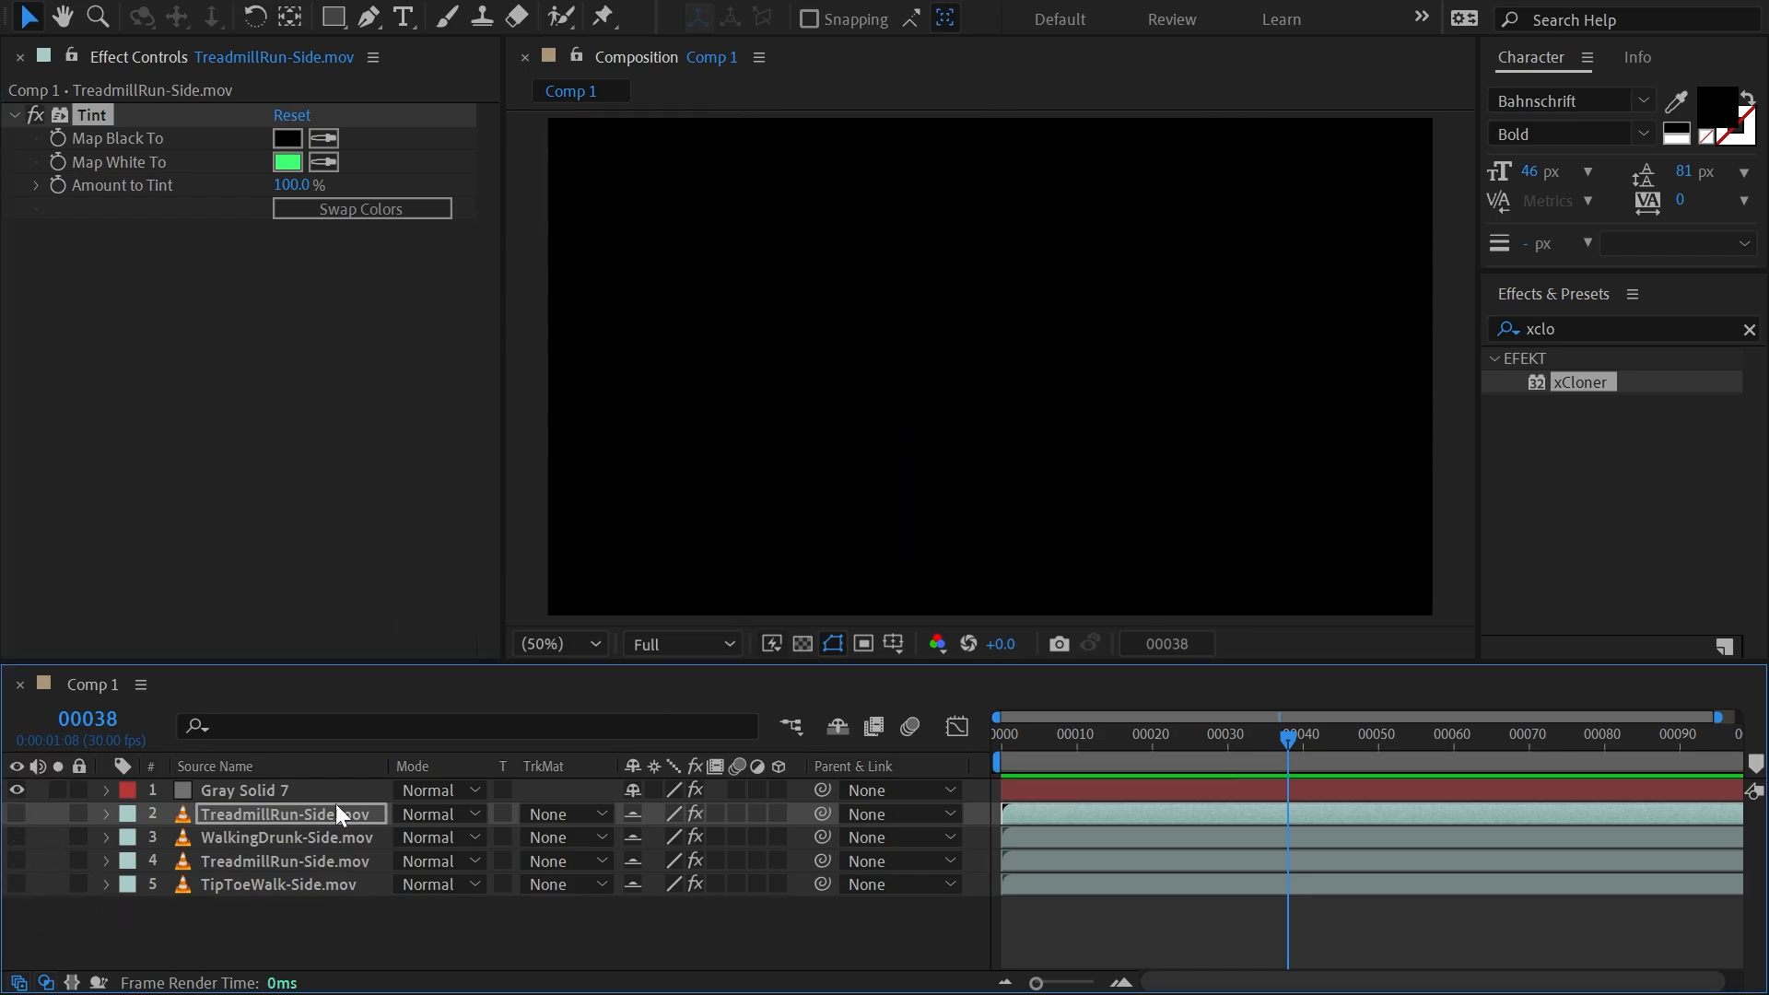
click(240, 789)
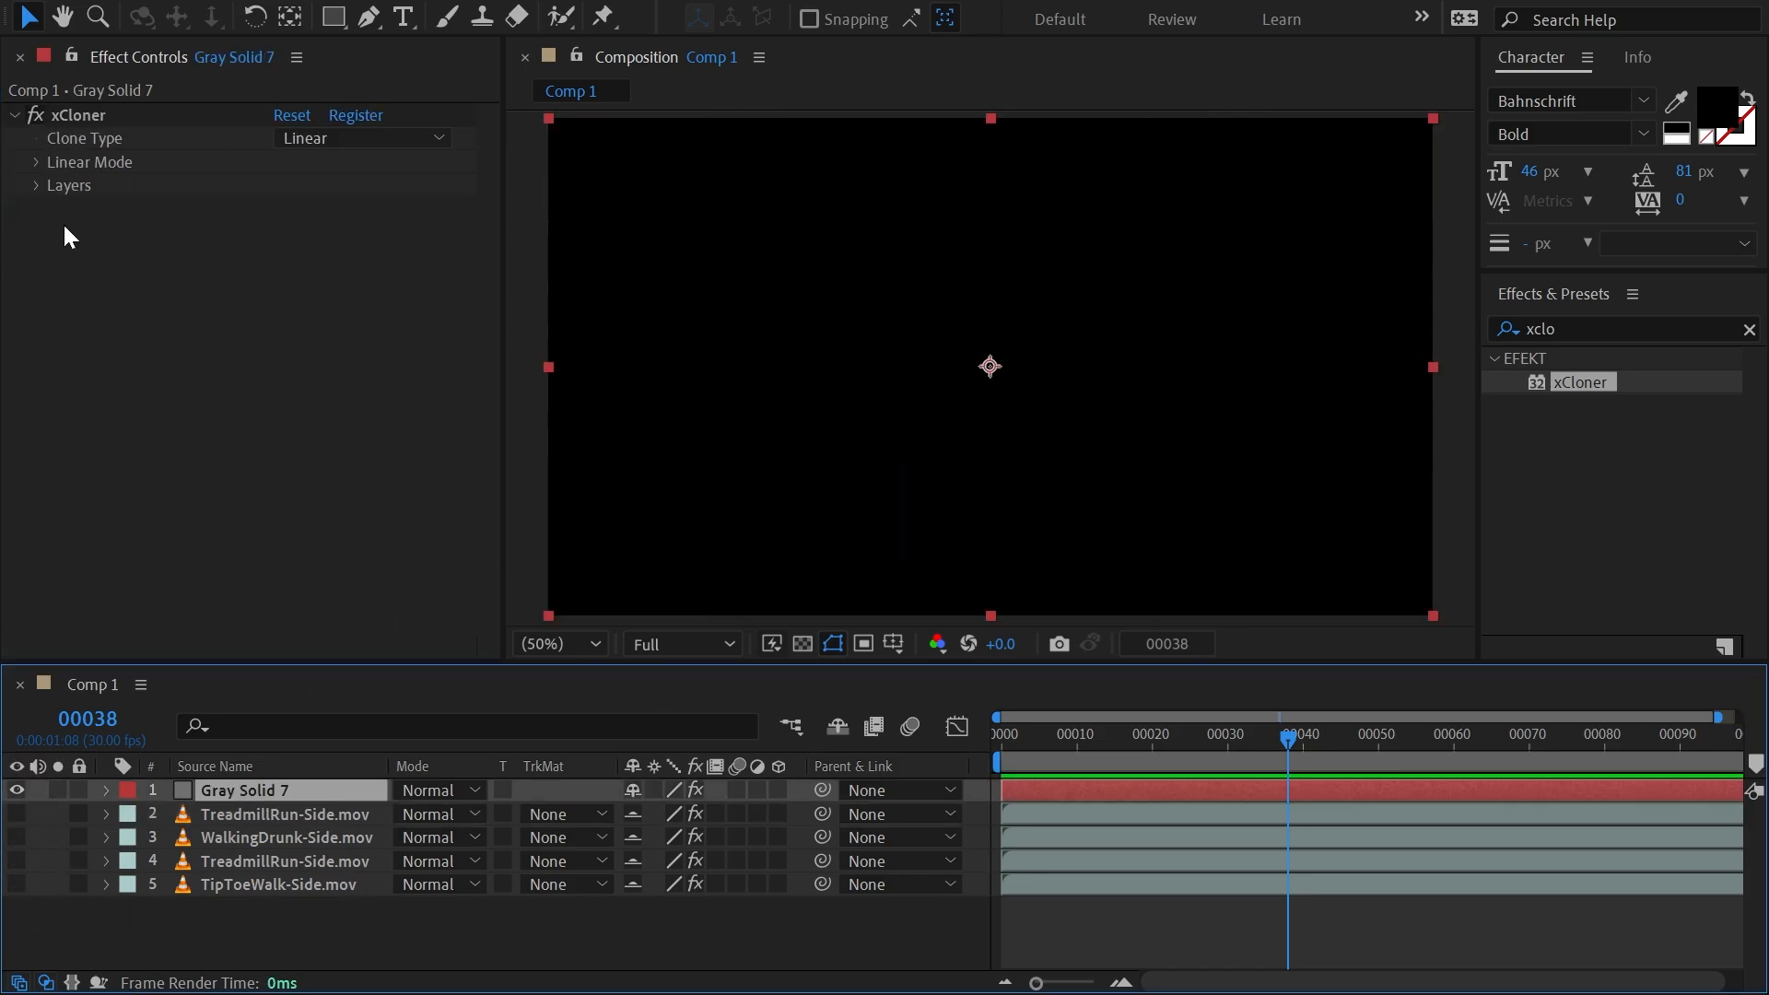
click(34, 186)
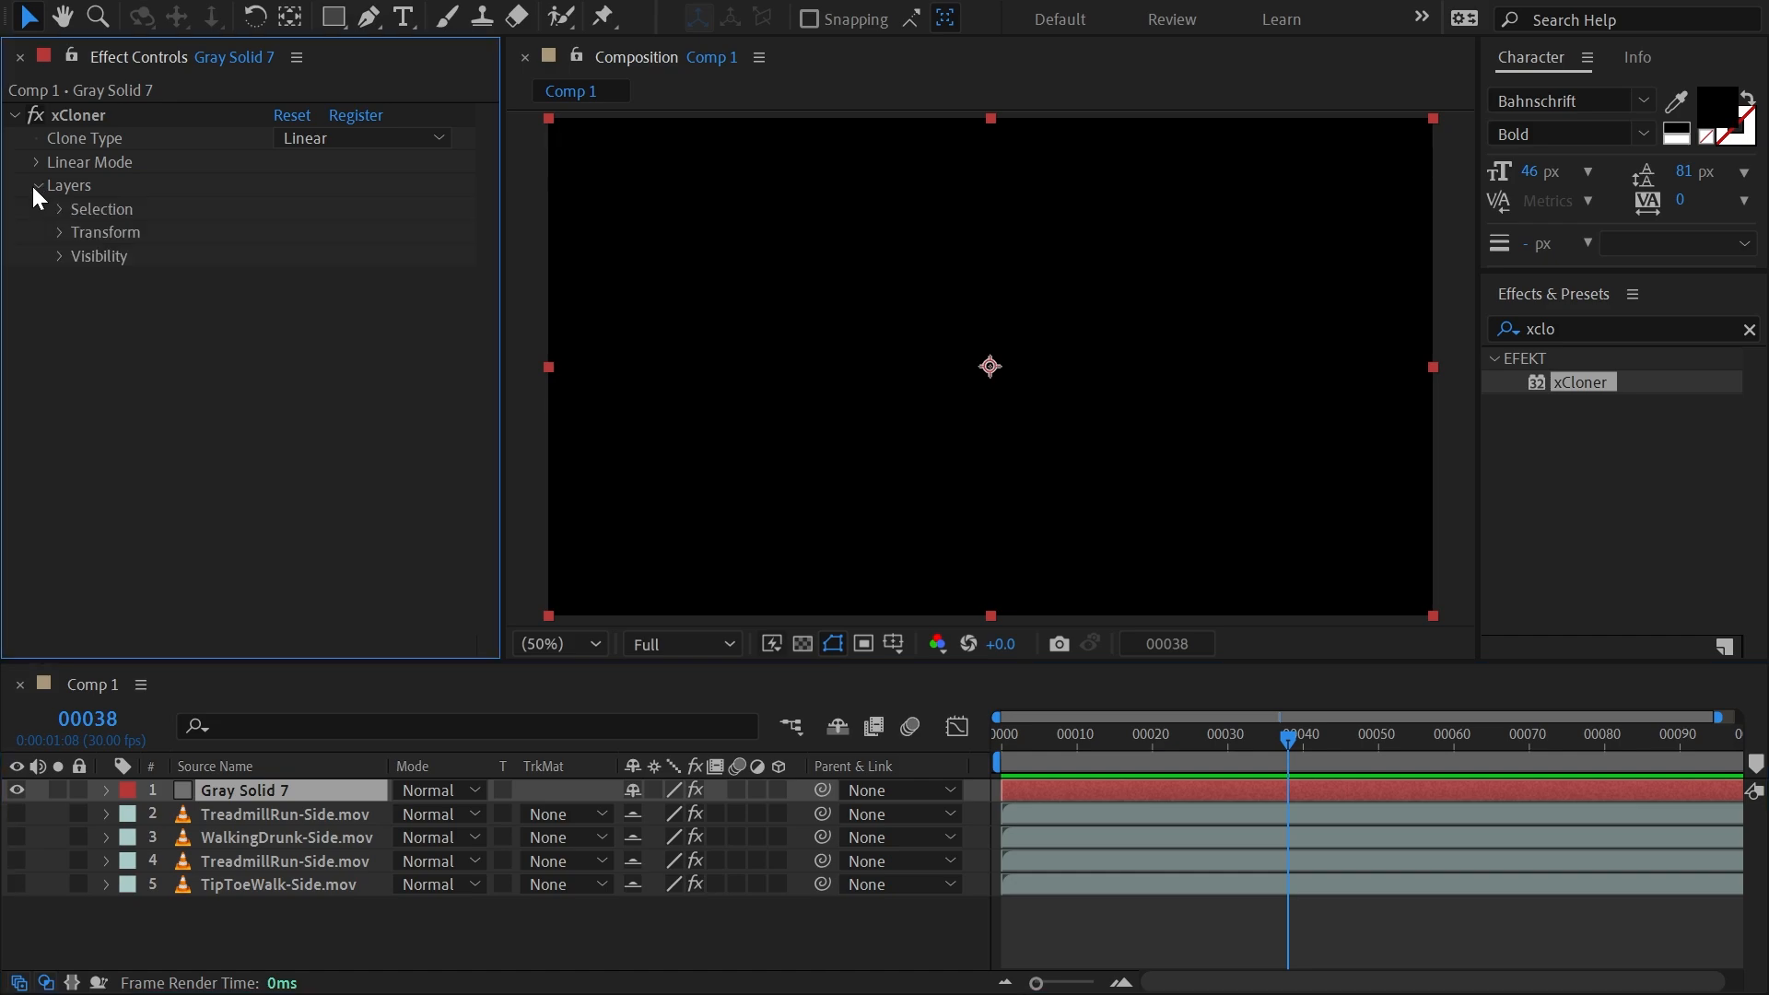
click(60, 209)
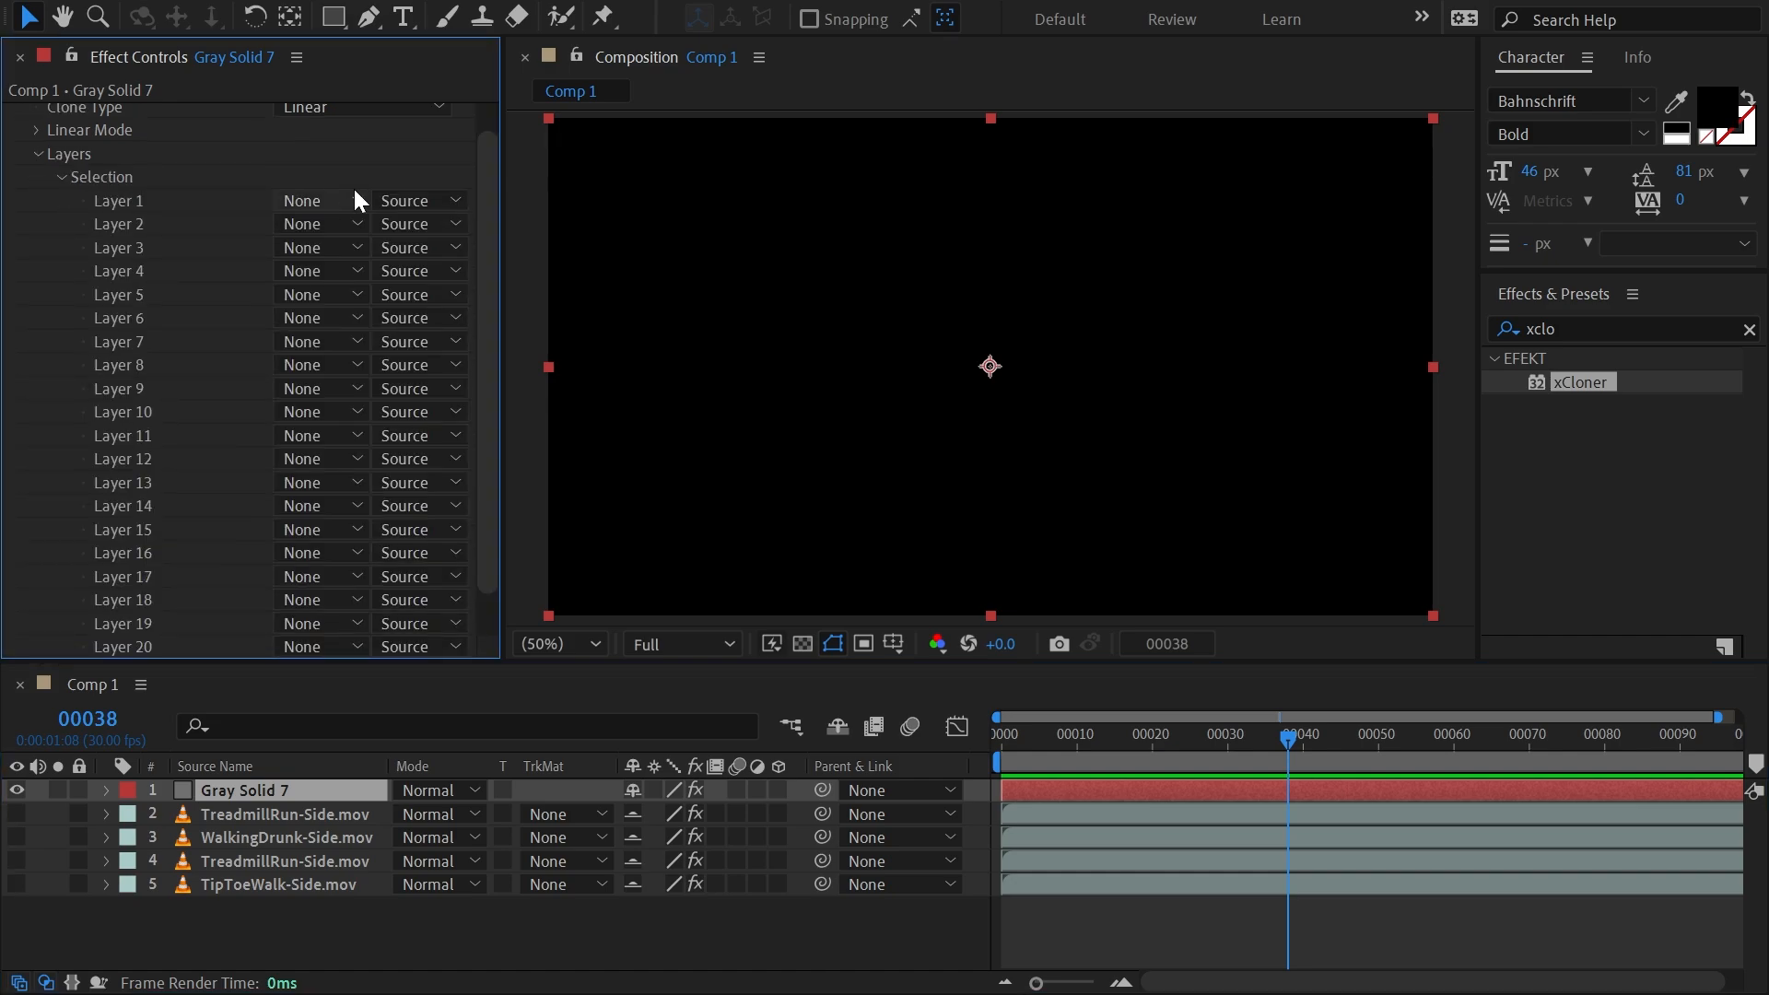
click(329, 232)
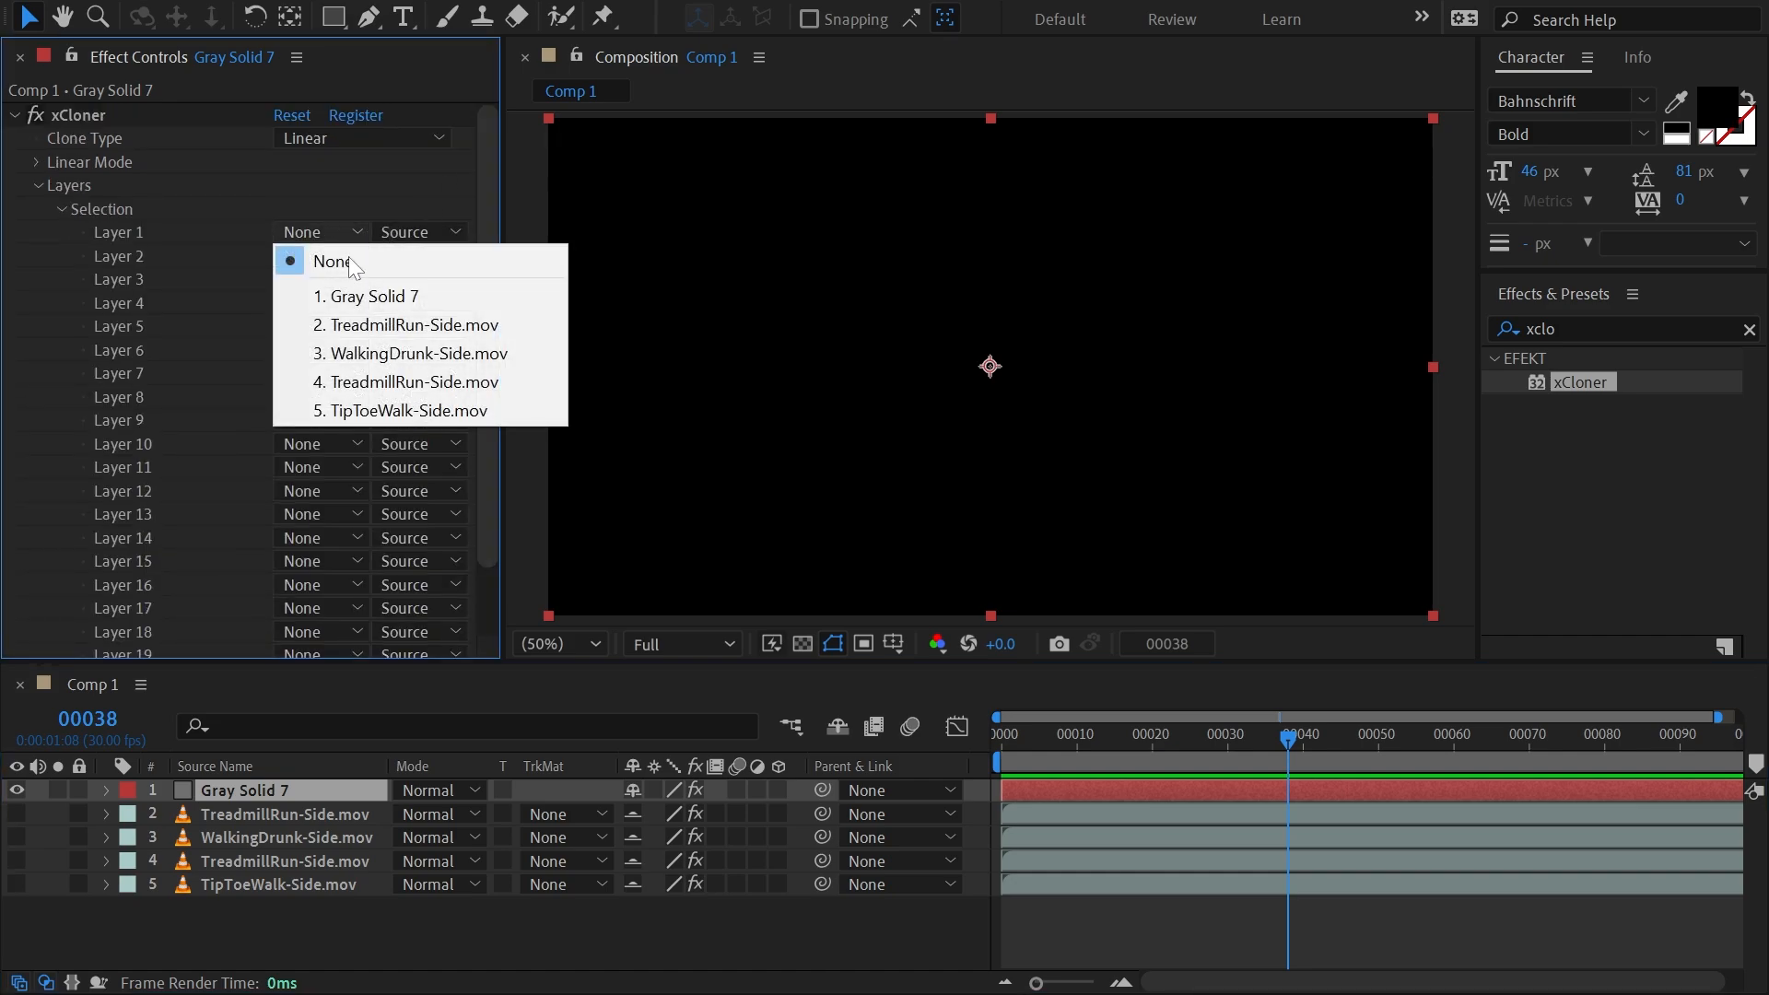
click(350, 323)
Assign WalkingDrunk-Side.mov to xCloner Layer 2, the second TreadmillRun-Side.mov to Layer 3, and TipToeWalk-Side.mov to Layer 4.
click(318, 257)
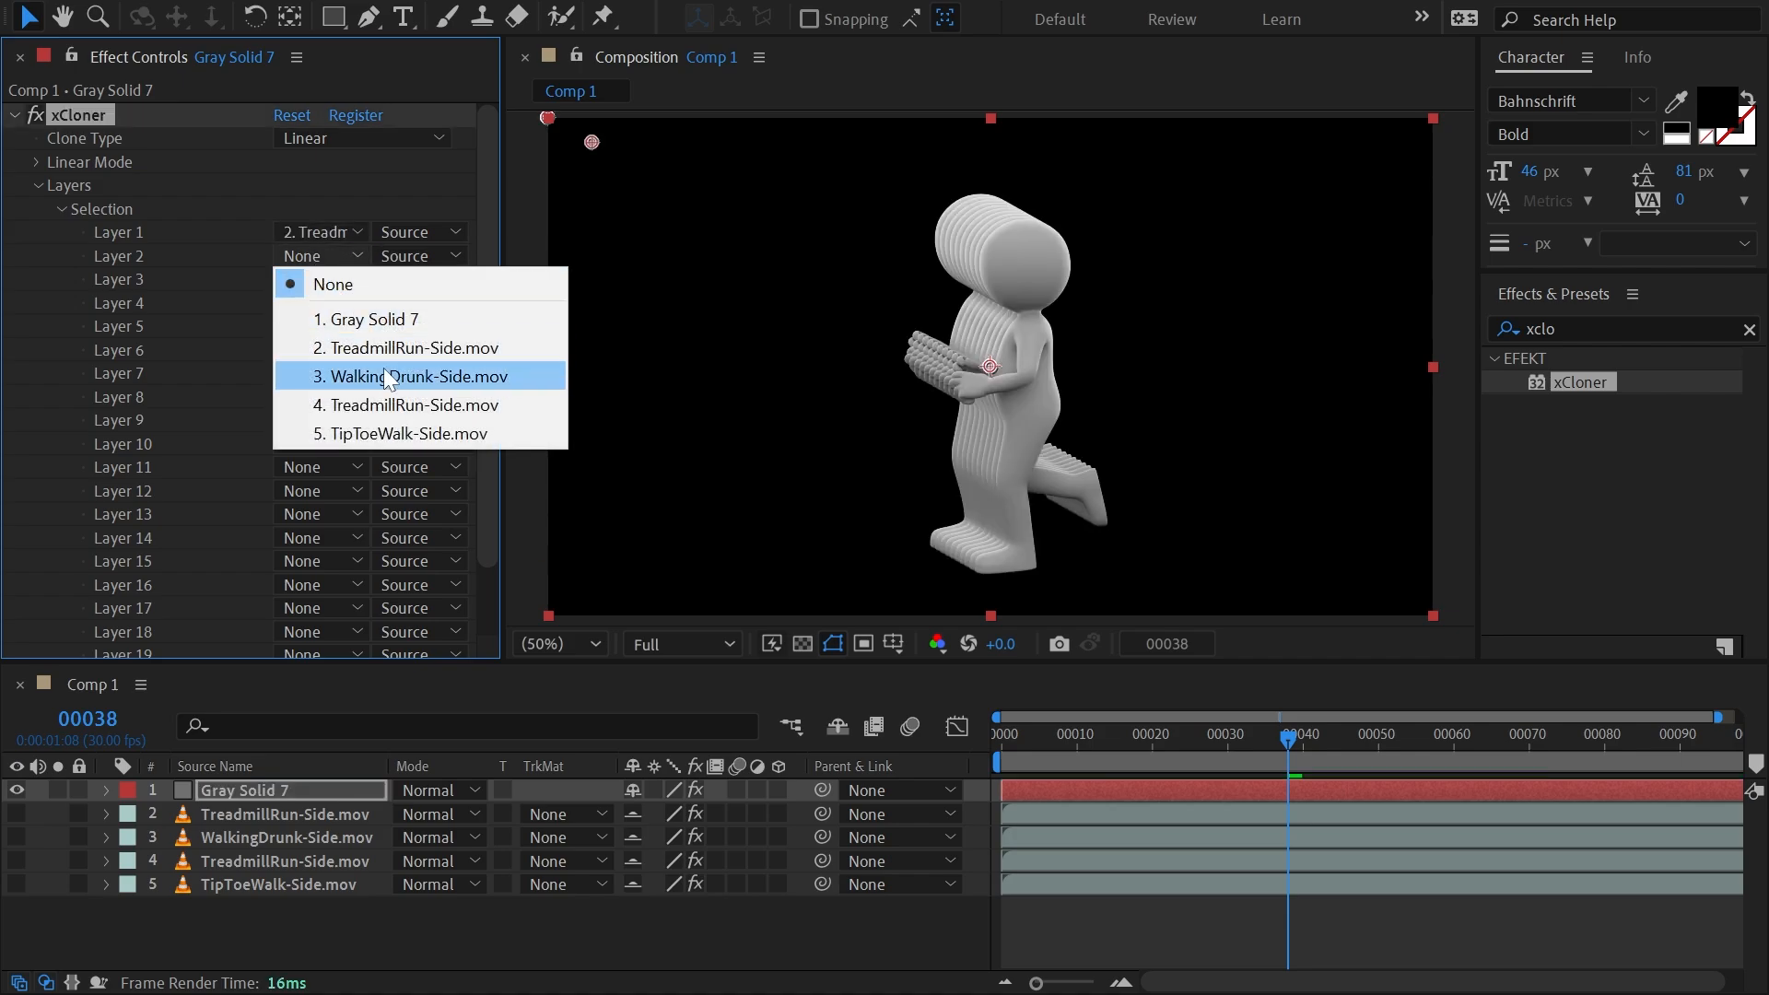
click(384, 369)
click(333, 280)
click(439, 432)
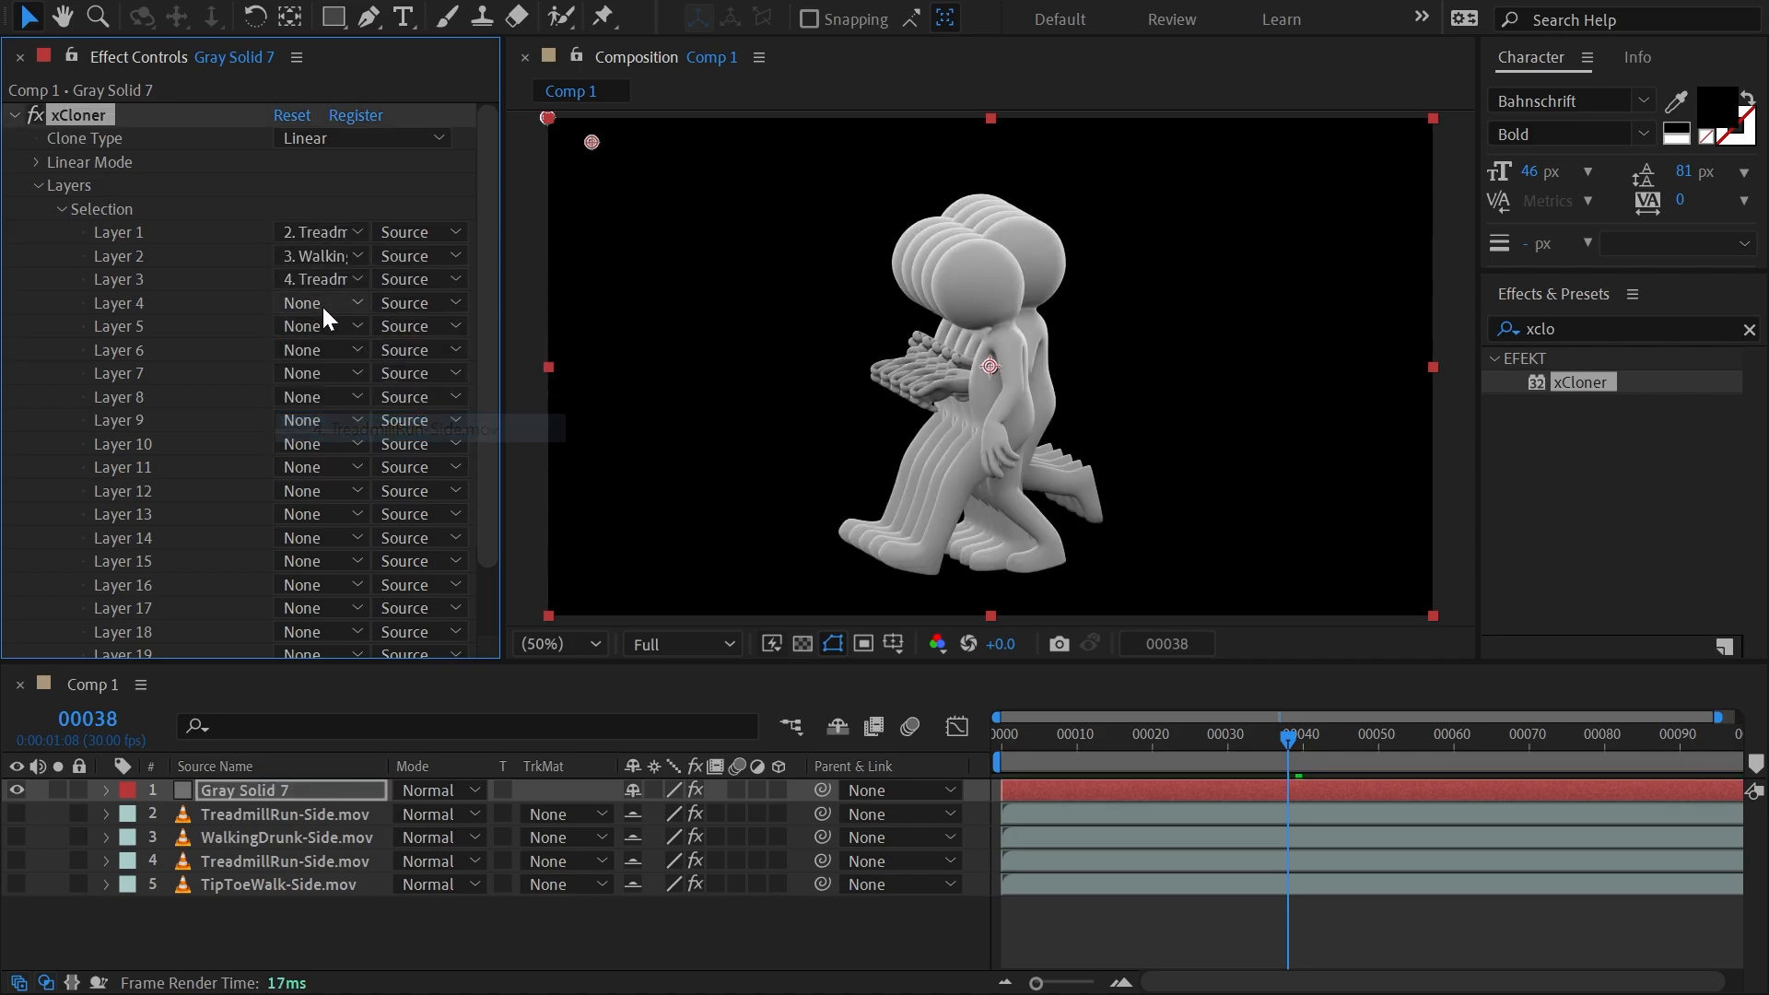
click(322, 304)
click(411, 477)
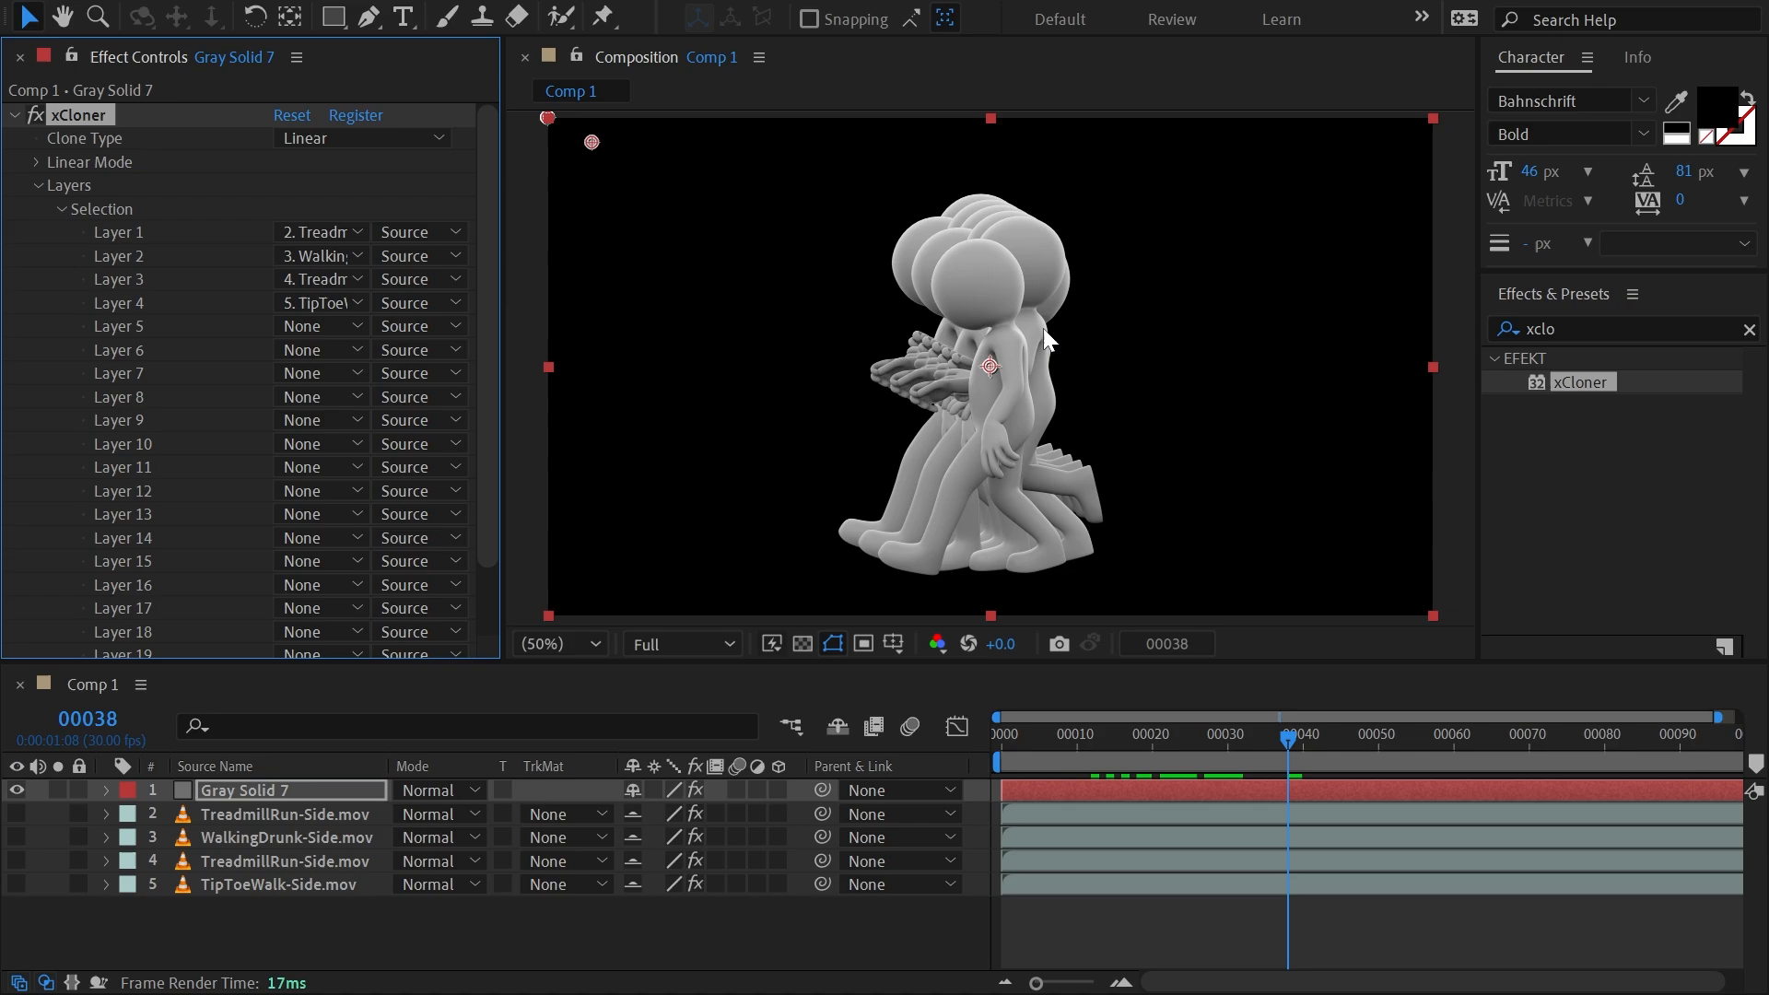
Preview the clones and set the source of xCloner Layers 1 through 4 to Effects & Masks.
drag(1153, 734, 1244, 739)
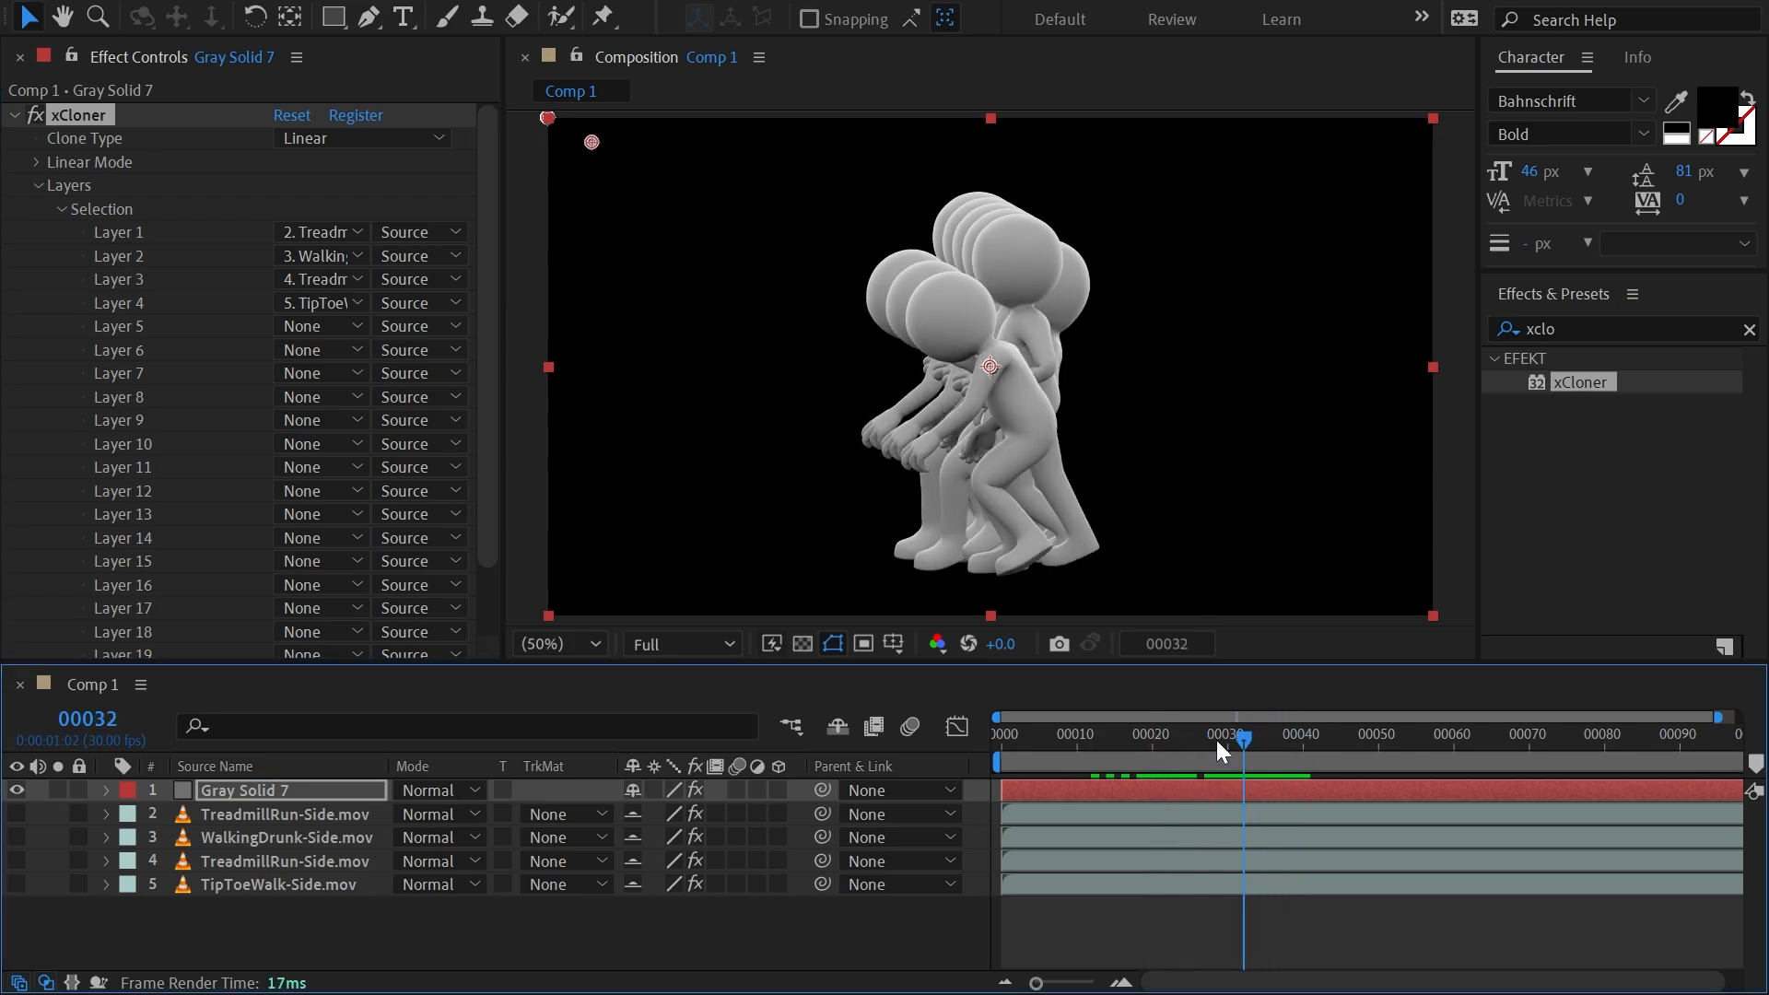
click(427, 236)
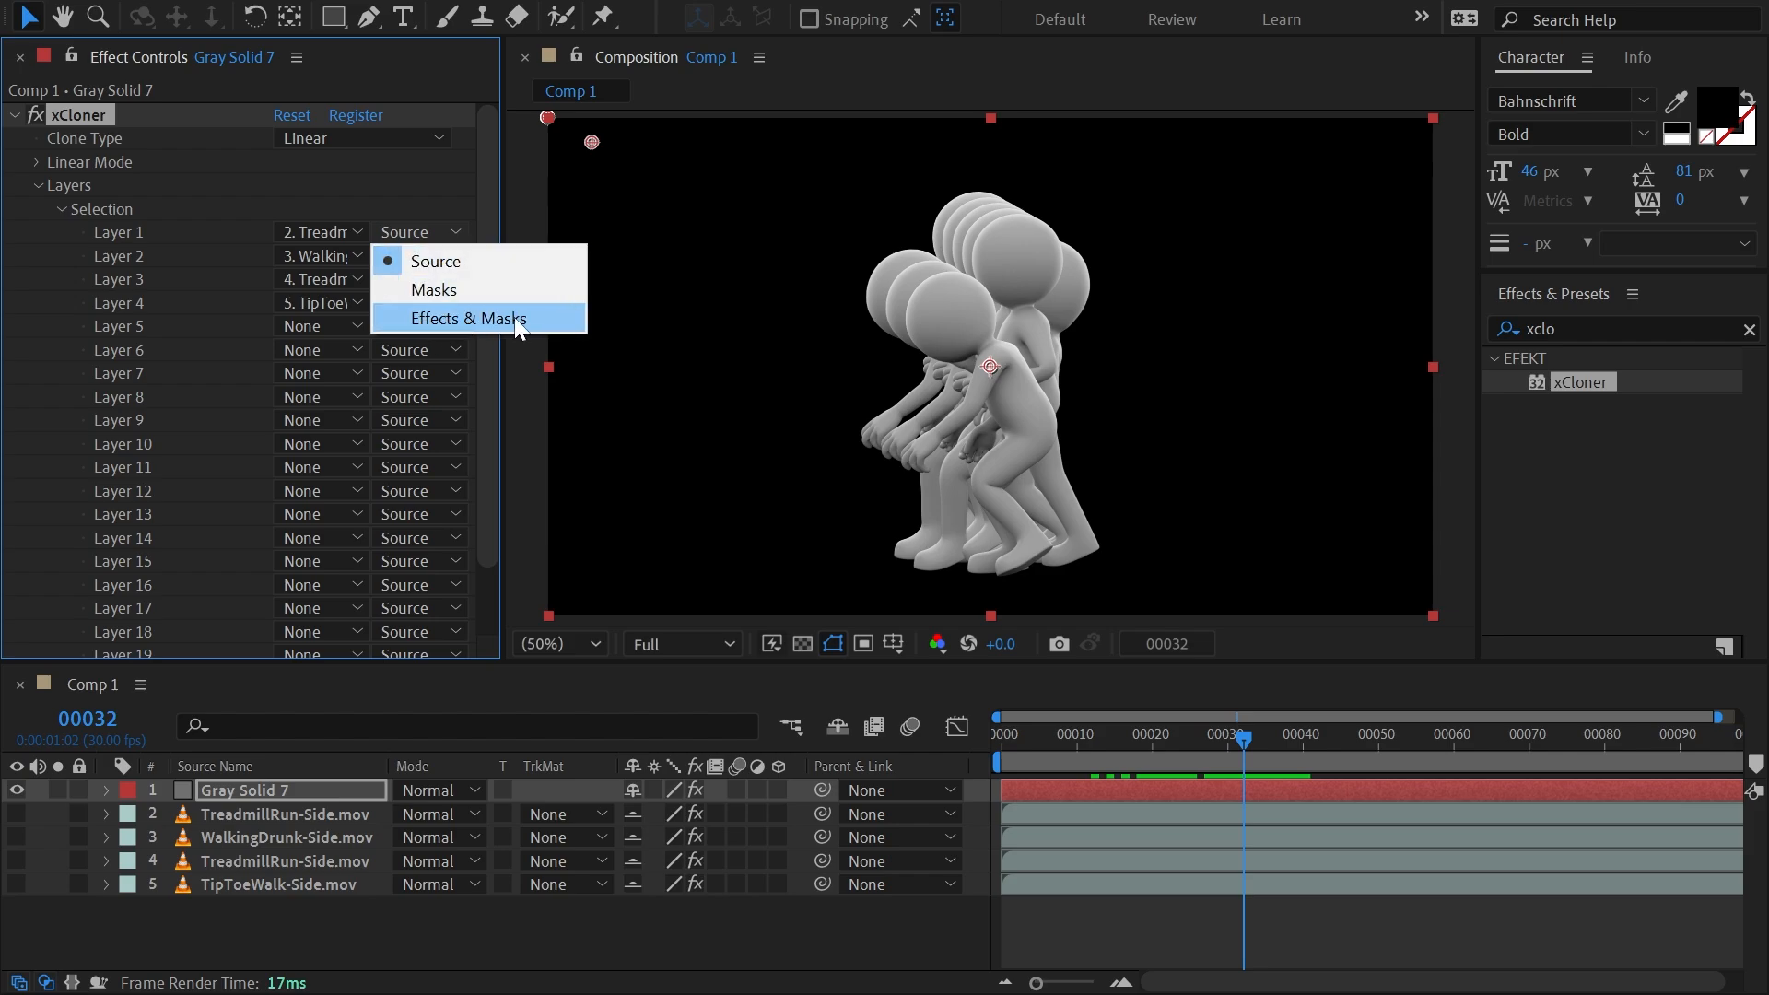
click(439, 317)
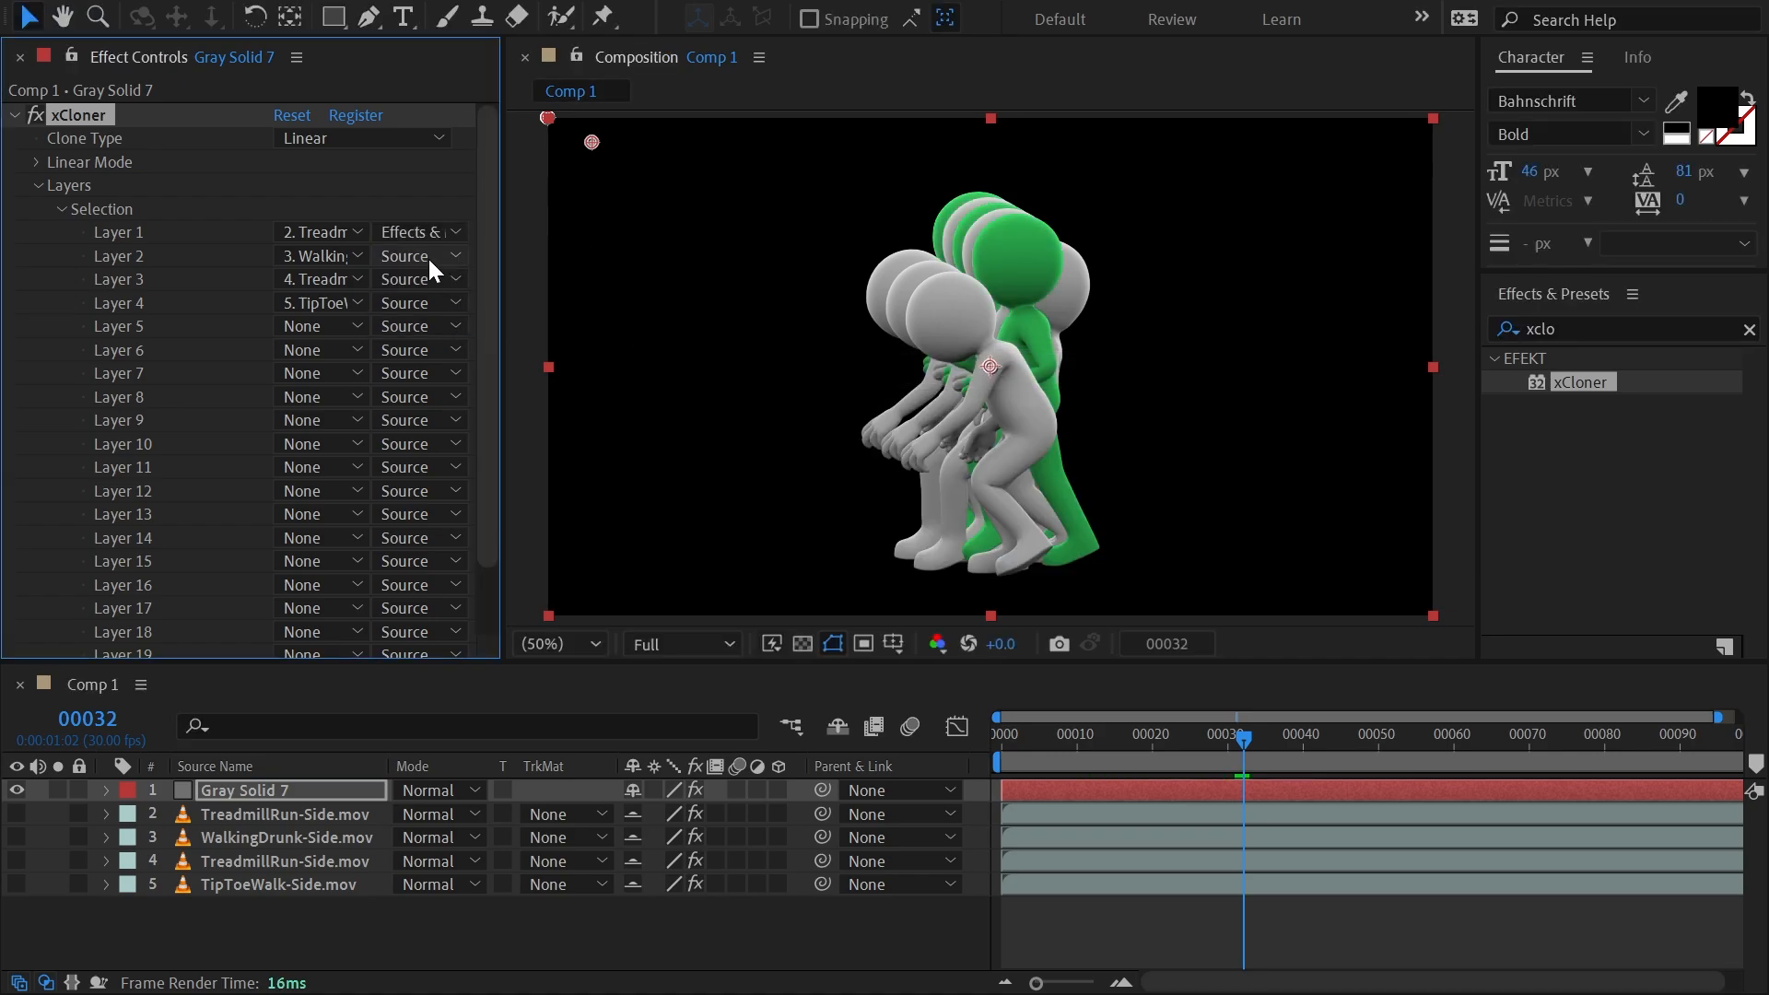
click(427, 256)
click(456, 342)
click(423, 279)
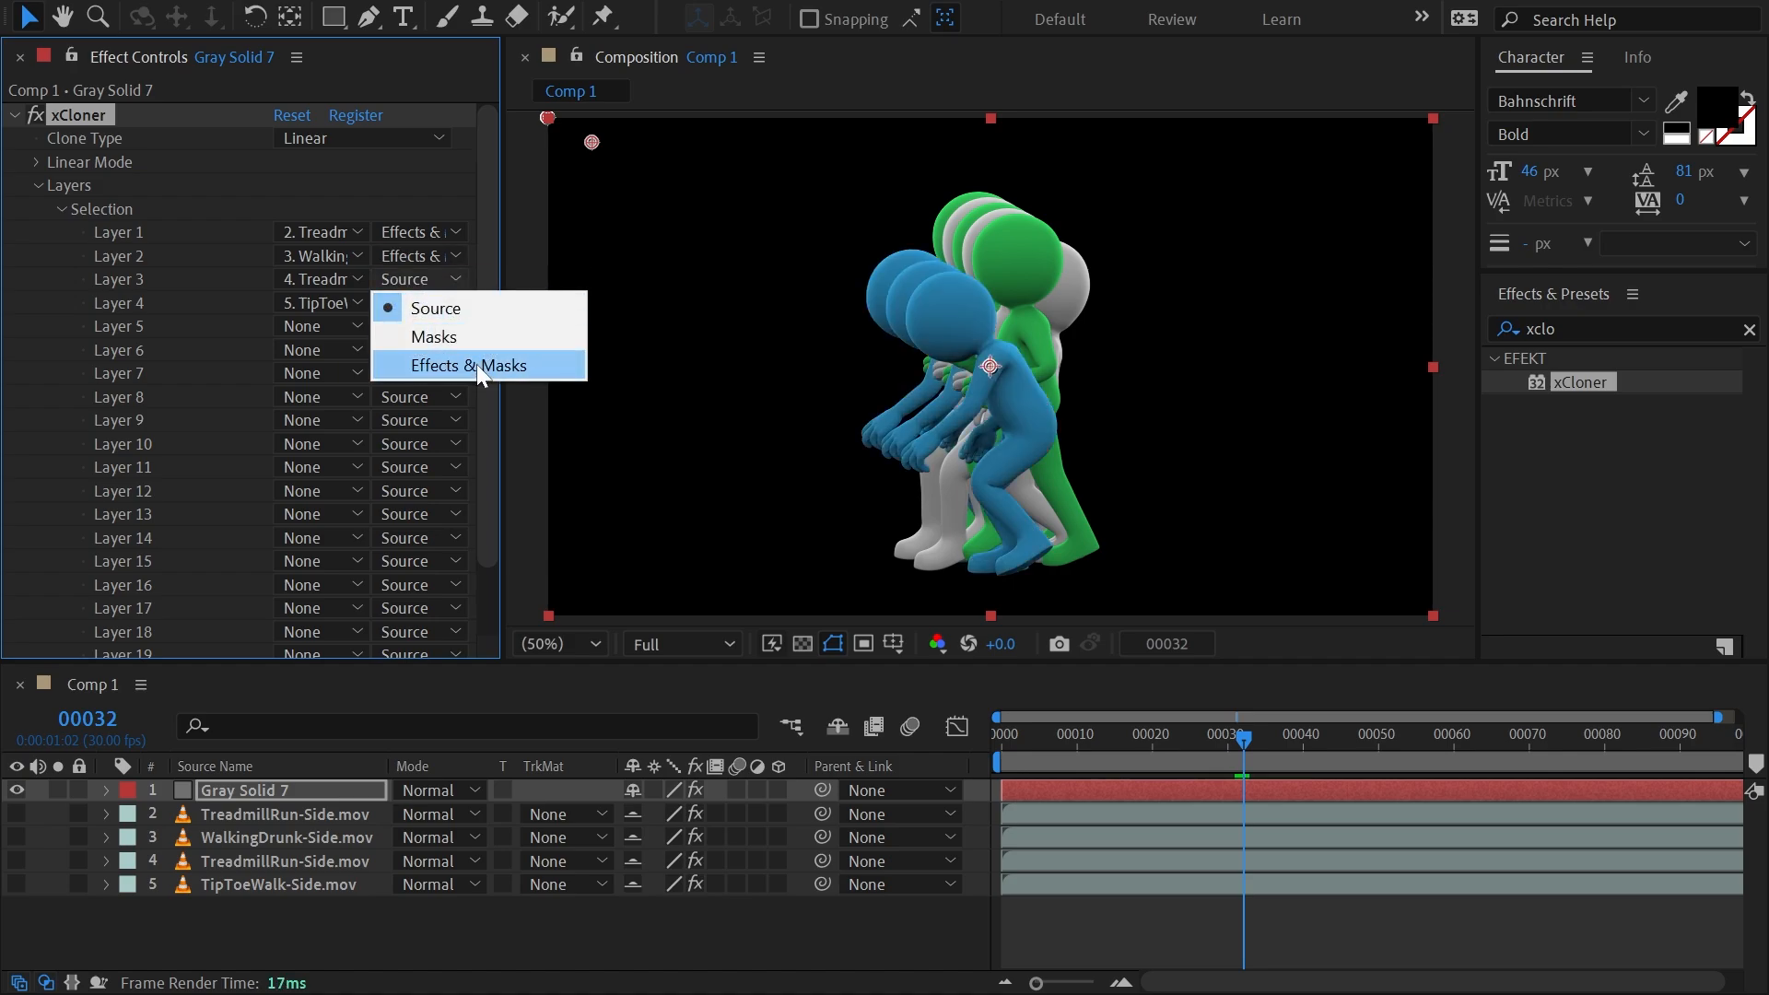
click(476, 364)
click(422, 304)
click(465, 382)
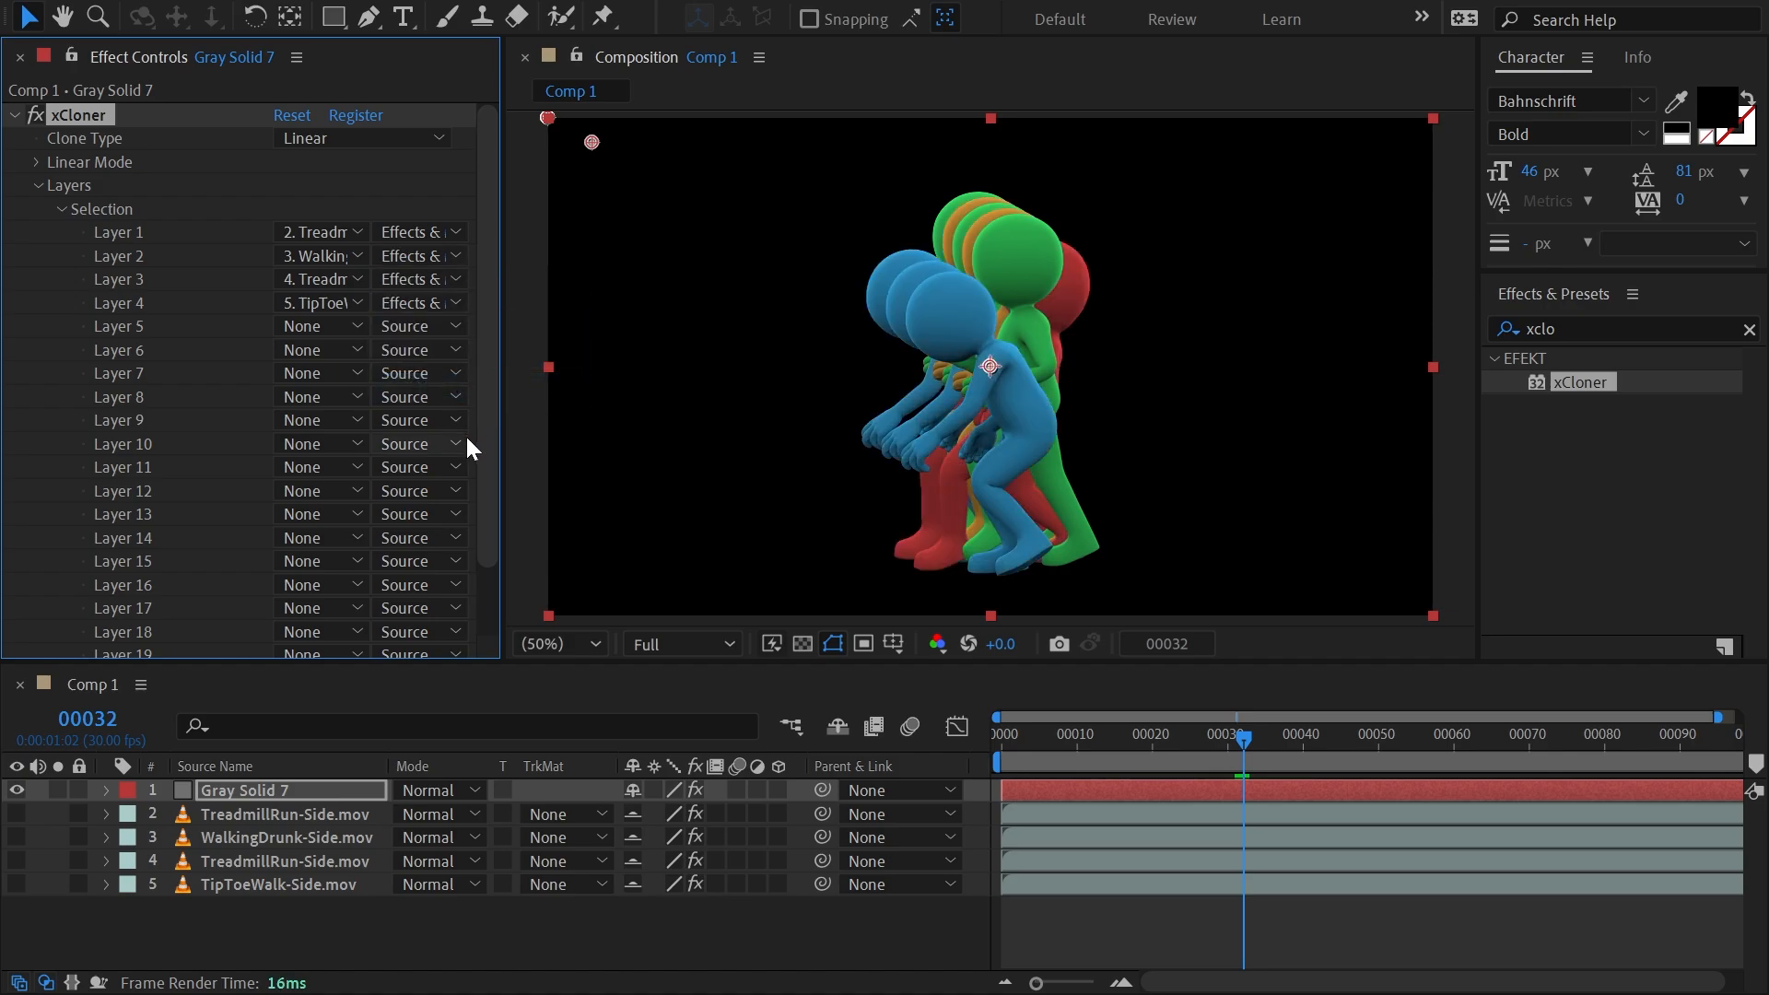
Reduce the Layer 1 scale to 88% in xCloner's per-layer transform settings.
drag(492, 304, 489, 461)
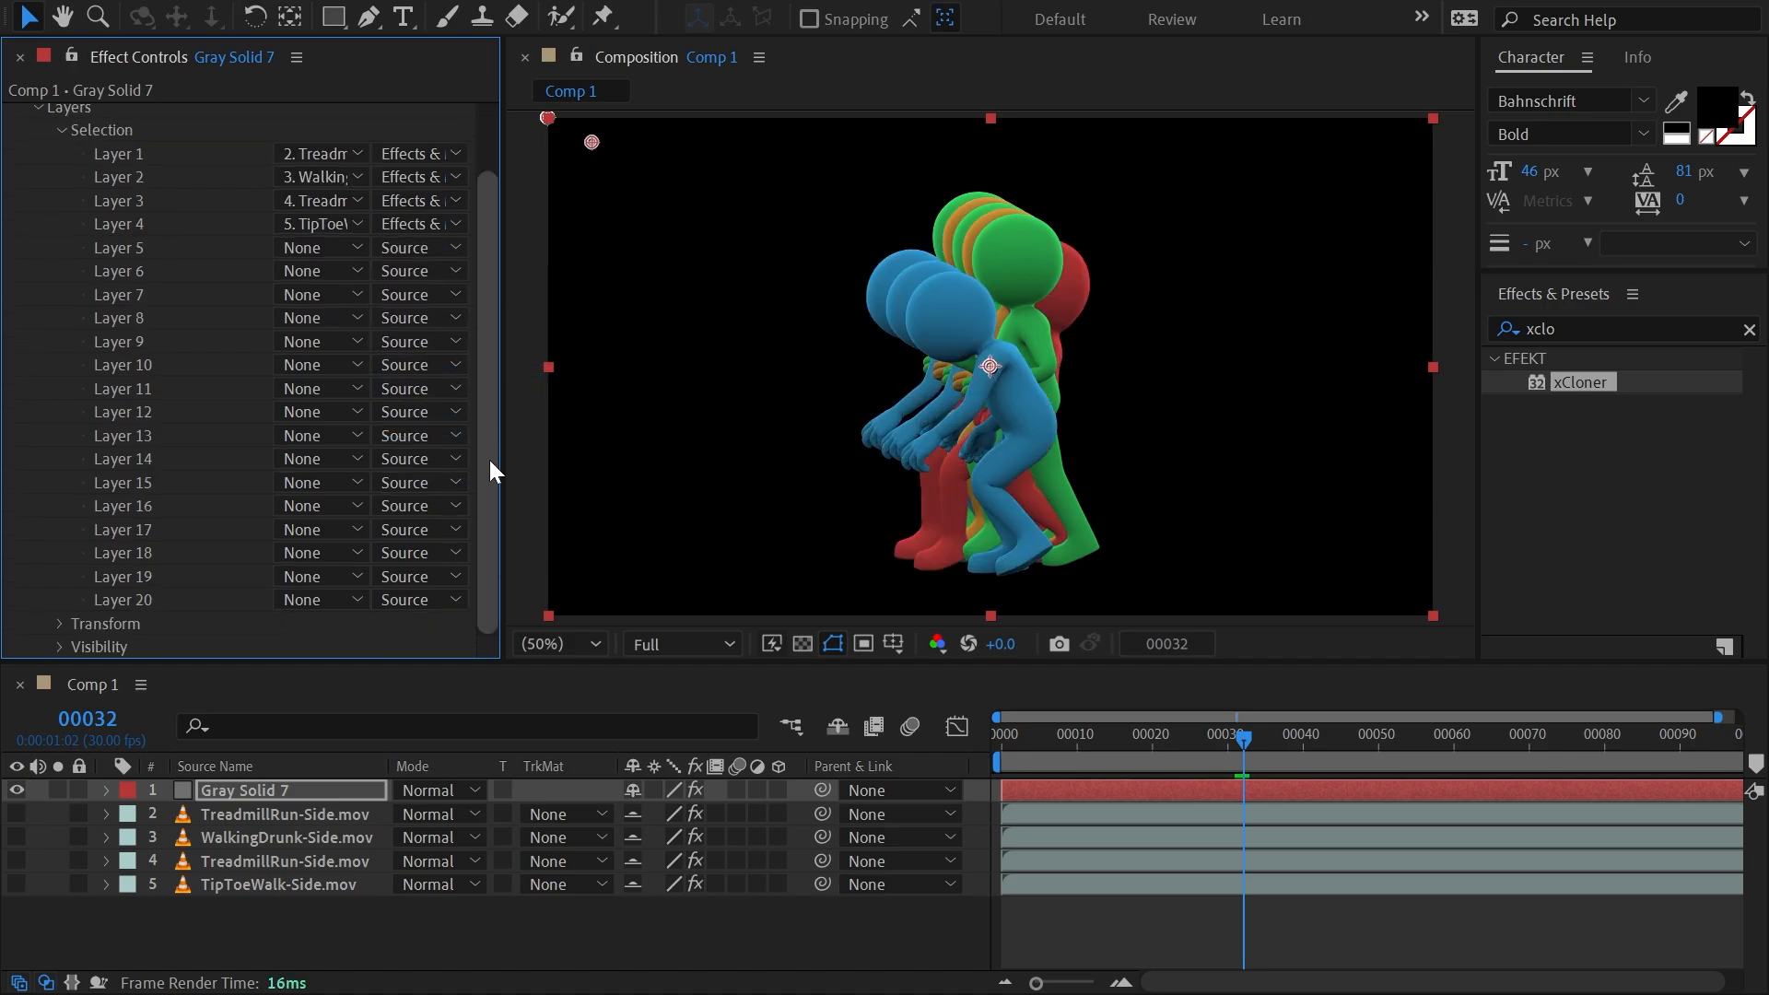
click(58, 624)
scroll(181, 543, down, 8)
mouse_move(497, 257)
mouse_down()
mouse_move(510, 604)
mouse_move(483, 120)
mouse_move(479, 280)
mouse_move(478, 229)
mouse_move(479, 245)
mouse_up()
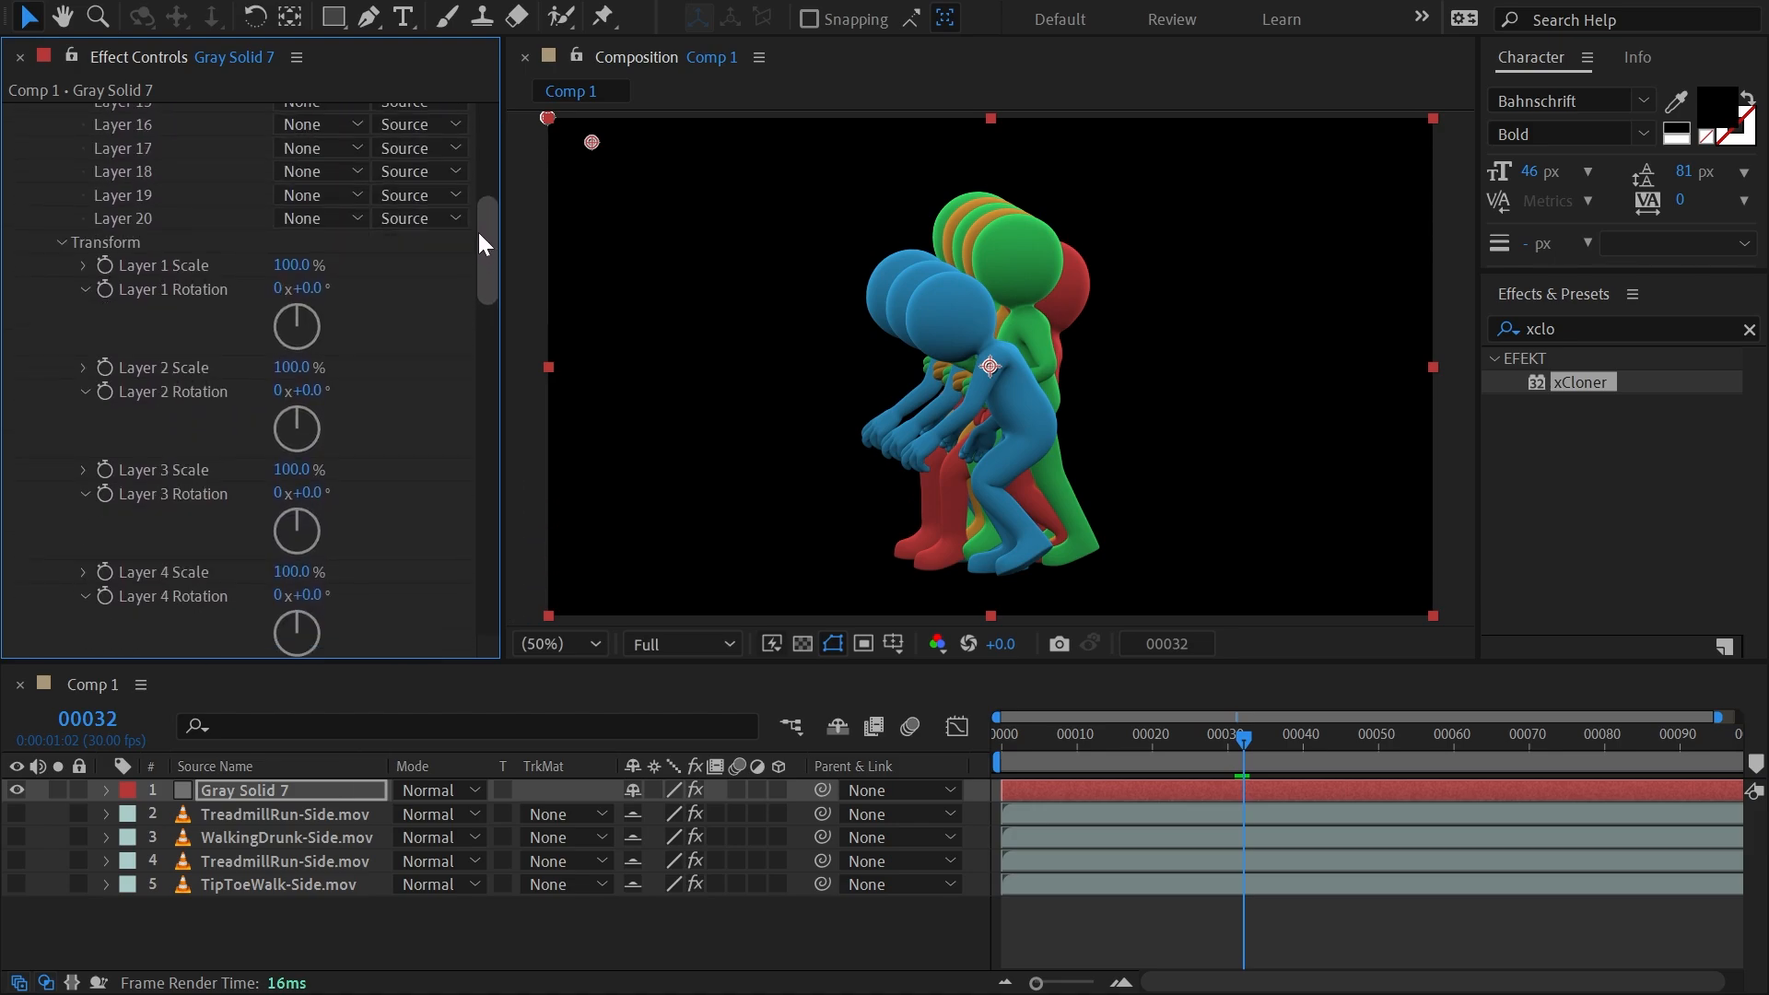
mouse_move(288, 266)
mouse_down()
mouse_move(195, 265)
mouse_move(221, 290)
mouse_move(303, 291)
mouse_move(280, 291)
mouse_up()
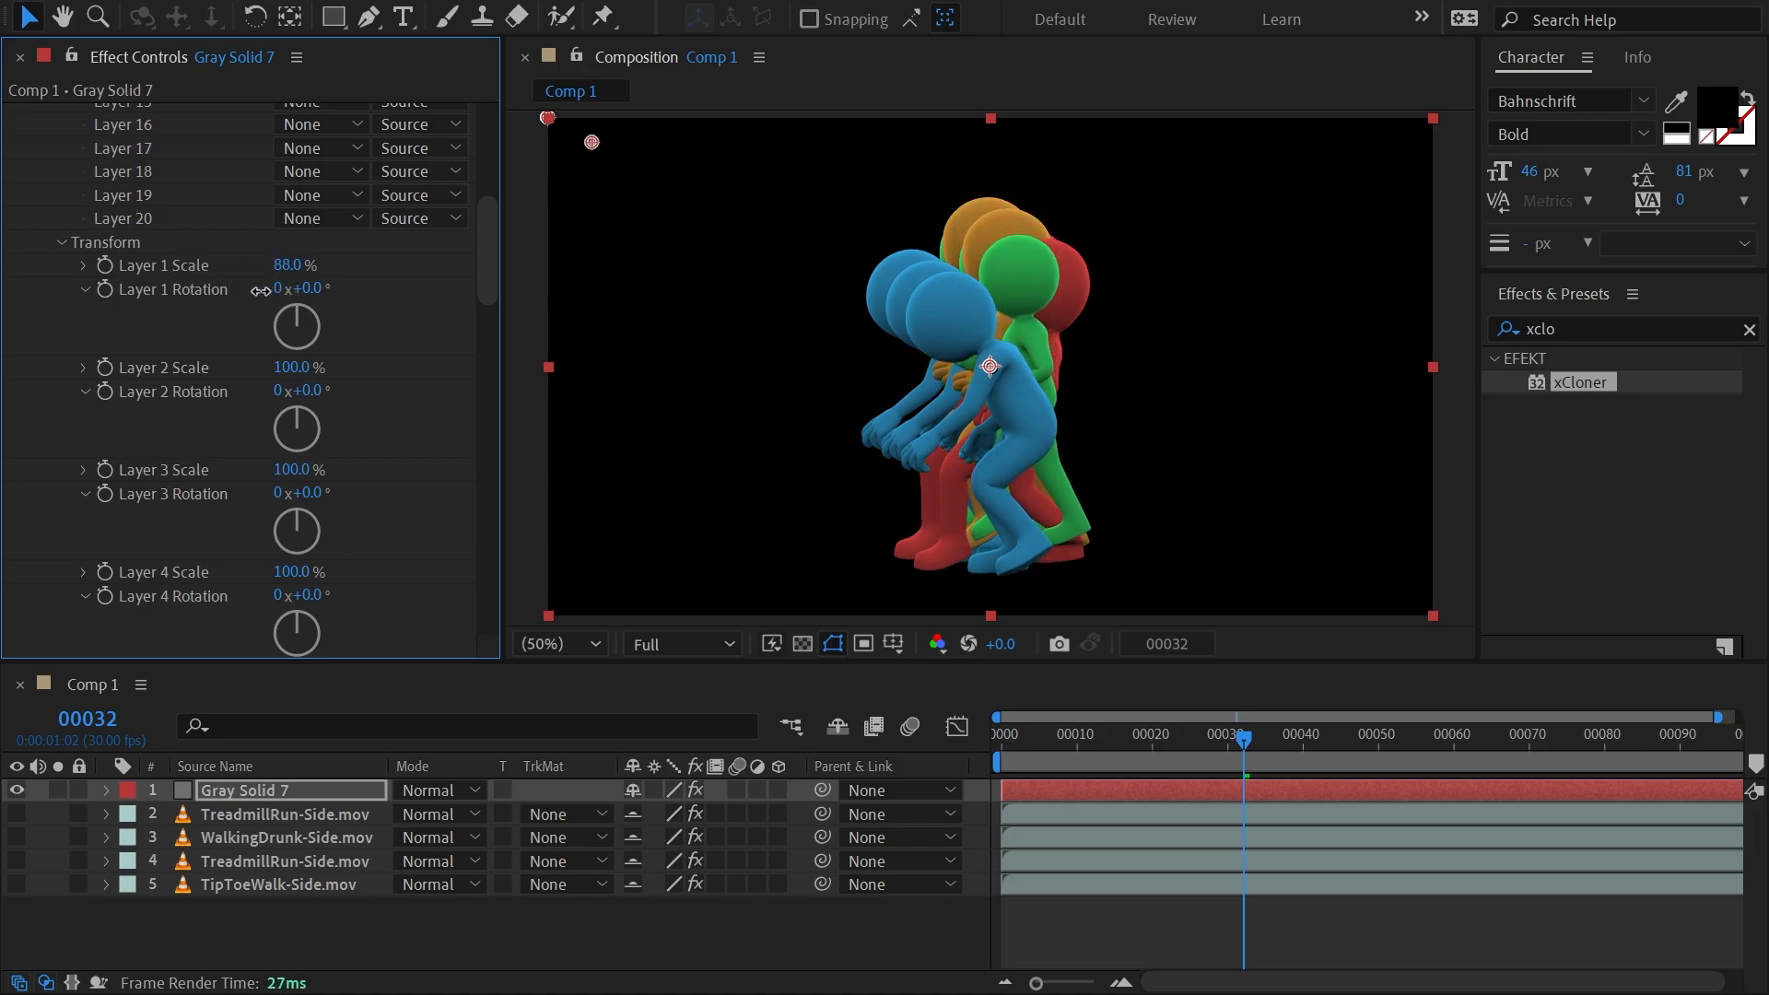
Spread the linear clones apart by setting the Offset Position to 762, 250.
drag(489, 262, 490, 131)
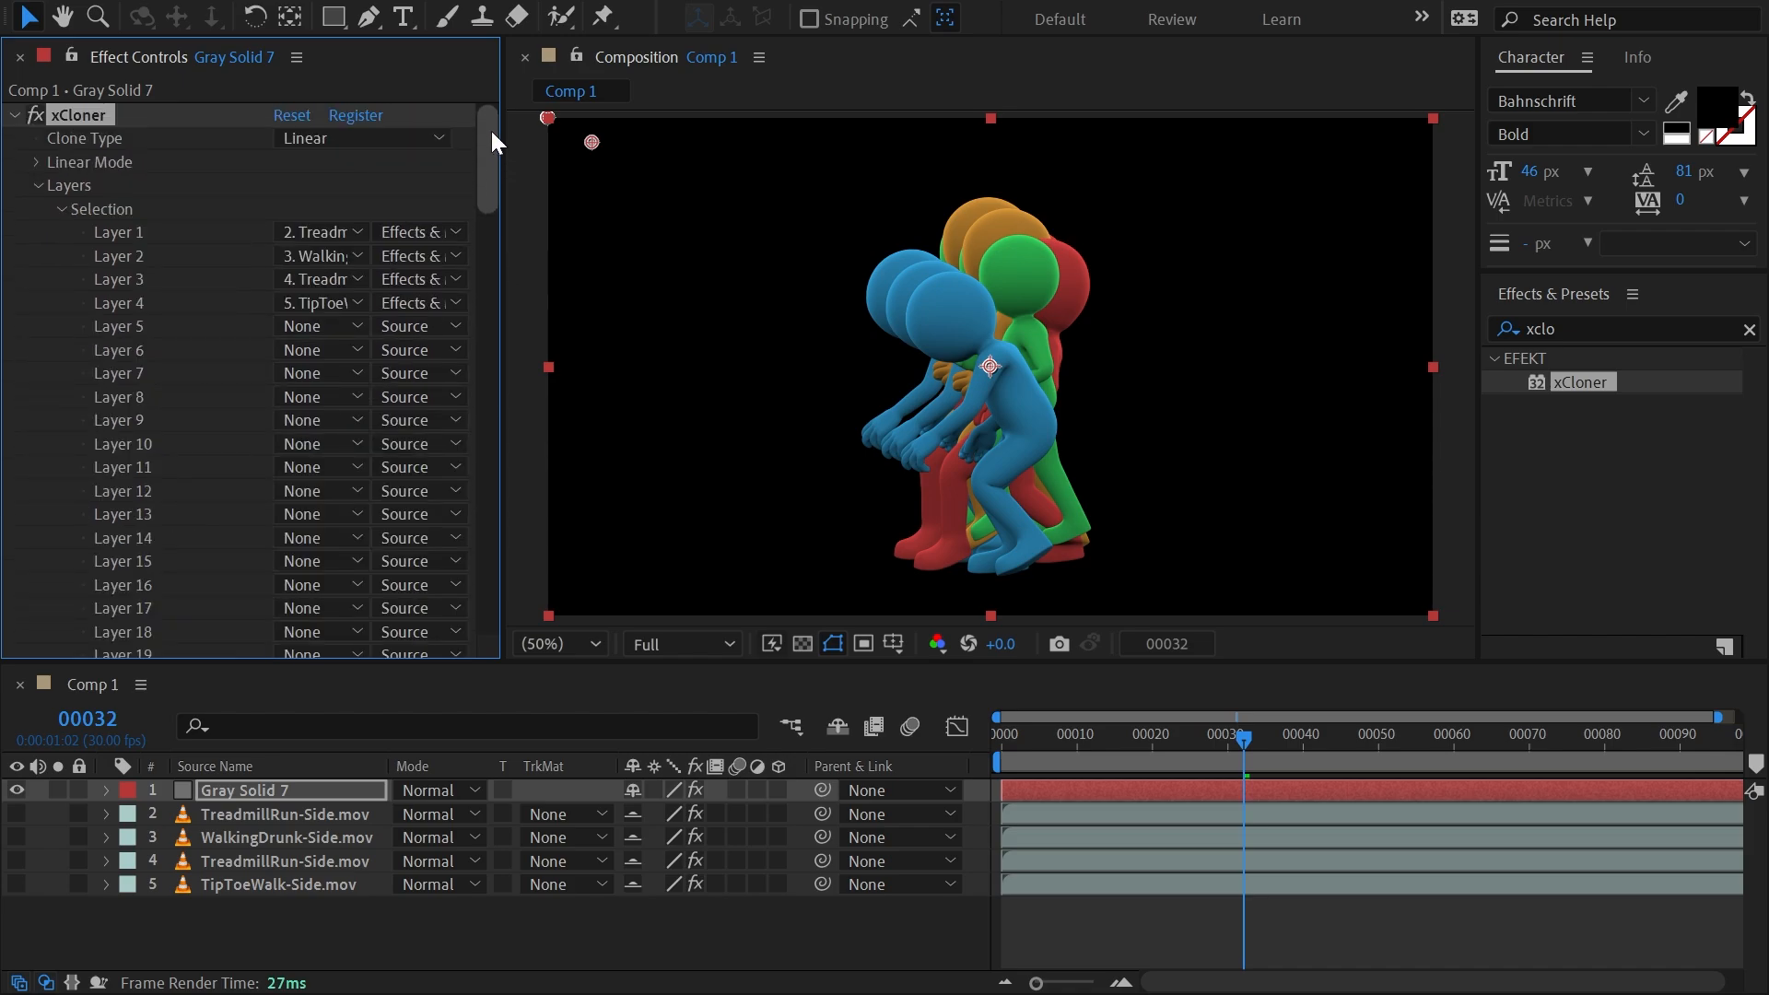
click(37, 163)
click(61, 254)
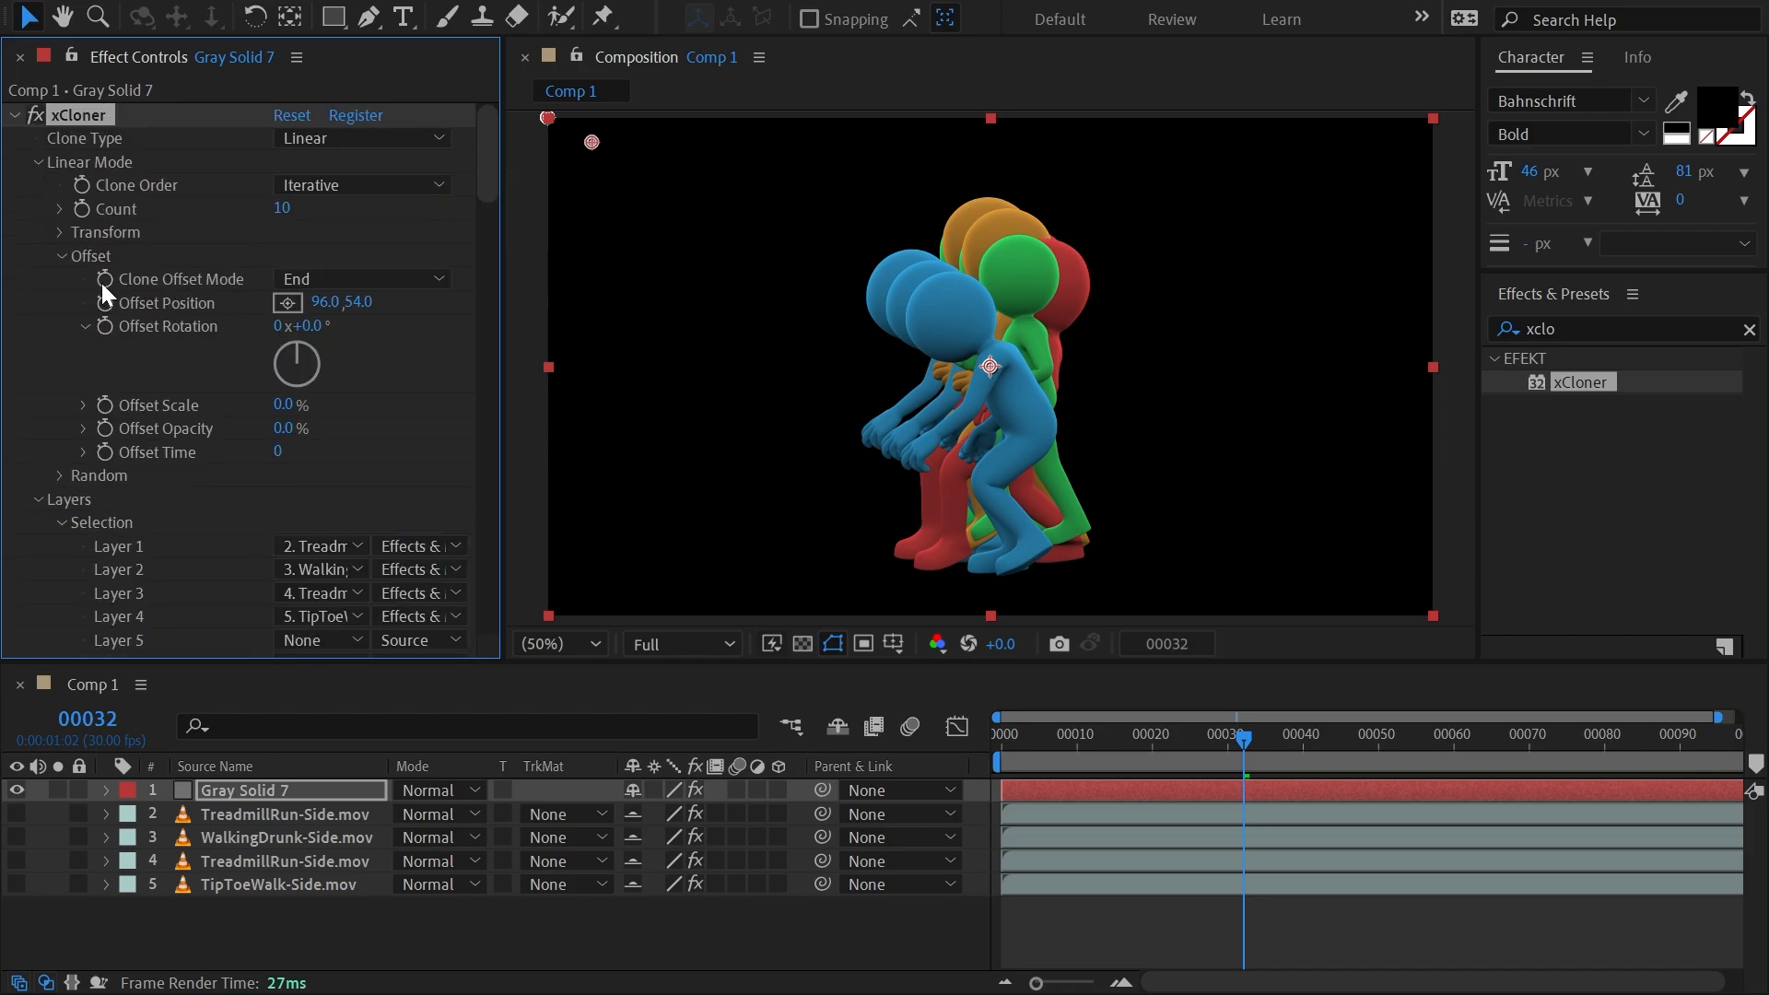
drag(355, 303, 139, 305)
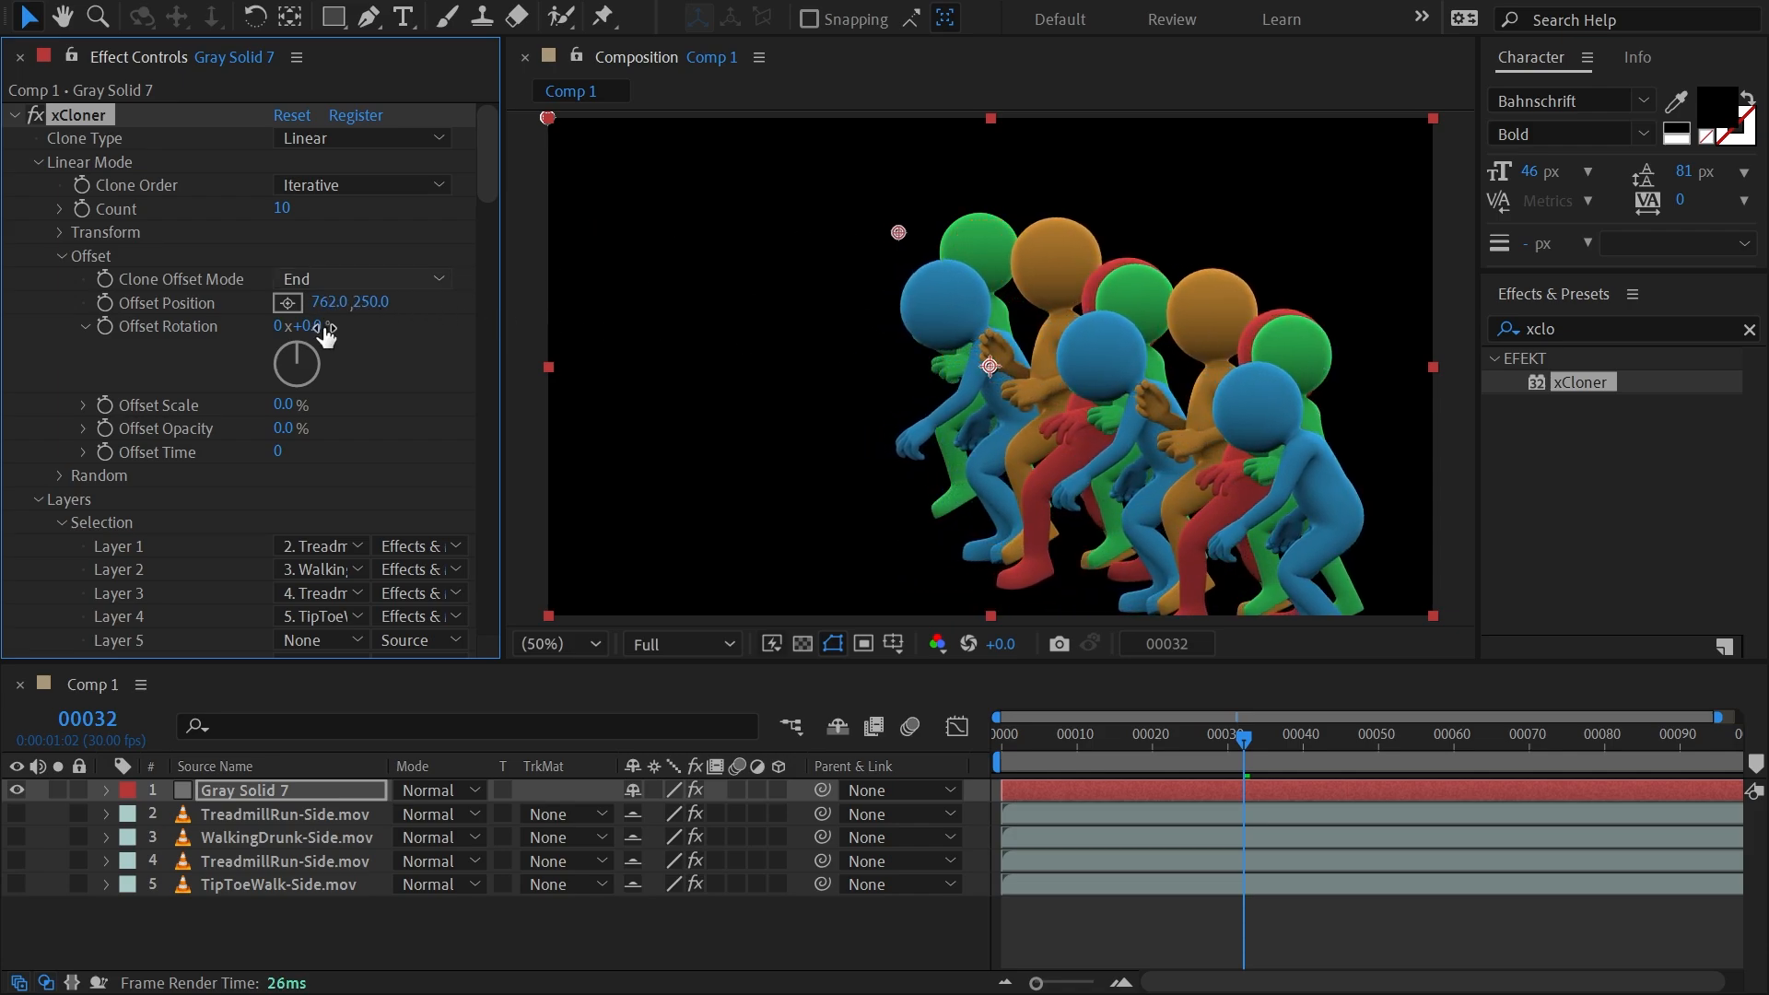
Set the clones' local scale to 42.7% and local position to 302, 540, and widen the Offset Position to 1320, 250.
click(61, 232)
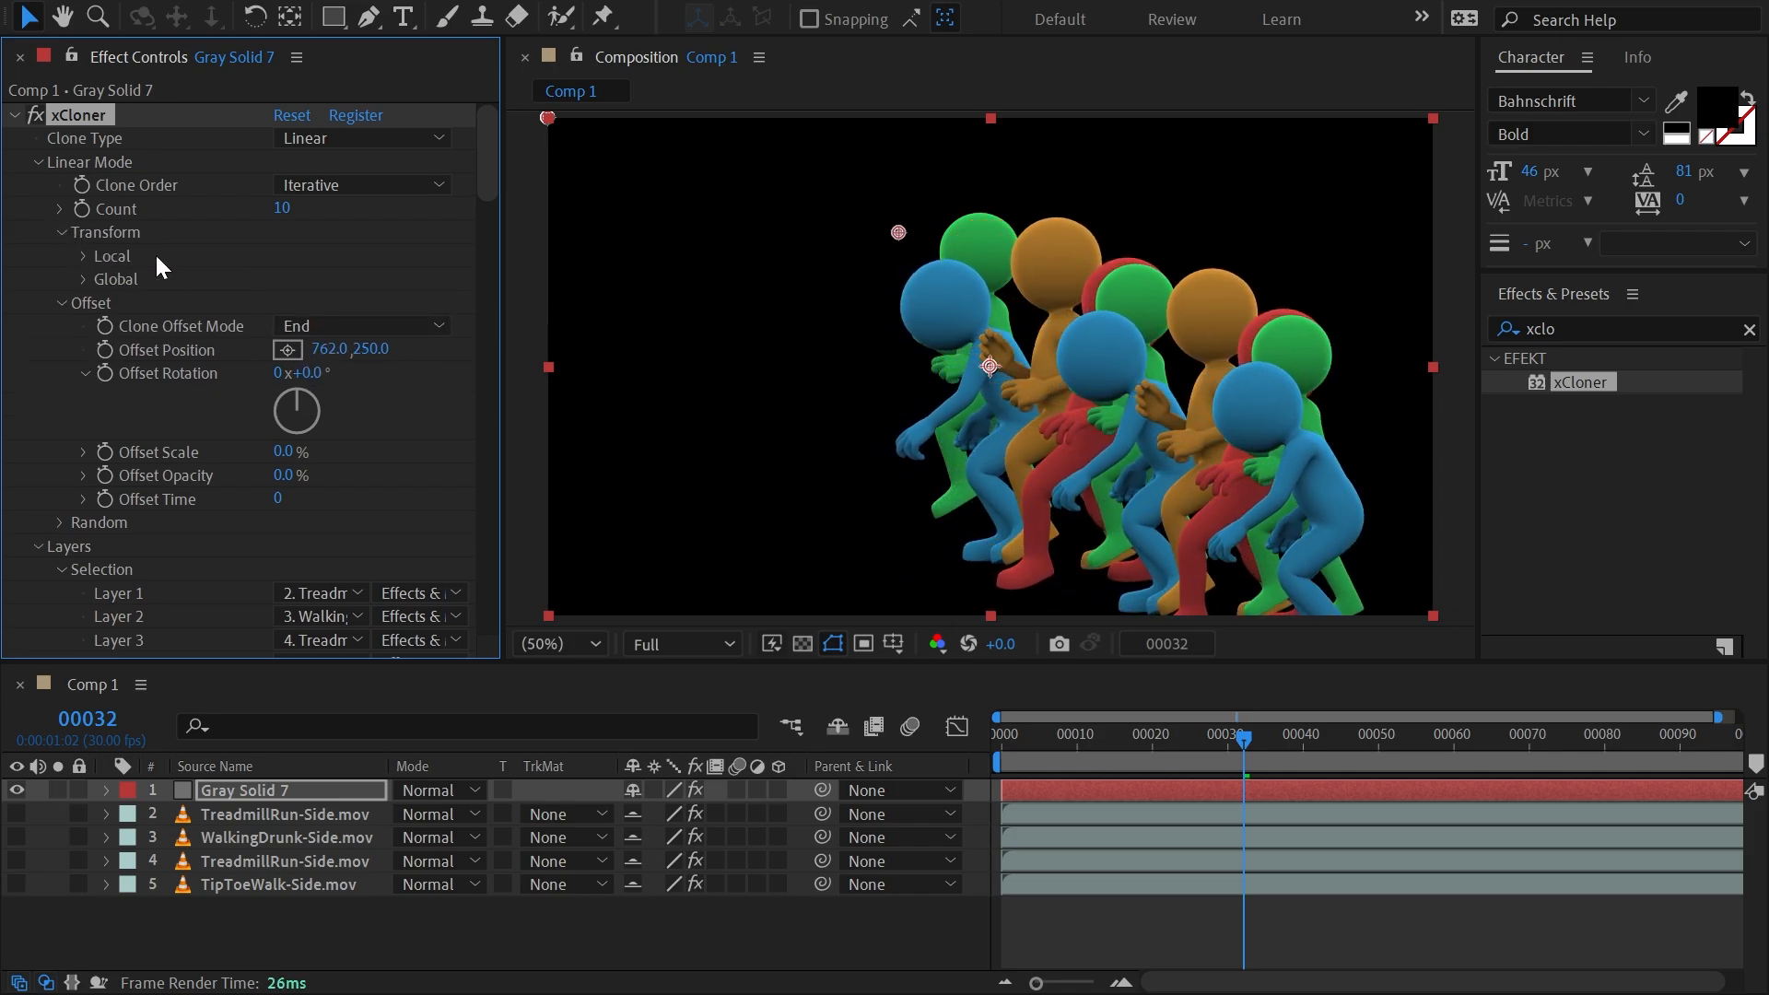
click(86, 258)
drag(327, 302, 223, 280)
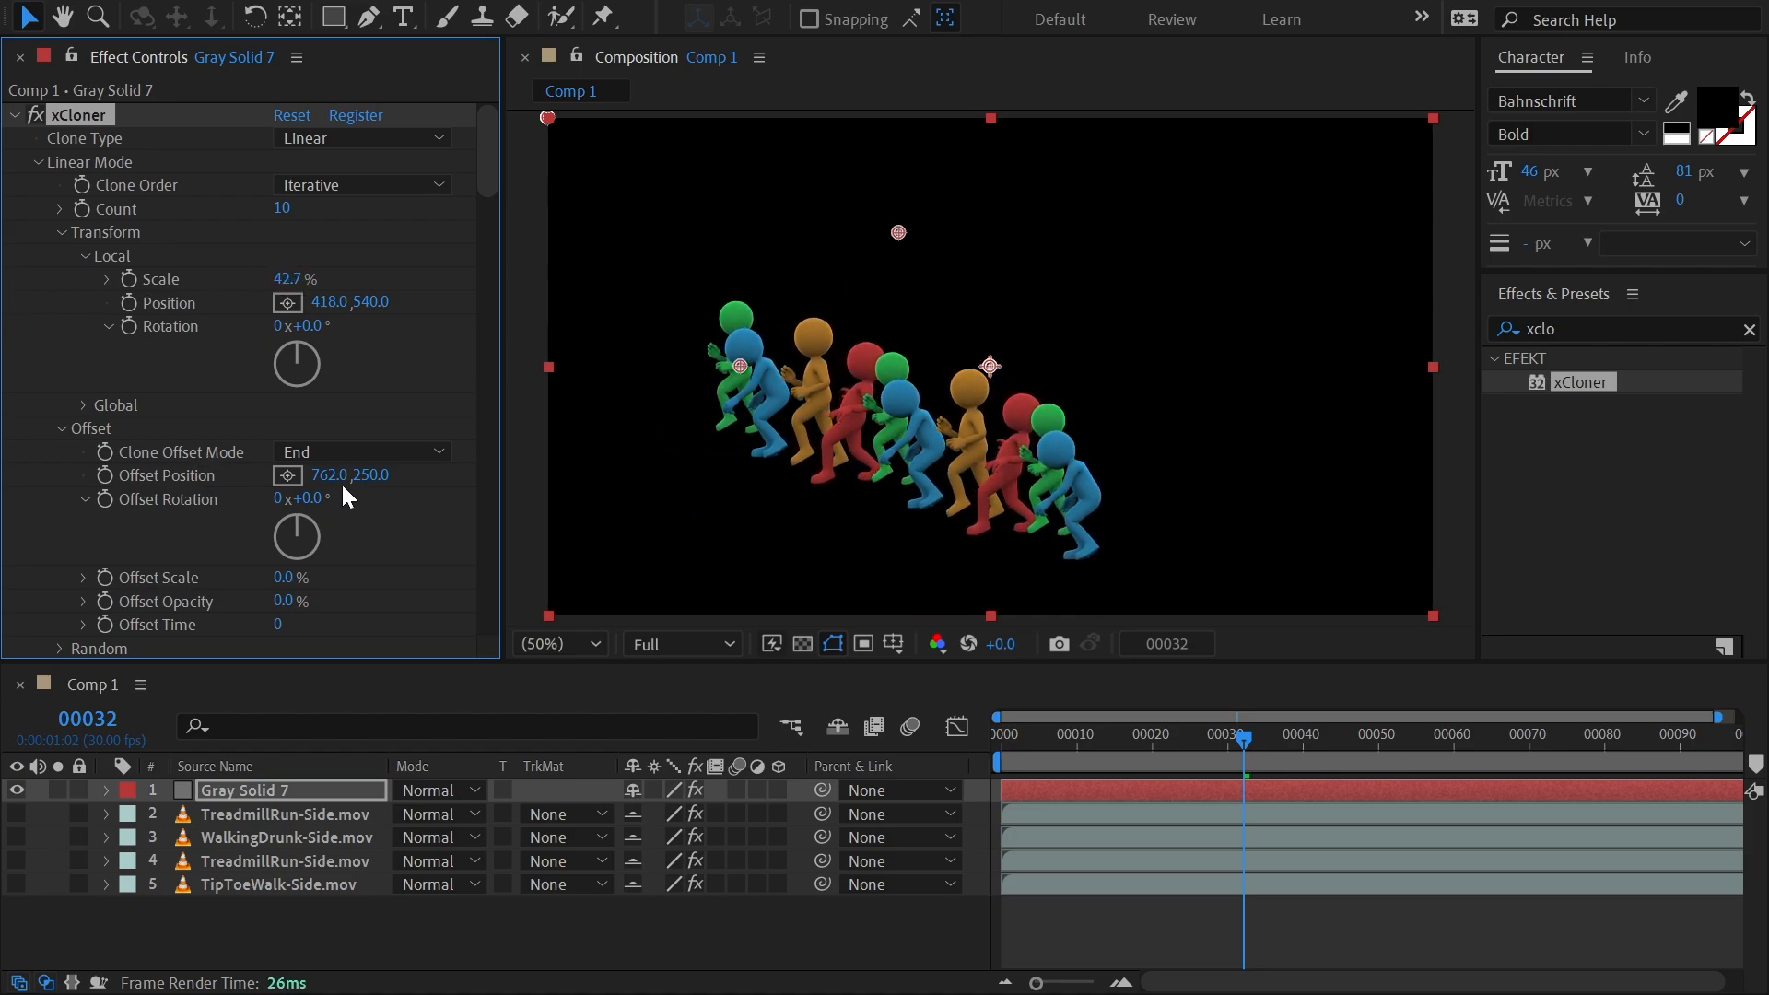
drag(330, 475, 975, 478)
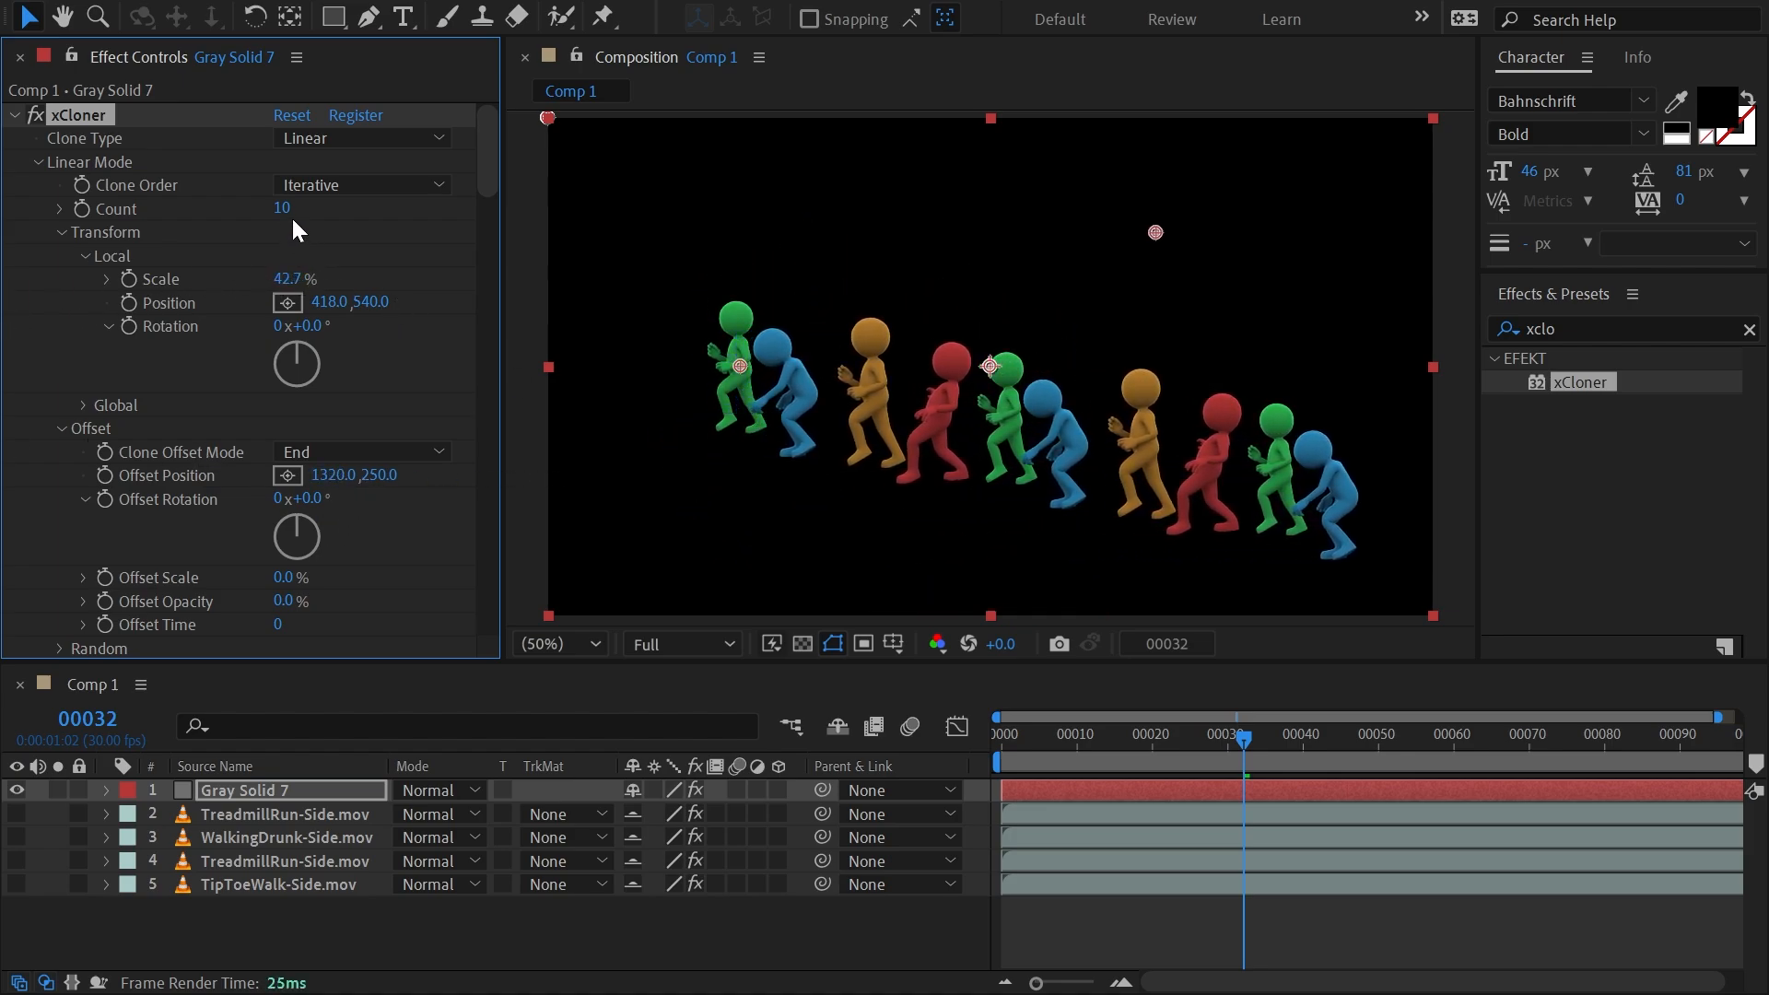
drag(331, 302, 193, 328)
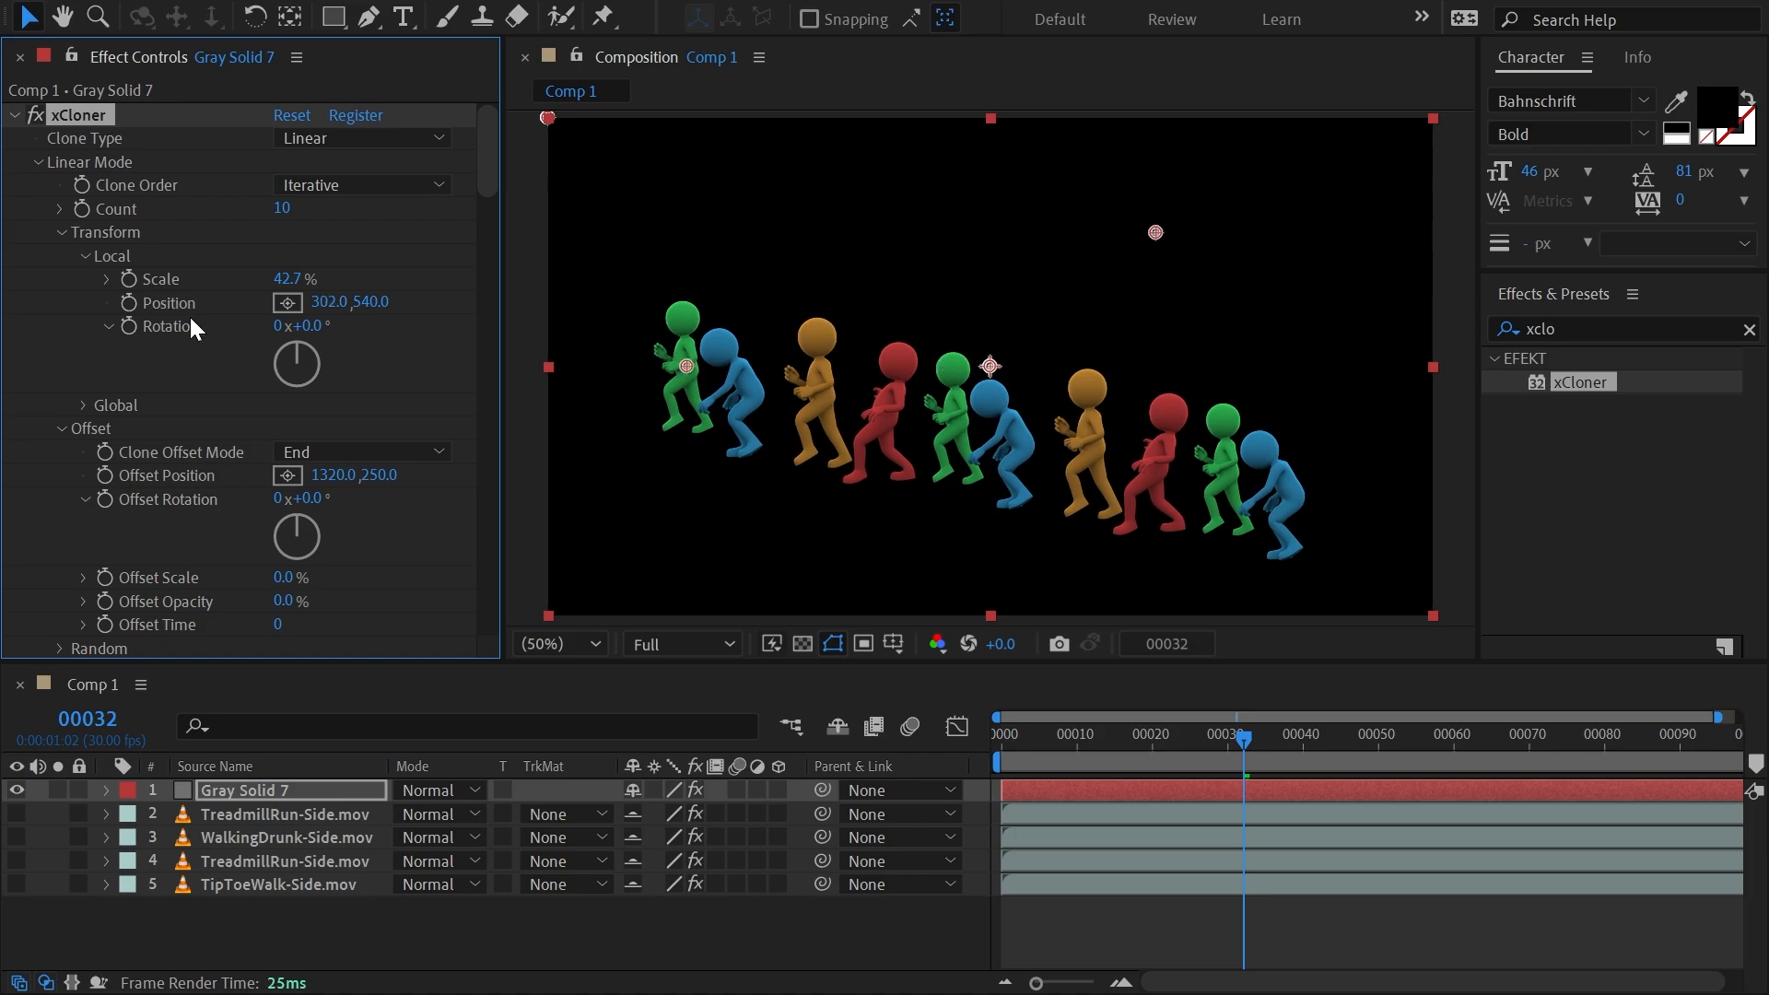
Set per-layer scale and rotation to 101% and 25° for Layer 1, 112% and 13° for Layer 2, and 126% and 7° for Layer 3.
click(59, 232)
click(60, 256)
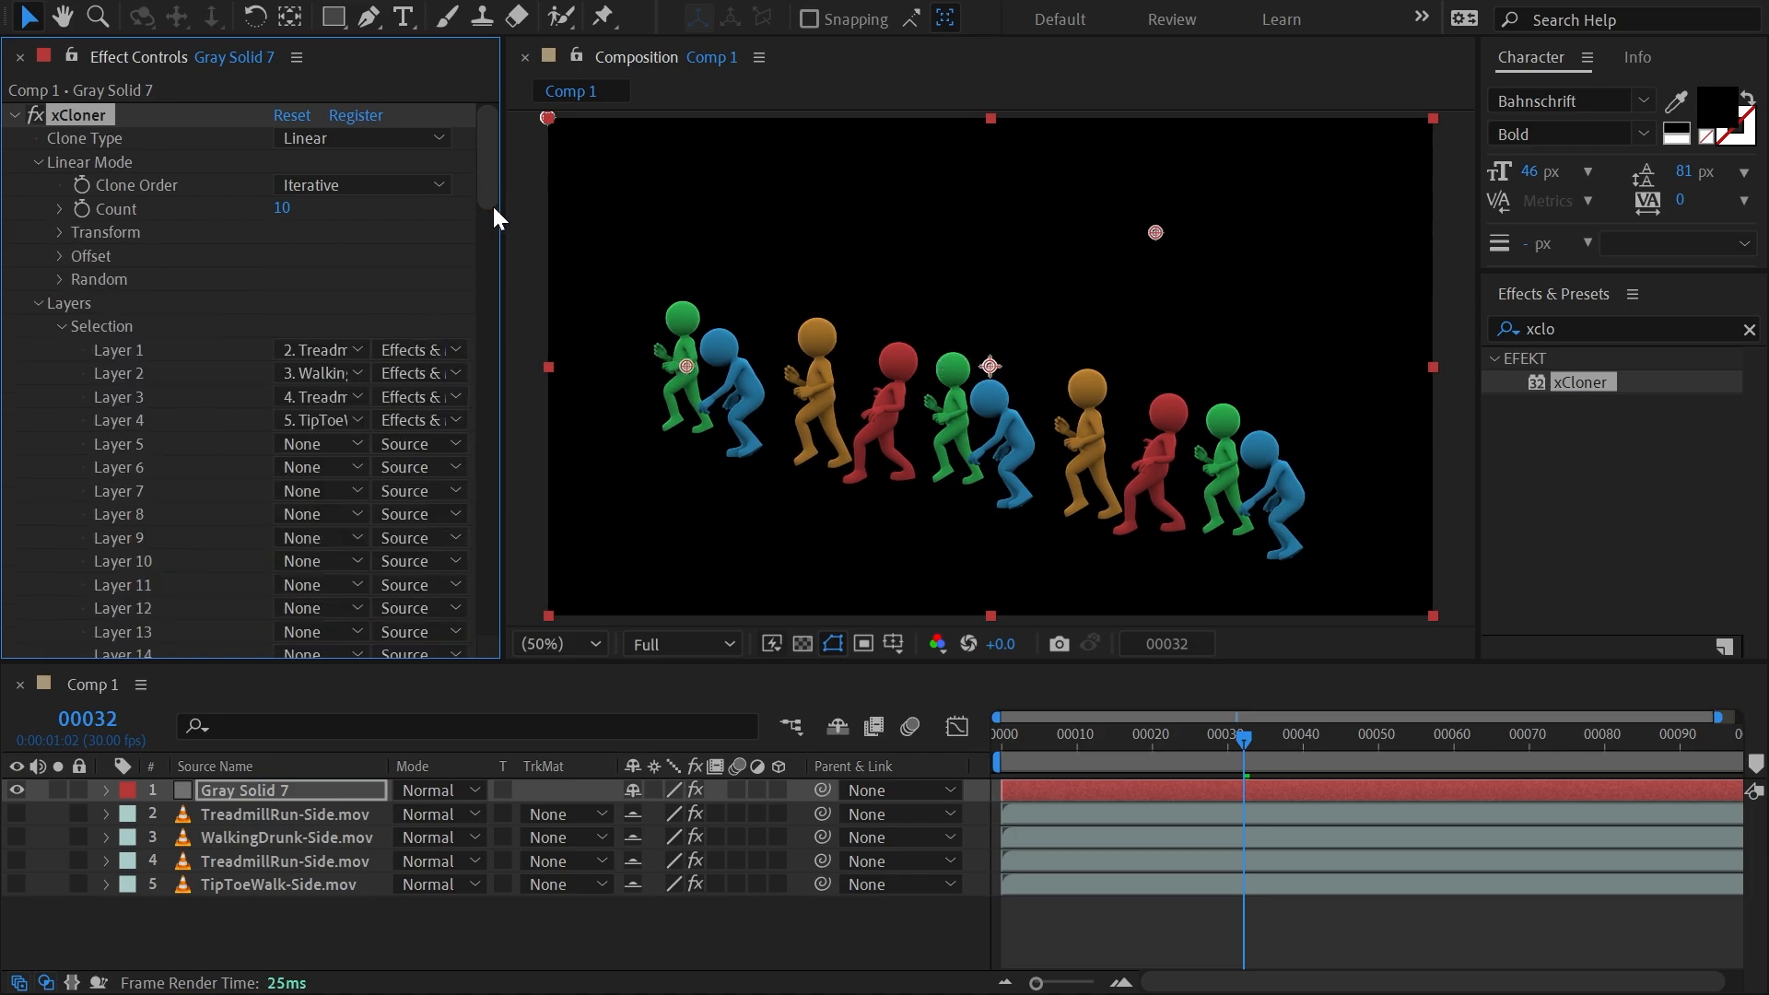
drag(492, 208, 489, 297)
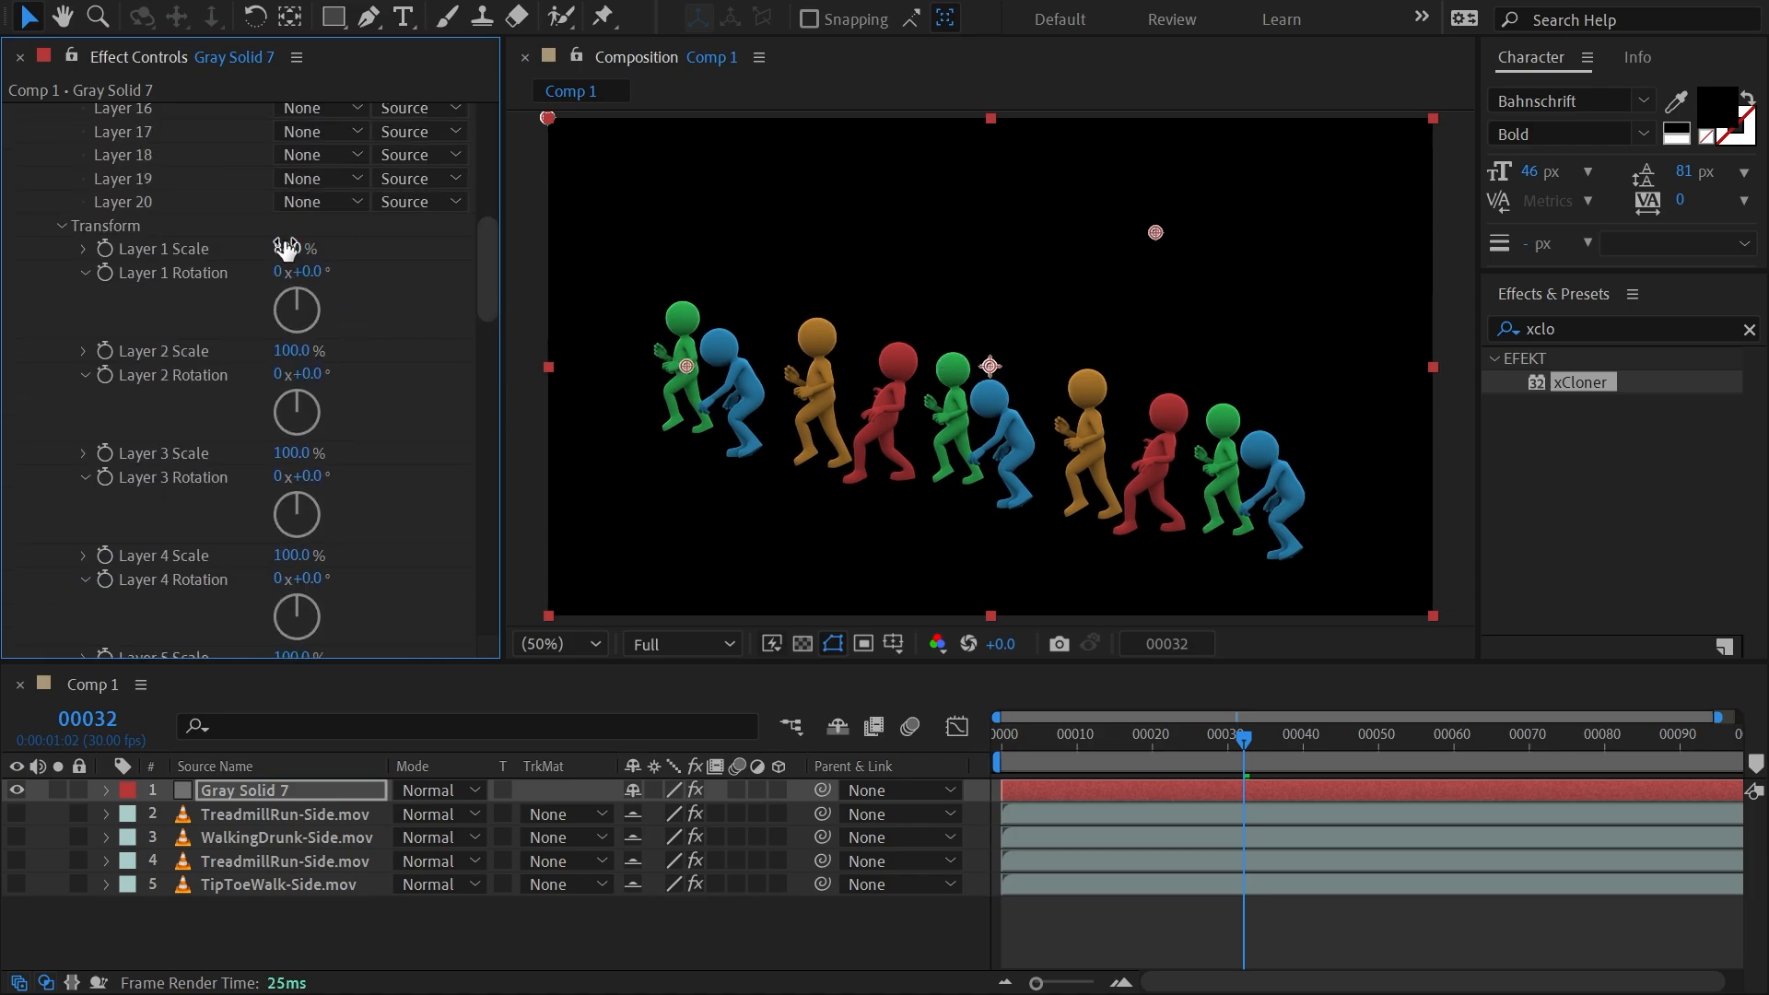
drag(286, 247, 343, 366)
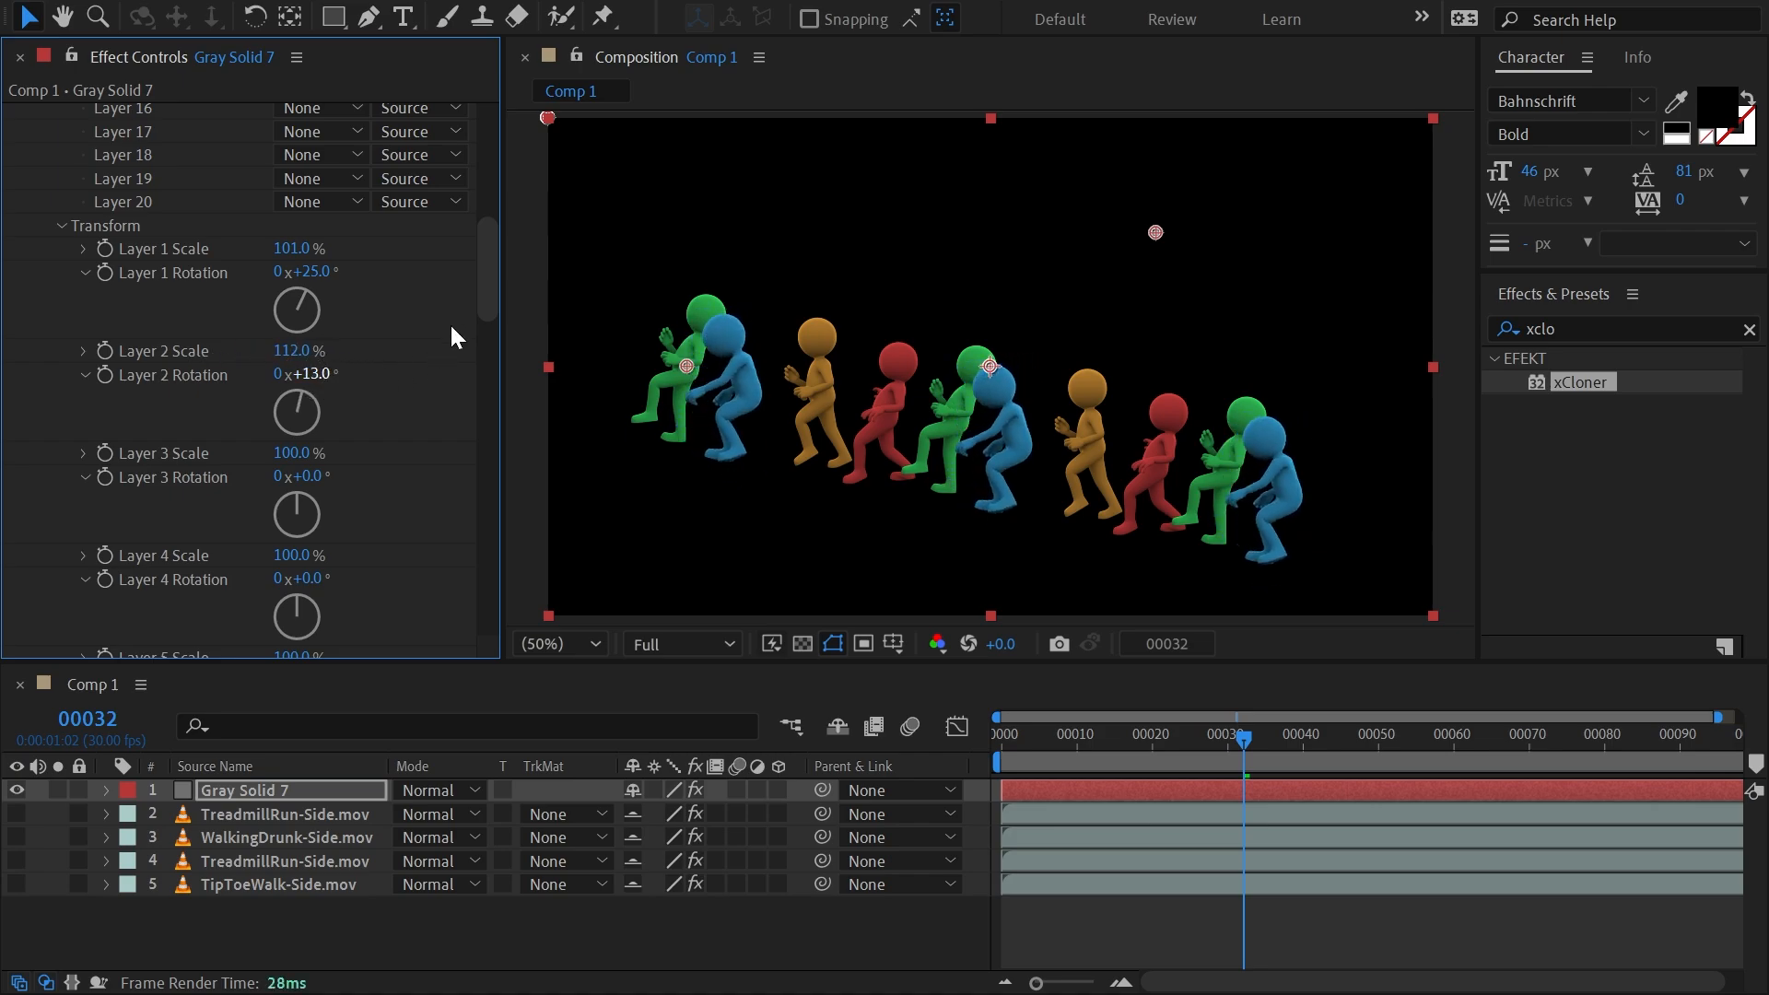
mouse_move(296, 451)
mouse_down()
mouse_move(254, 461)
mouse_move(337, 459)
mouse_move(318, 476)
mouse_up()
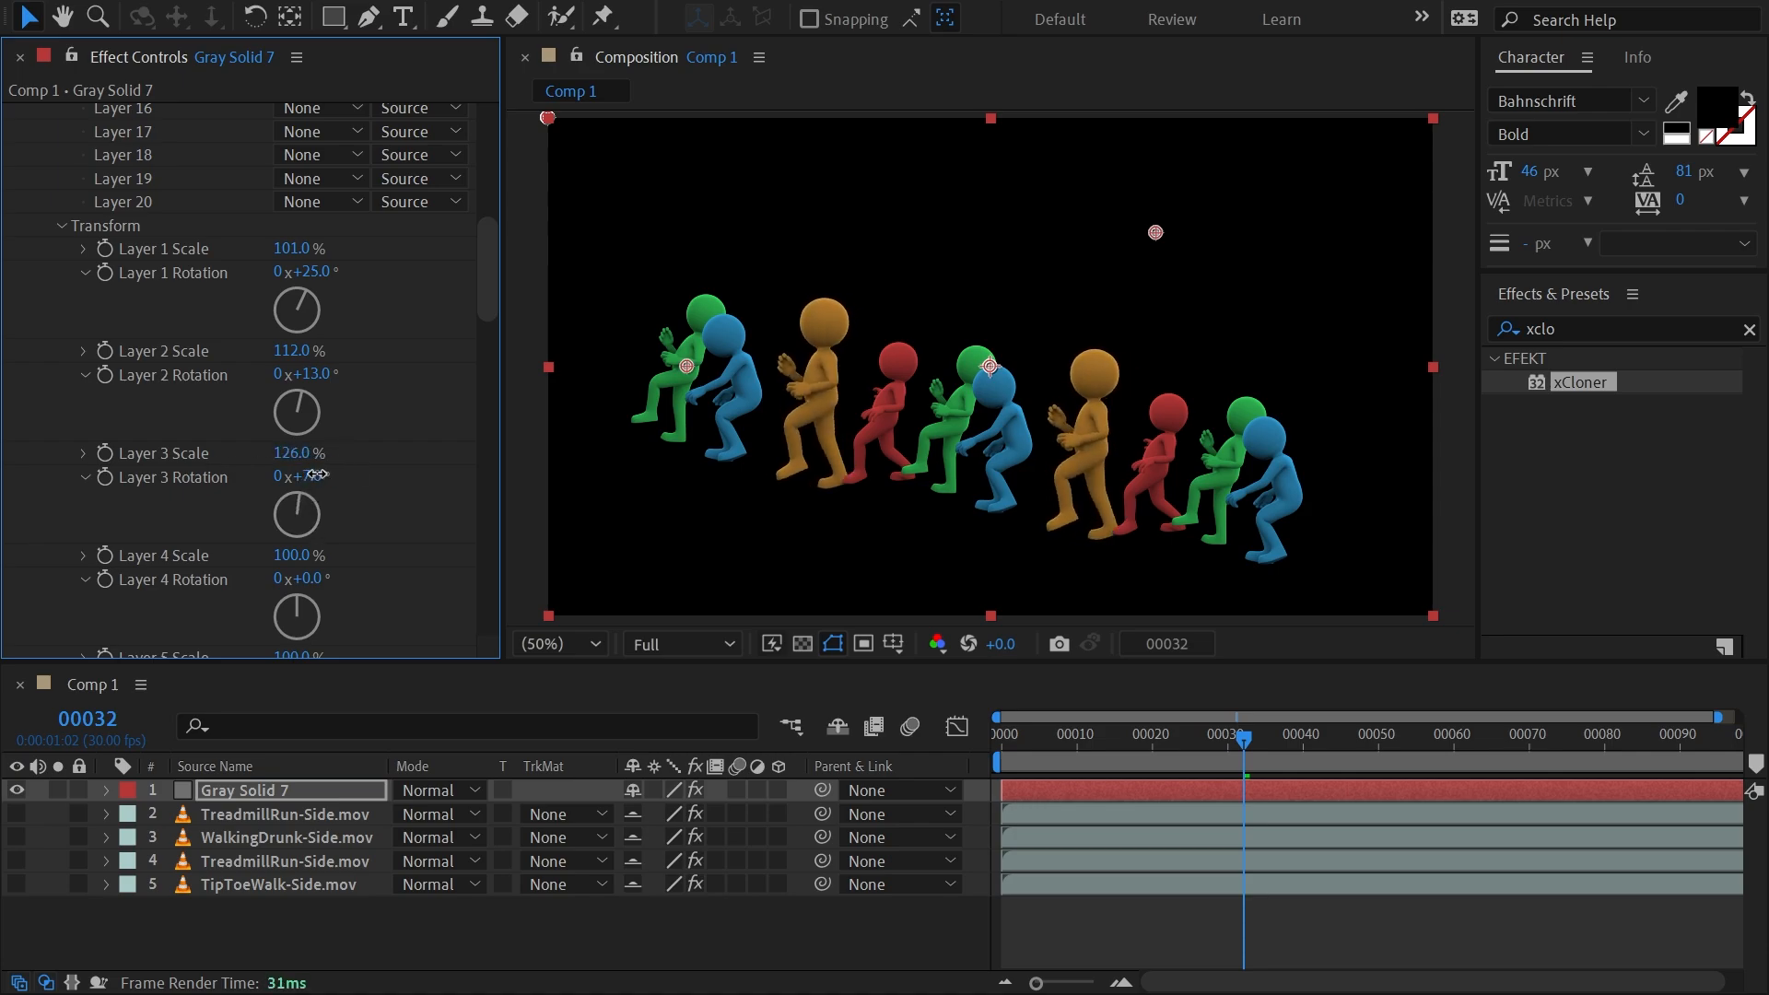
click(62, 226)
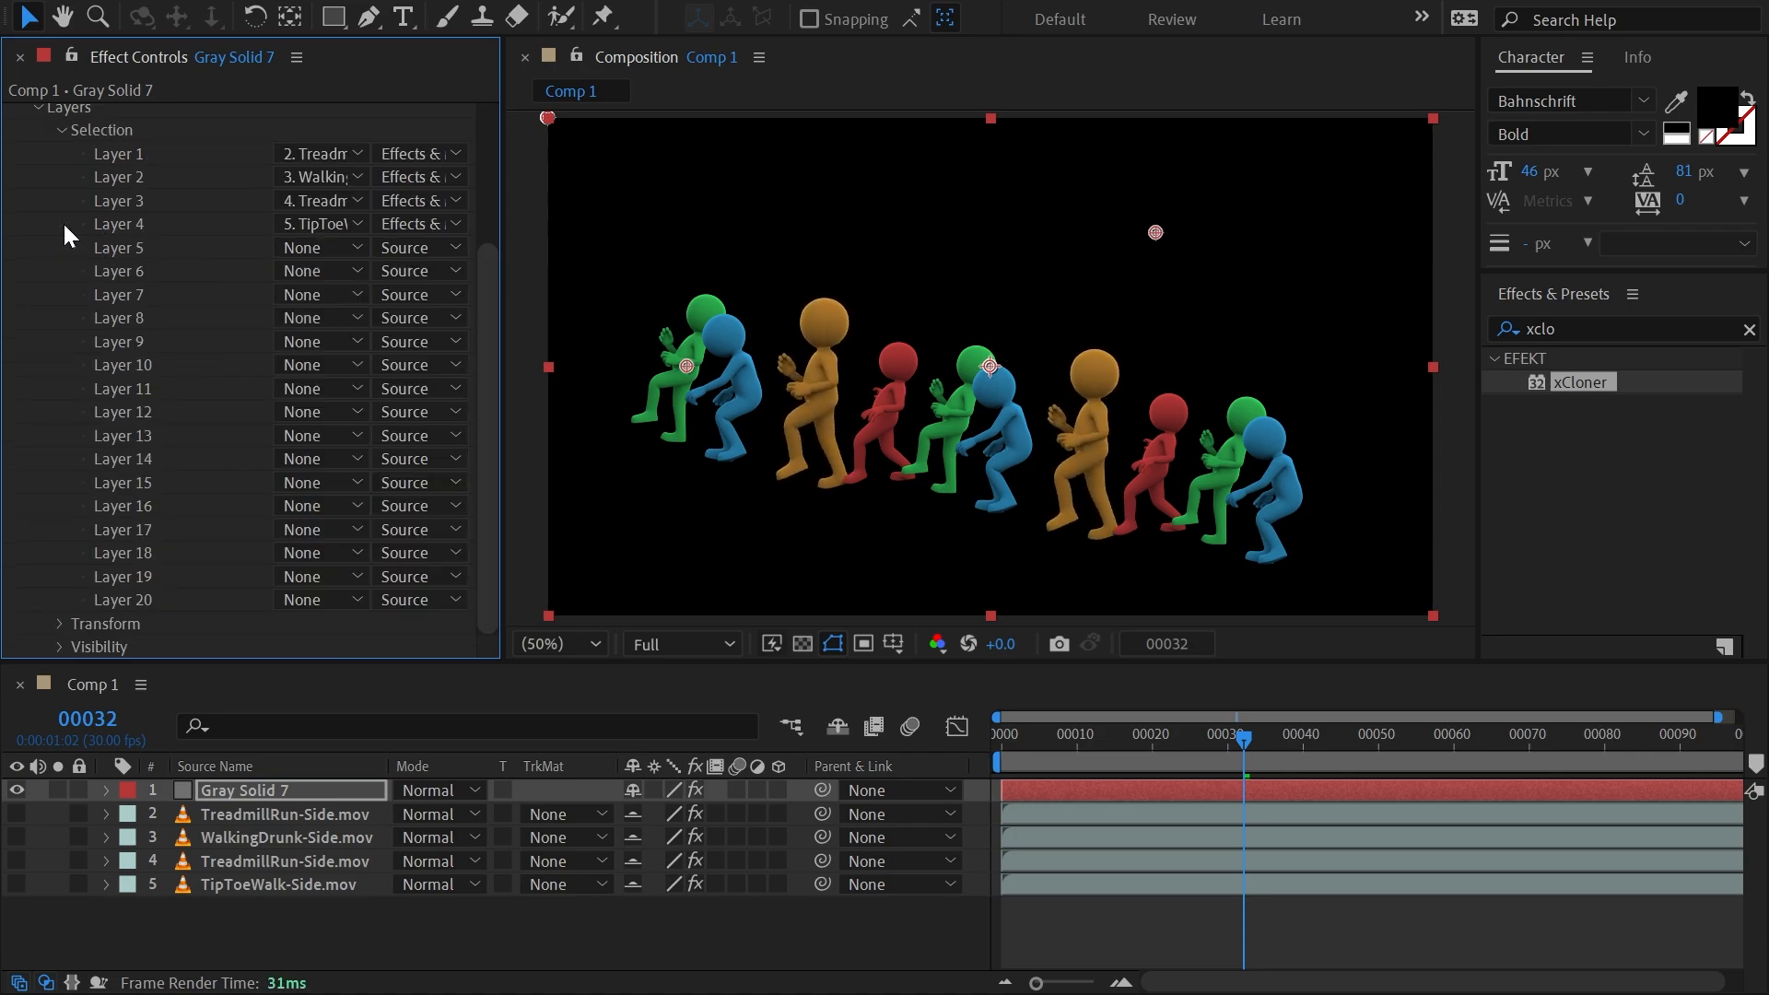
Turn the display of Layer 1, Layer 2 and Layer 3 off and back on one at a time in xCloner's visibility settings.
click(59, 646)
scroll(86, 600, down, 5)
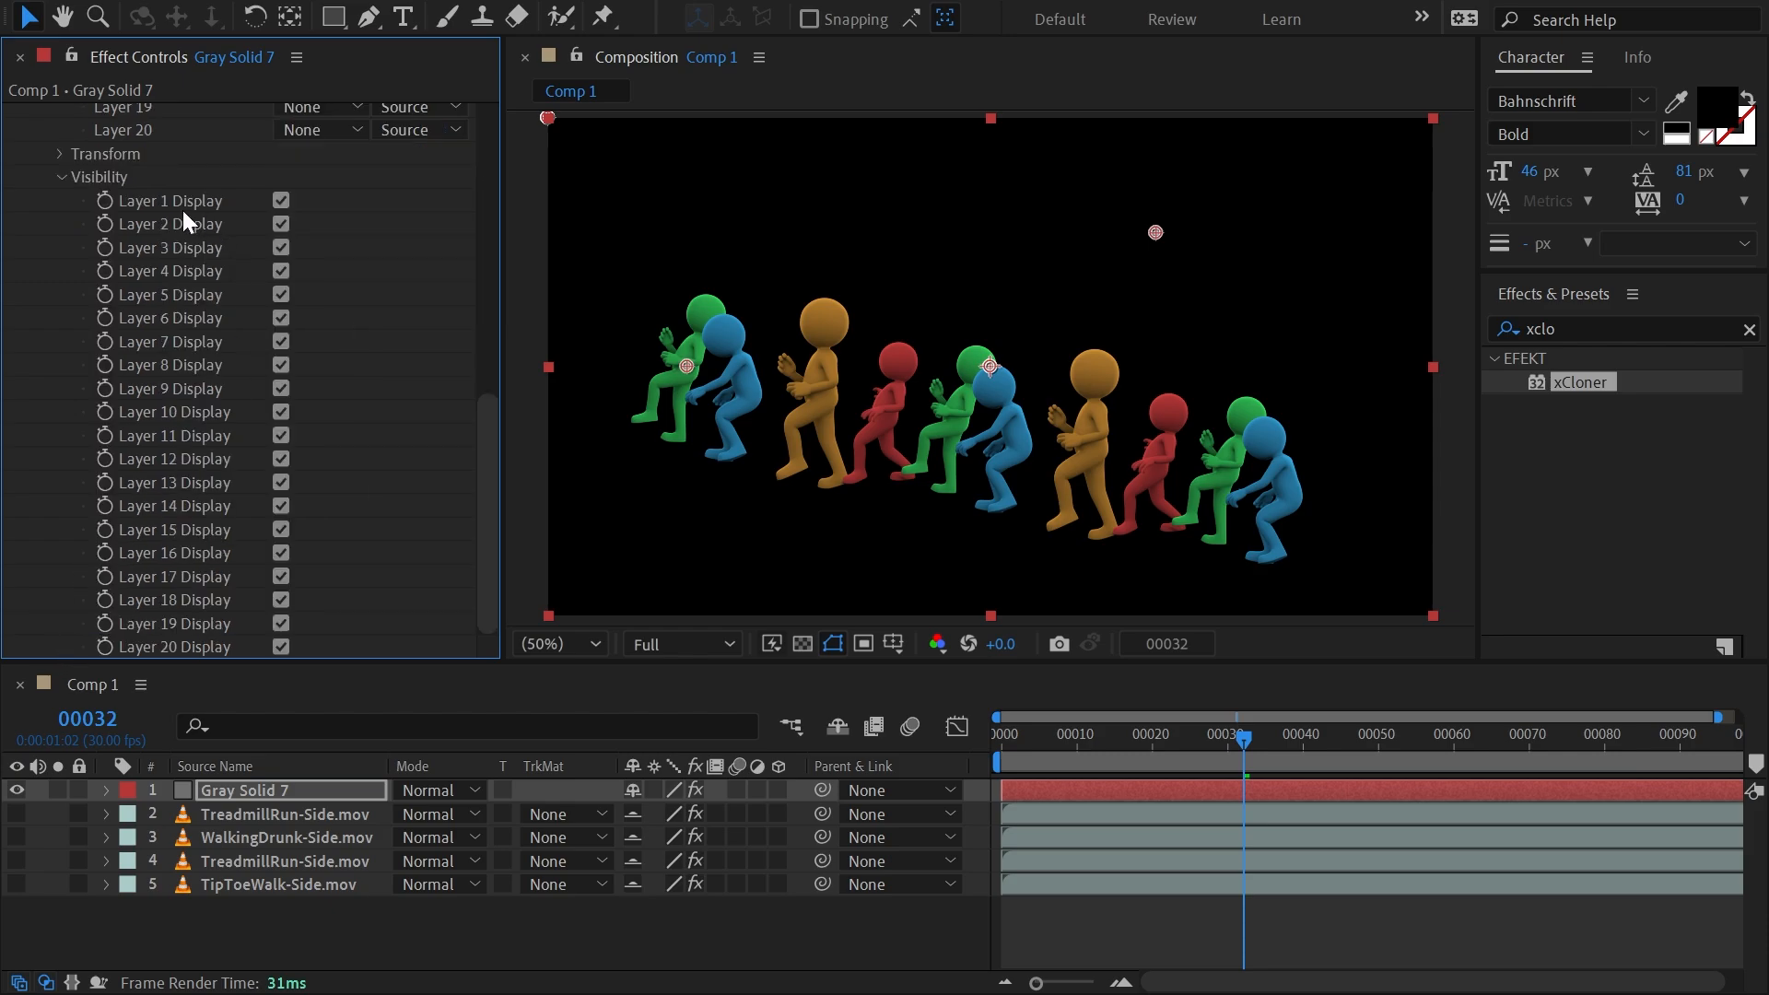
click(280, 201)
click(281, 202)
click(281, 224)
click(281, 224)
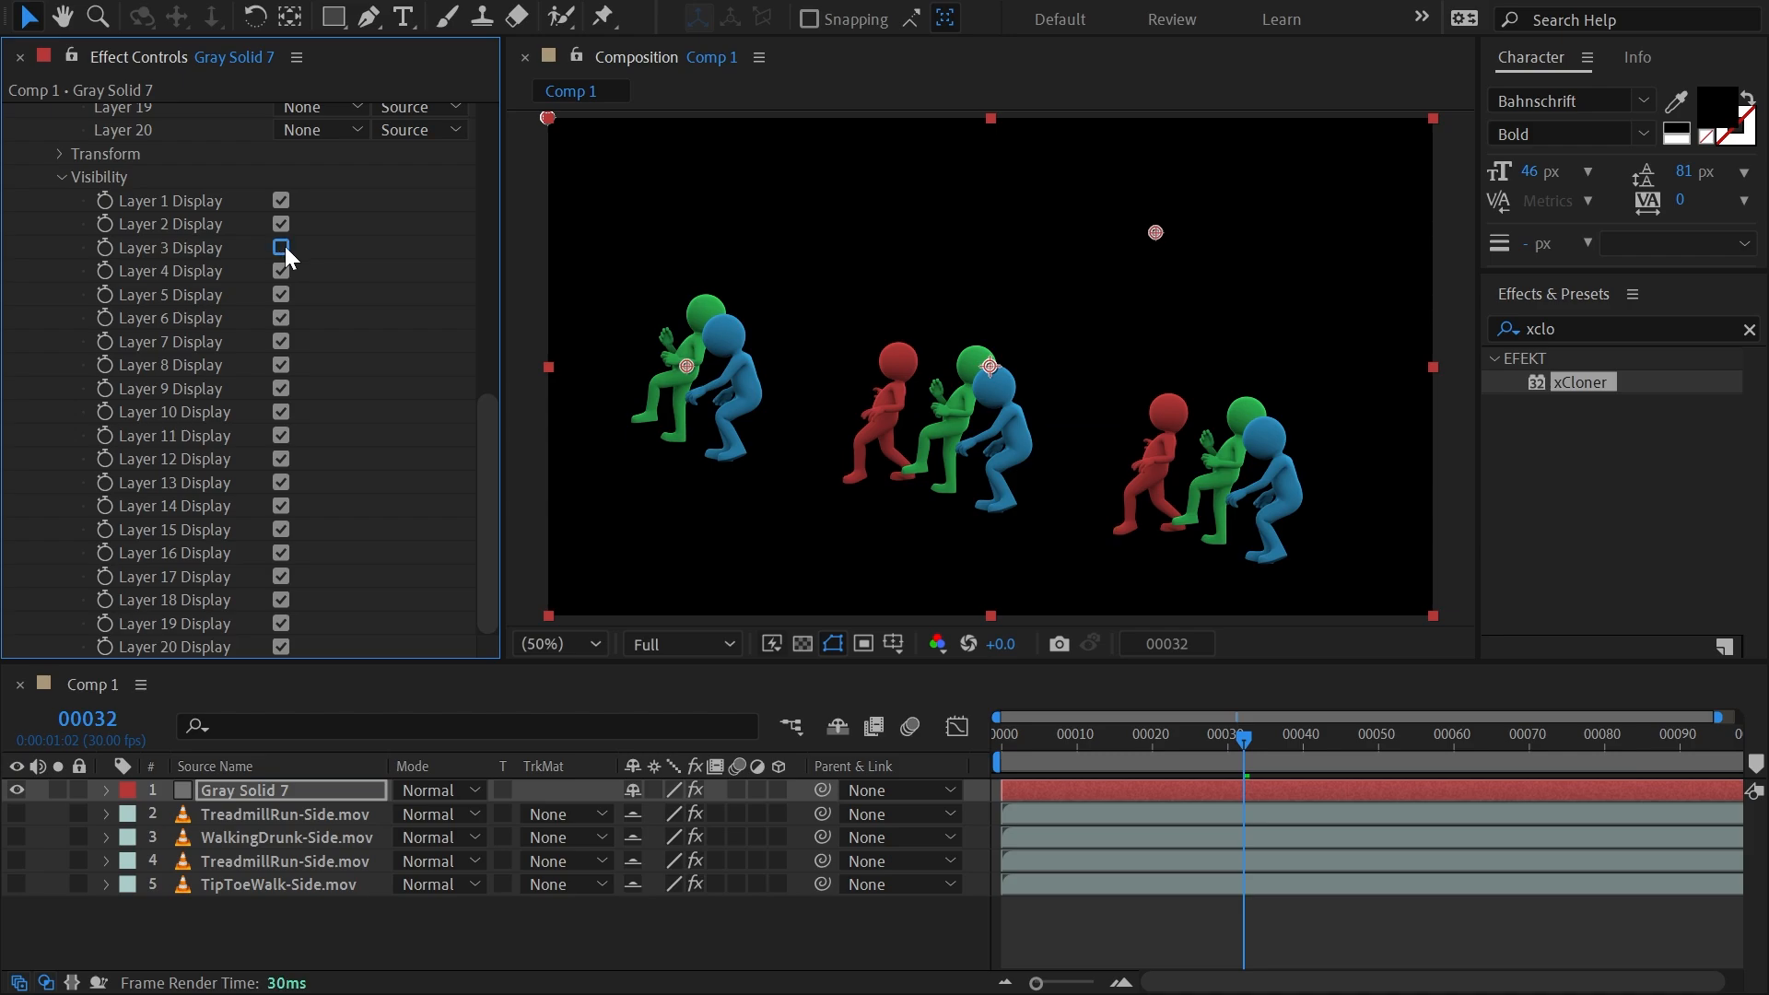
click(281, 246)
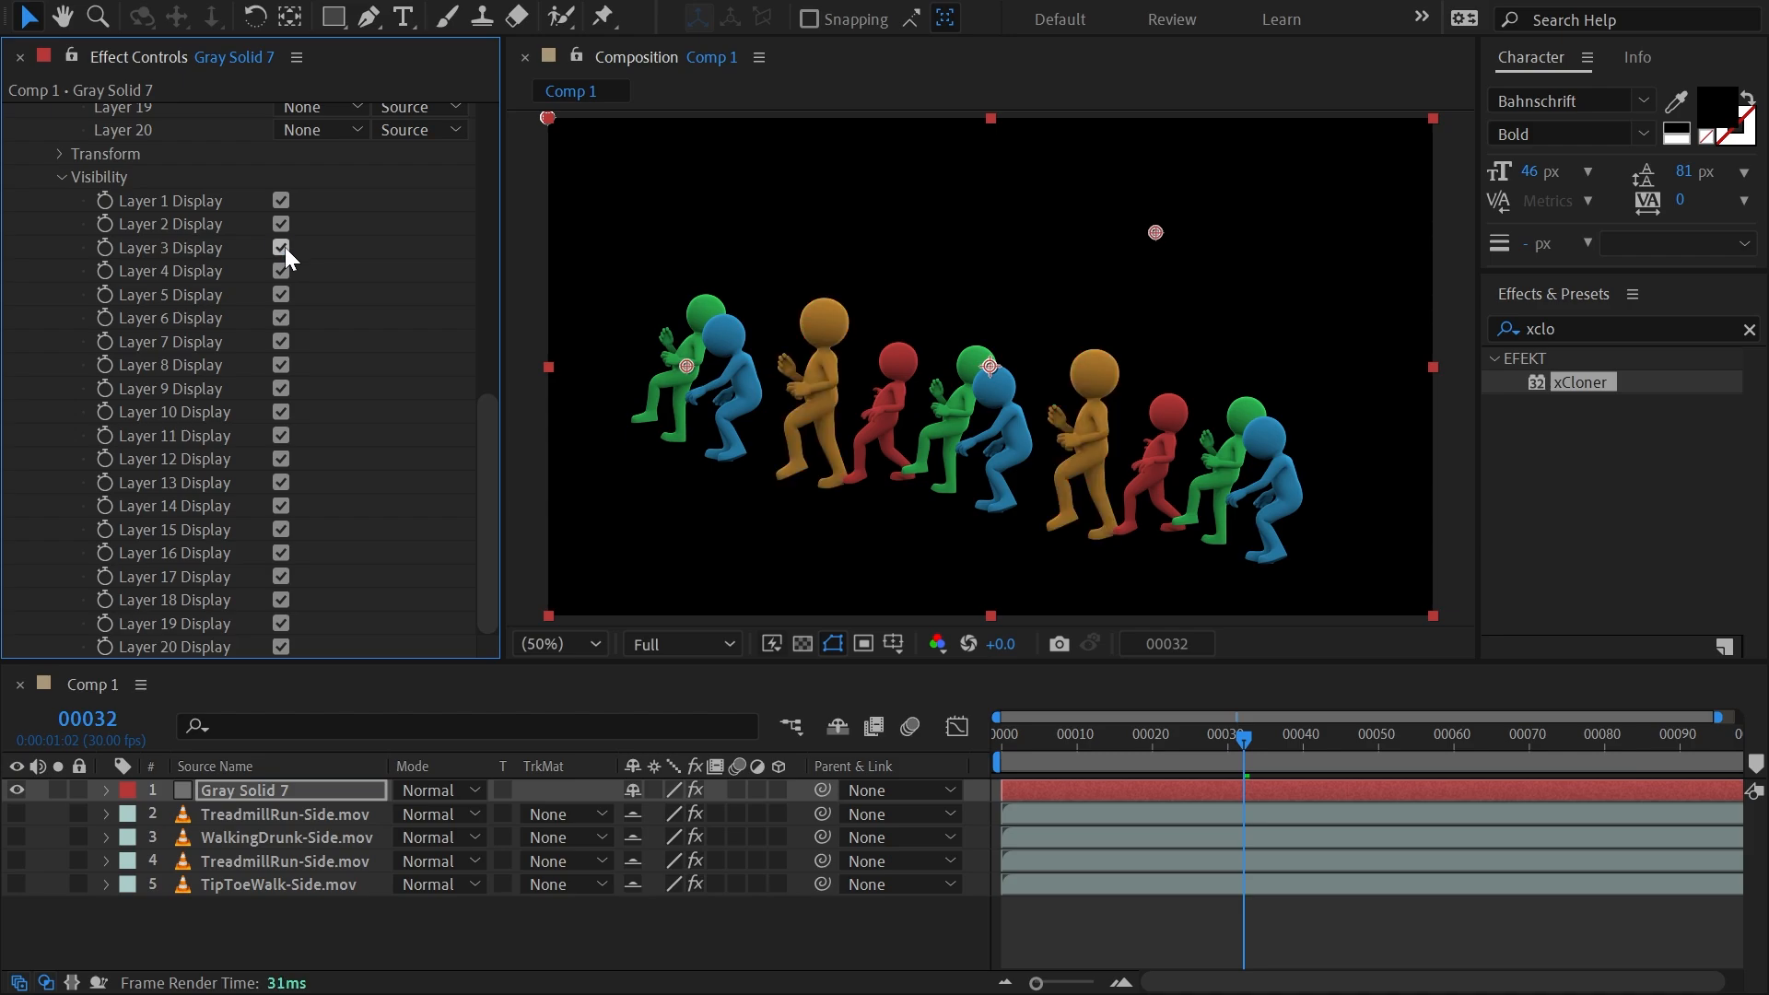
click(61, 177)
click(48, 119)
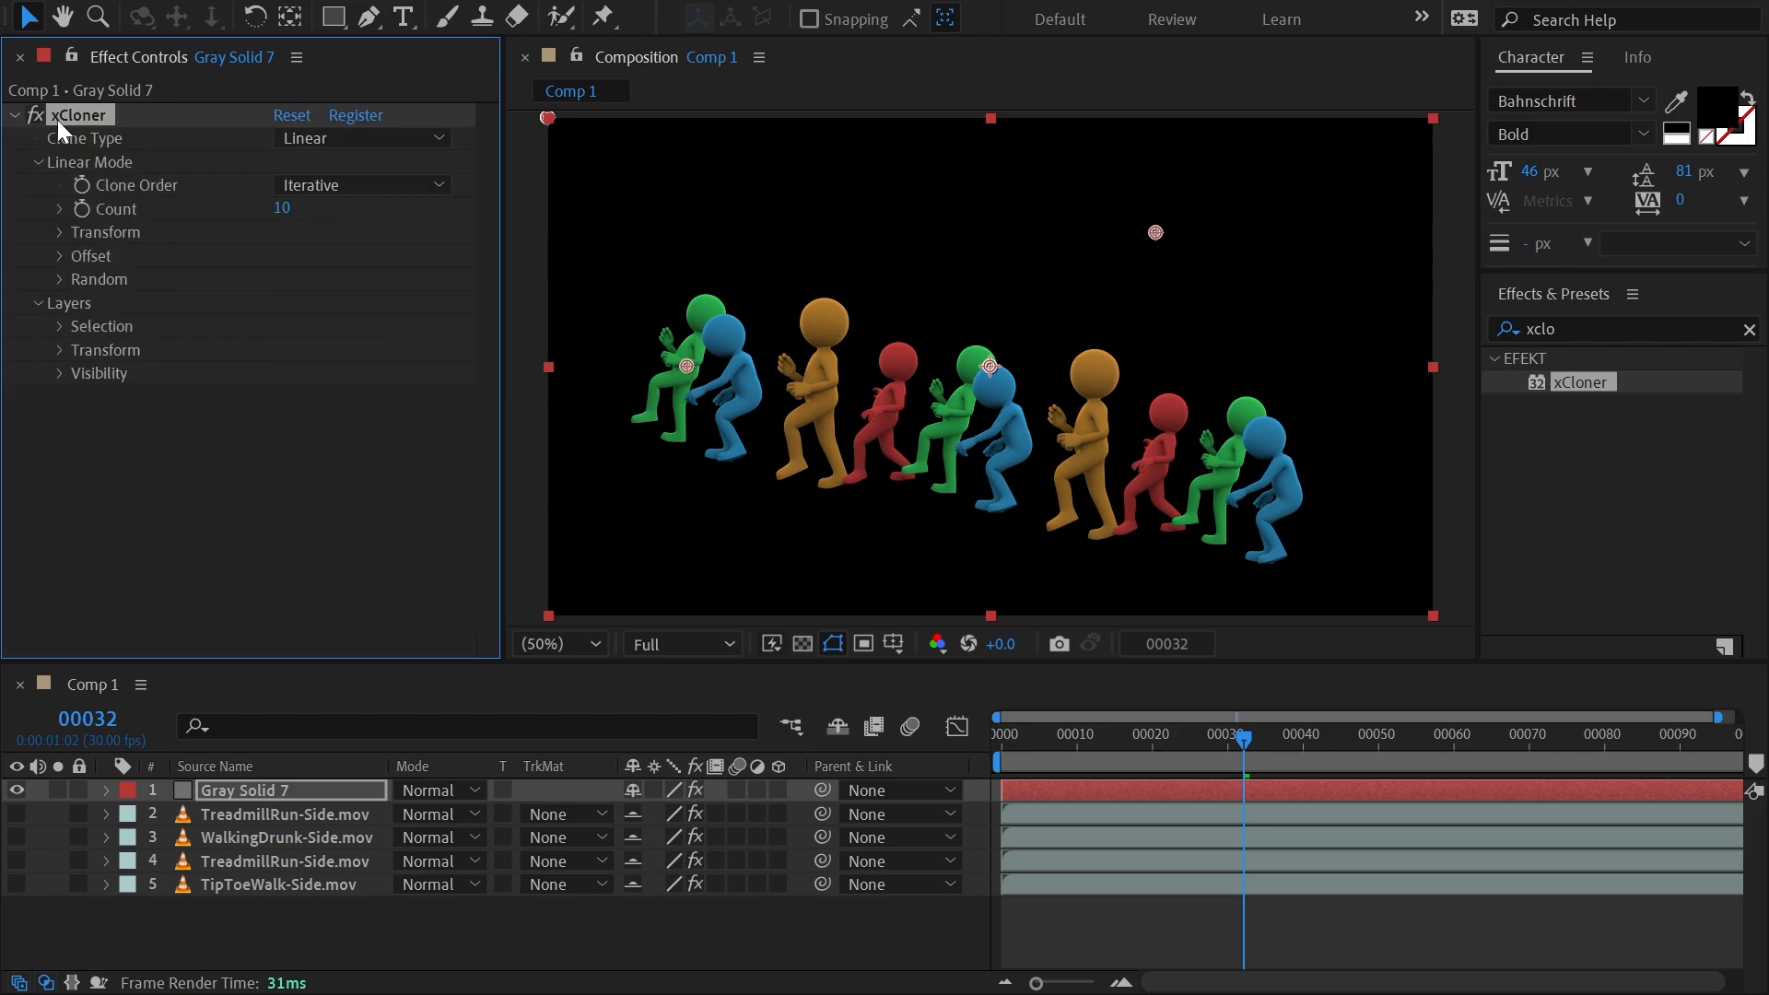
Try the Radial and Grid clone types on the cloned characters.
click(329, 146)
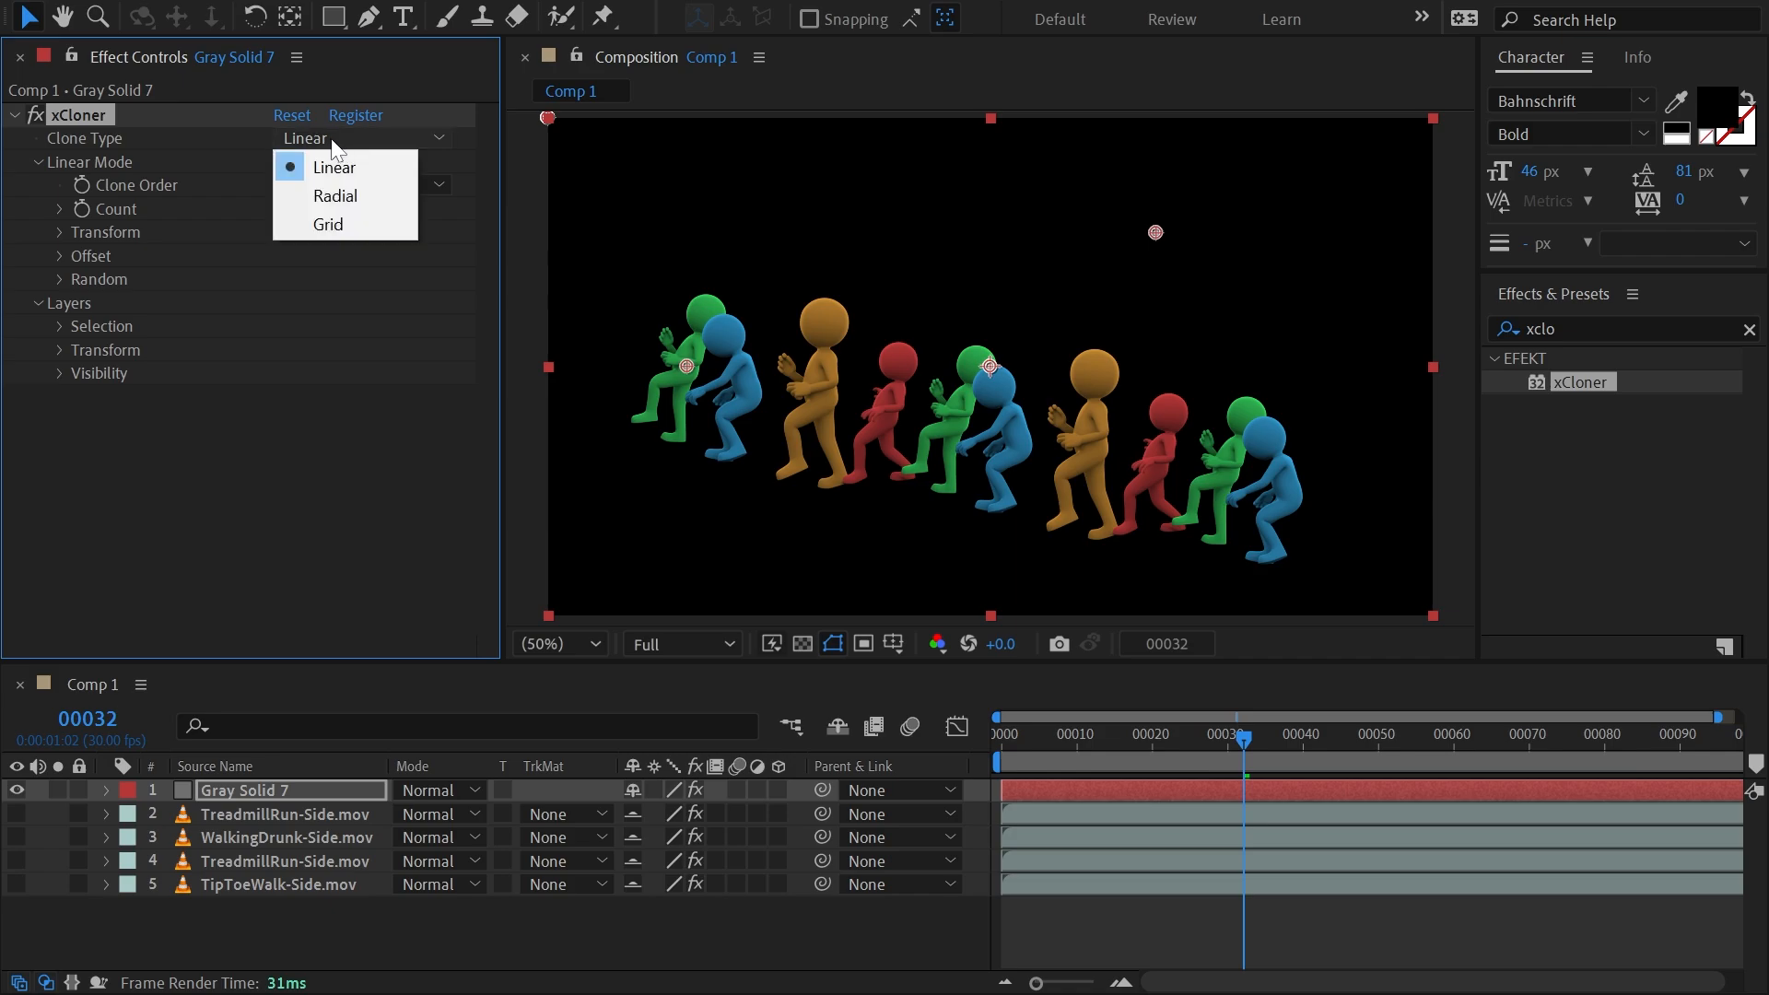
click(343, 195)
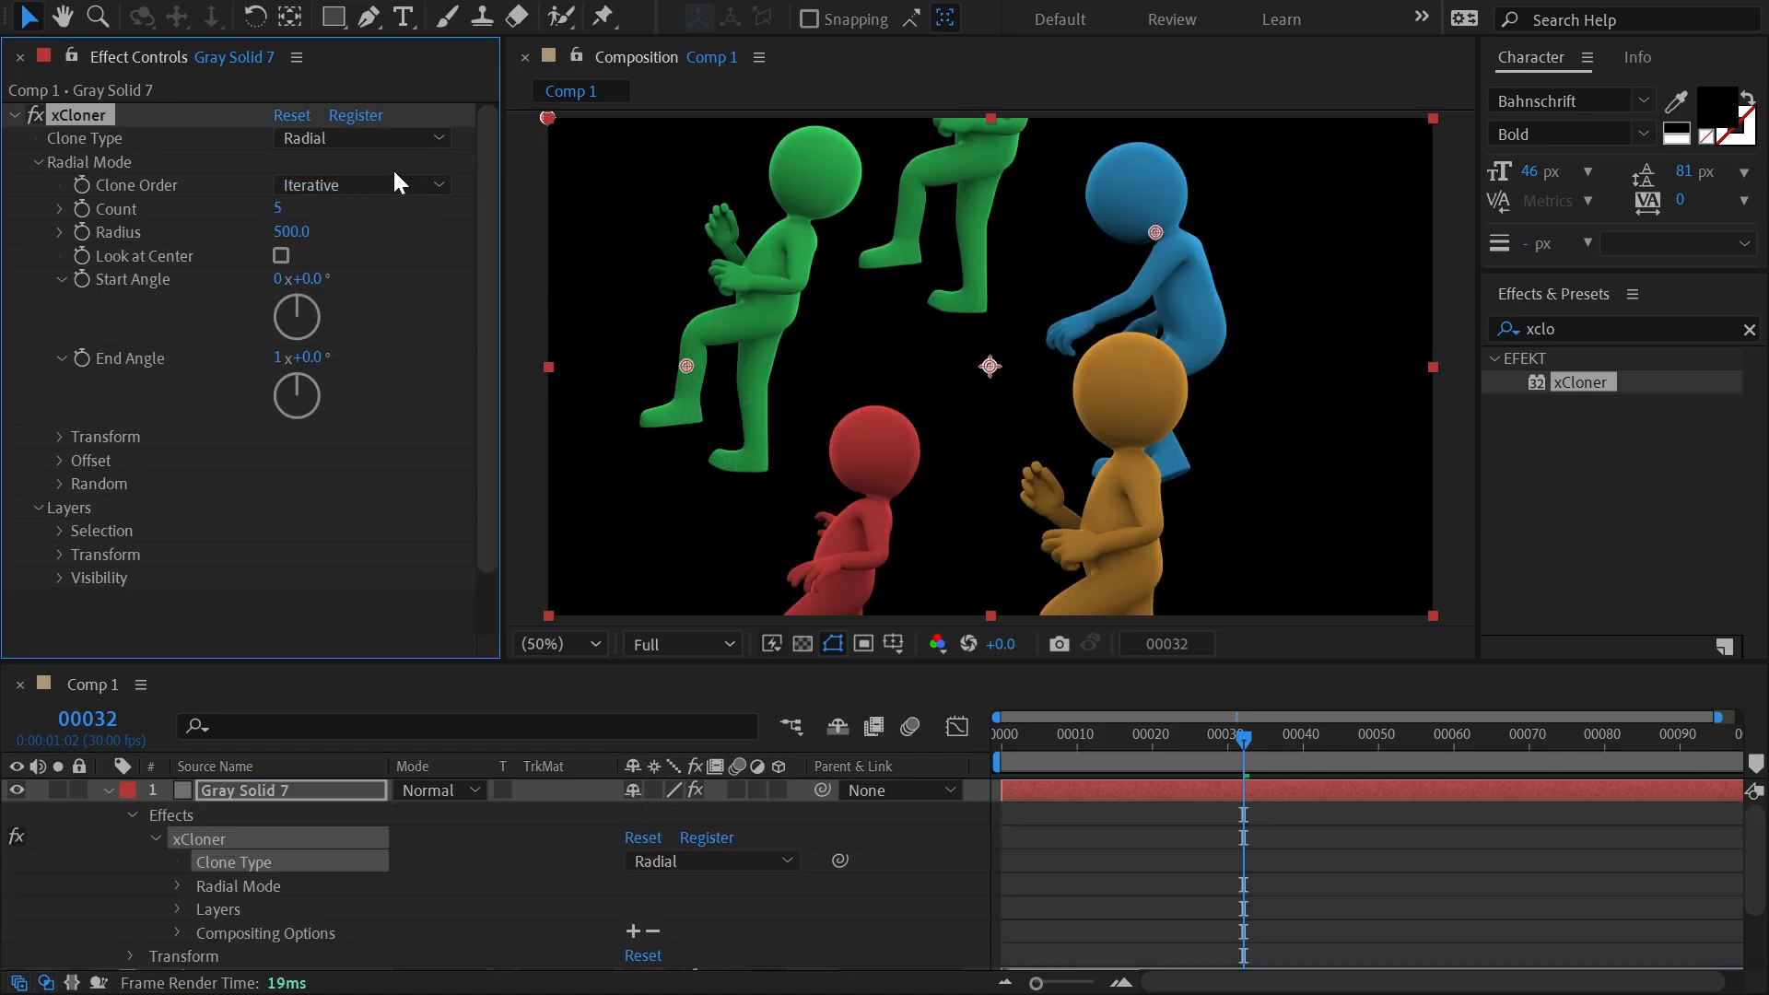
click(330, 140)
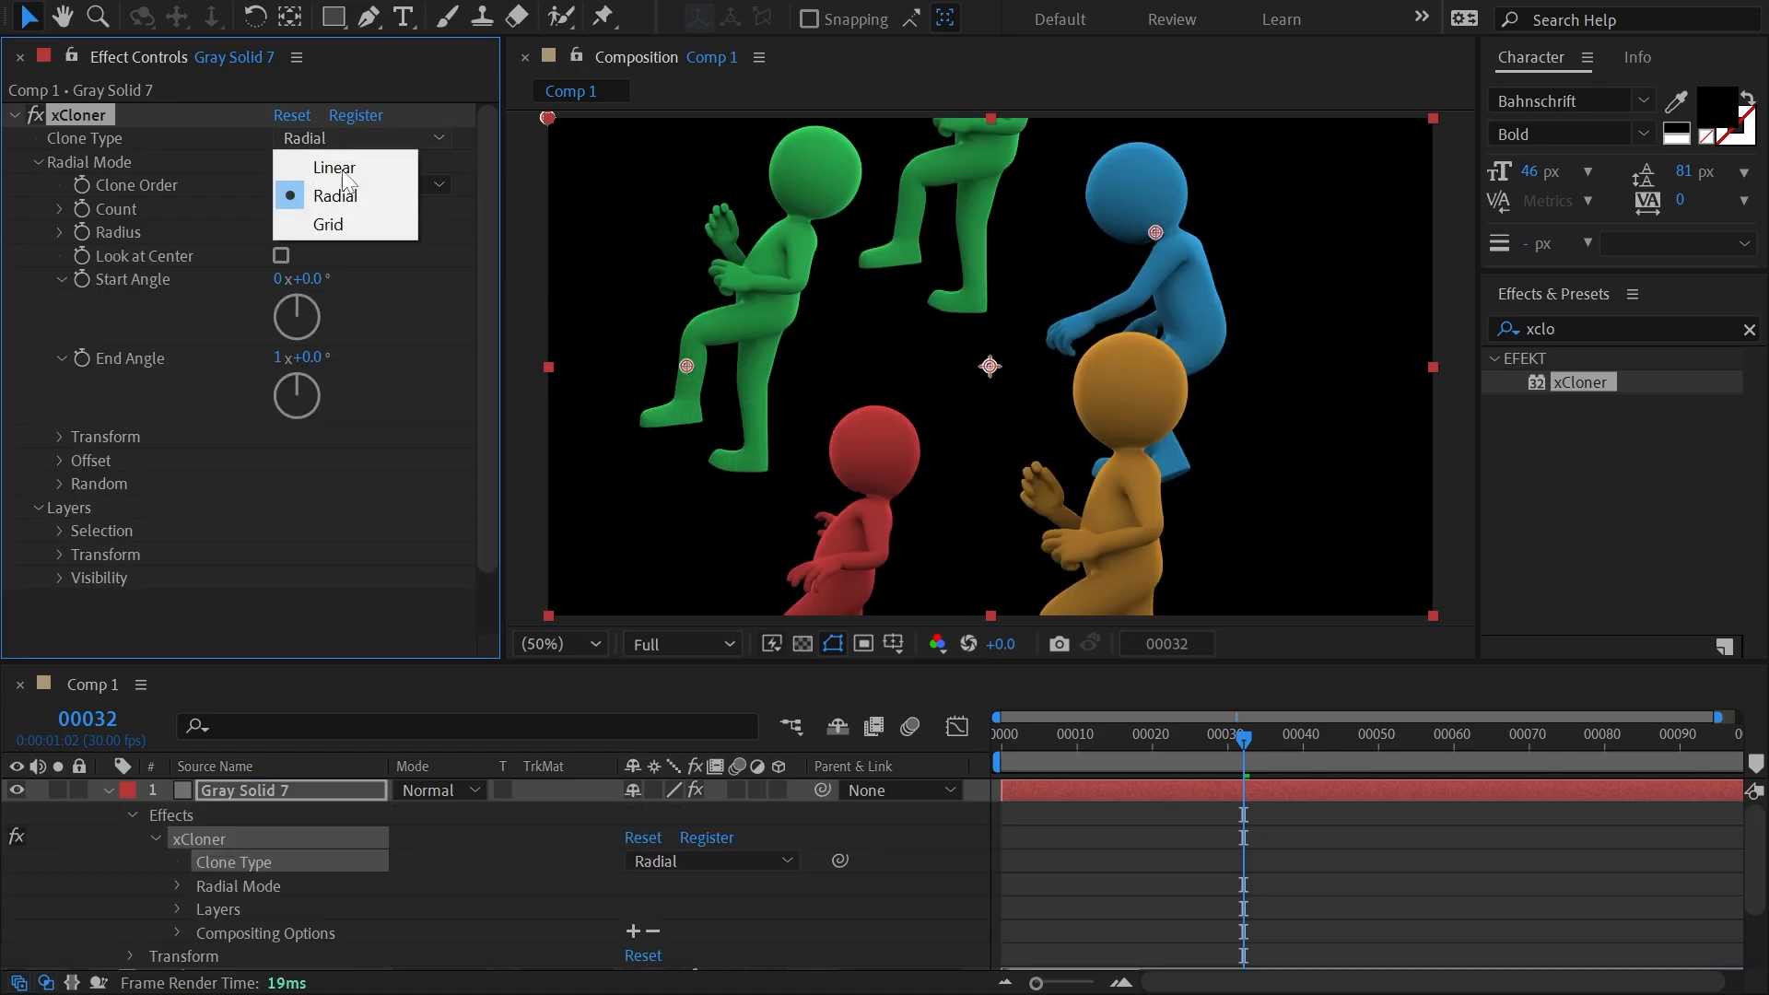
click(343, 225)
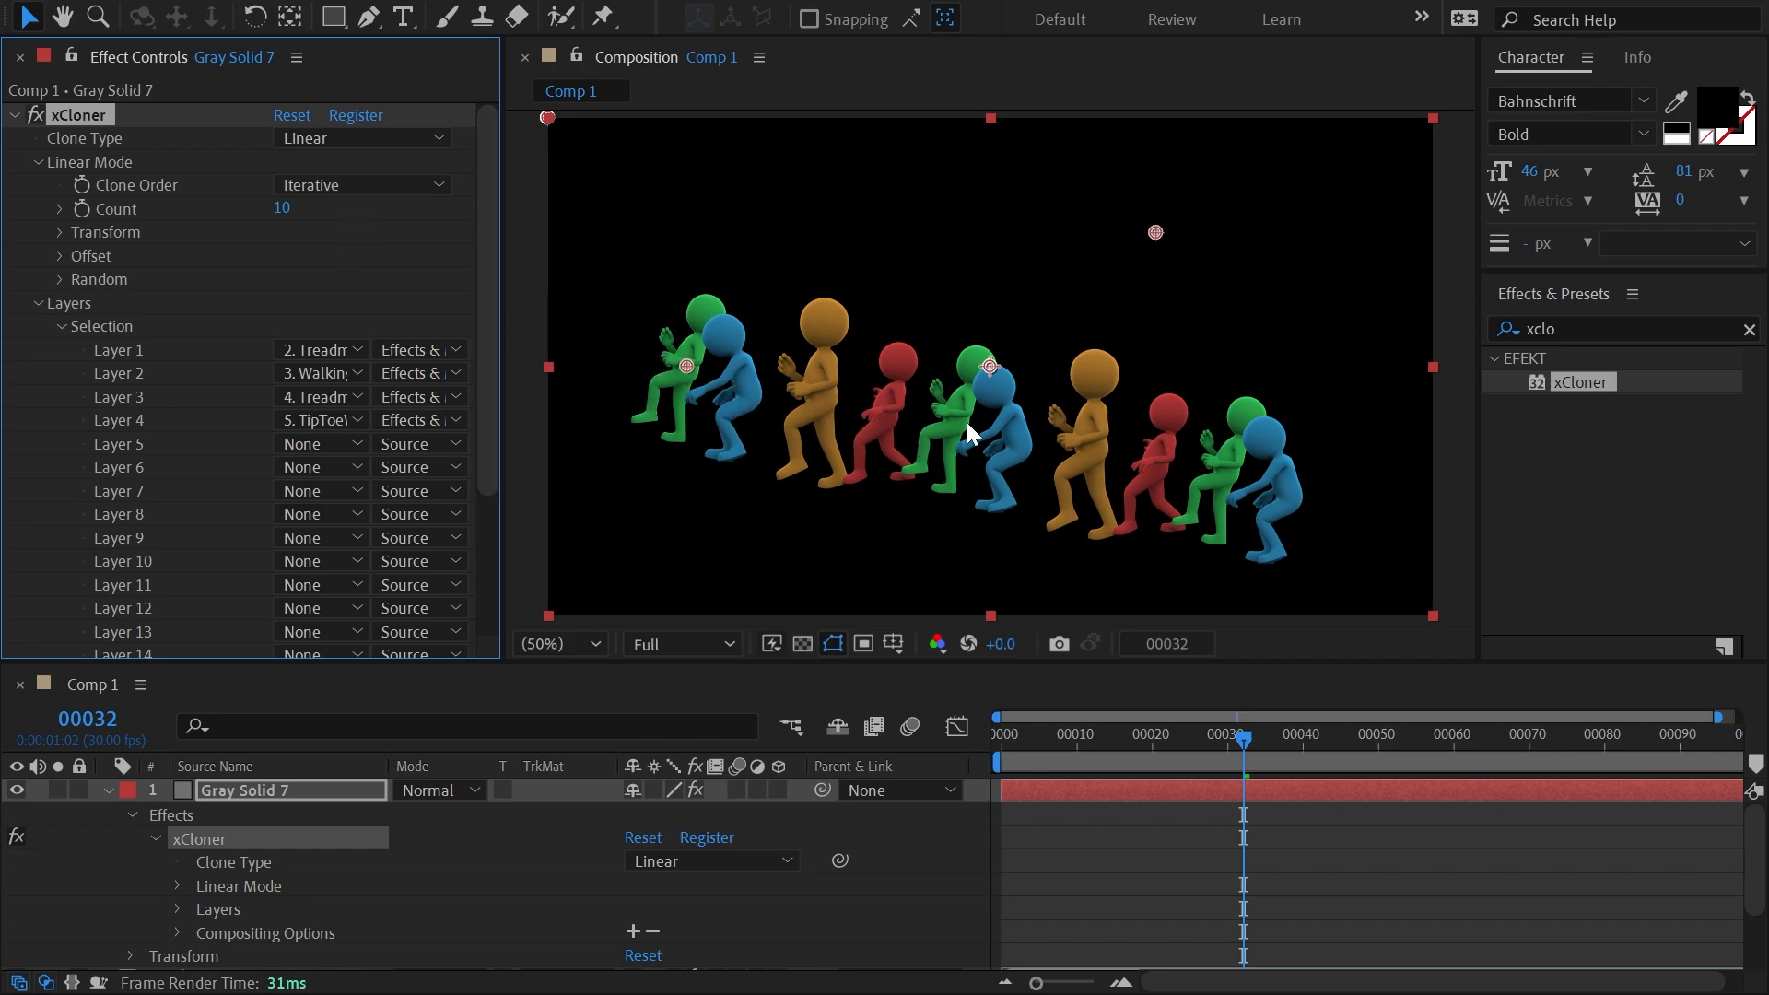
Try the Blending clone order, set the order to Random, and vary the Random Seed to reshuffle the clones.
click(323, 186)
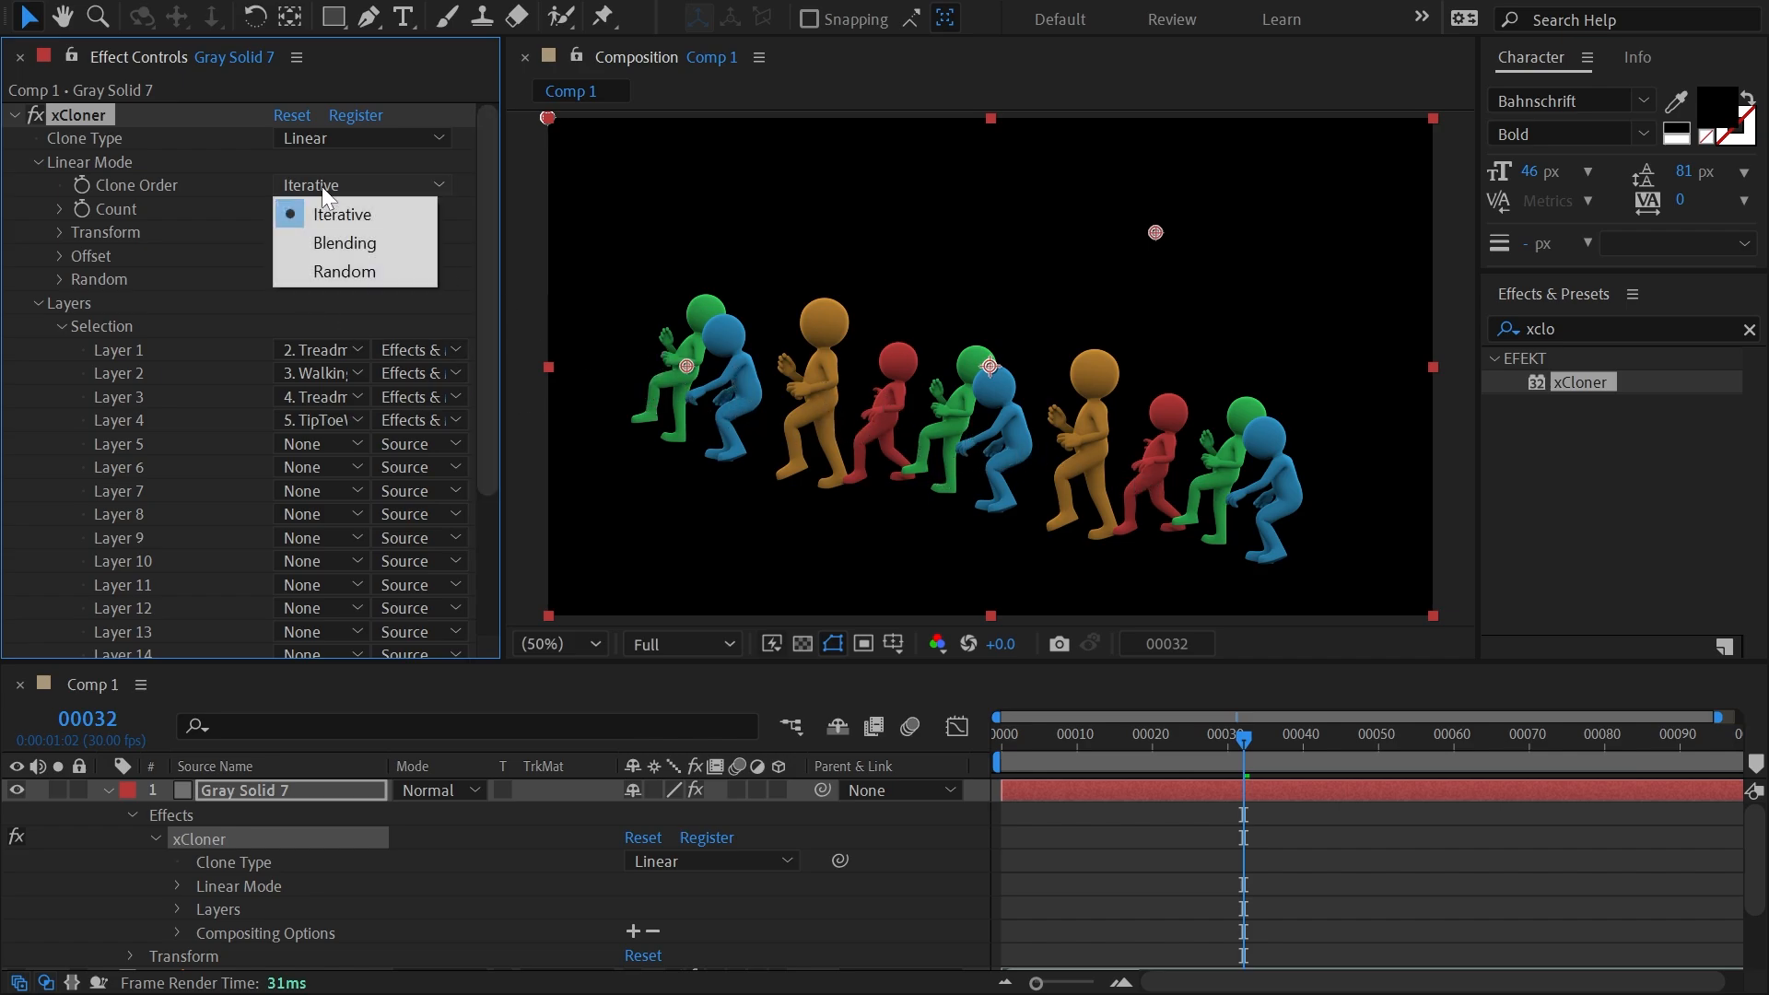
click(341, 243)
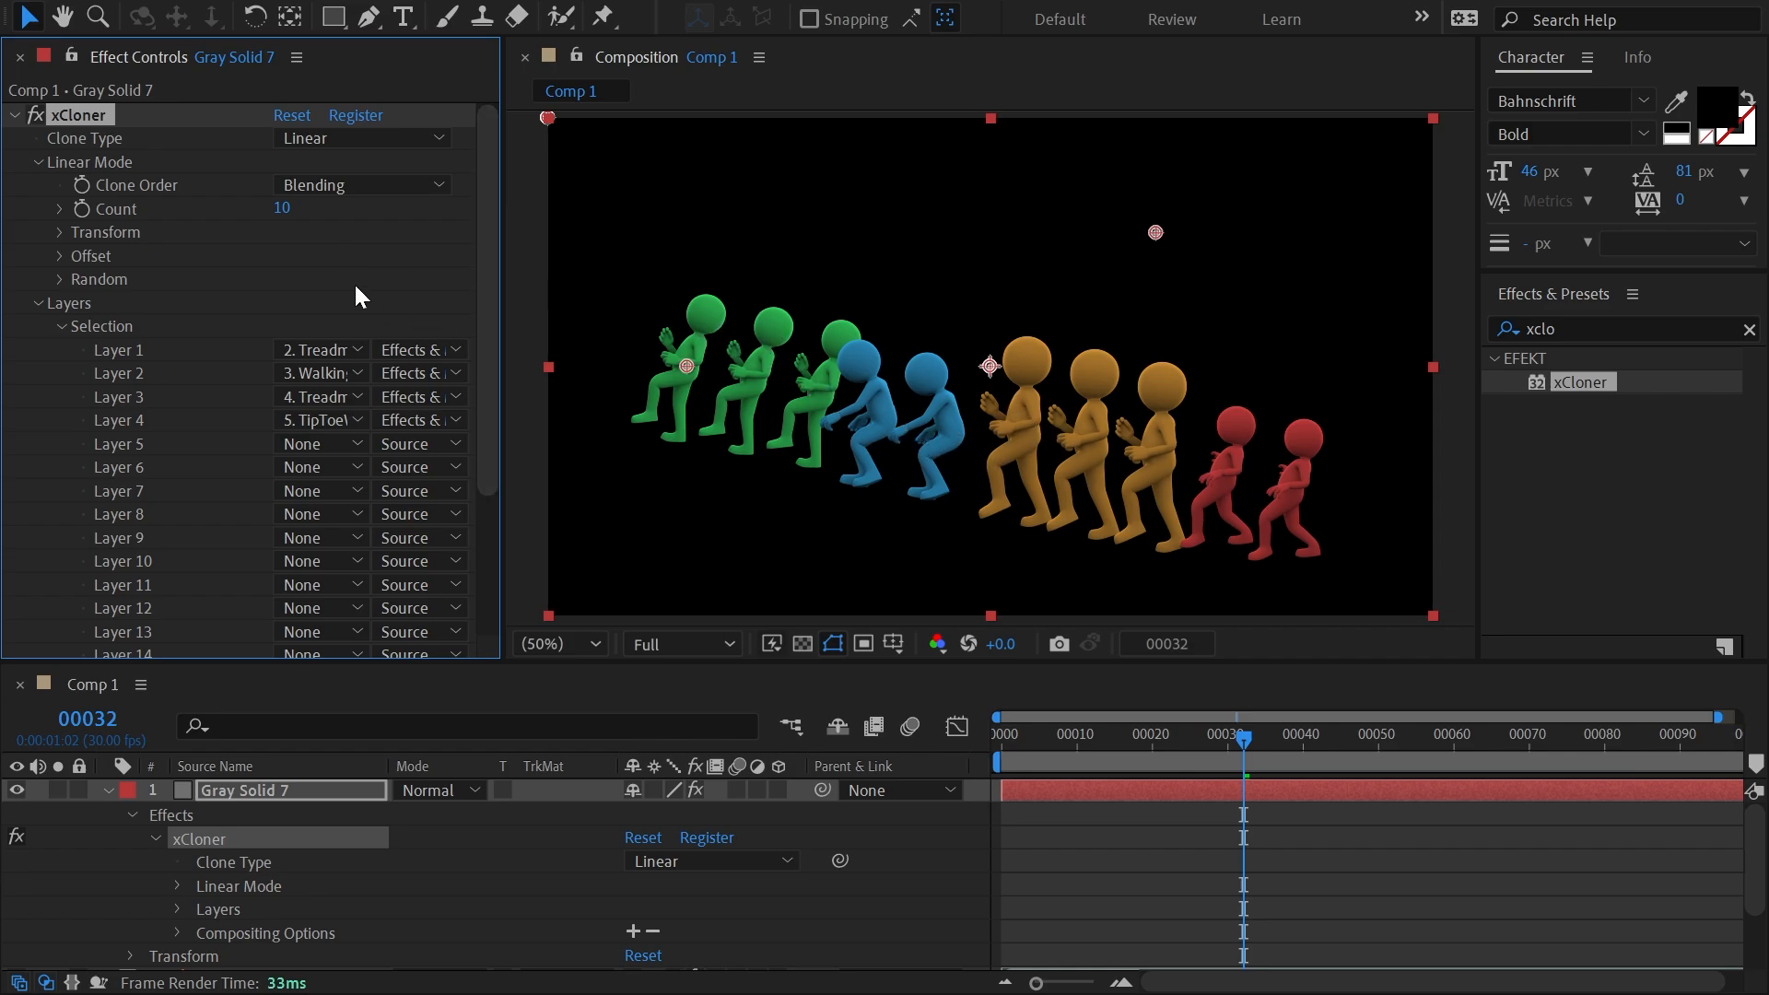
click(337, 184)
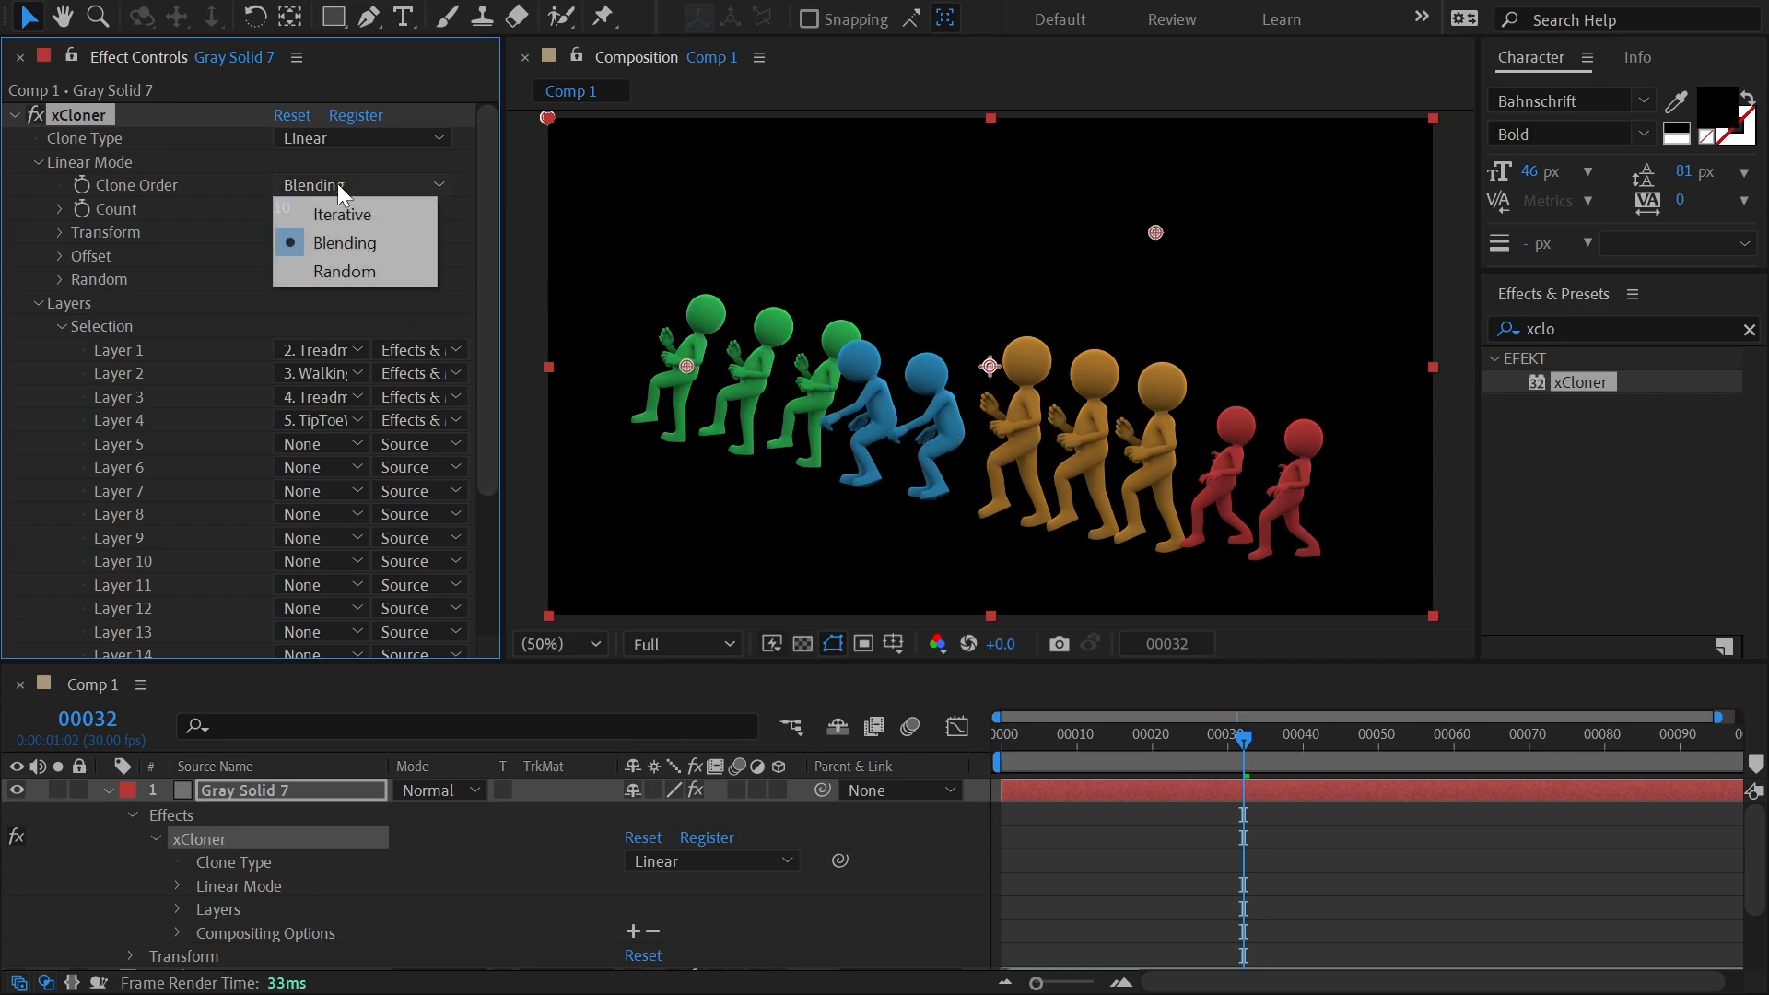
click(368, 273)
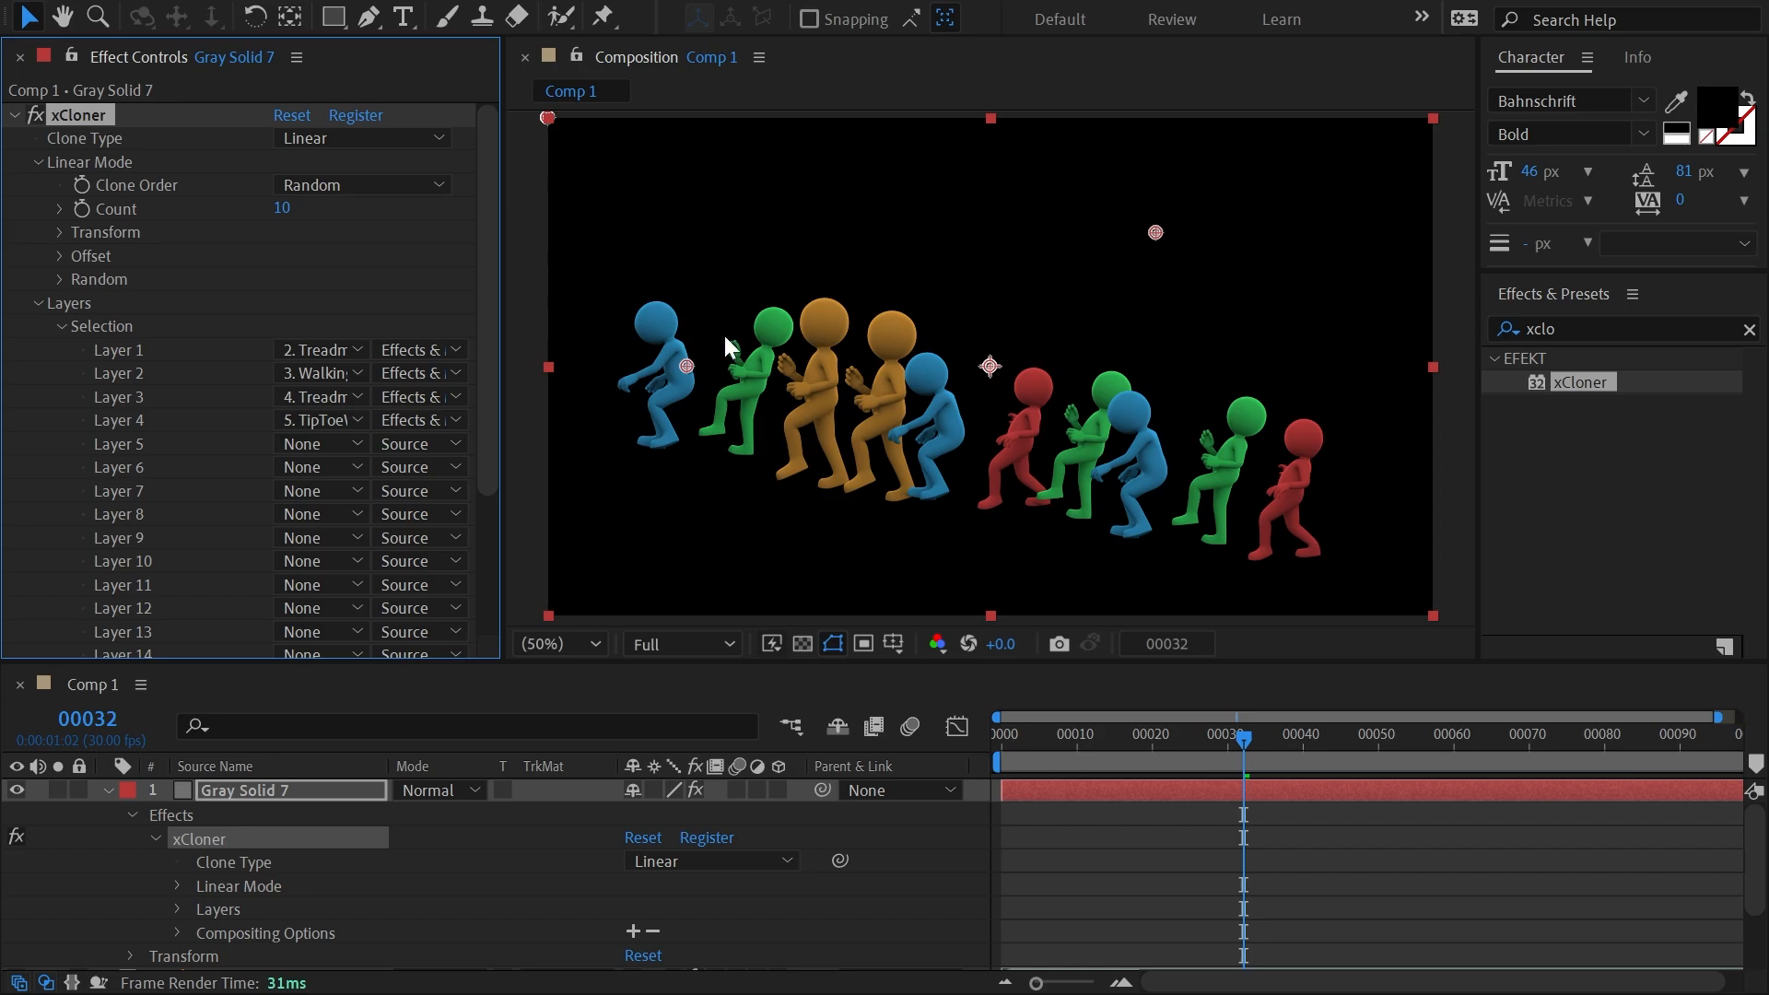
click(54, 282)
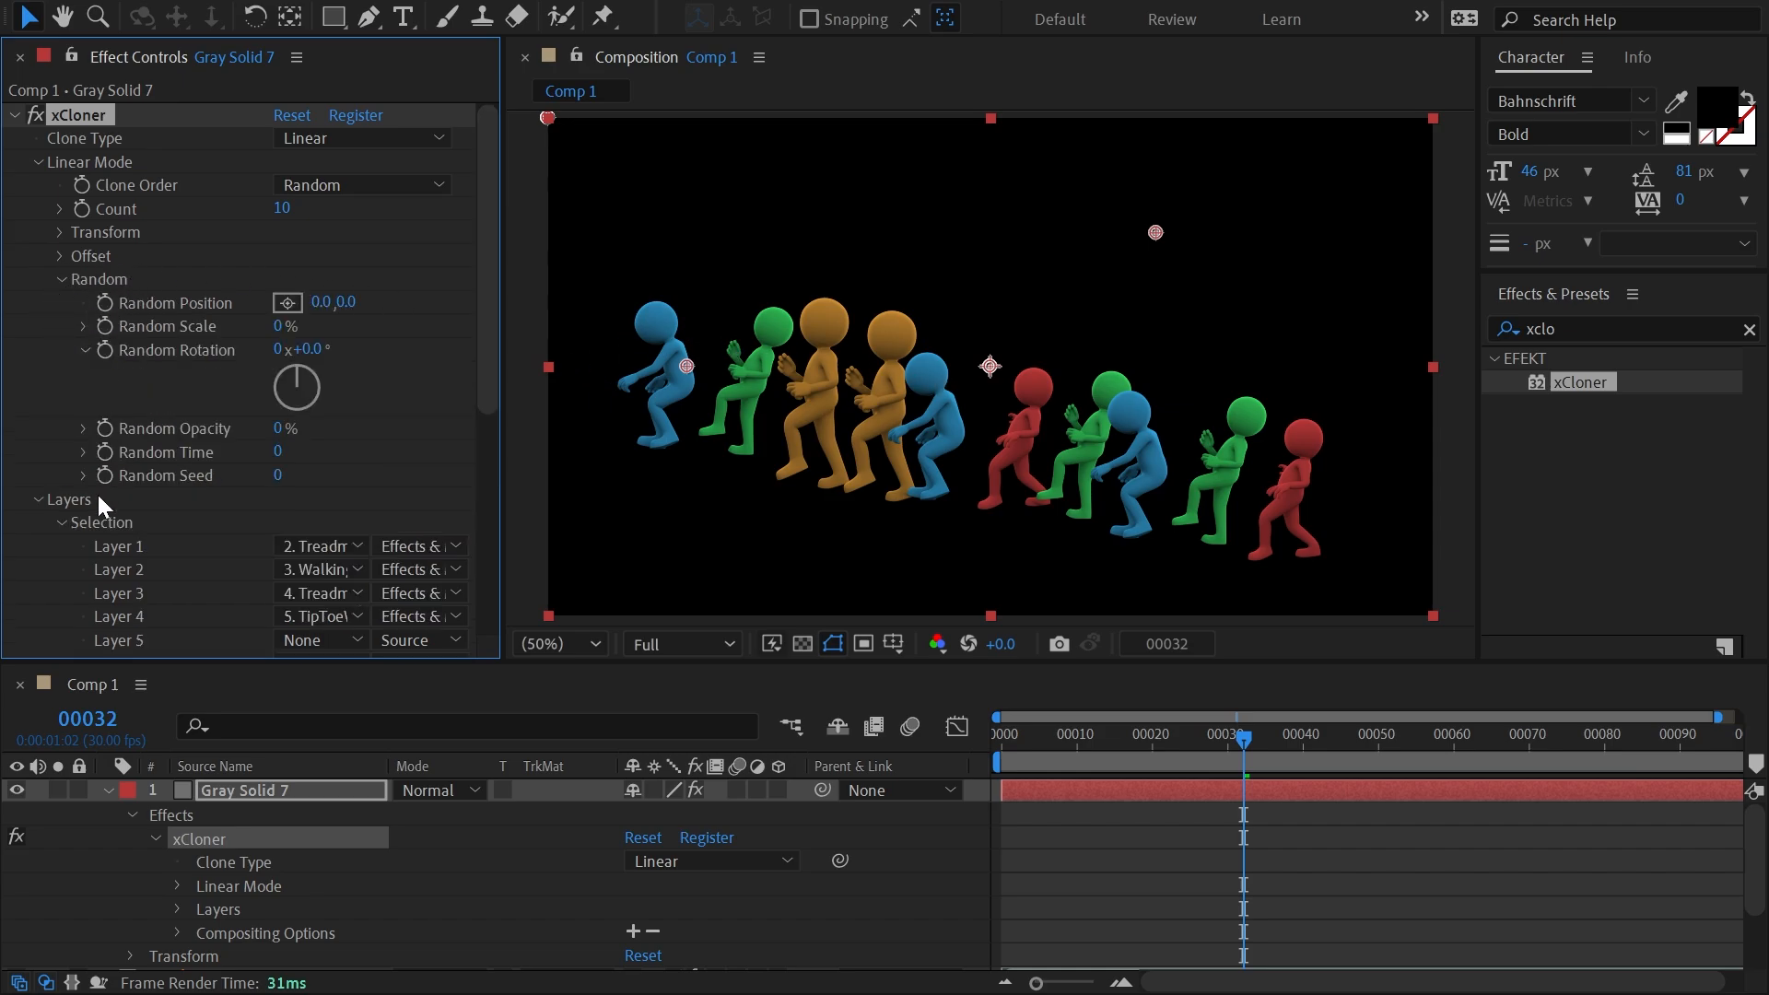
mouse_move(279, 476)
mouse_down()
mouse_move(397, 474)
mouse_move(281, 476)
mouse_up()
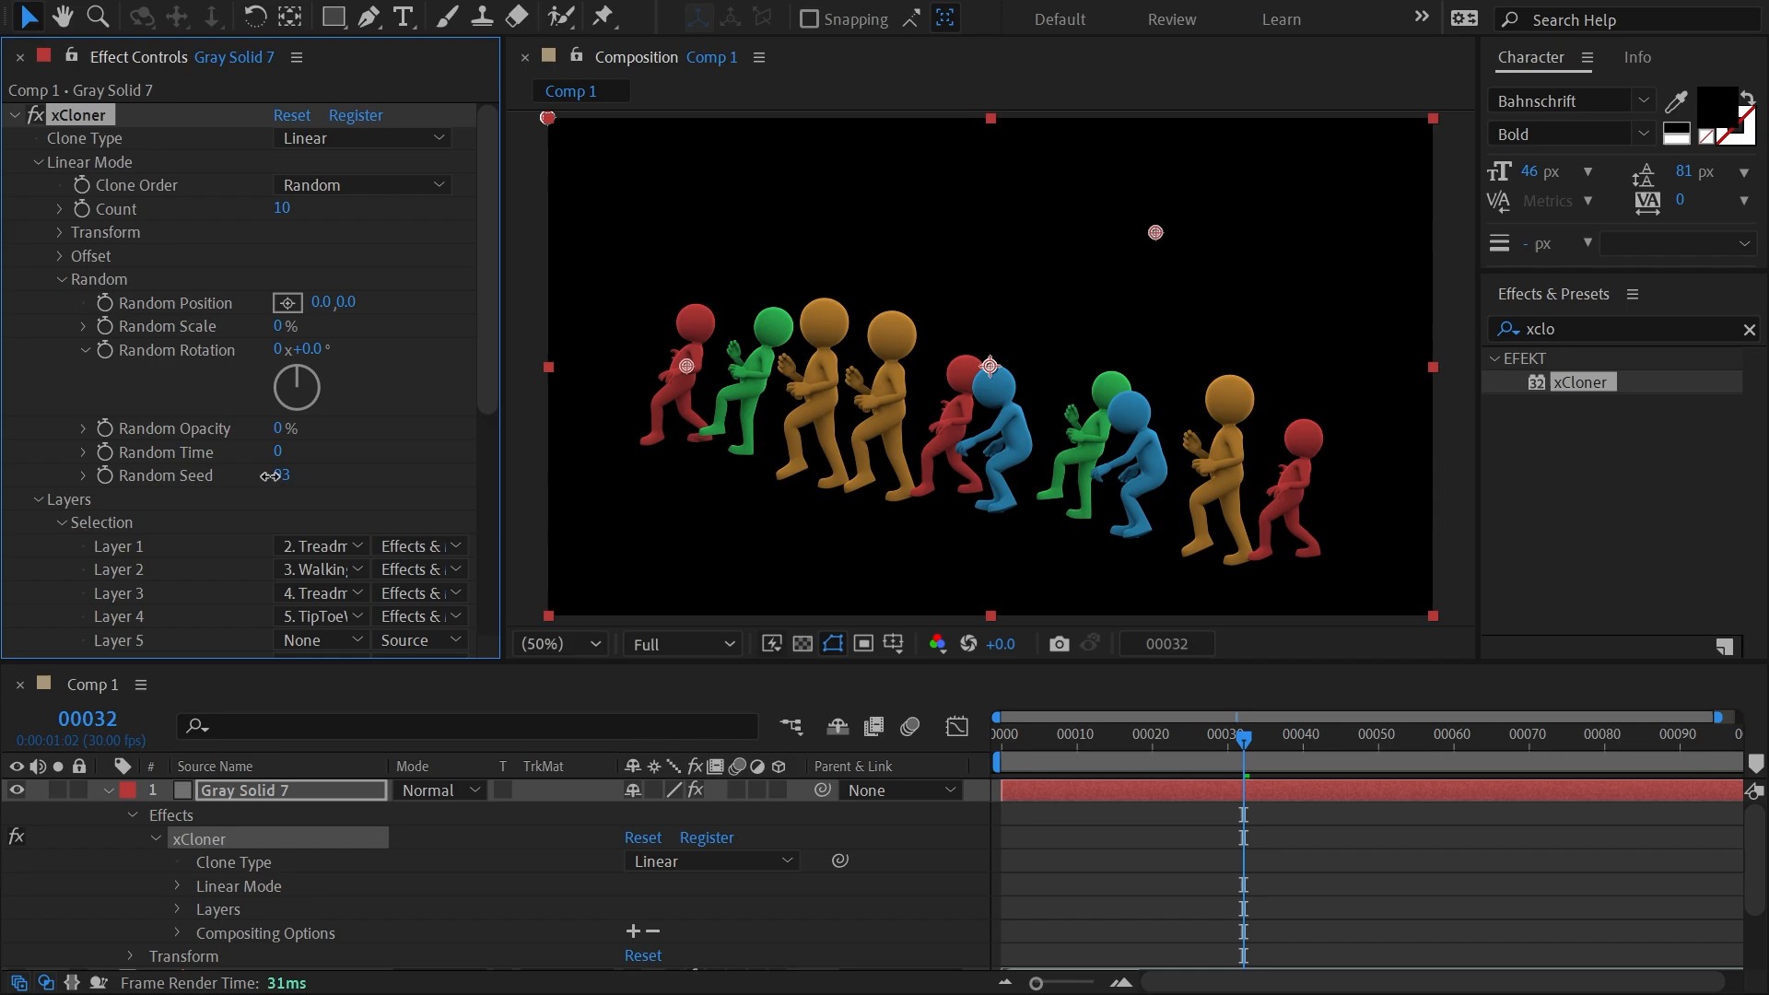
Show and solo the green TreadmillRun-Side.mov layer and reduce its scale to 29%.
click(108, 790)
click(328, 815)
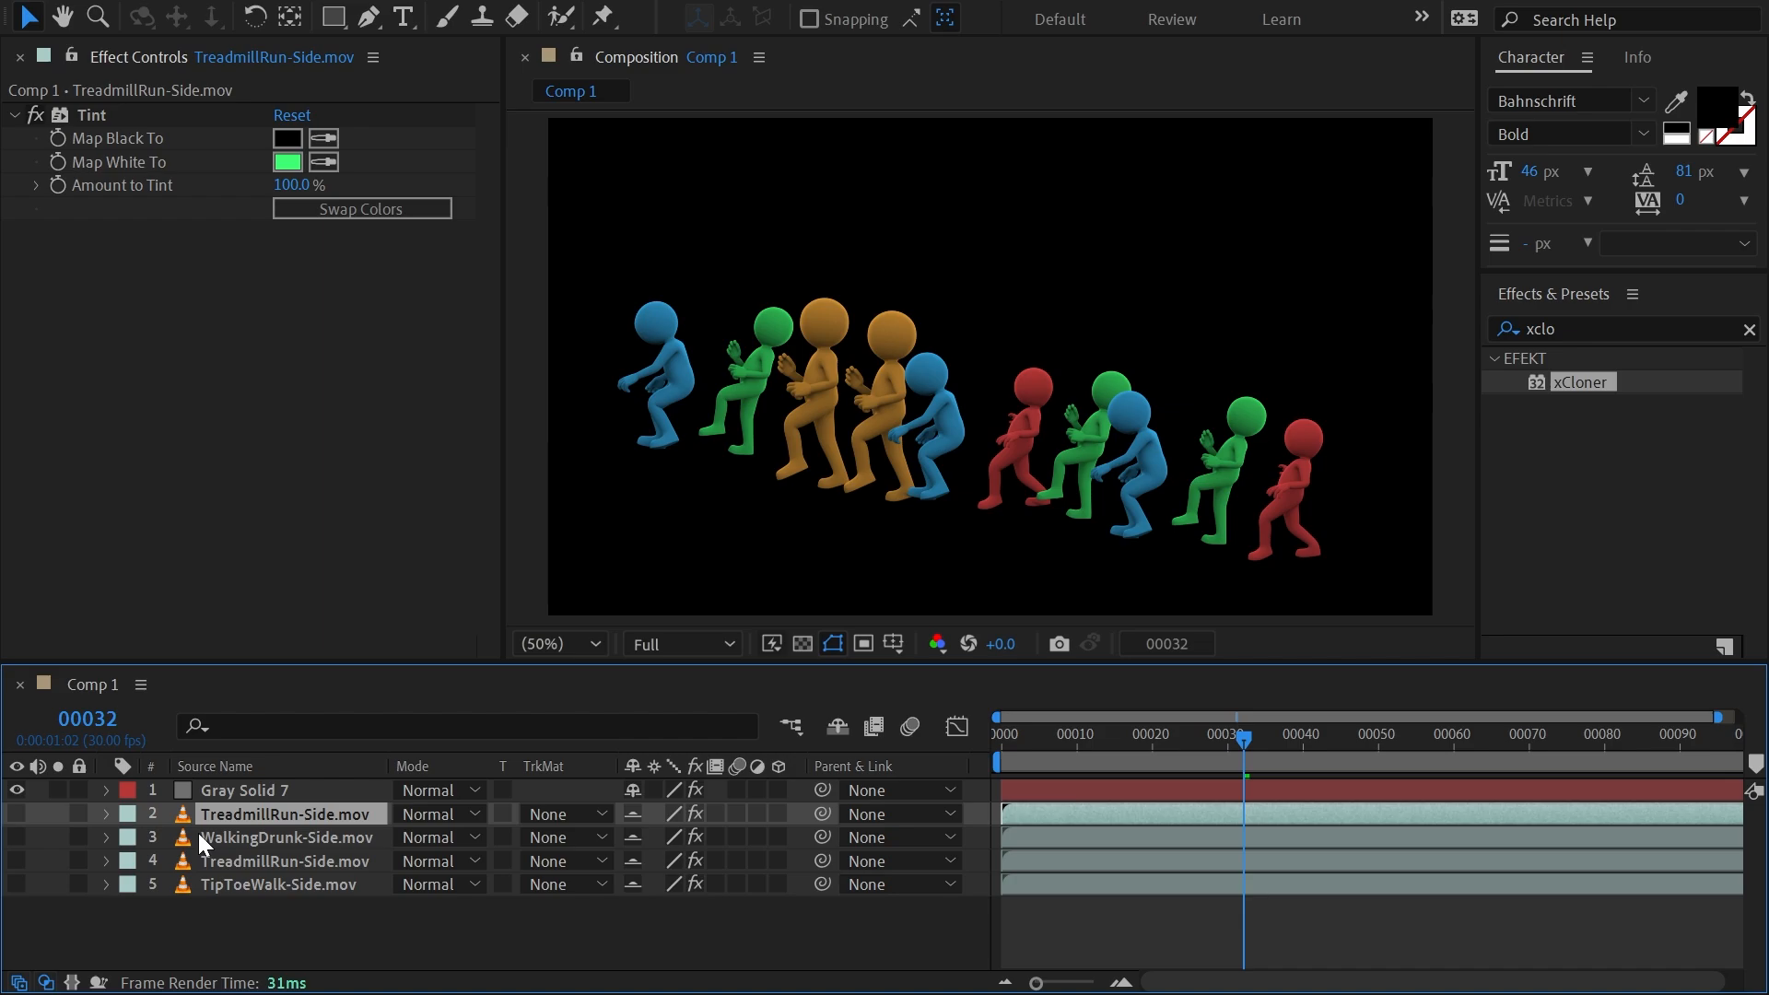
click(217, 3)
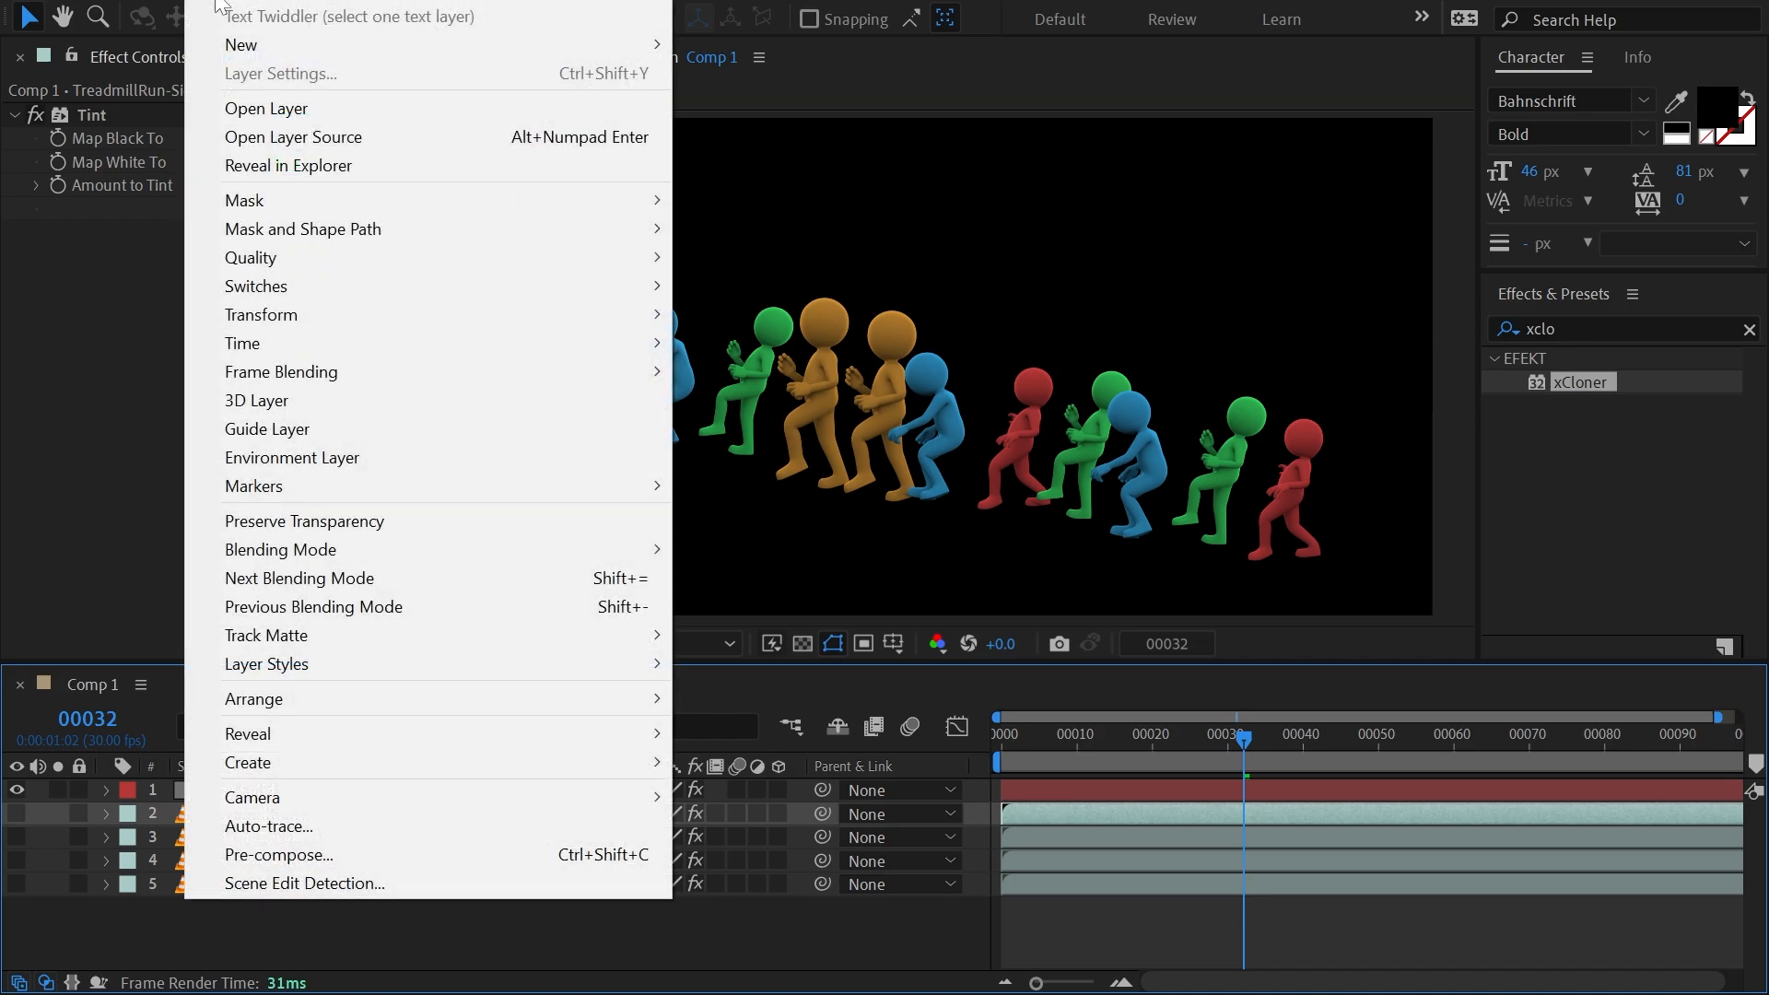
click(300, 910)
click(285, 821)
key(s)
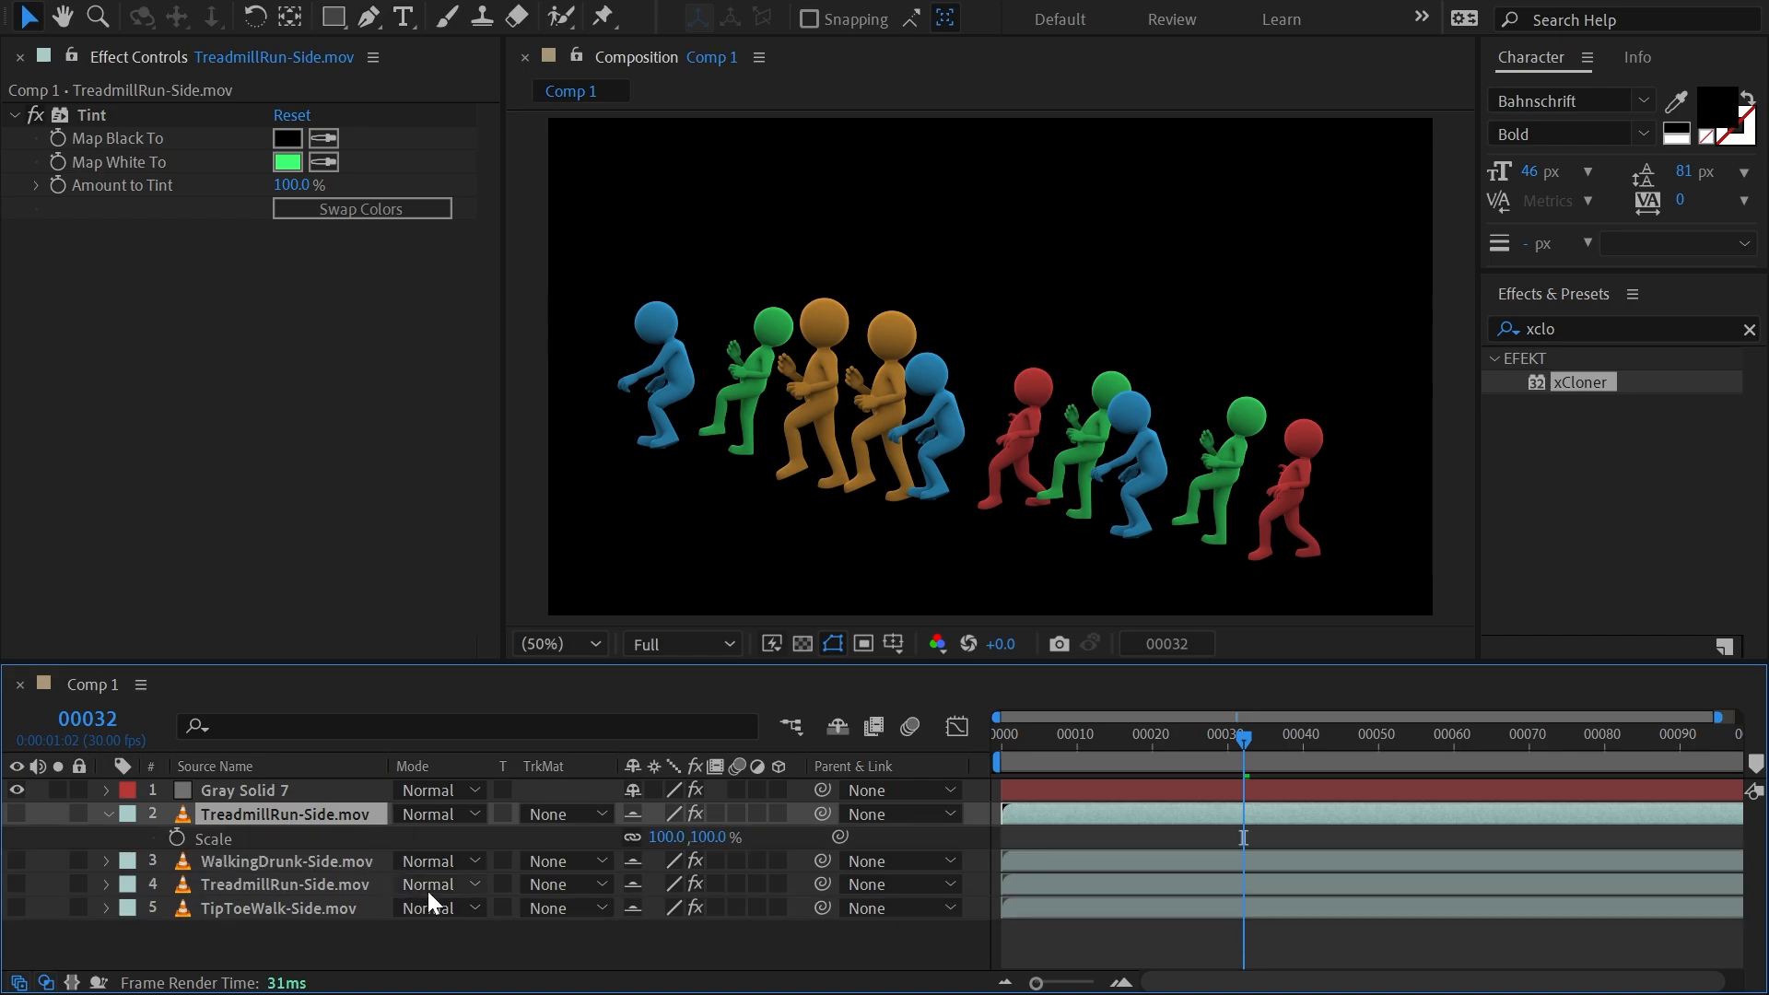
drag(597, 843, 599, 842)
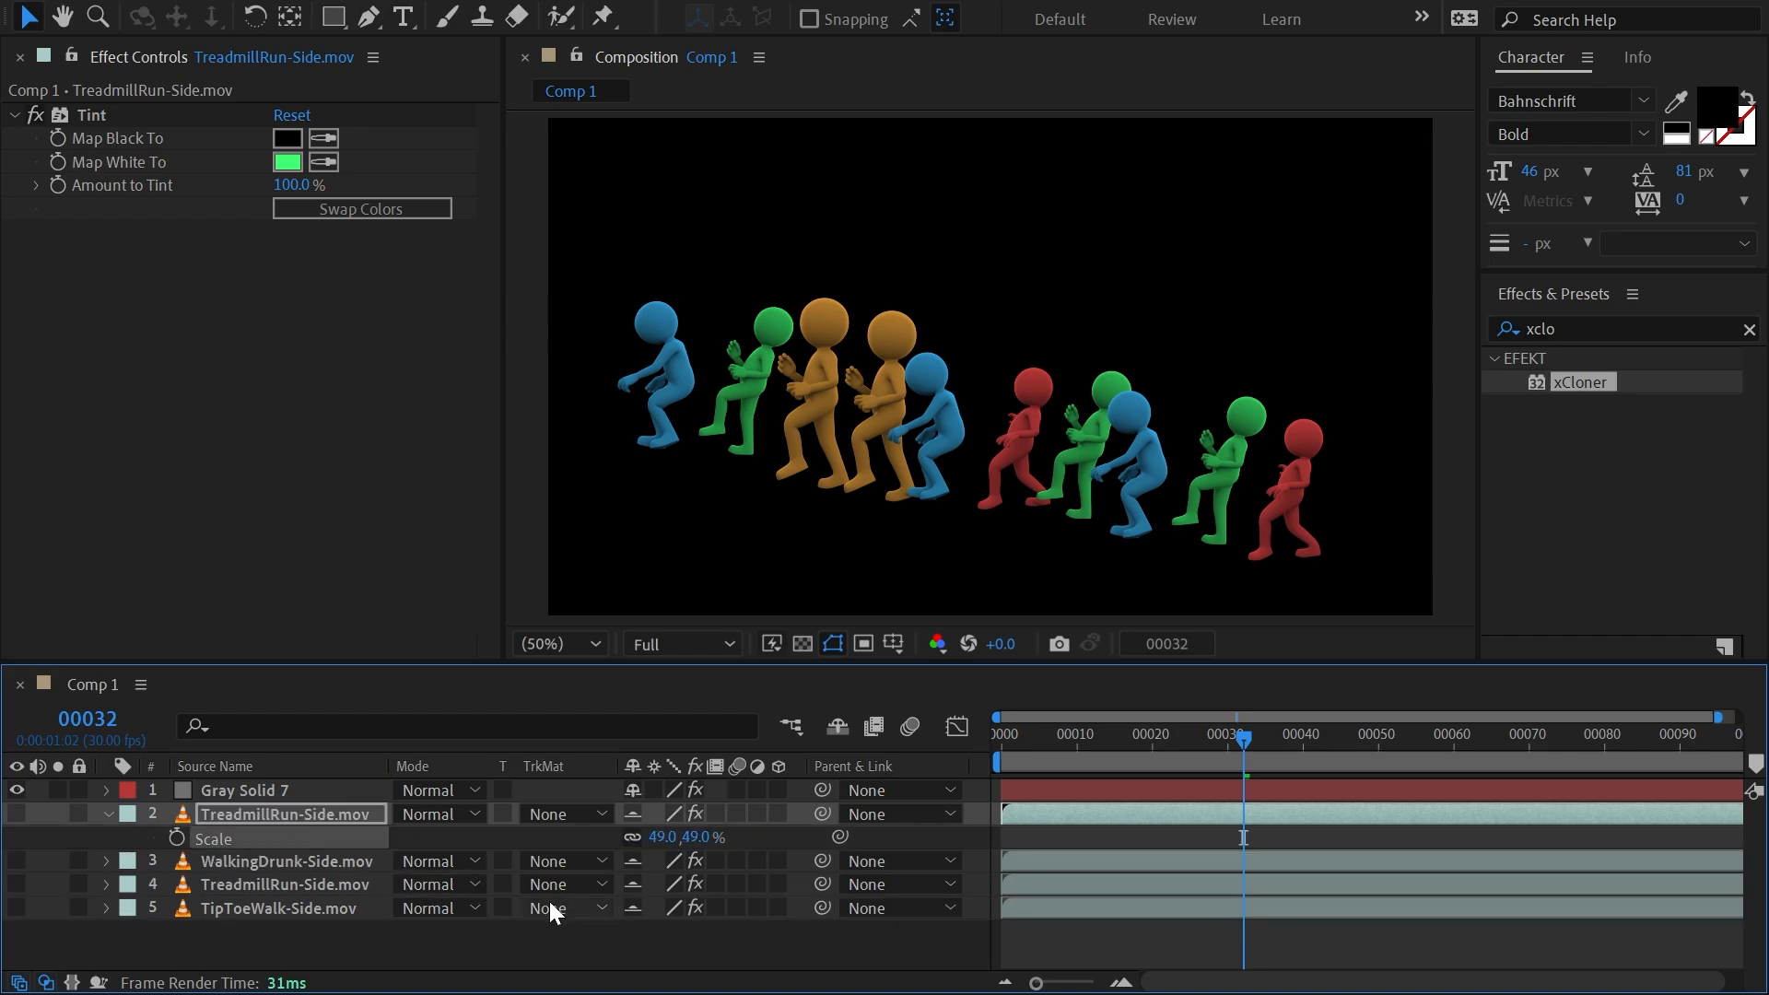
click(16, 814)
click(61, 813)
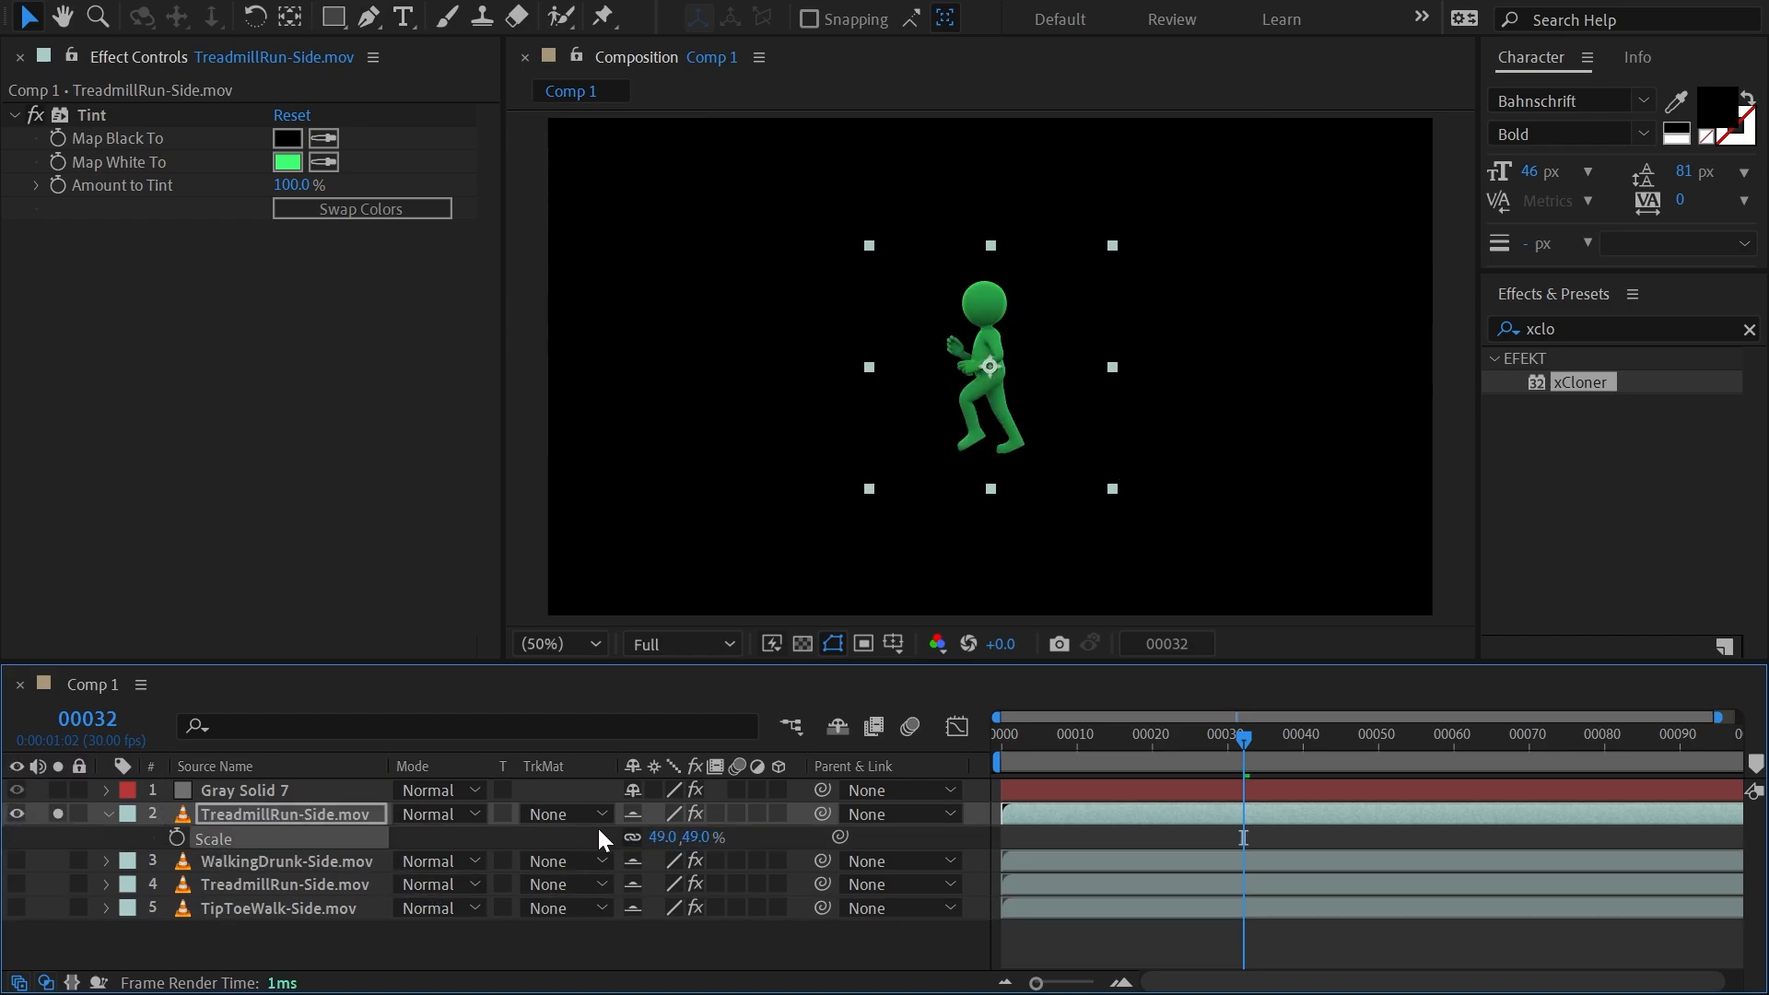
drag(660, 835, 514, 683)
Pre-compose the scaled TreadmillRun-Side.mov layer, check the nested composition's contents, and return to Gray Solid 7 in Comp 1.
right_click(184, 813)
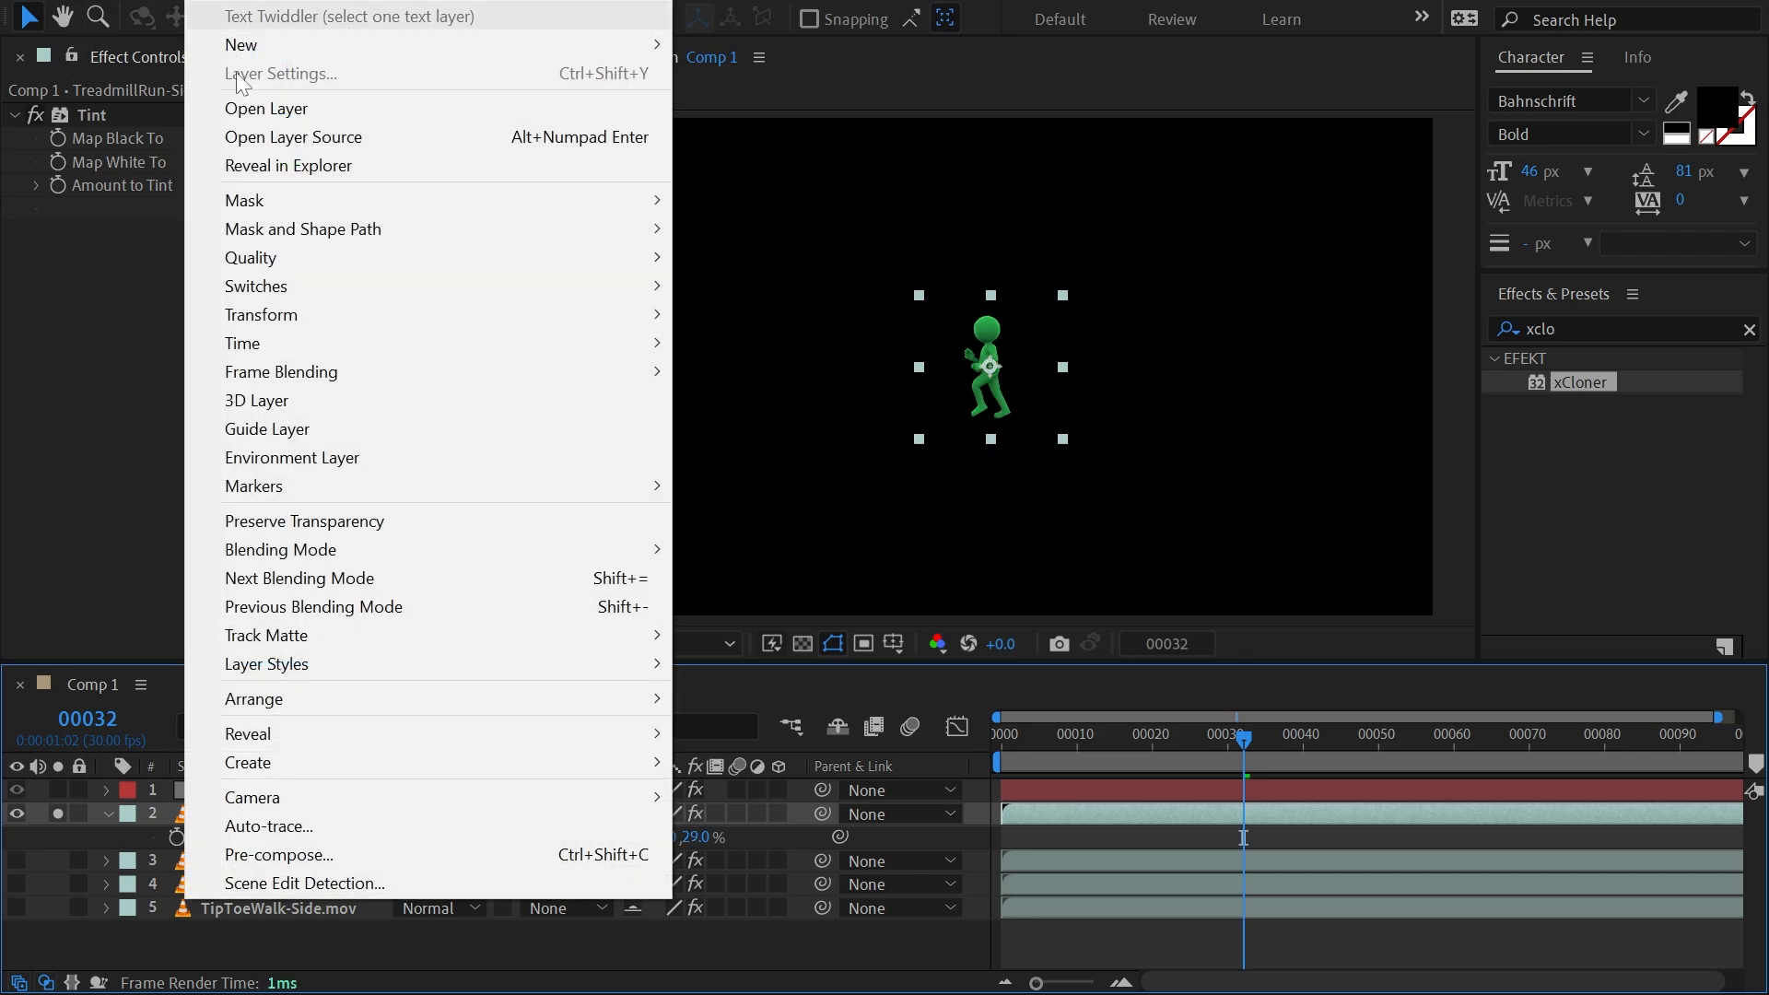
click(383, 854)
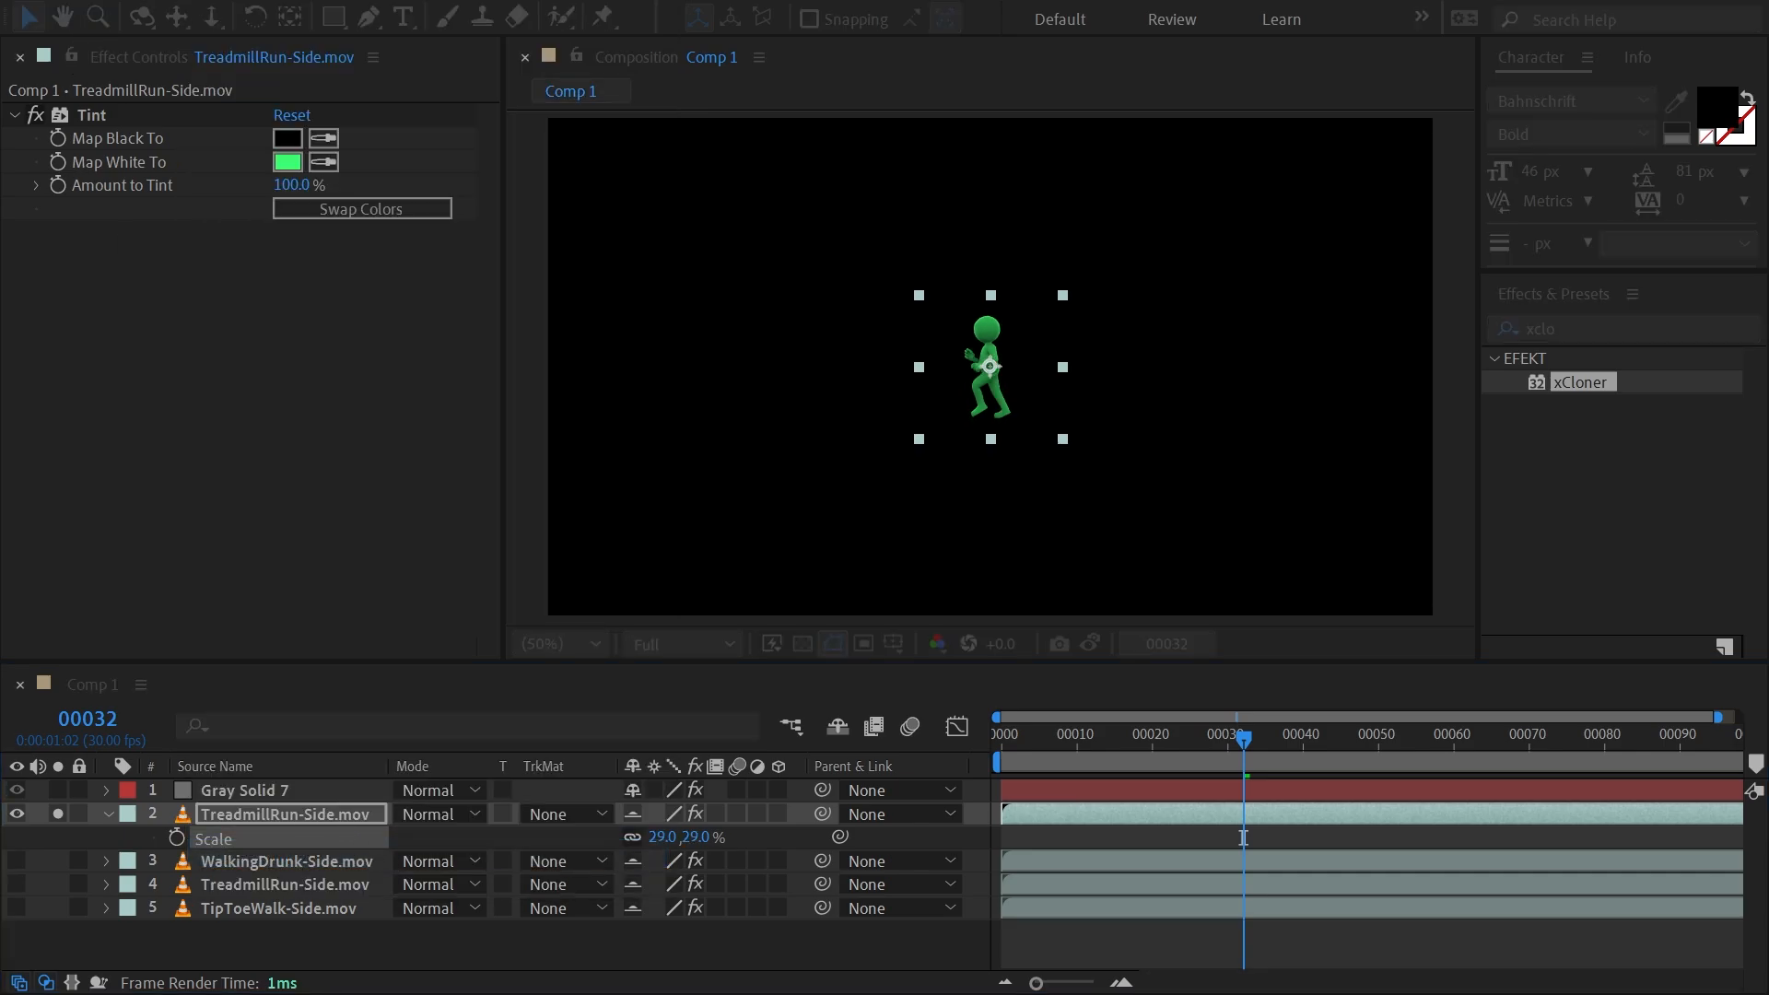
click(905, 624)
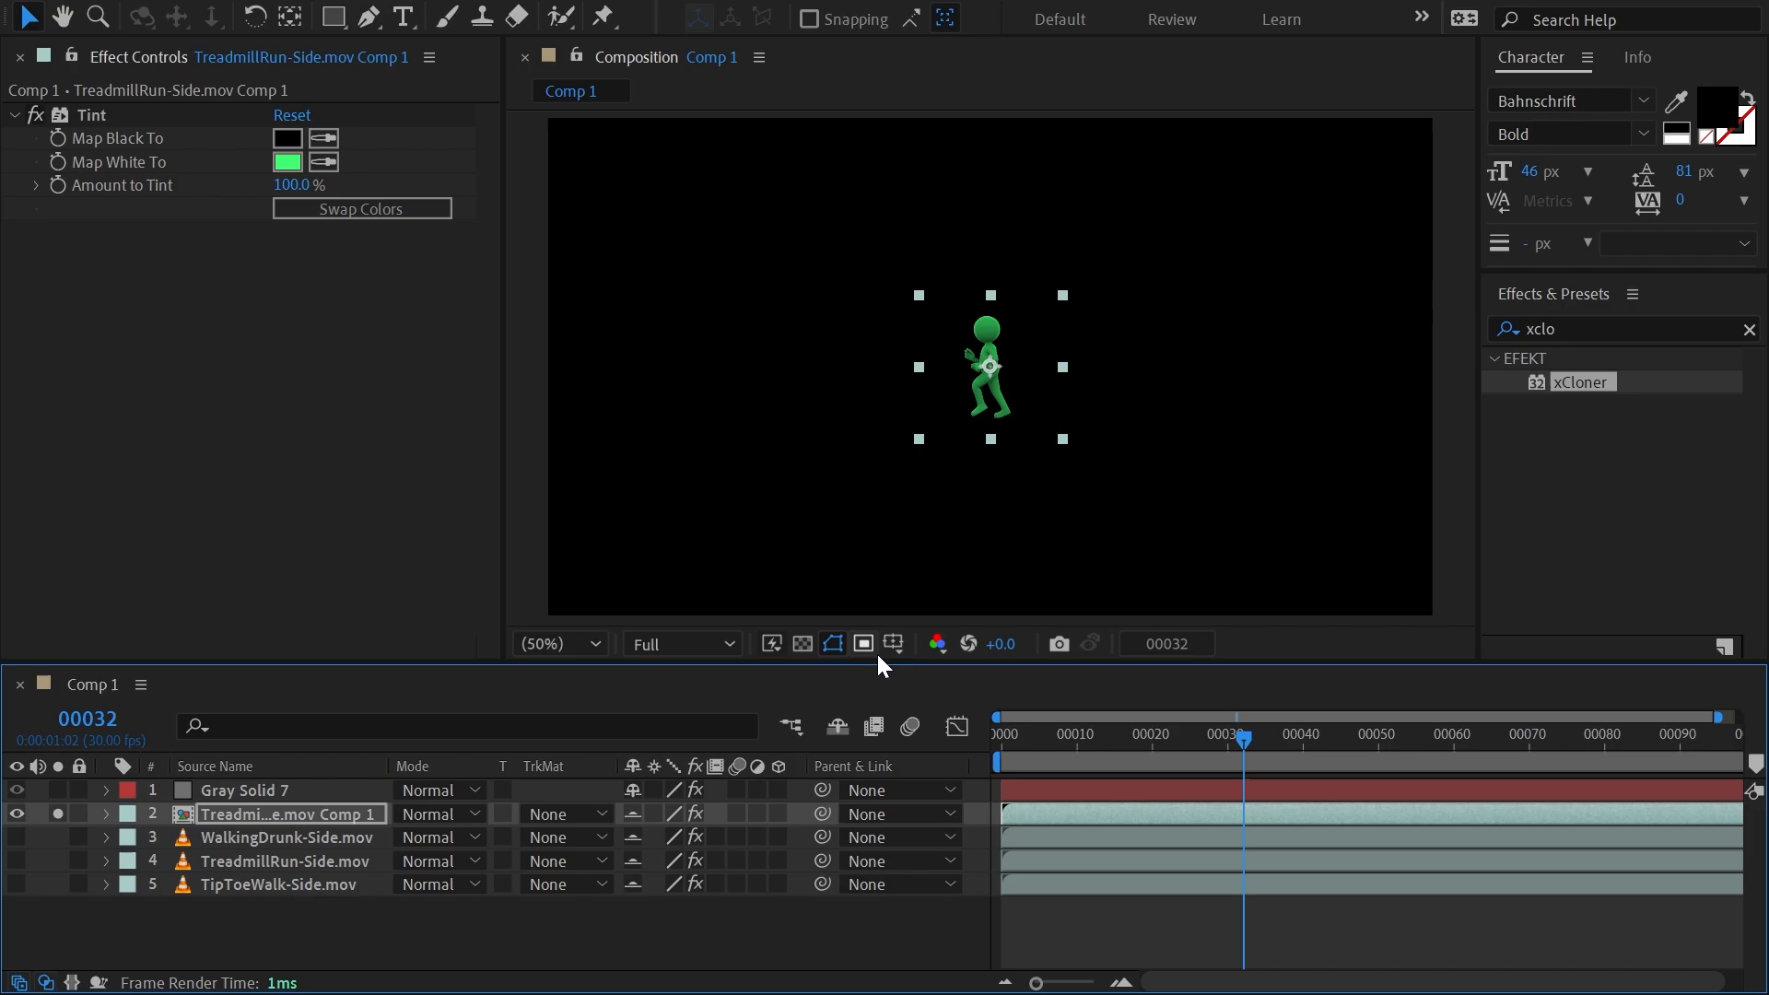
double_click(263, 814)
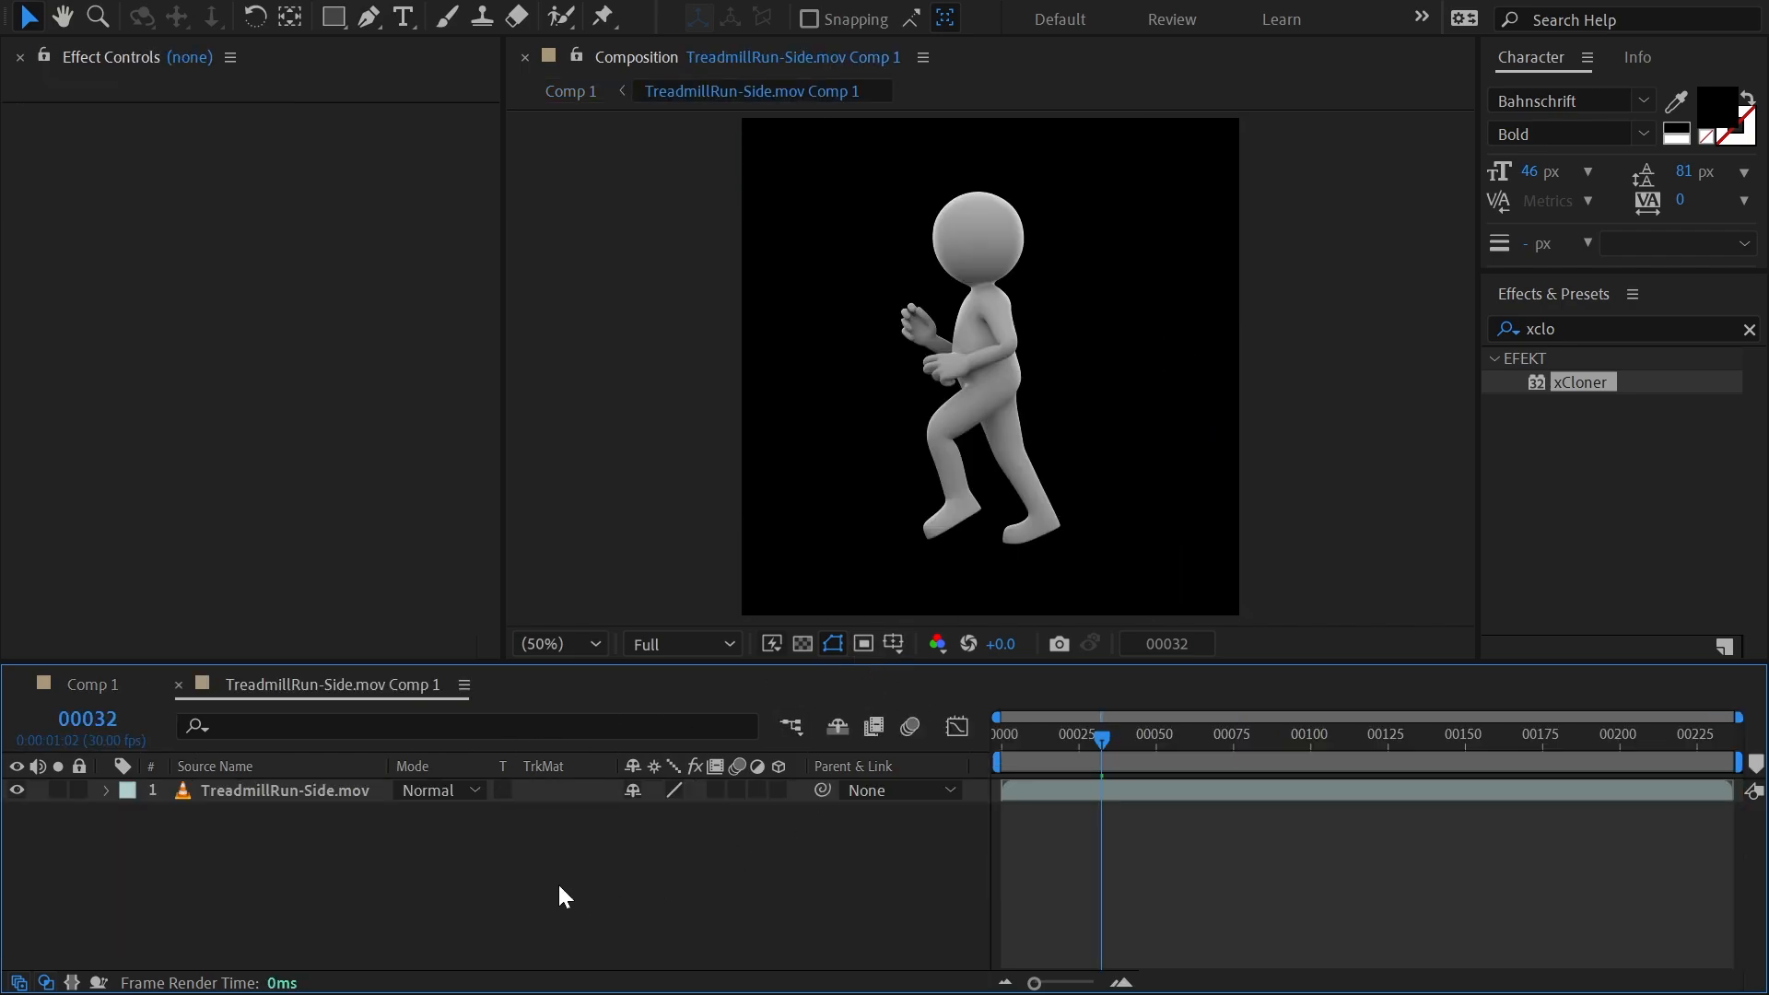
click(95, 684)
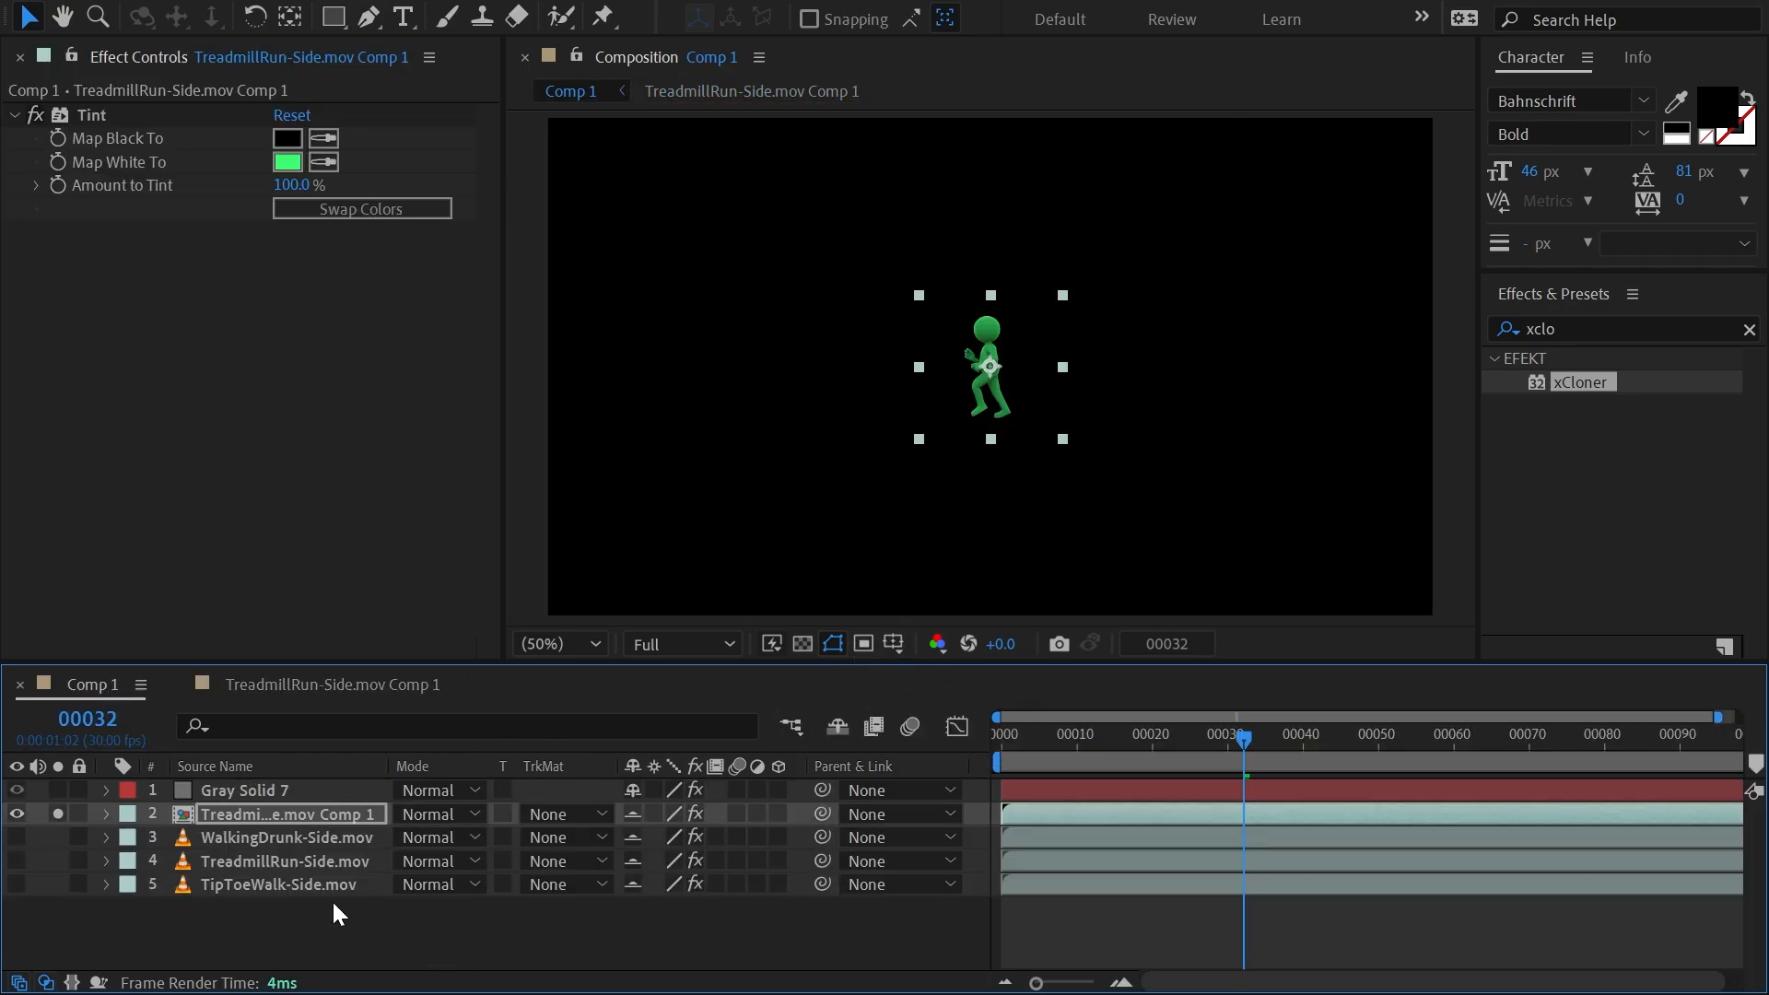
click(246, 791)
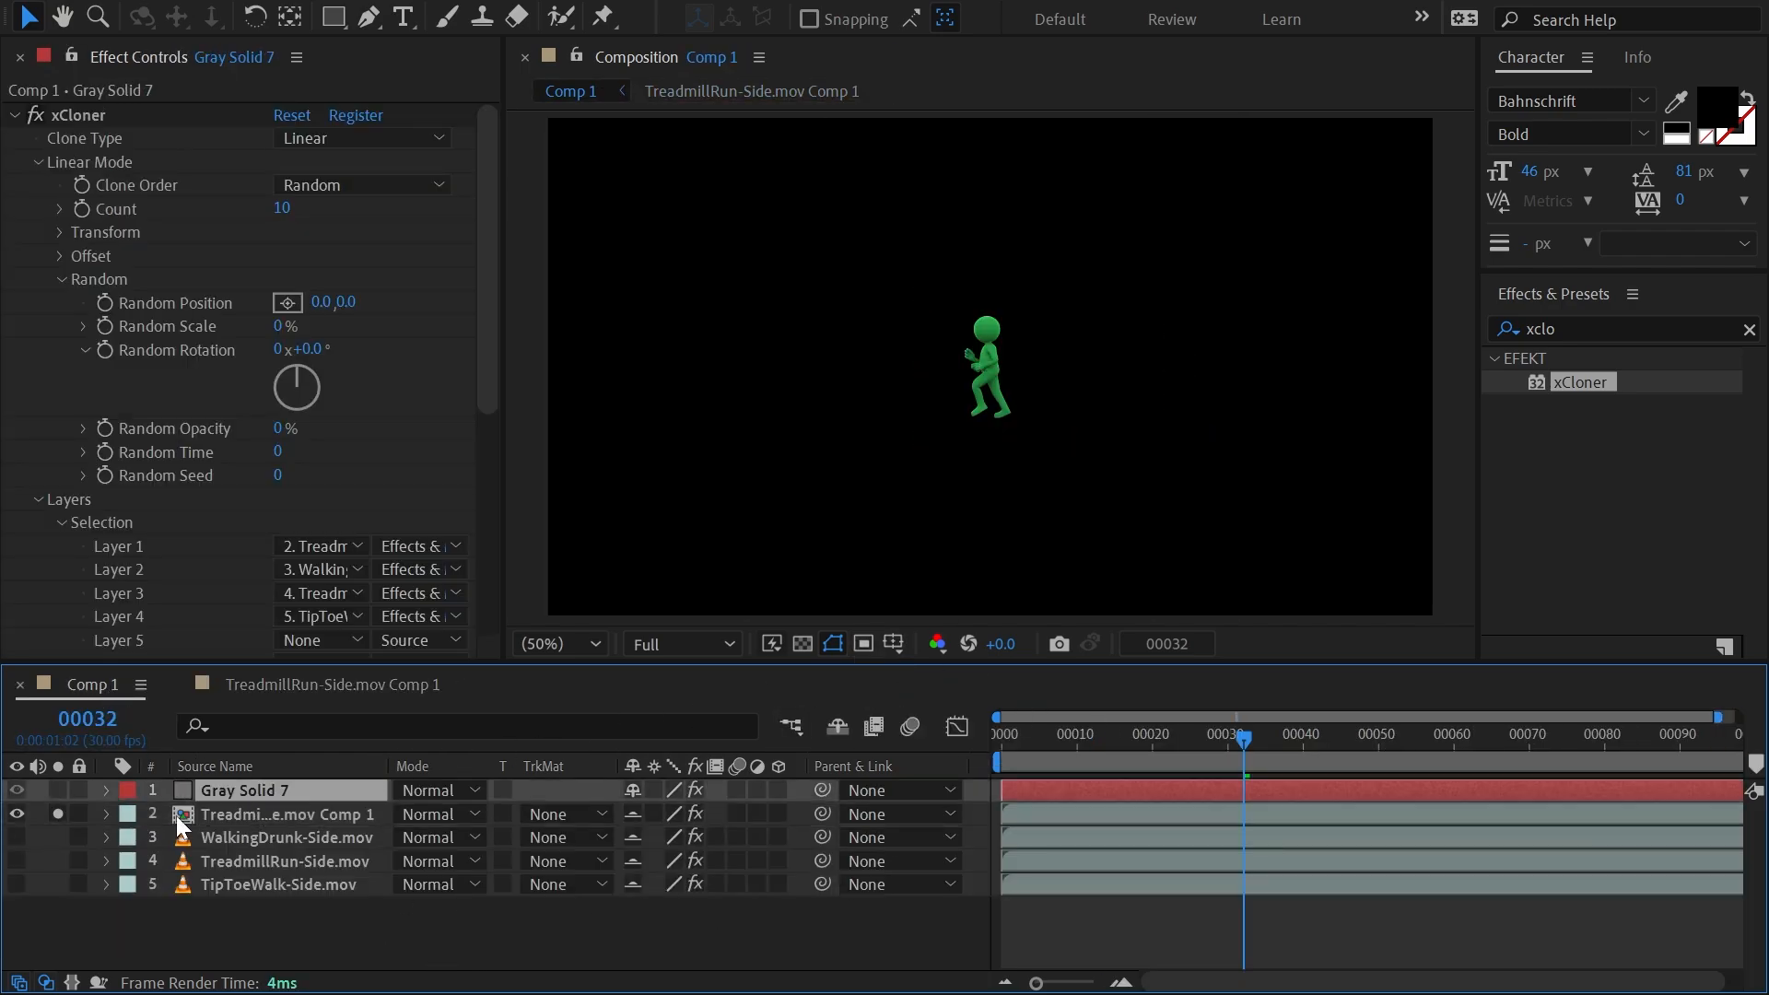
click(15, 813)
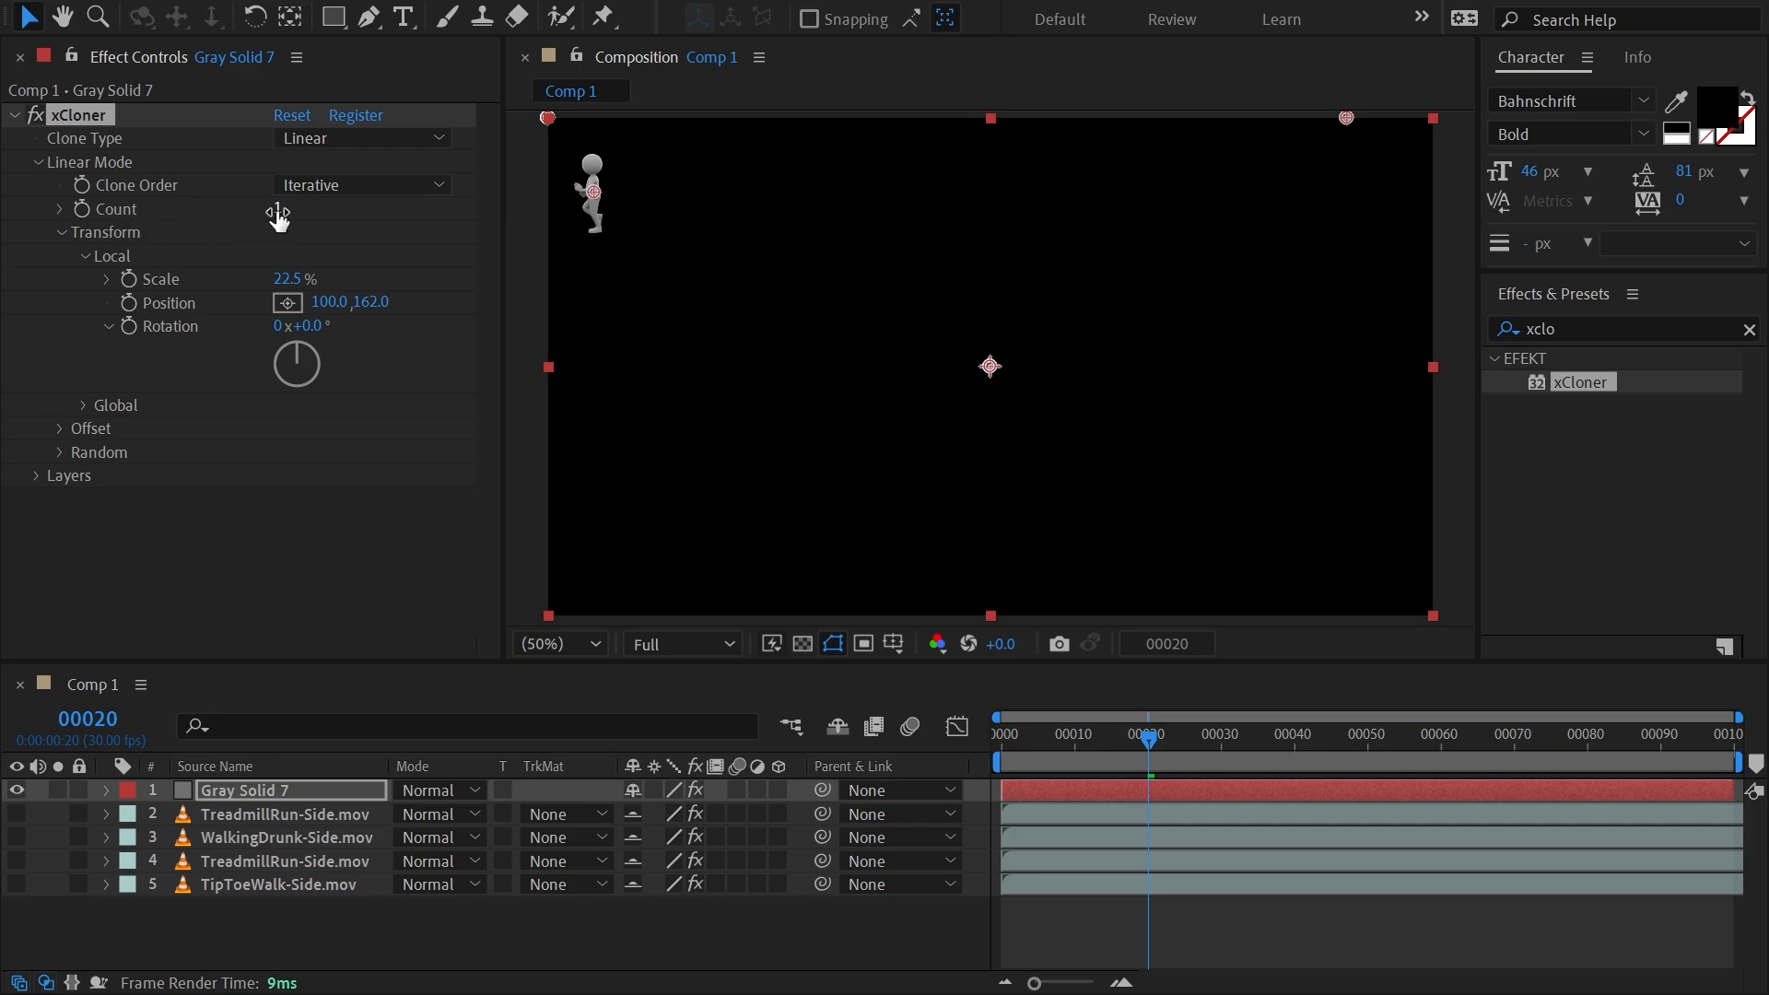
Set the linear clone count to 27, the local scale to 22.7% and the global scale to 102%.
mouse_move(276, 210)
mouse_down()
mouse_move(436, 222)
mouse_move(323, 237)
mouse_move(337, 236)
mouse_up()
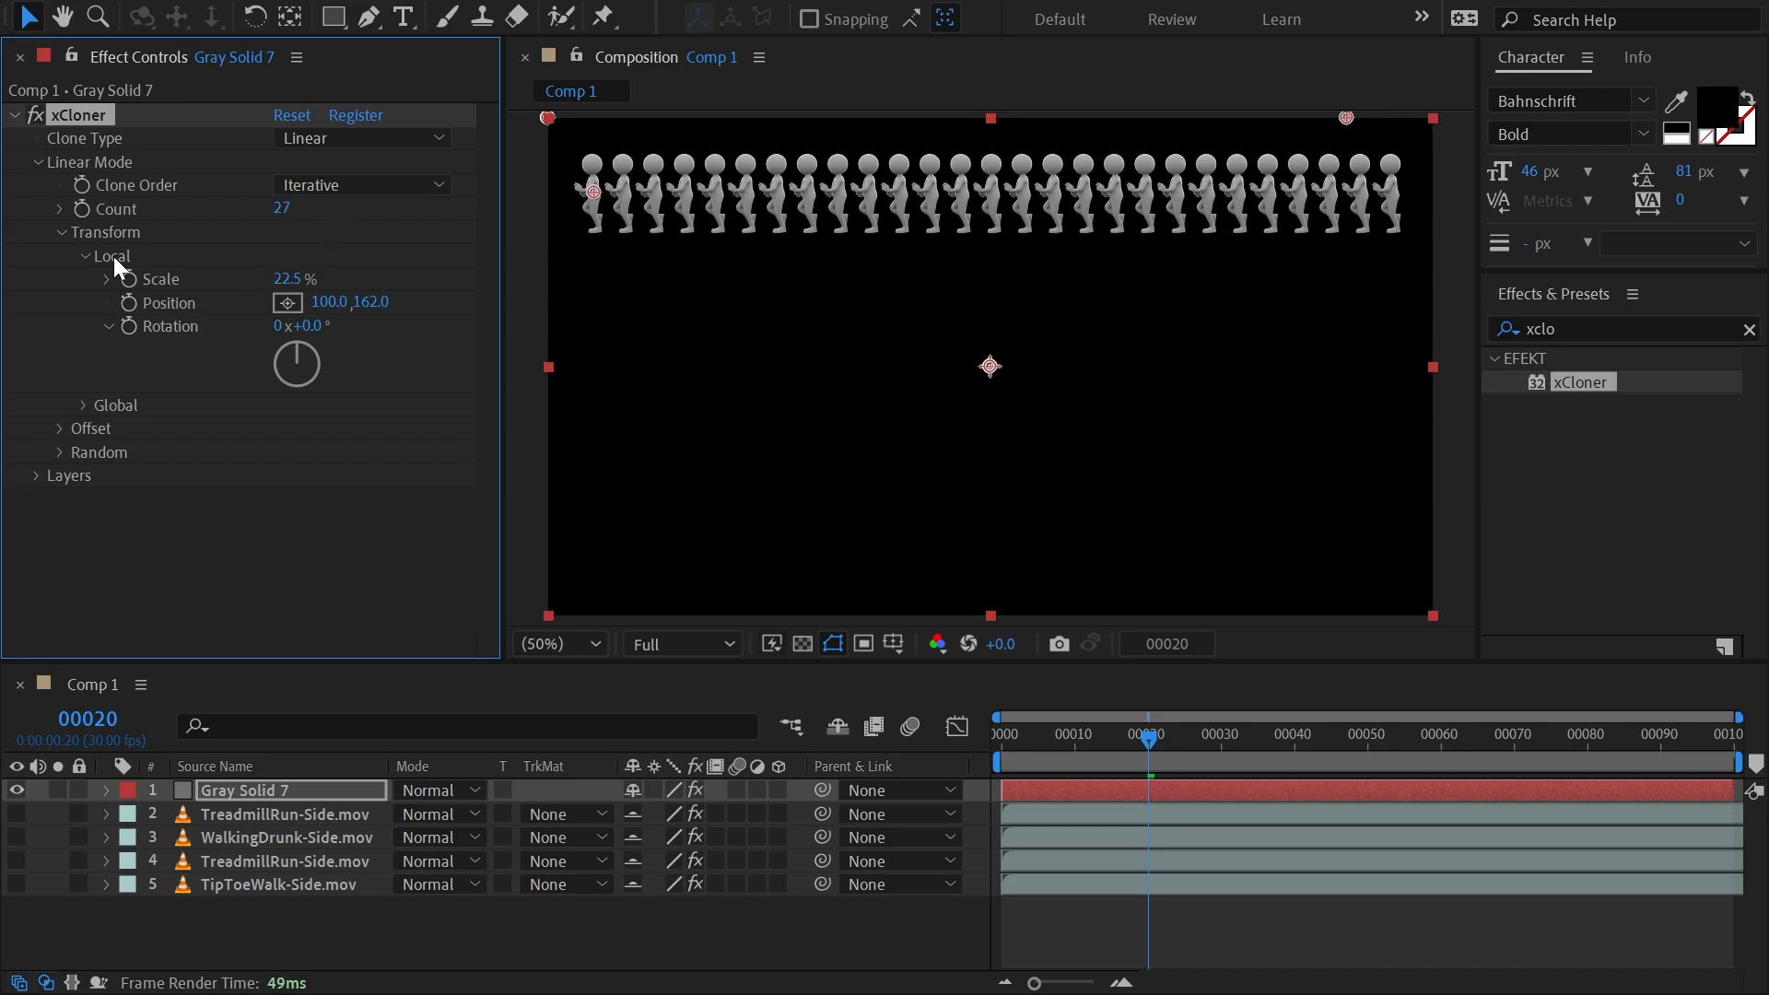
click(62, 233)
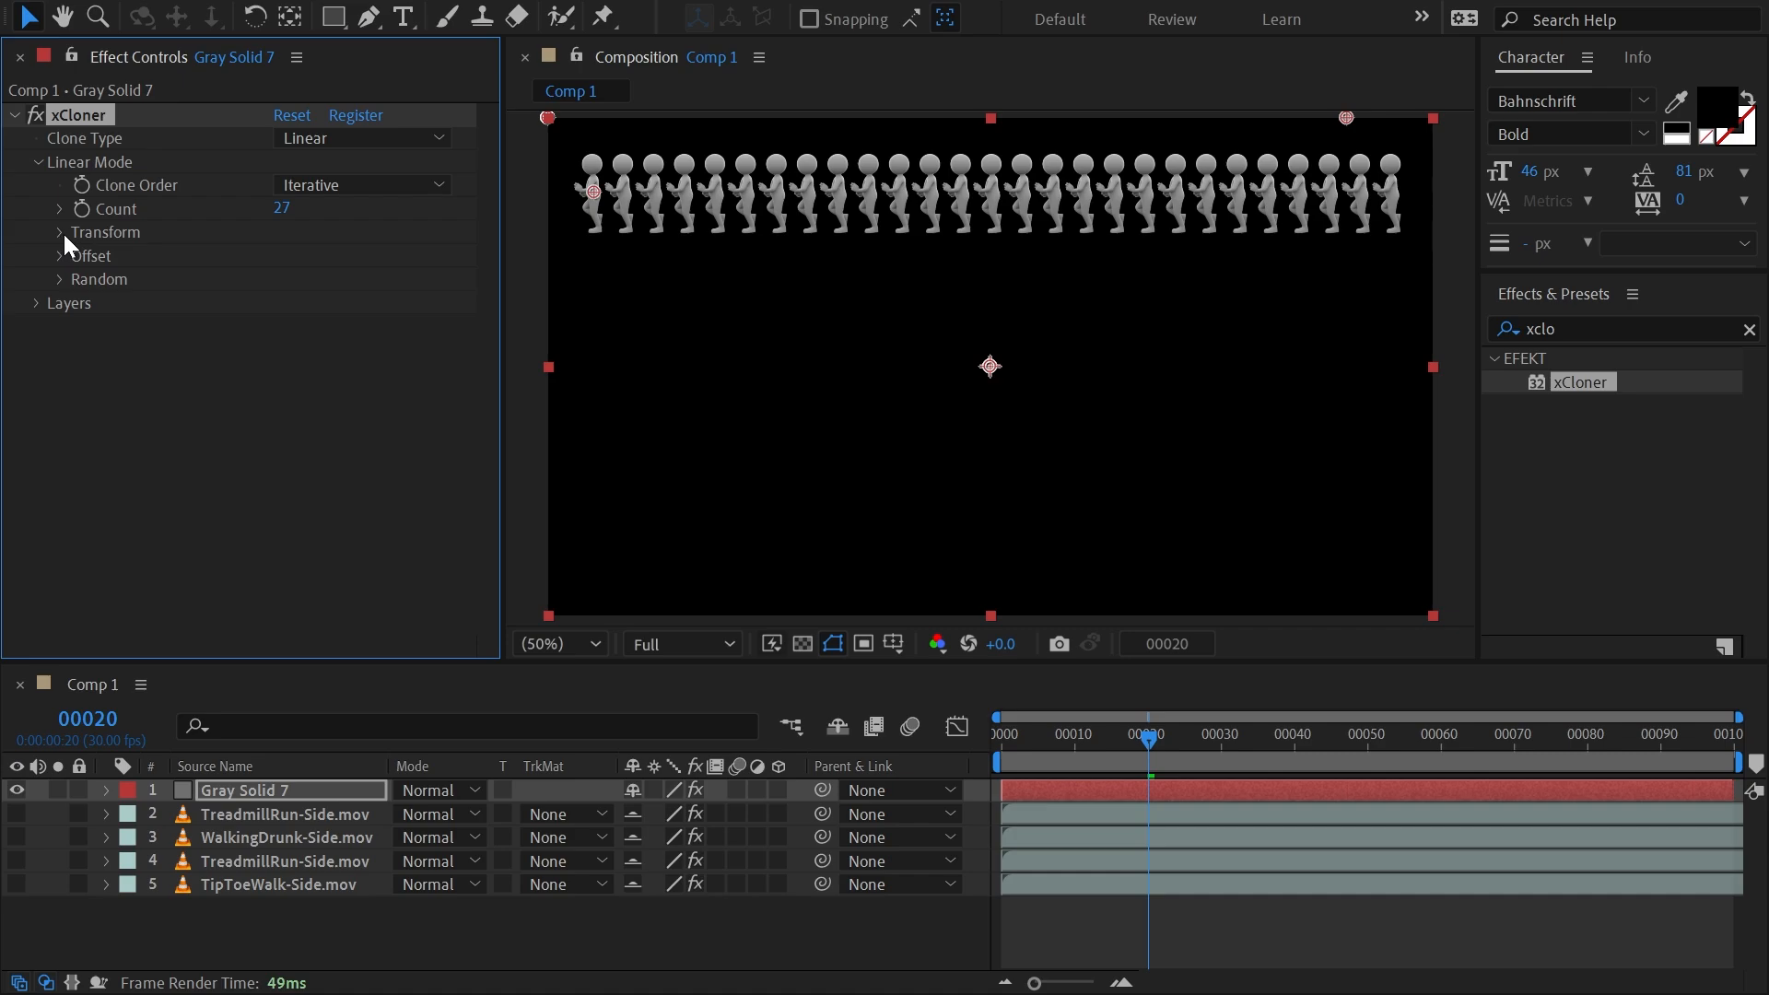
click(62, 232)
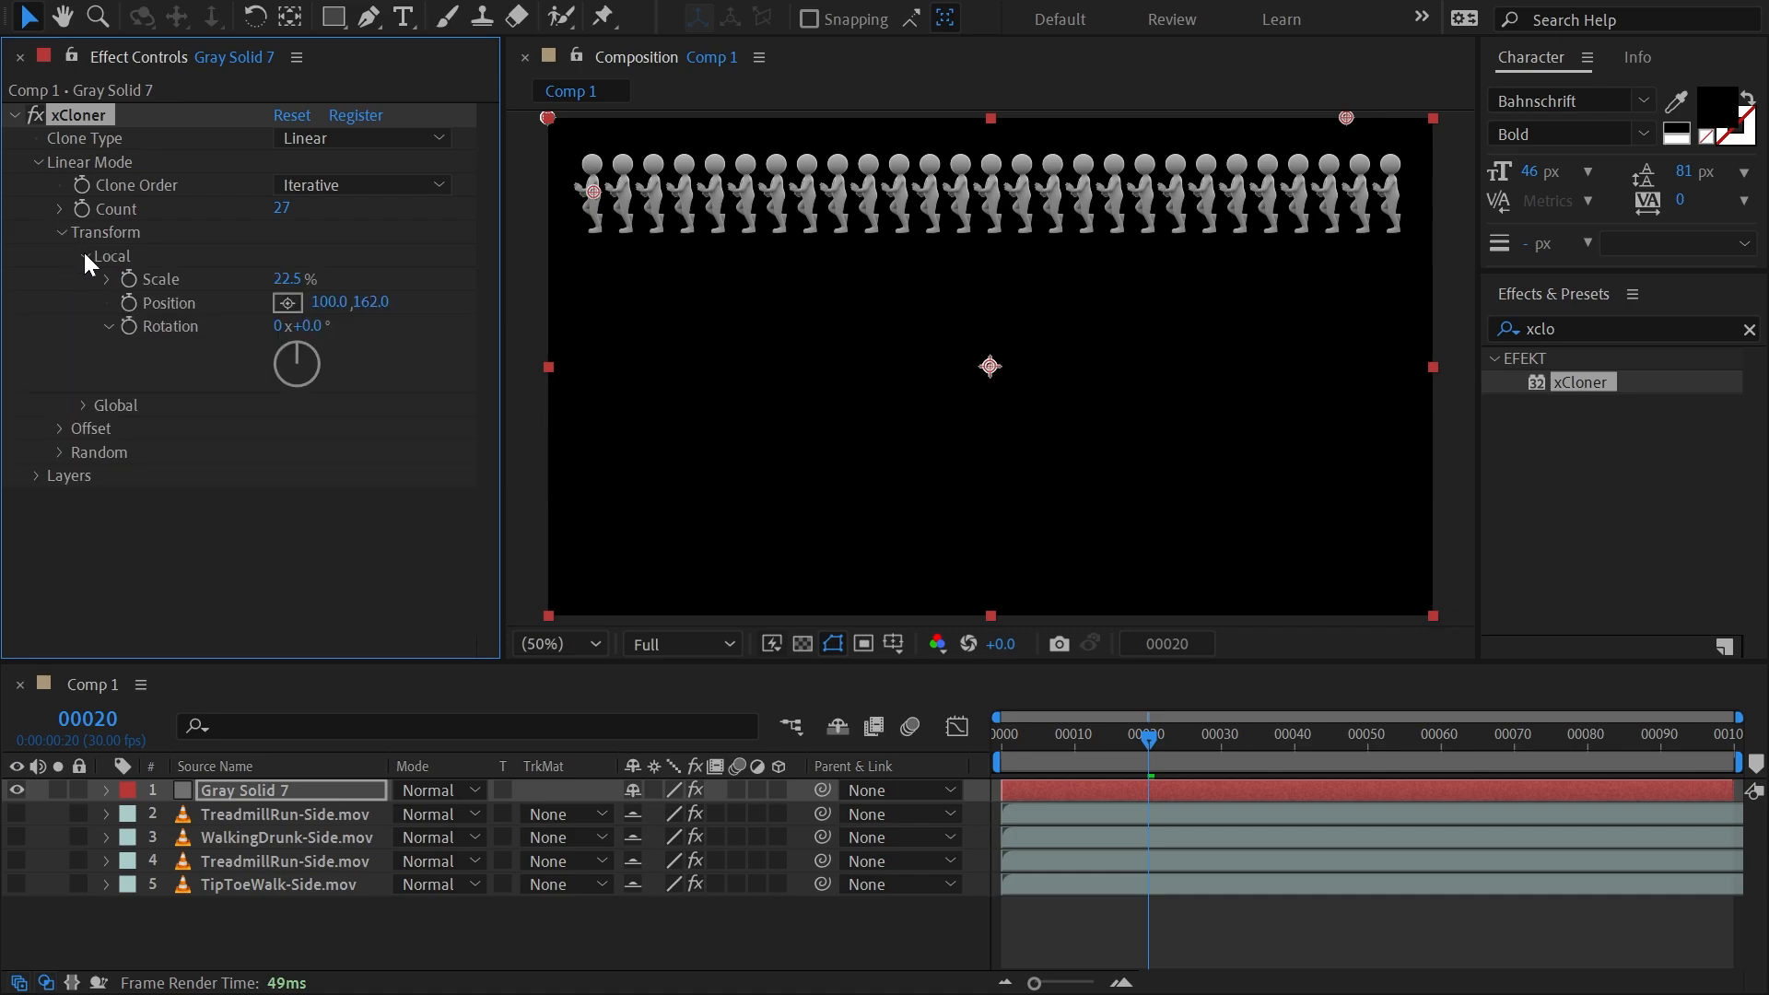
click(84, 254)
click(83, 276)
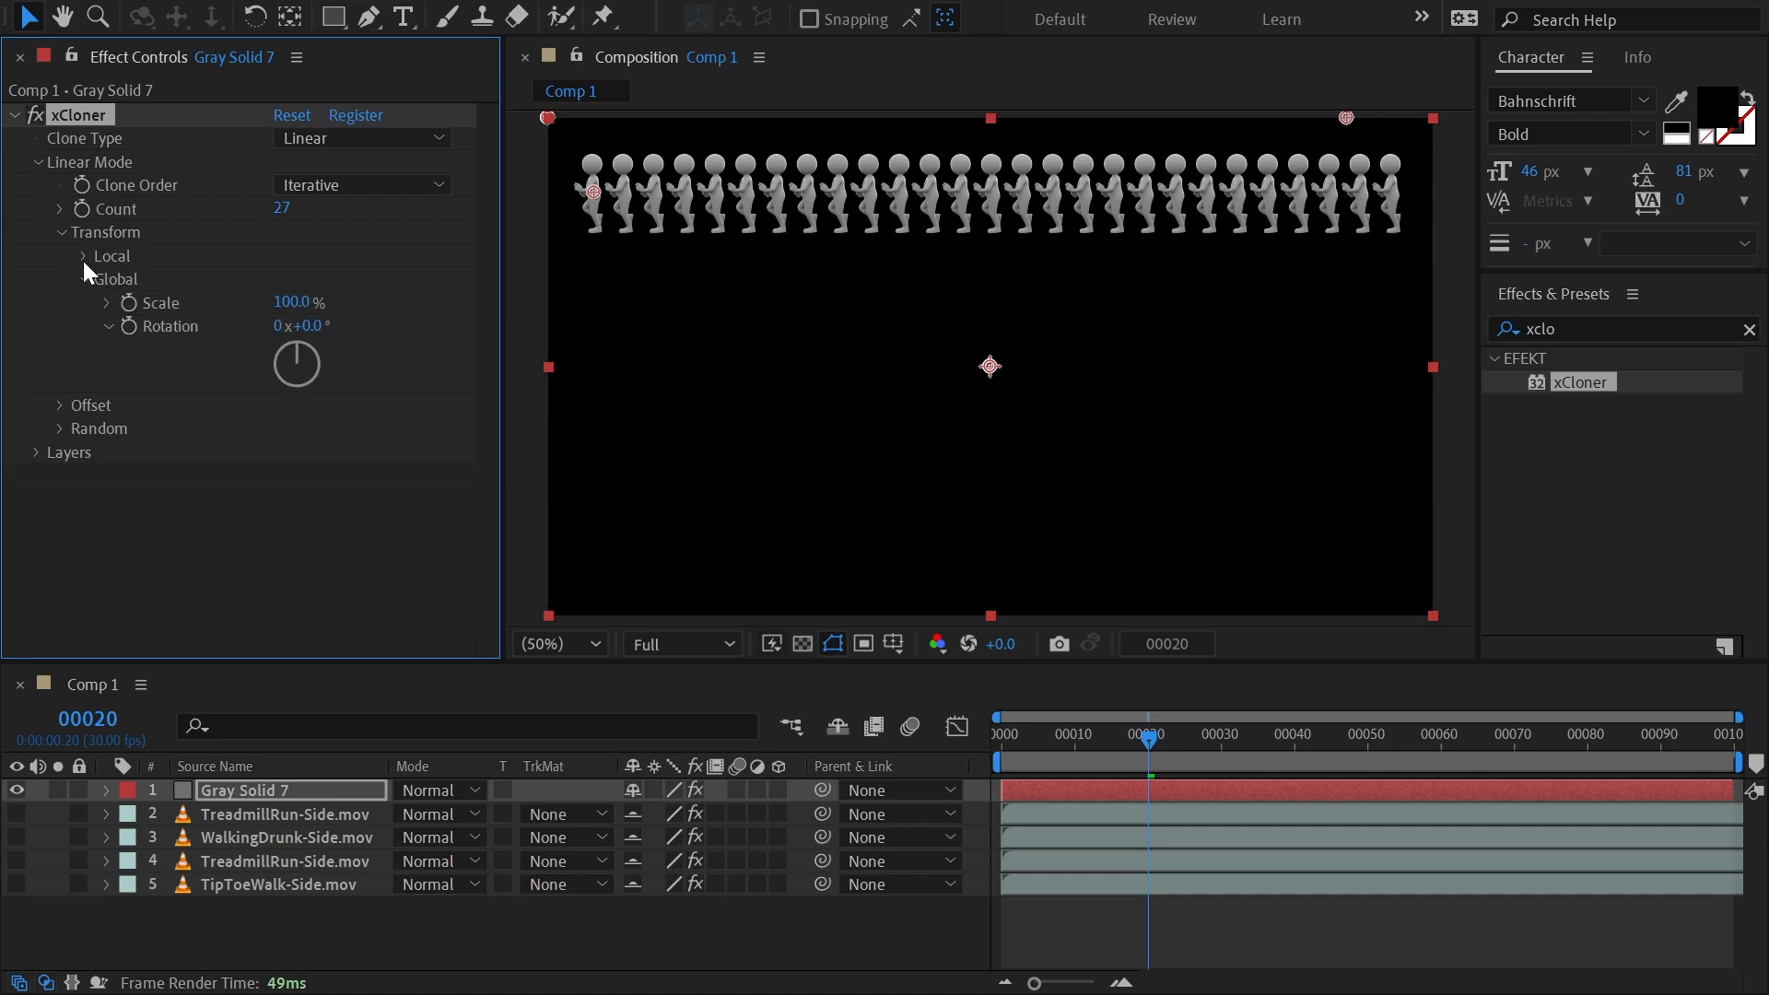
click(83, 255)
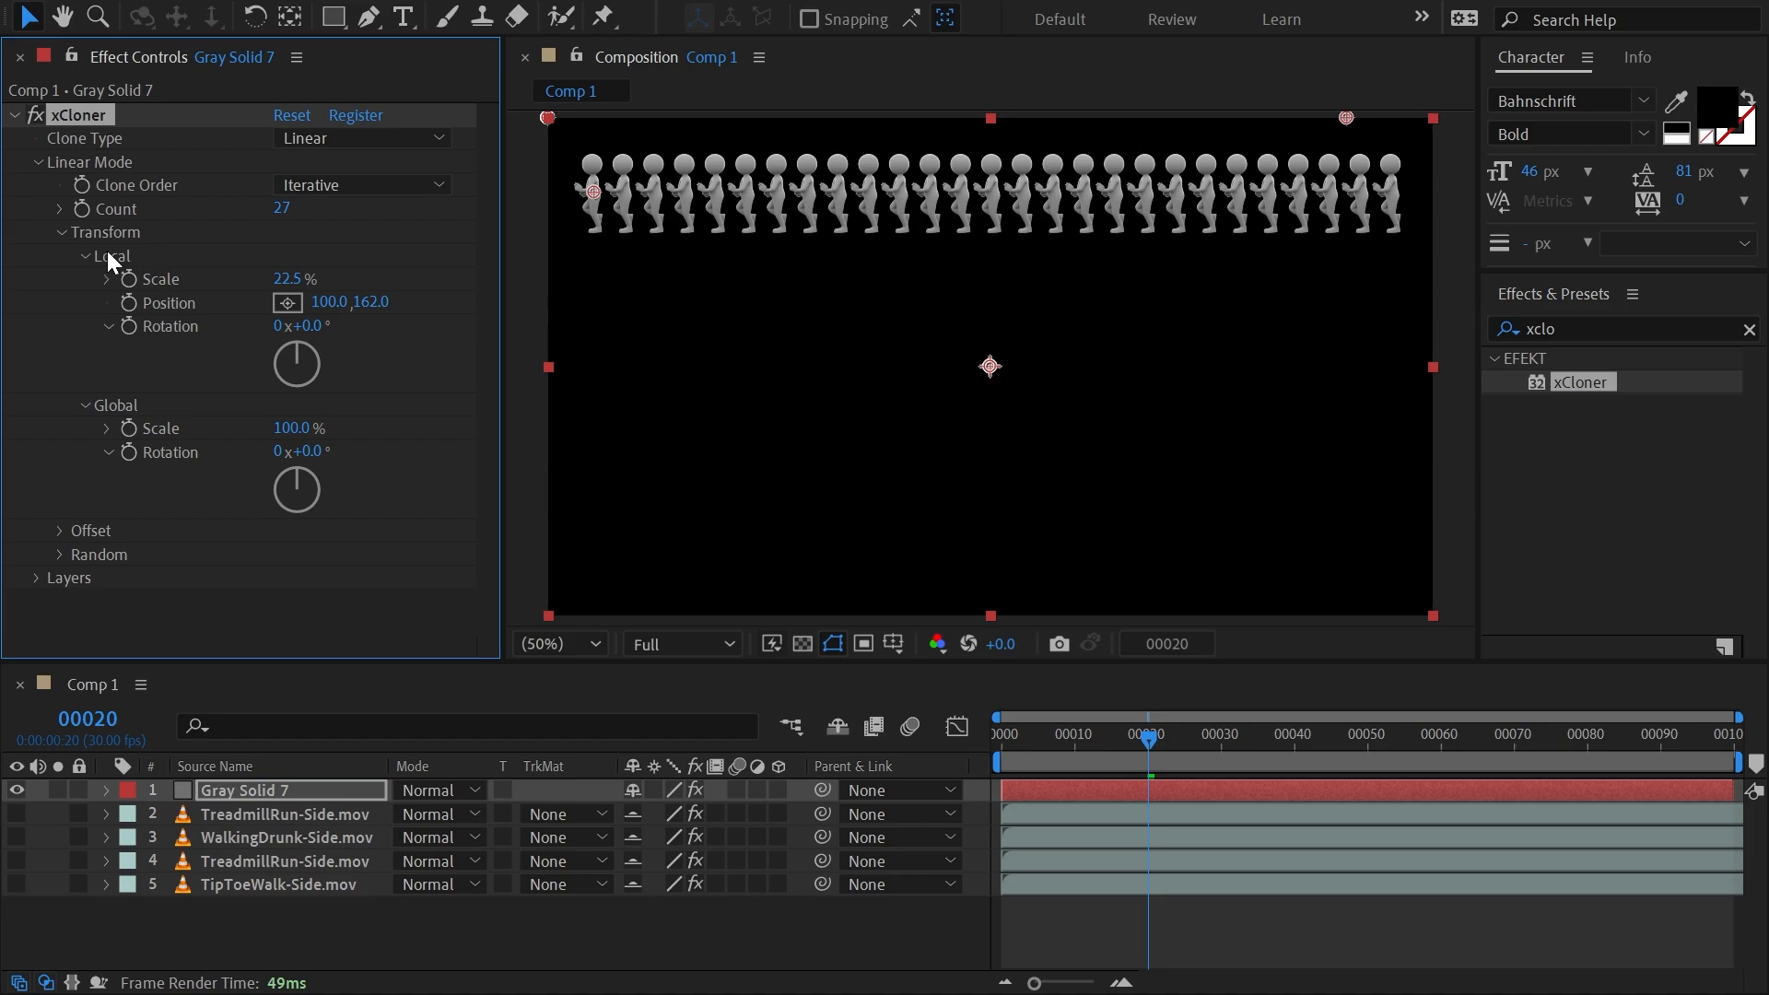
mouse_move(286, 278)
mouse_down()
mouse_move(260, 278)
mouse_move(439, 276)
mouse_move(300, 285)
mouse_up()
mouse_move(304, 426)
mouse_down()
mouse_move(273, 425)
mouse_move(318, 433)
mouse_move(274, 425)
mouse_move(331, 416)
mouse_up()
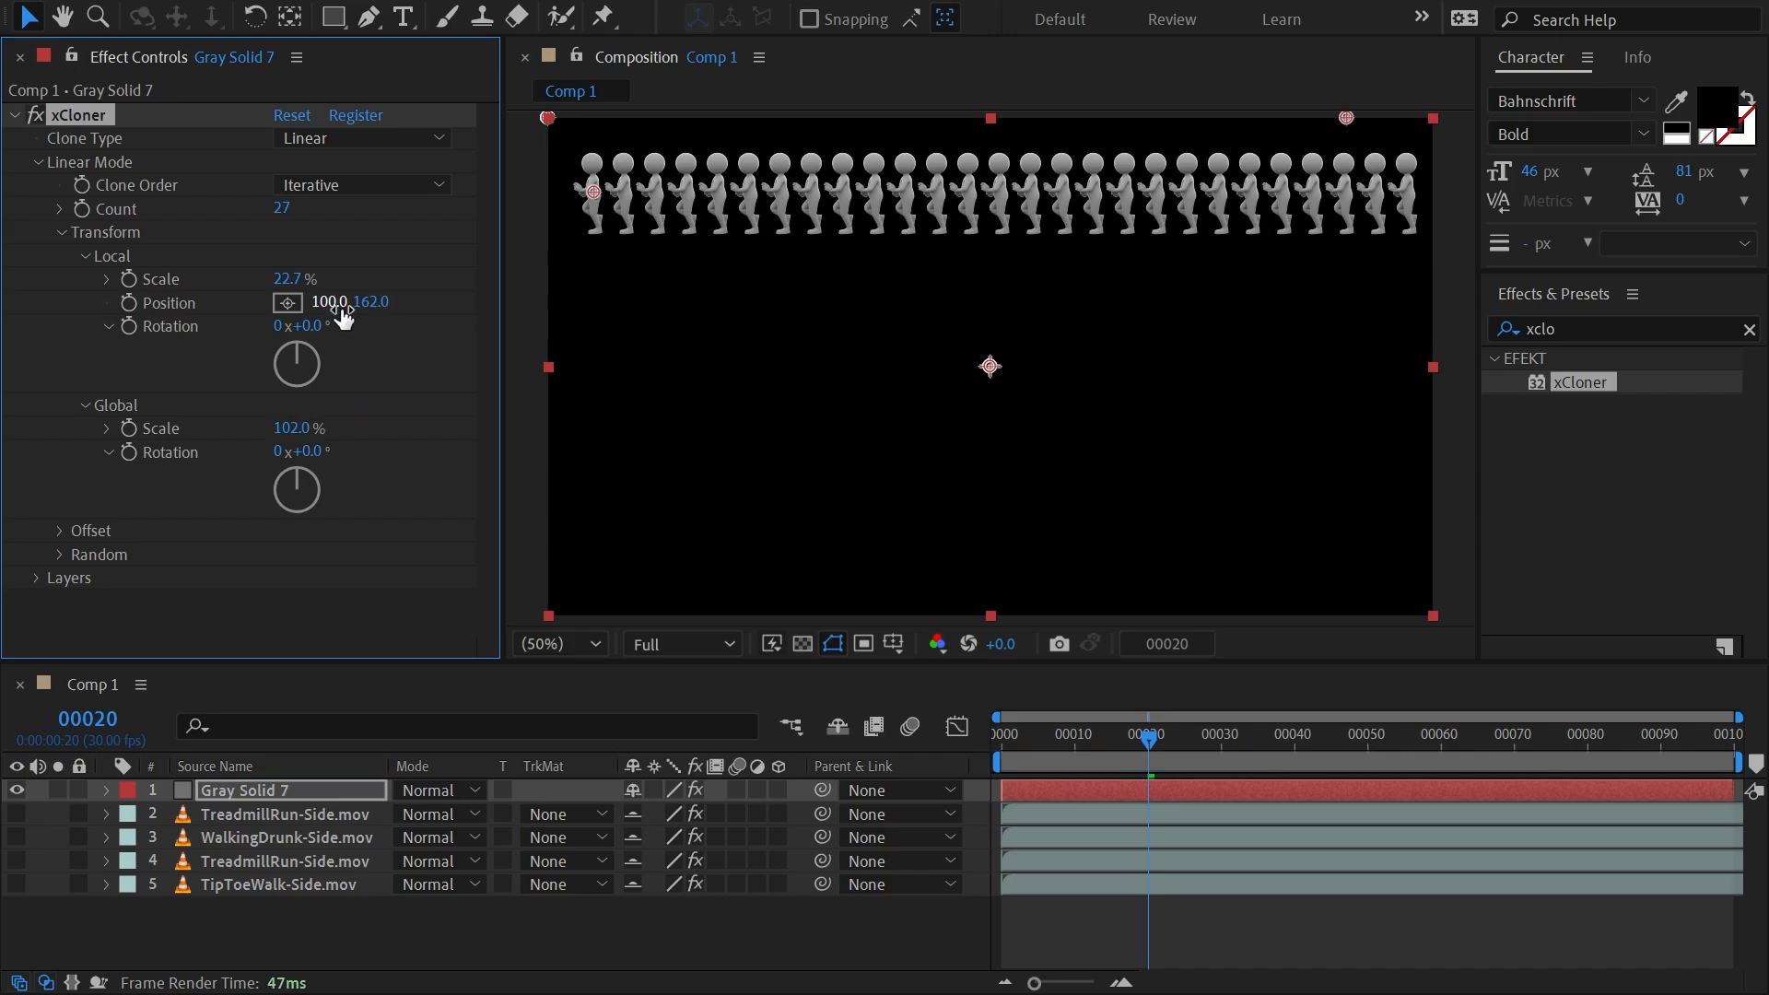
Try a local rotation on the clones and reset it to 0°.
mouse_move(304, 326)
mouse_down()
mouse_move(586, 337)
mouse_move(318, 325)
mouse_up()
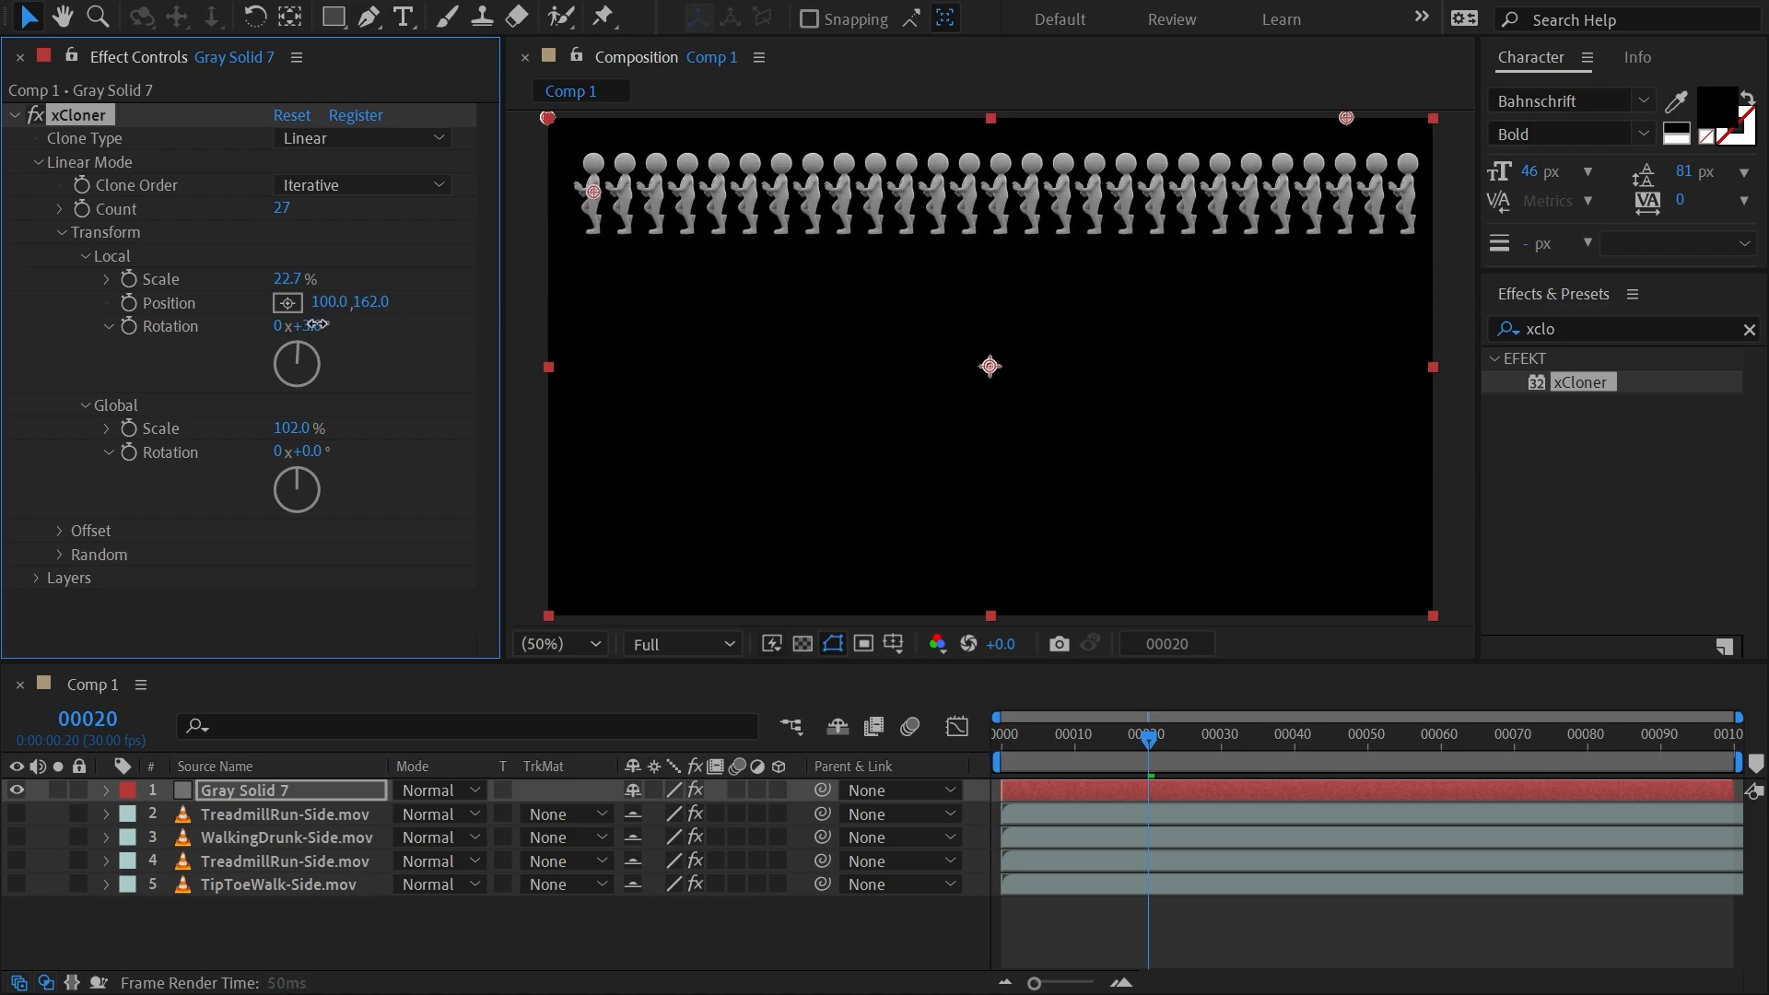
click(314, 325)
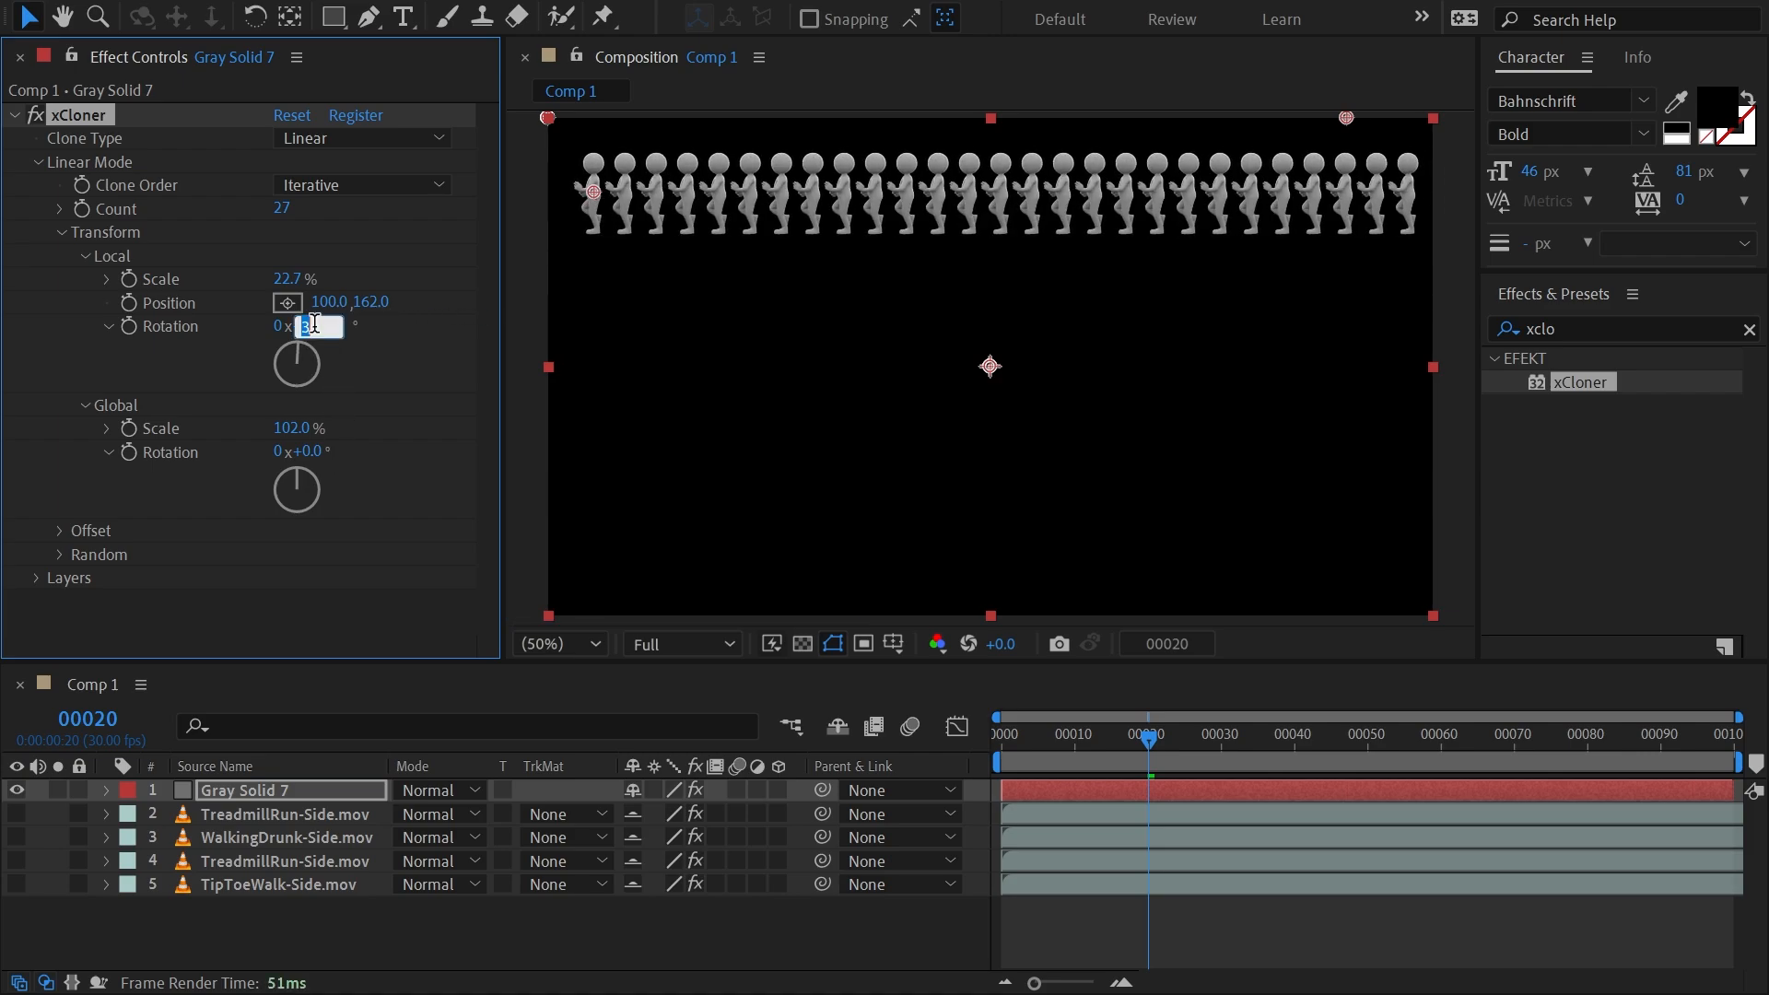
text(0)
key(Return)
Try a global rotation on the whole row of clones and reset it to 0°.
mouse_move(313, 451)
mouse_down()
mouse_move(604, 442)
mouse_move(308, 446)
mouse_up()
click(312, 451)
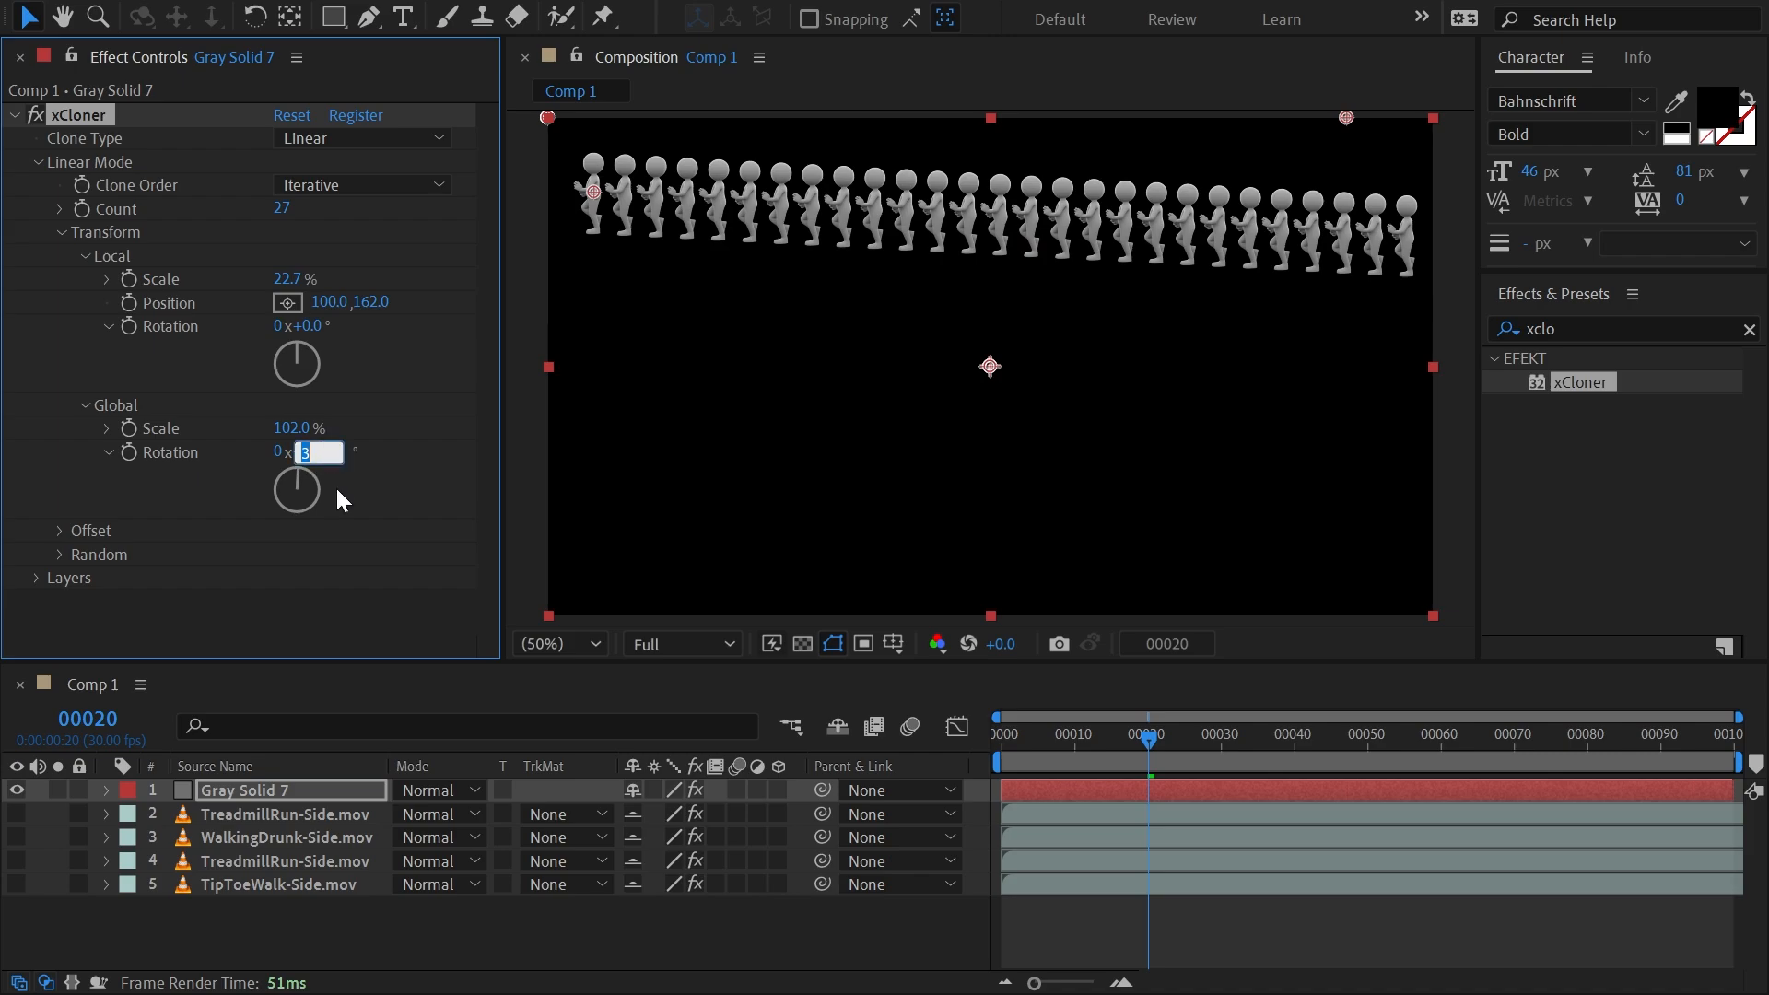
text(0)
key(Return)
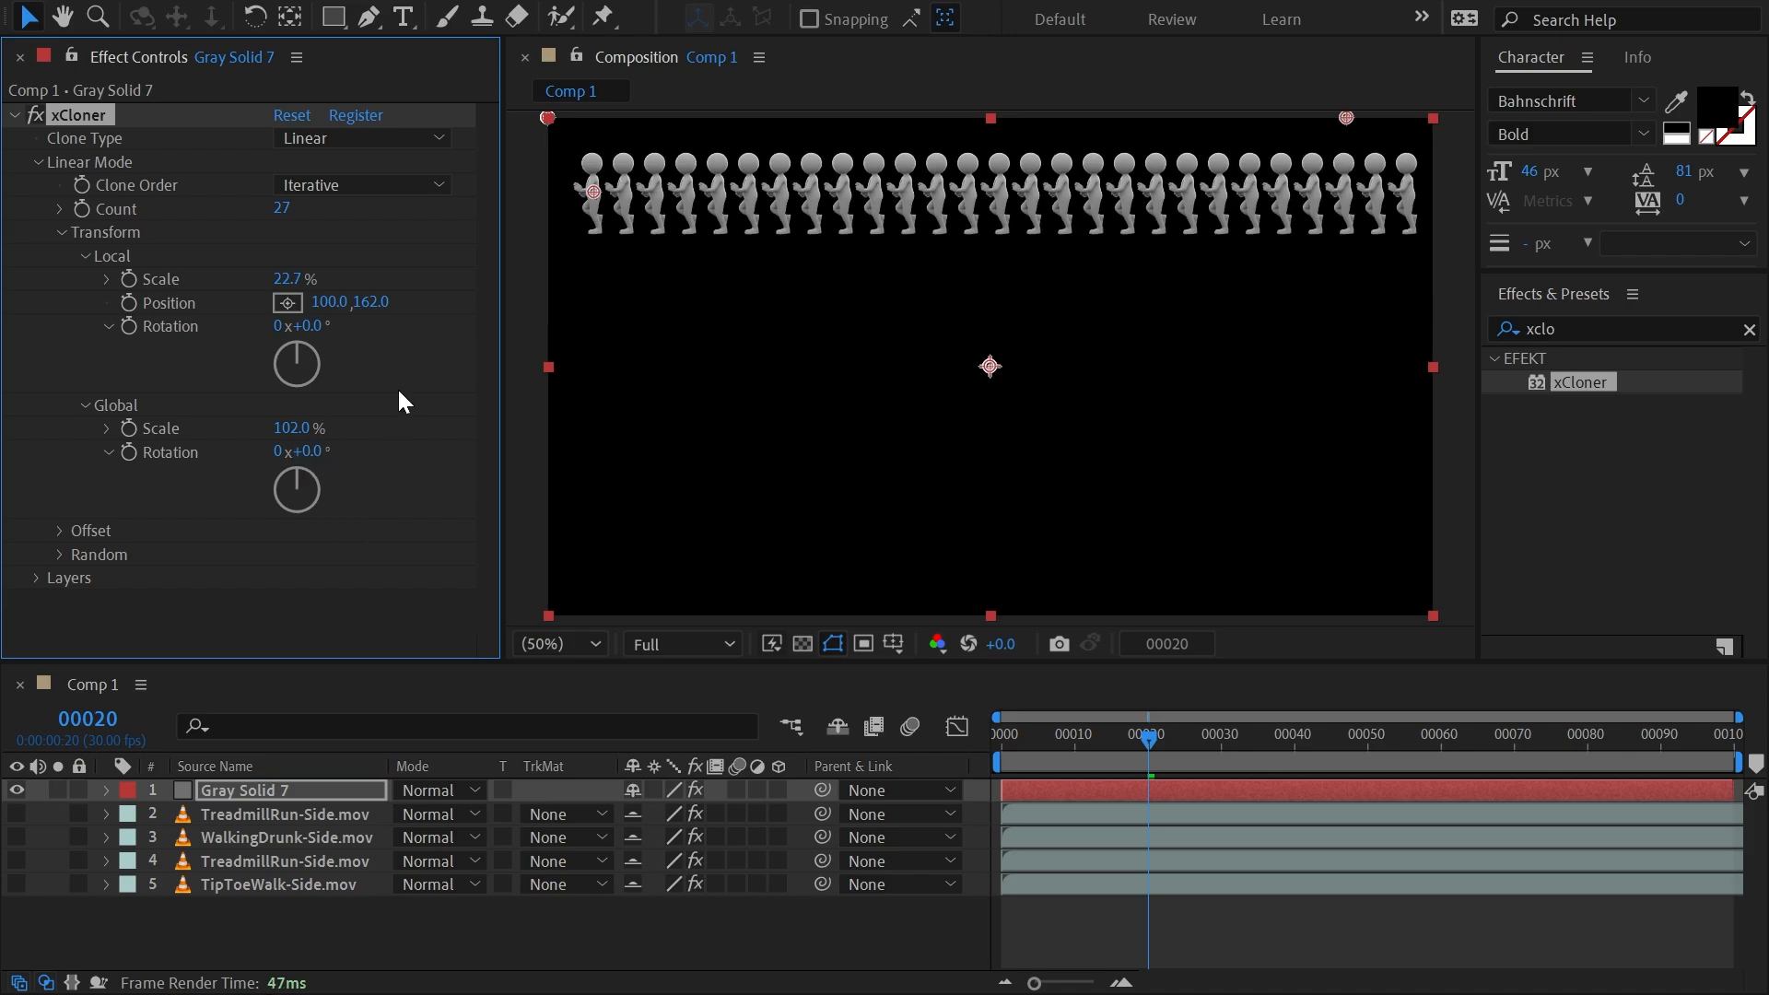
Set the clones' local position to 97, 137 and their offset position to 1726, 0, keeping the End offset mode.
drag(347, 307, 322, 307)
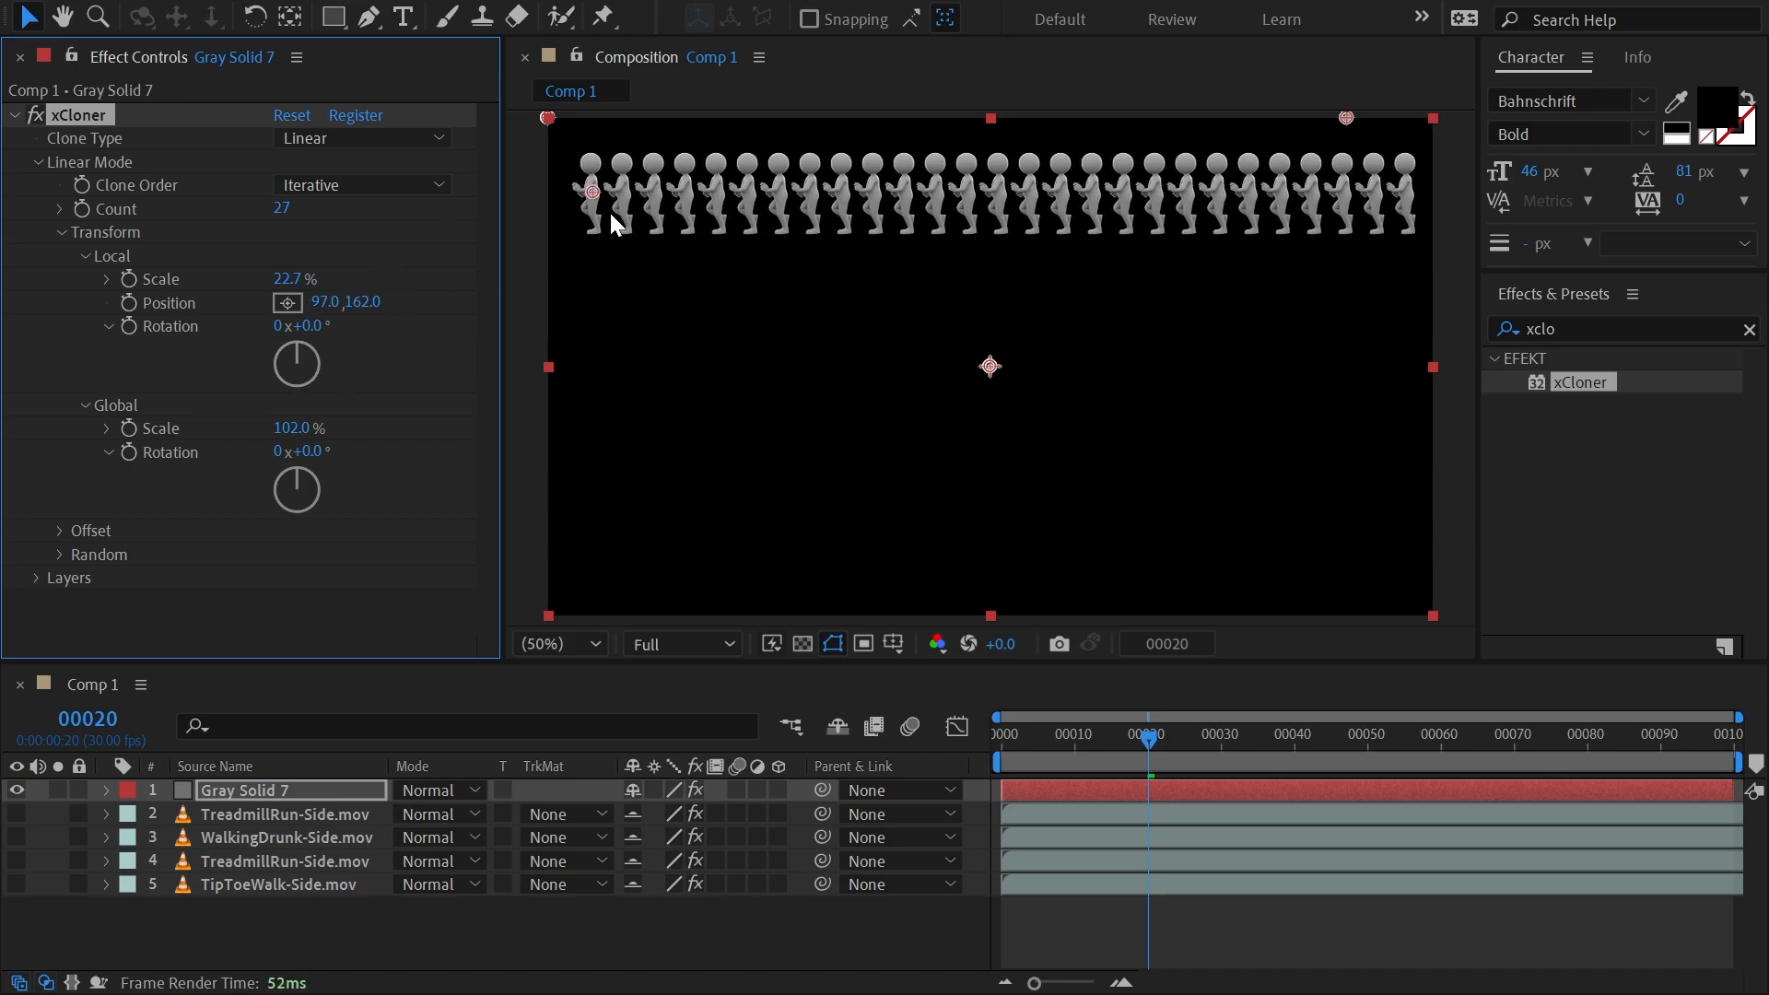
drag(364, 303, 298, 422)
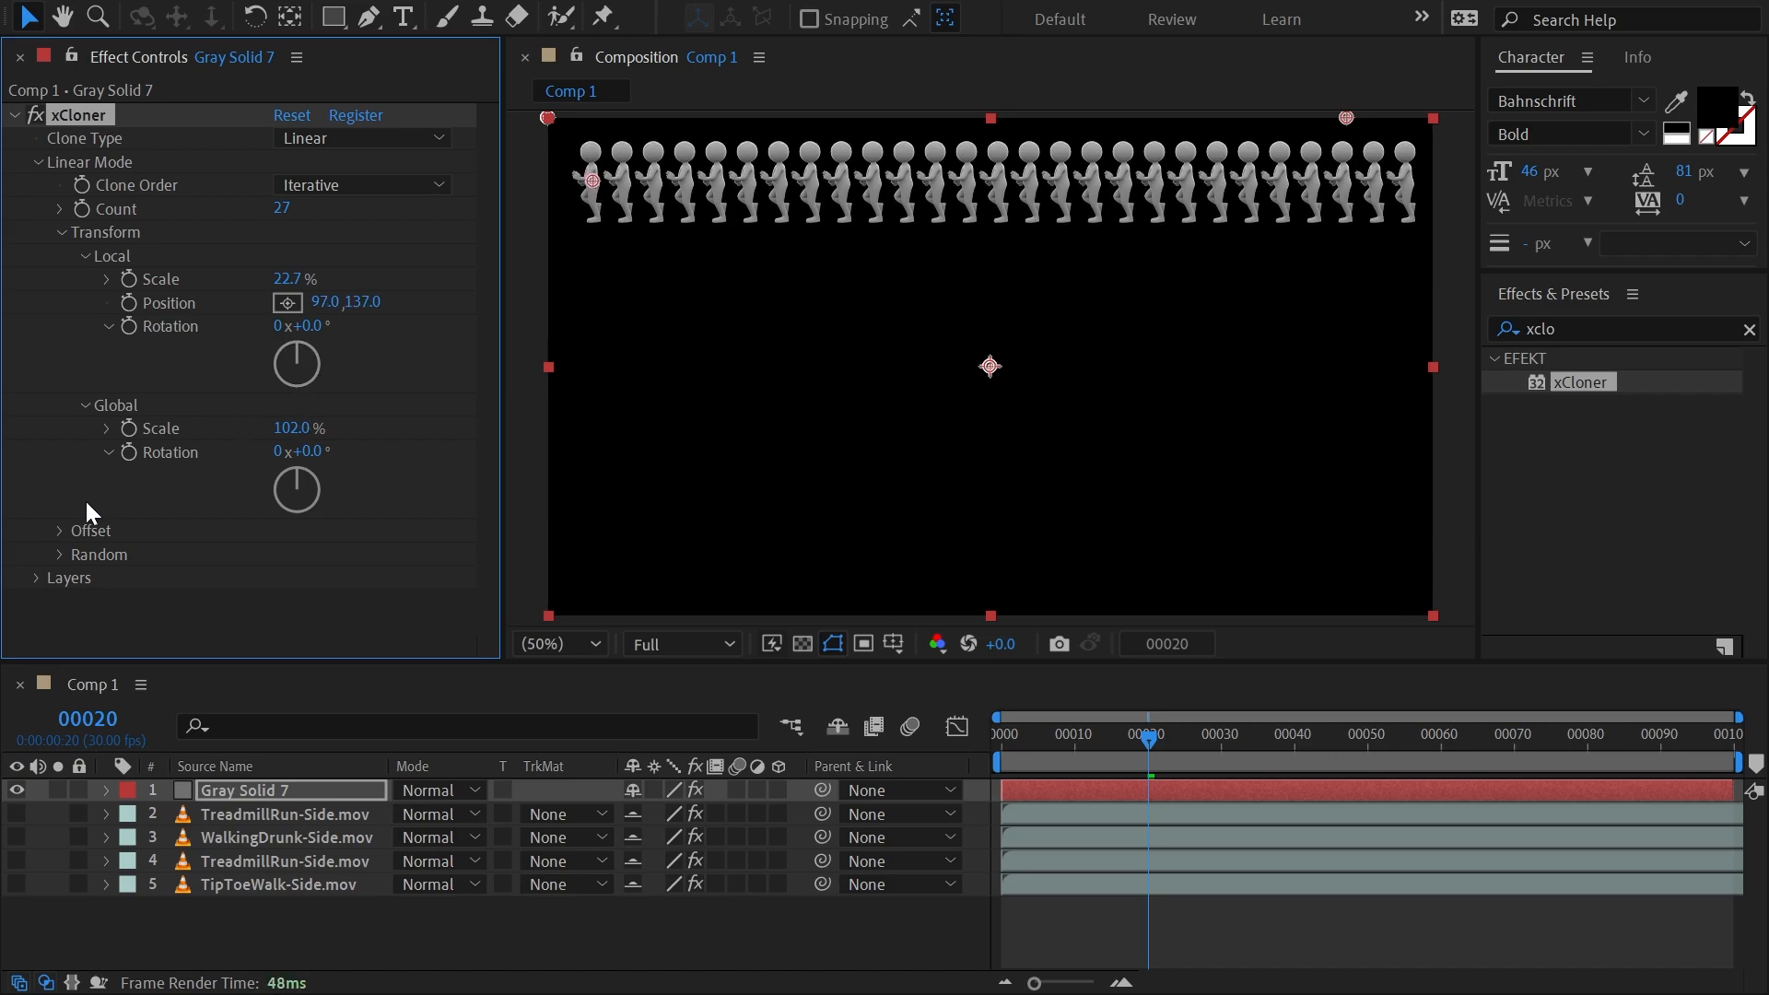
click(59, 531)
scroll(61, 530, down, 2)
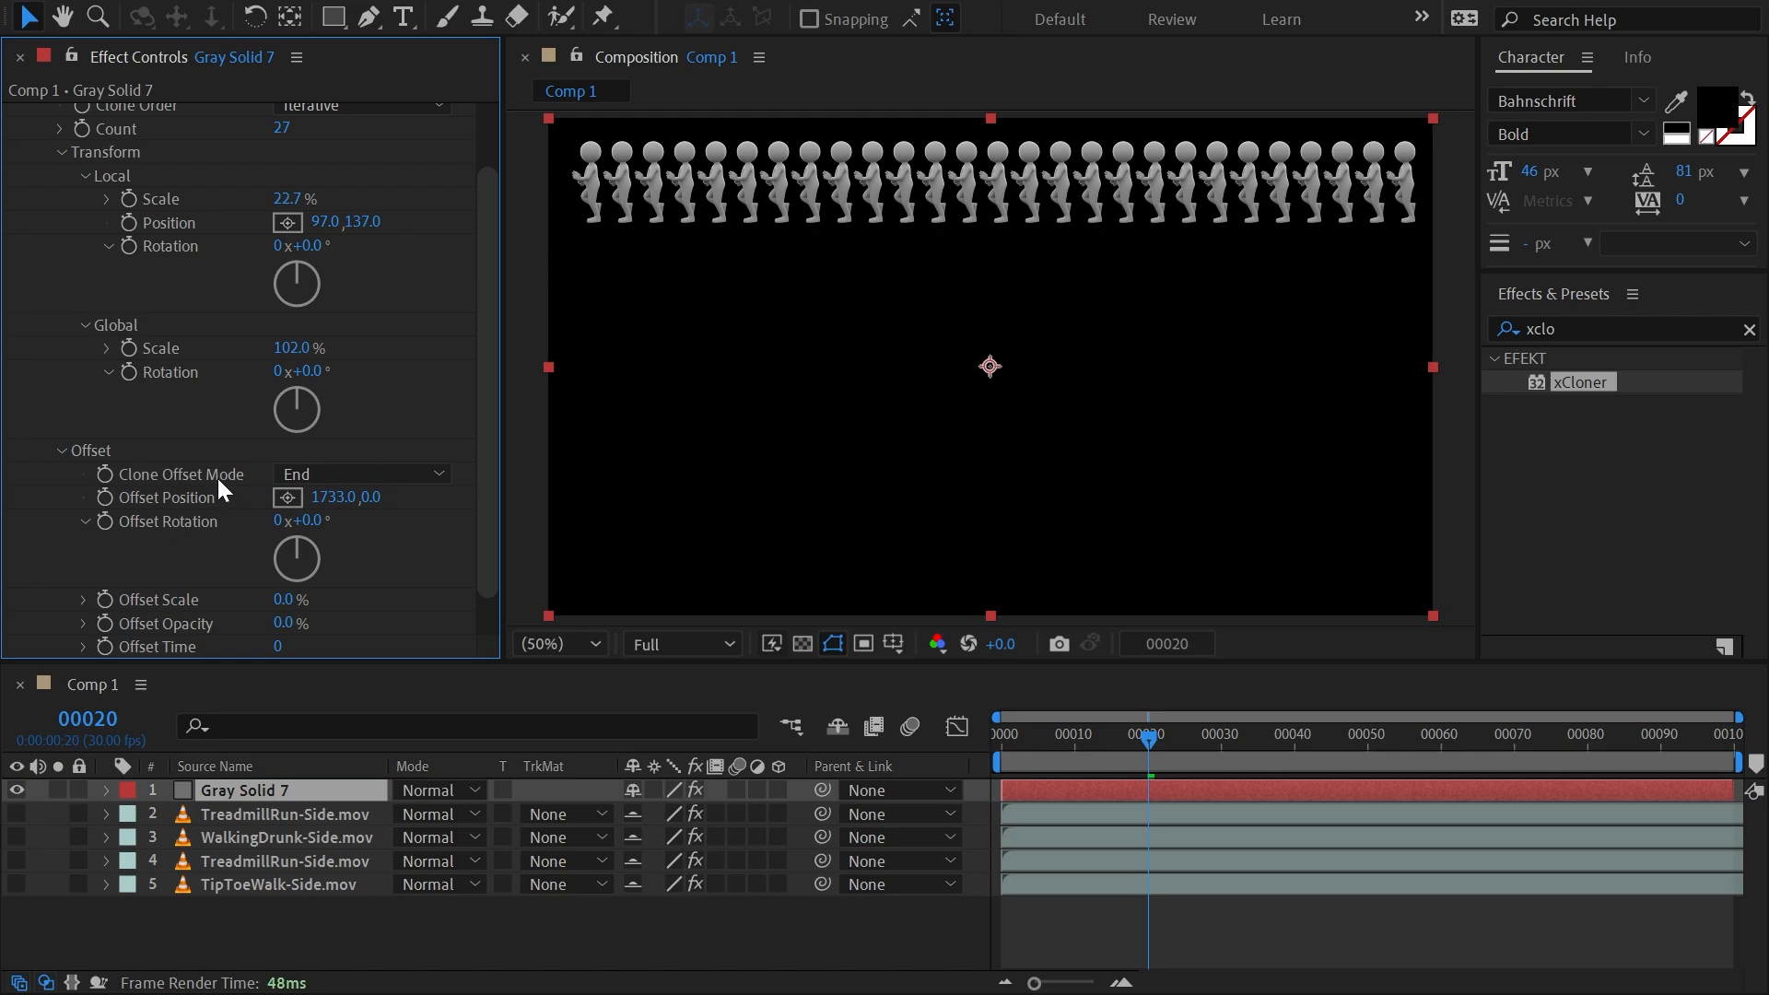
click(363, 473)
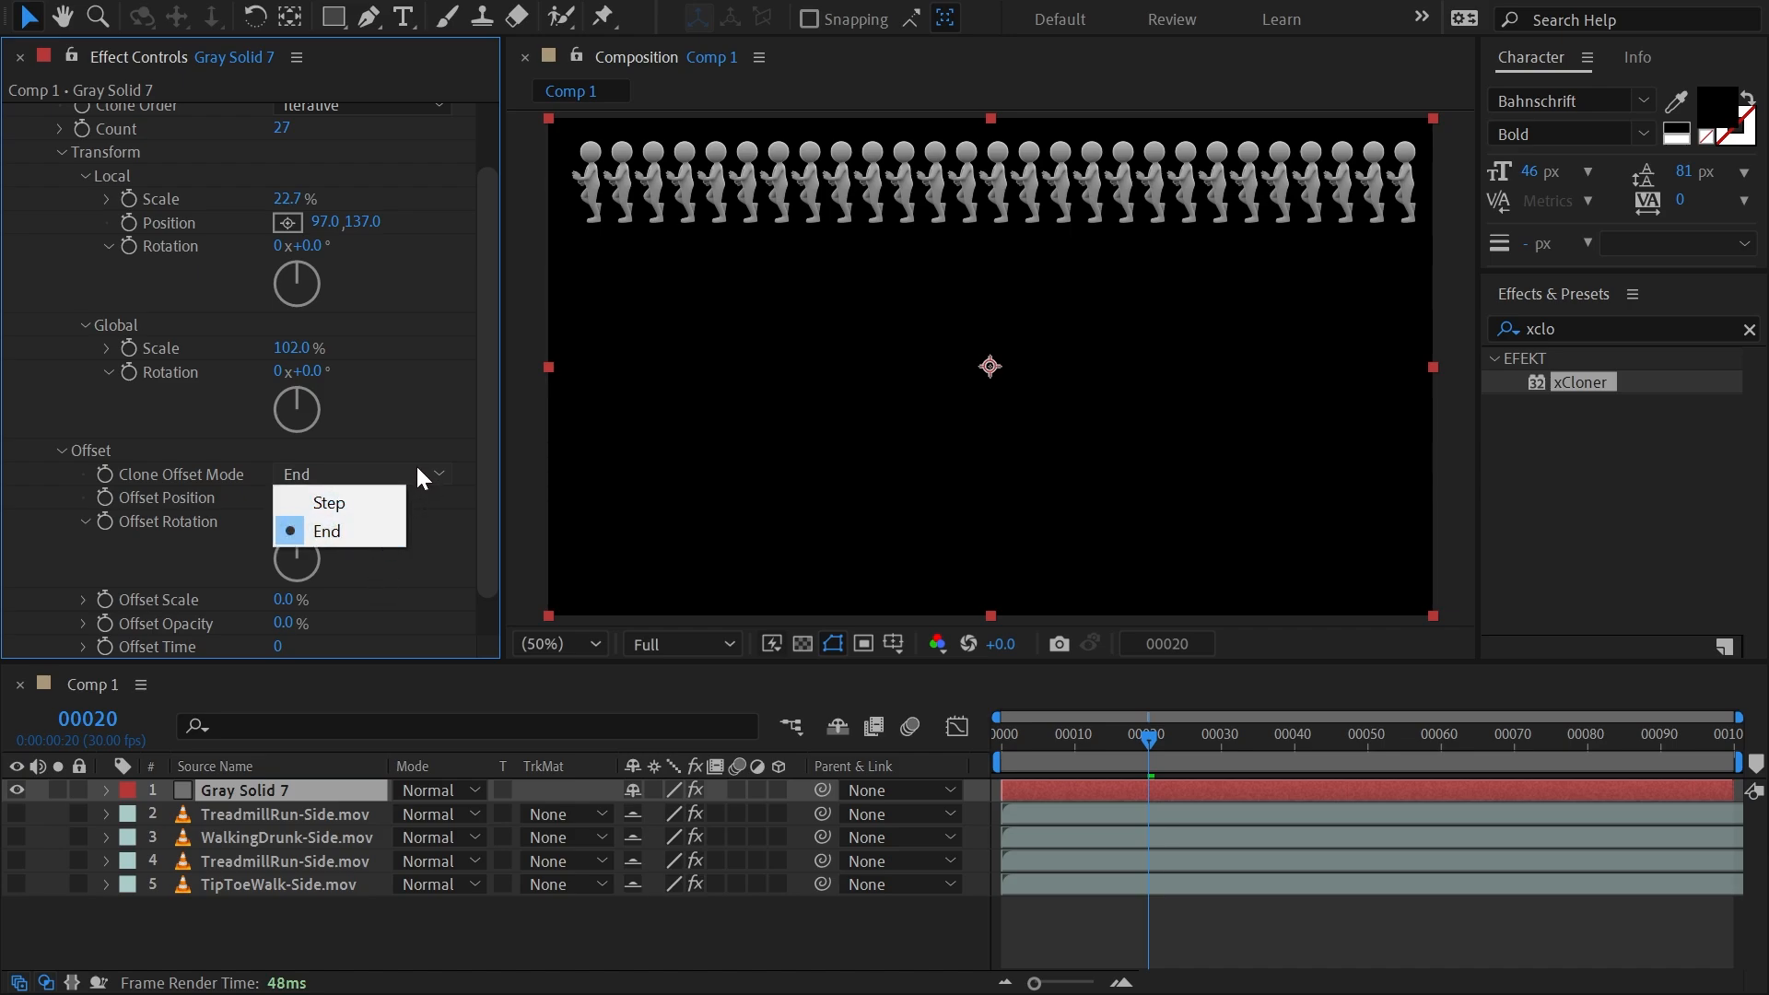
click(412, 440)
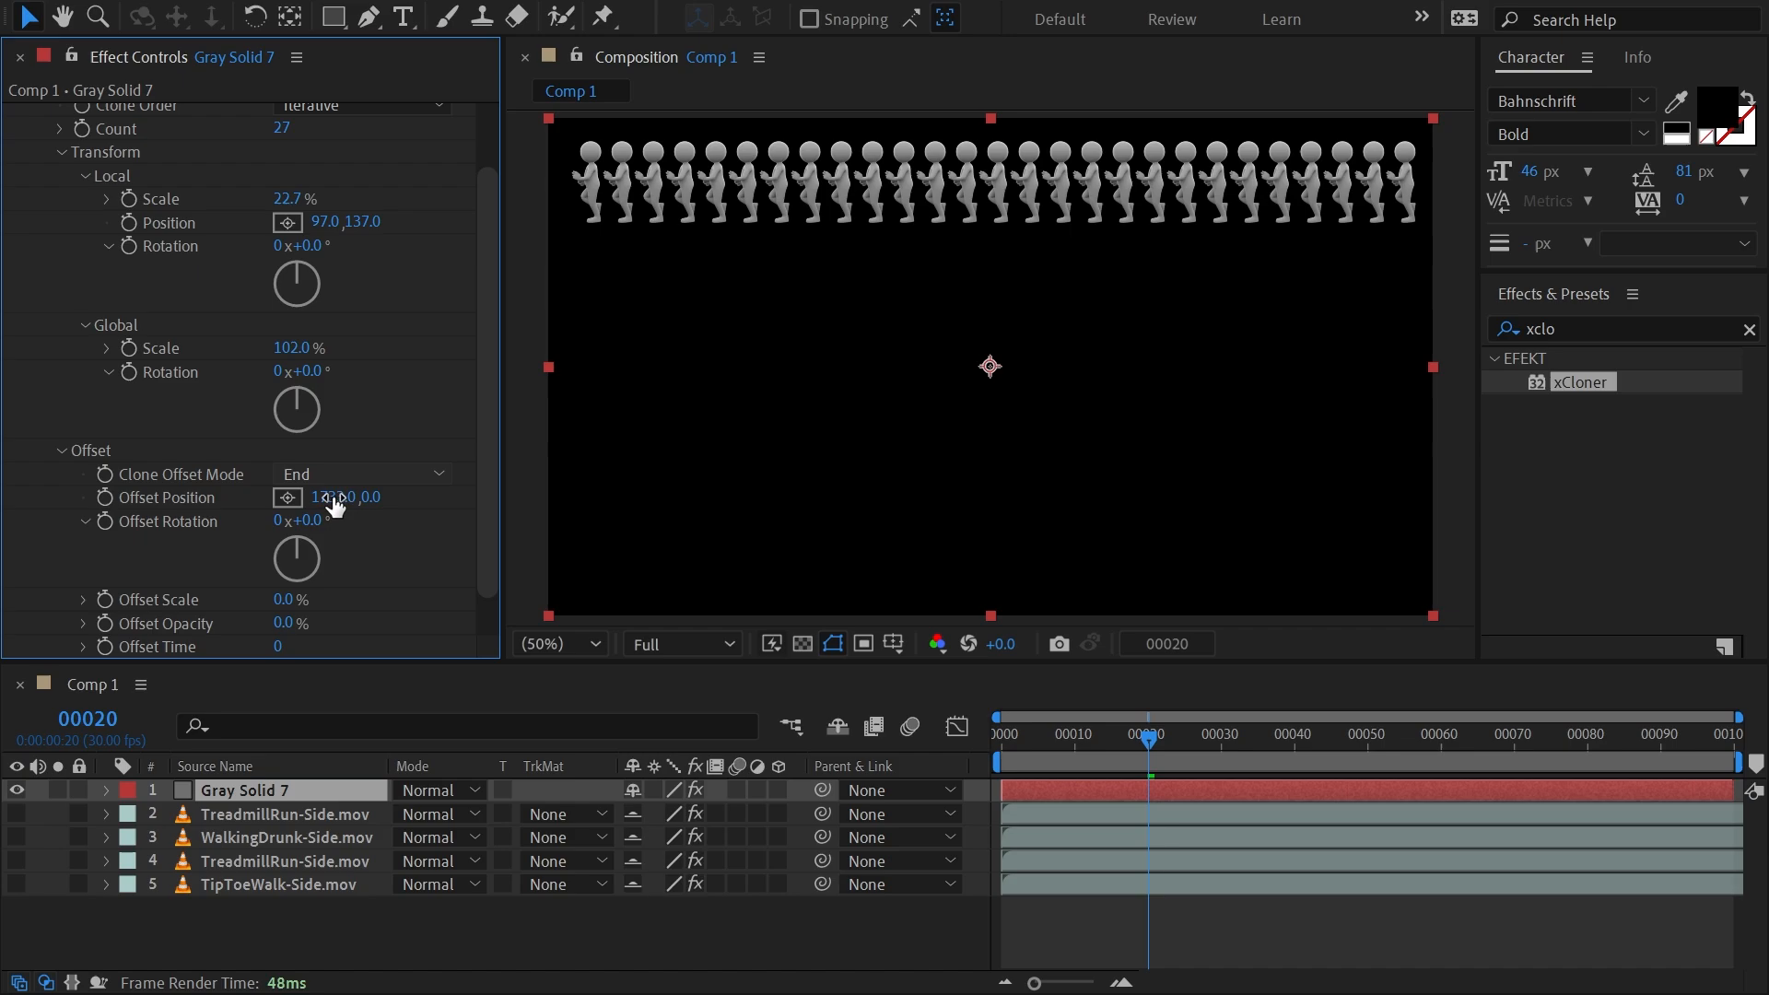
drag(339, 510, 322, 498)
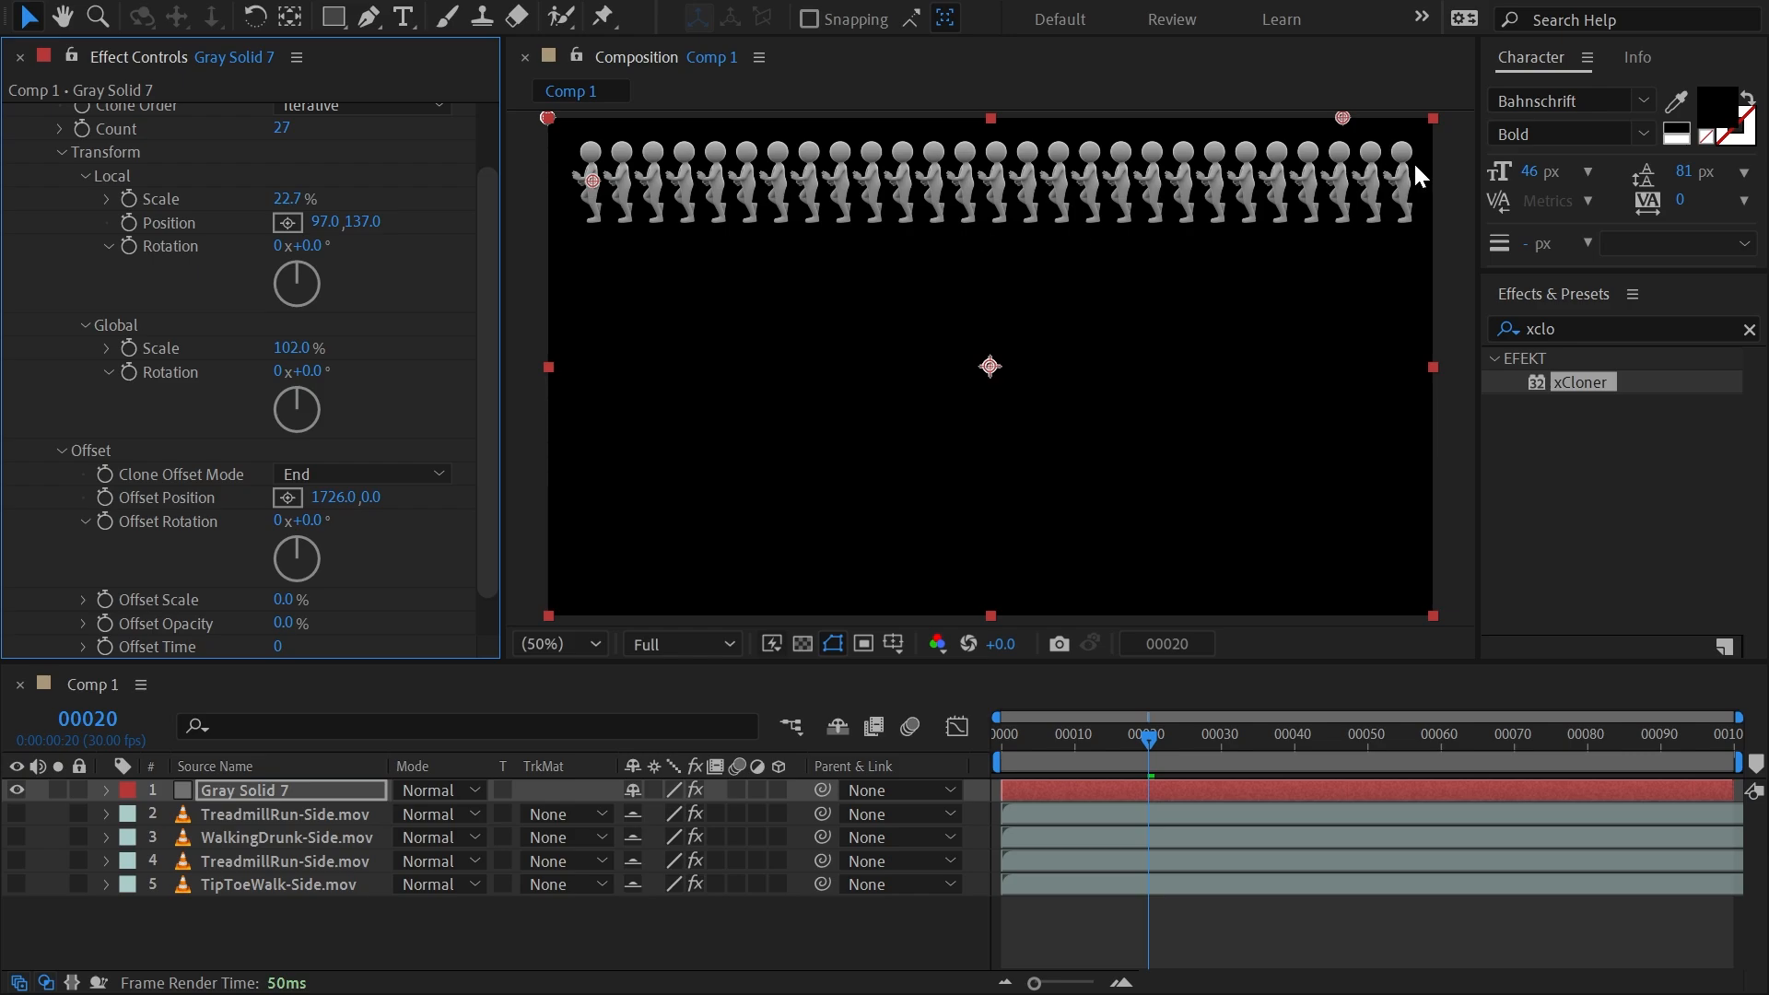
Switch the clone offset mode to Step to compare it, and return it to End.
click(339, 481)
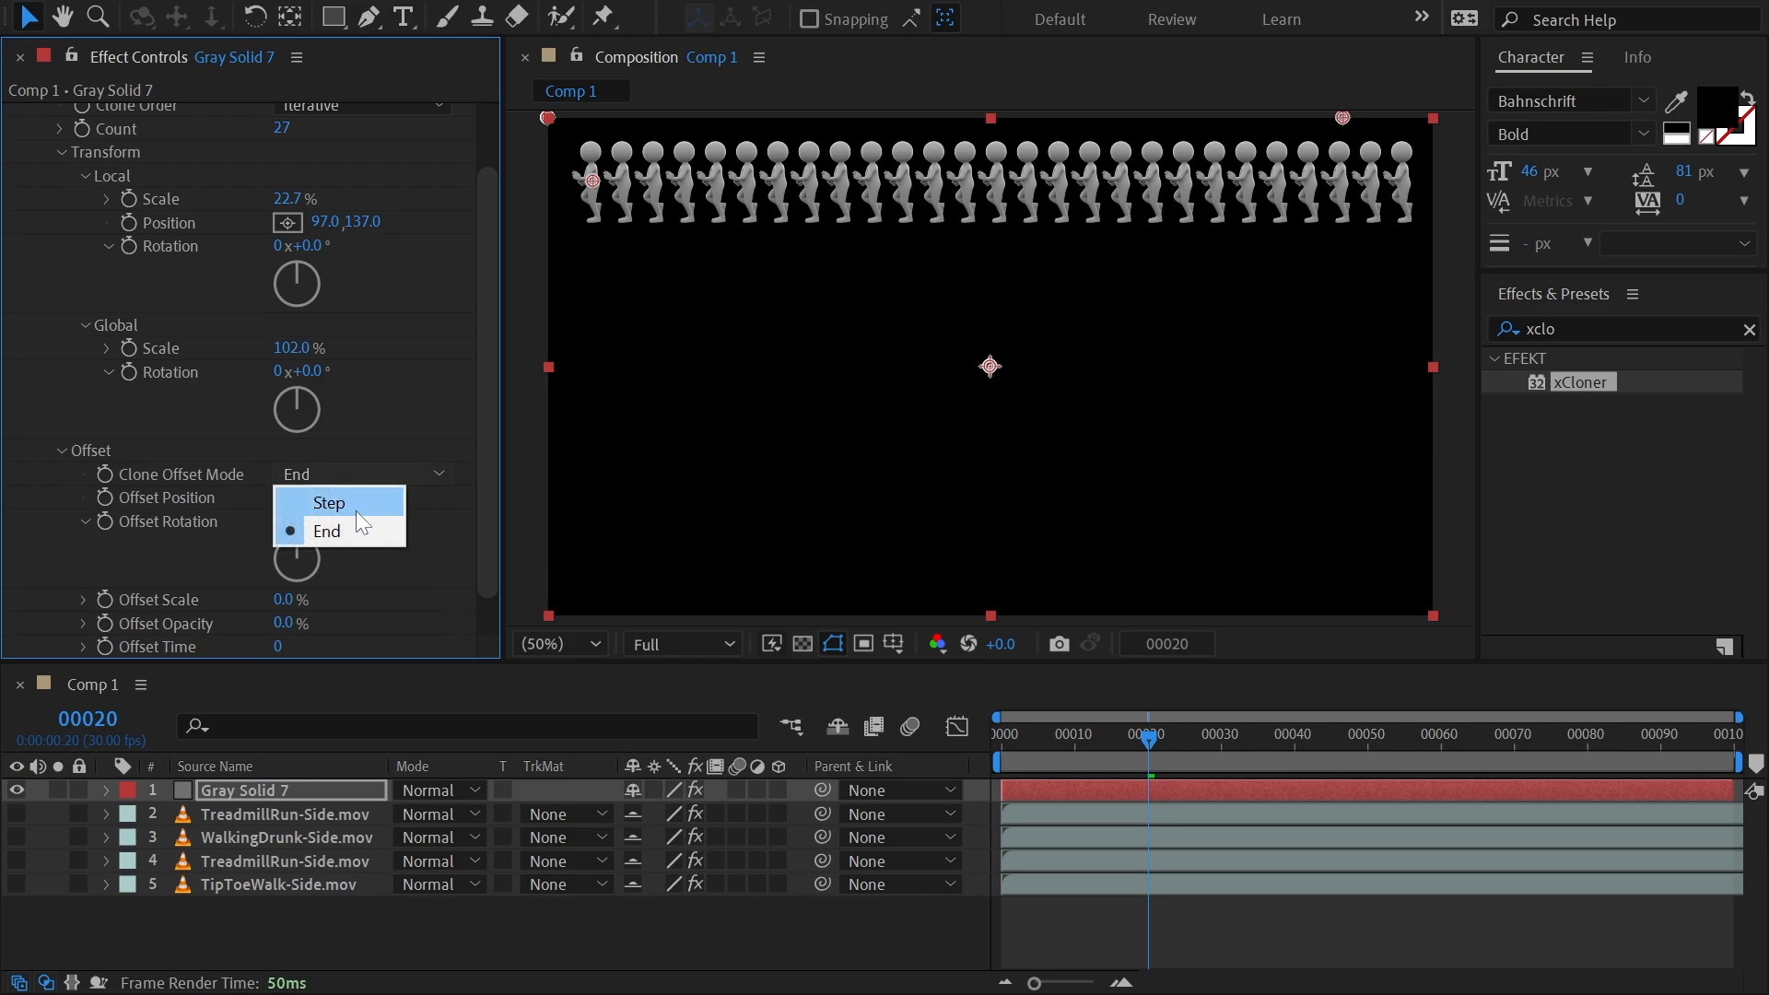
click(353, 505)
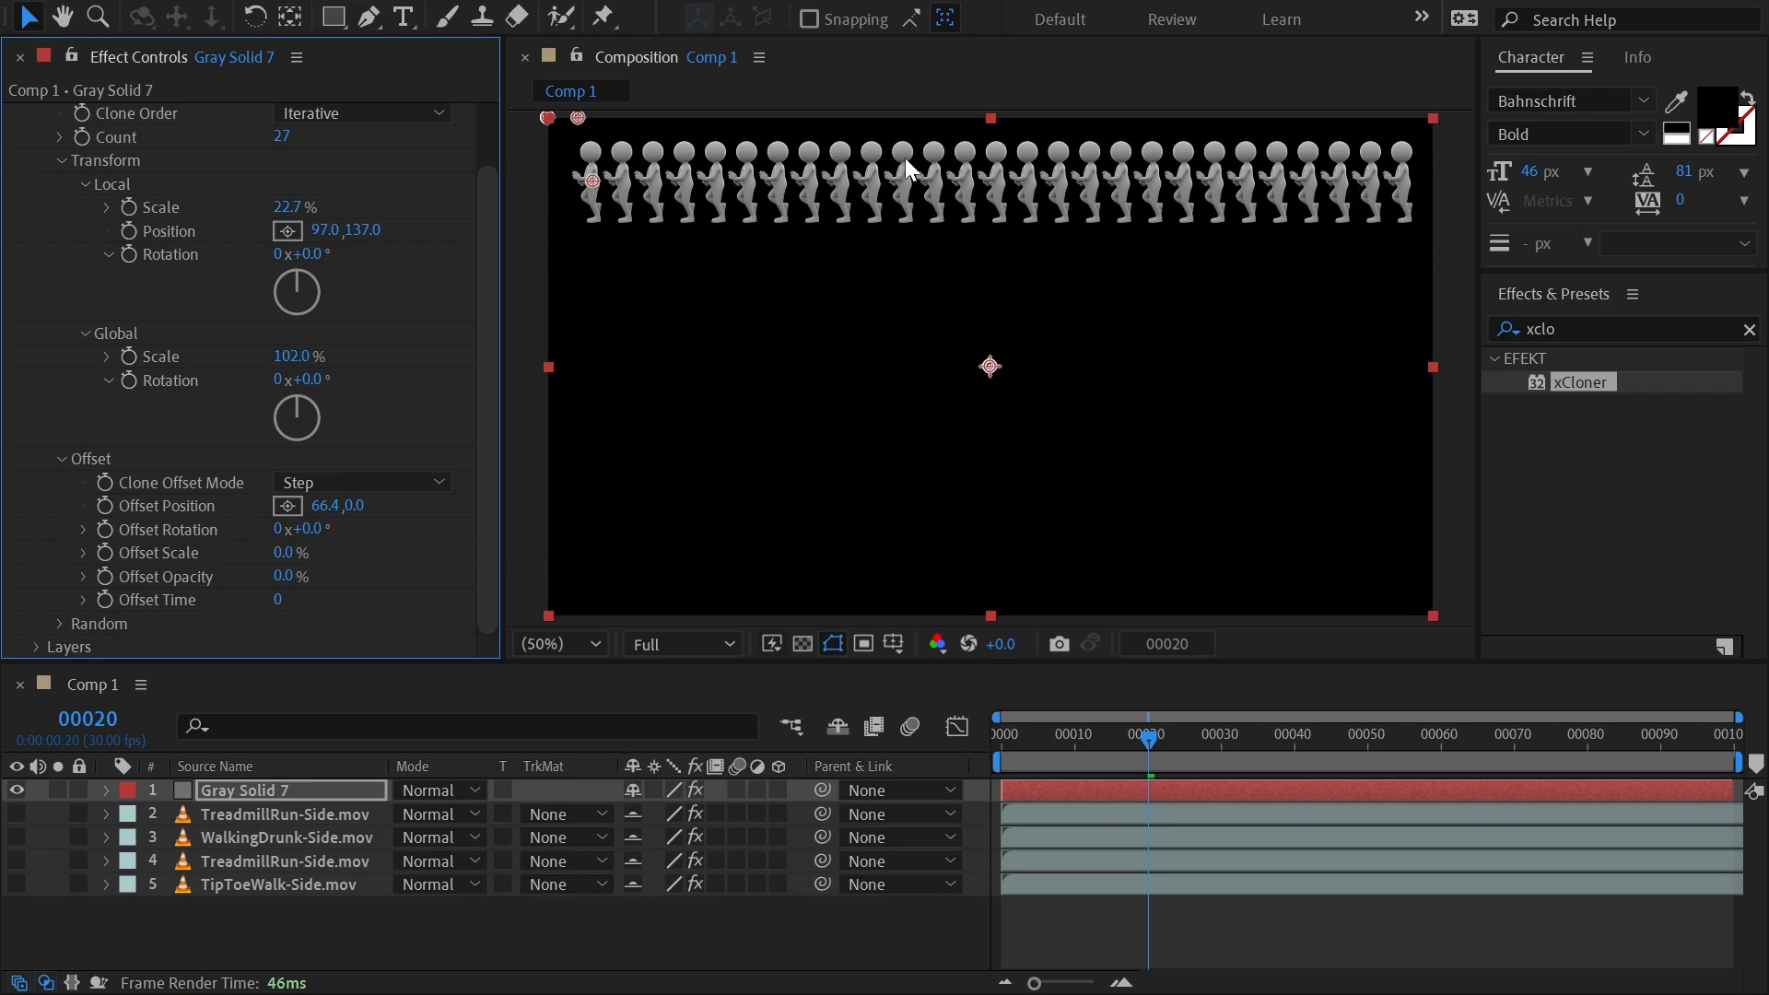
click(393, 481)
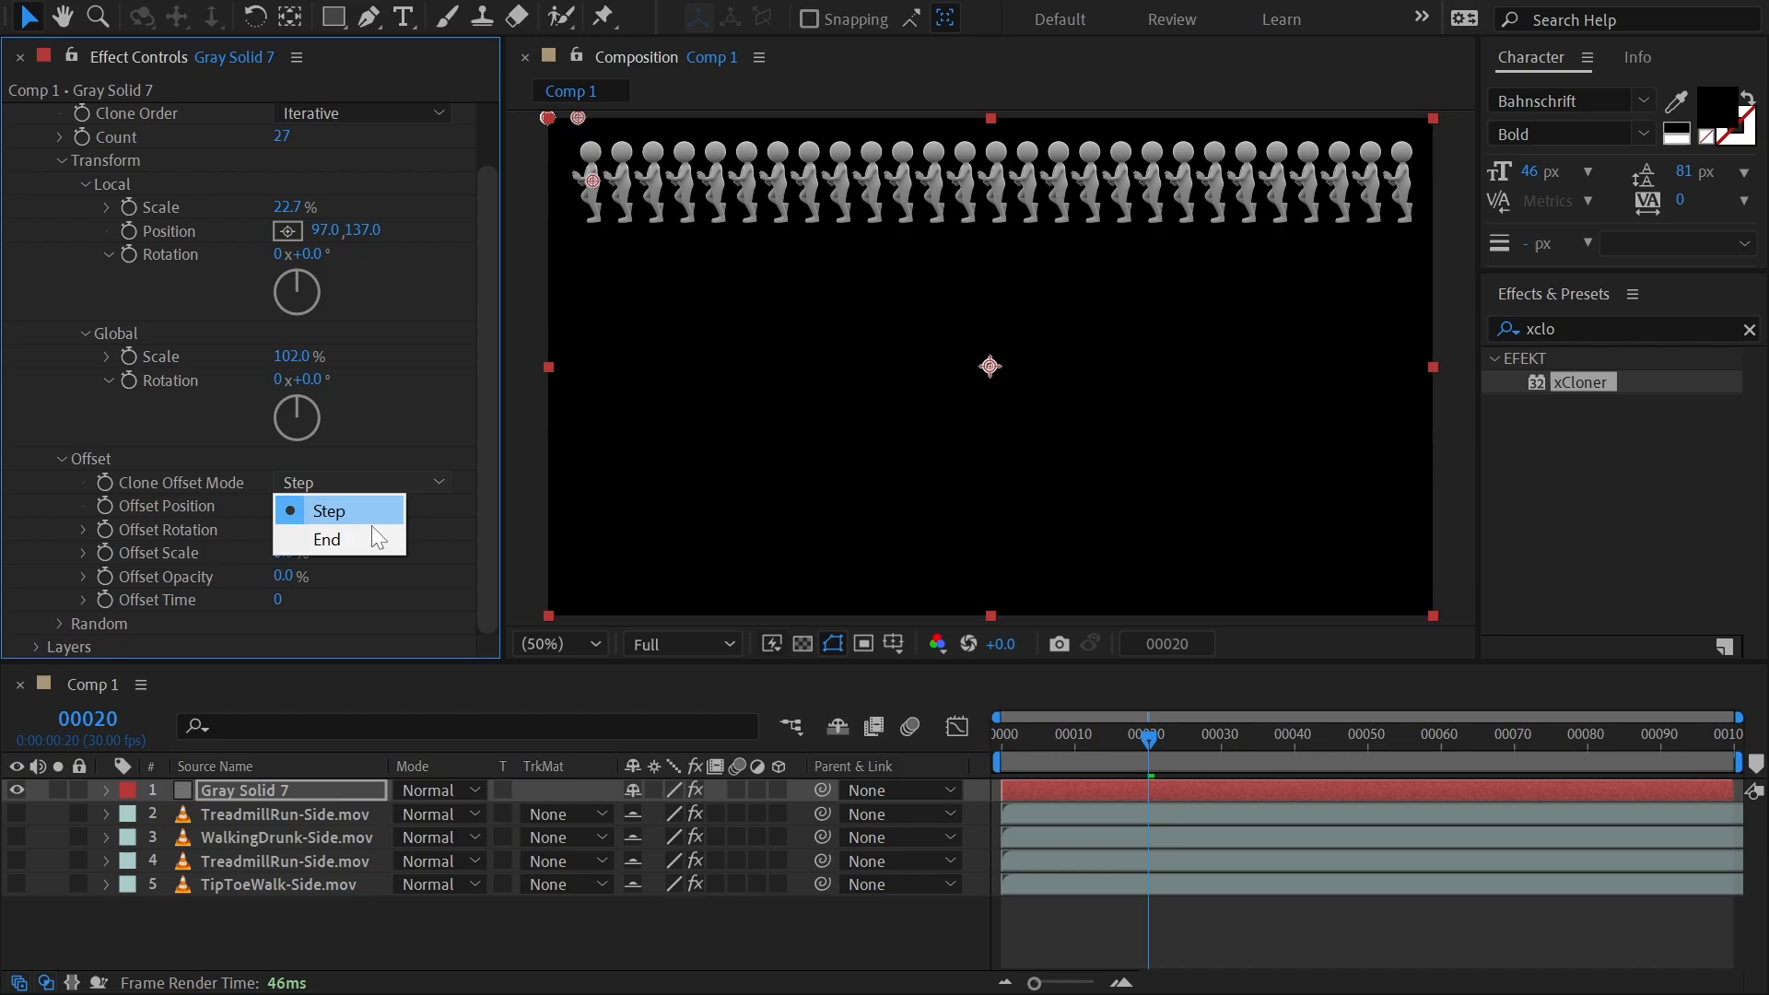
click(368, 533)
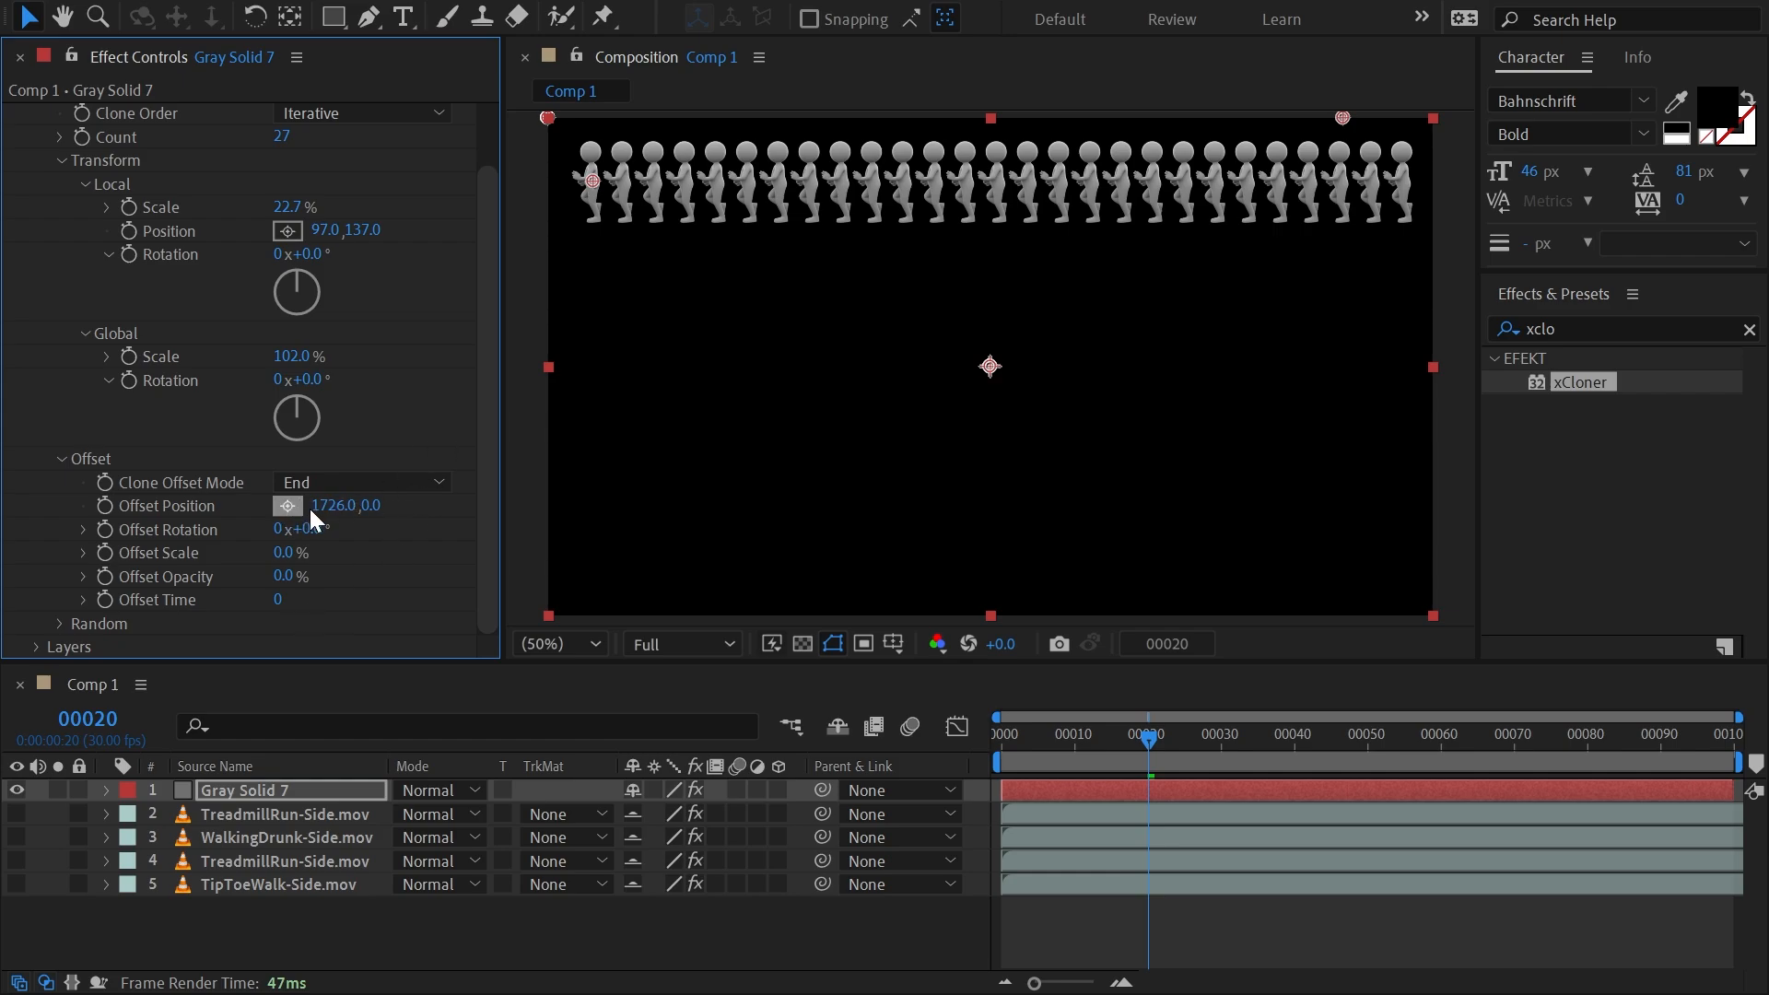
Slope the row of clones diagonally by setting the offset position to 1659, 659 in End mode.
mouse_move(327, 505)
mouse_down()
mouse_move(277, 506)
mouse_move(364, 506)
mouse_move(2, 523)
mouse_move(256, 529)
mouse_up()
mouse_move(371, 505)
mouse_down()
mouse_move(1124, 571)
mouse_move(979, 572)
mouse_move(1099, 571)
mouse_up()
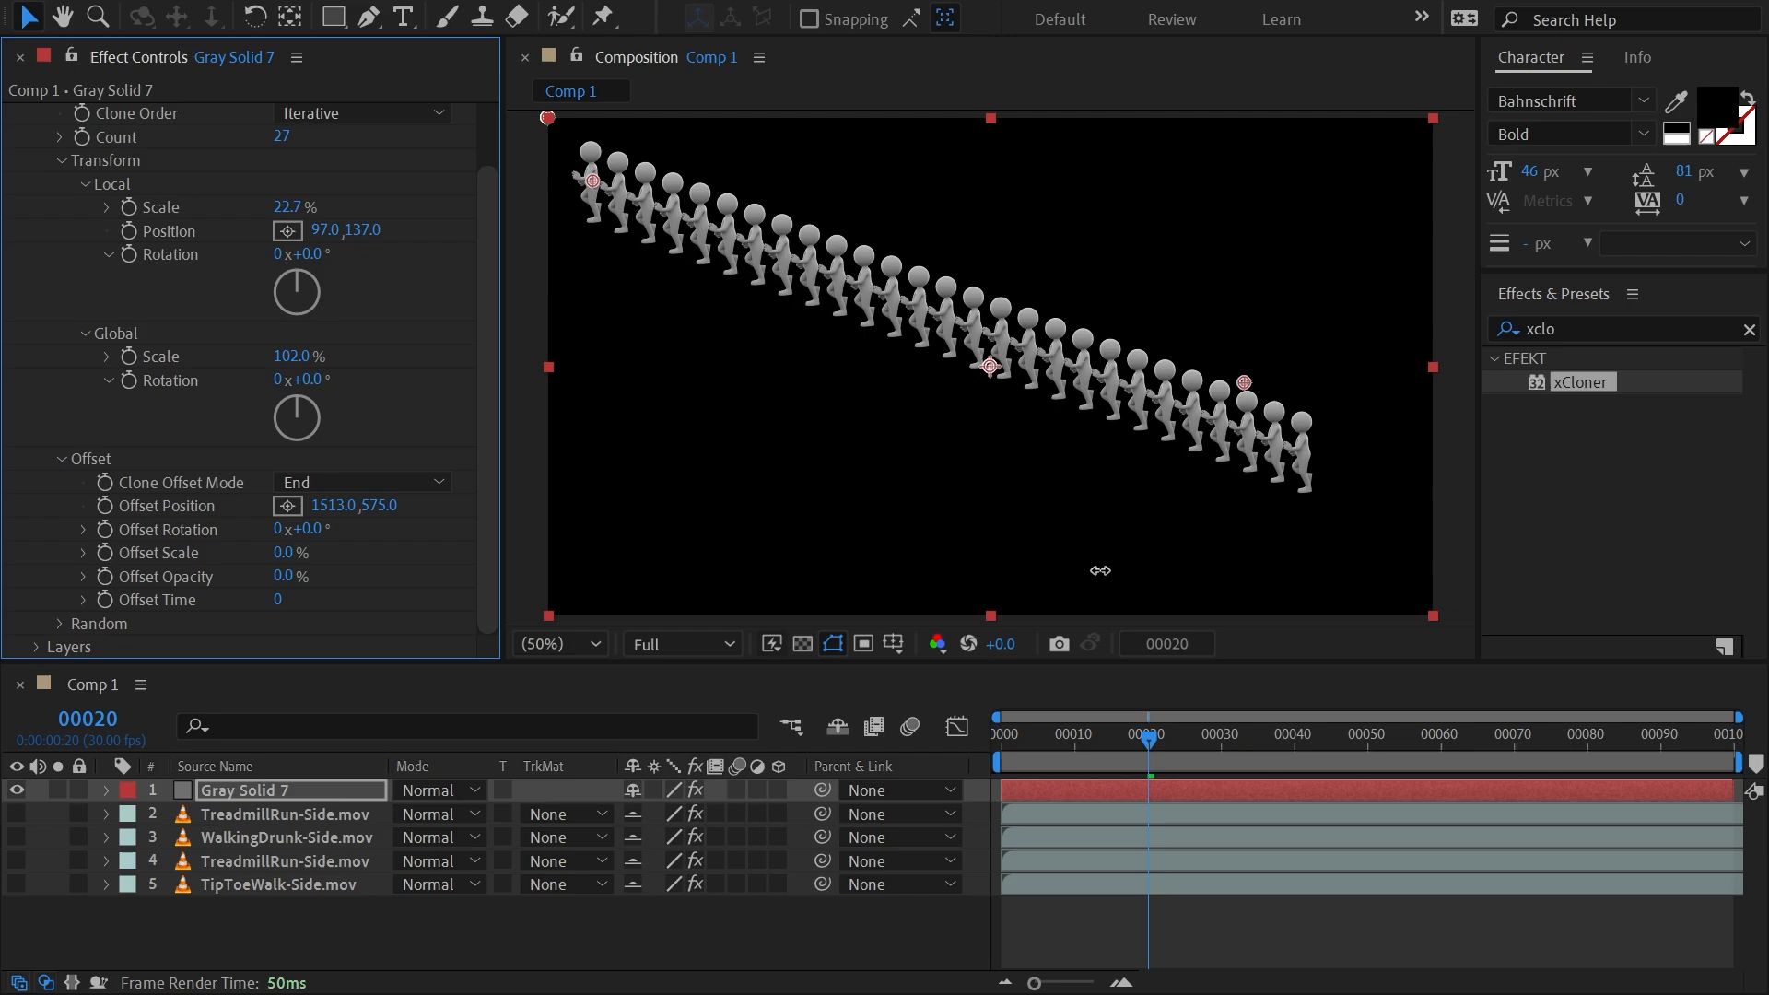
drag(341, 518, 506, 516)
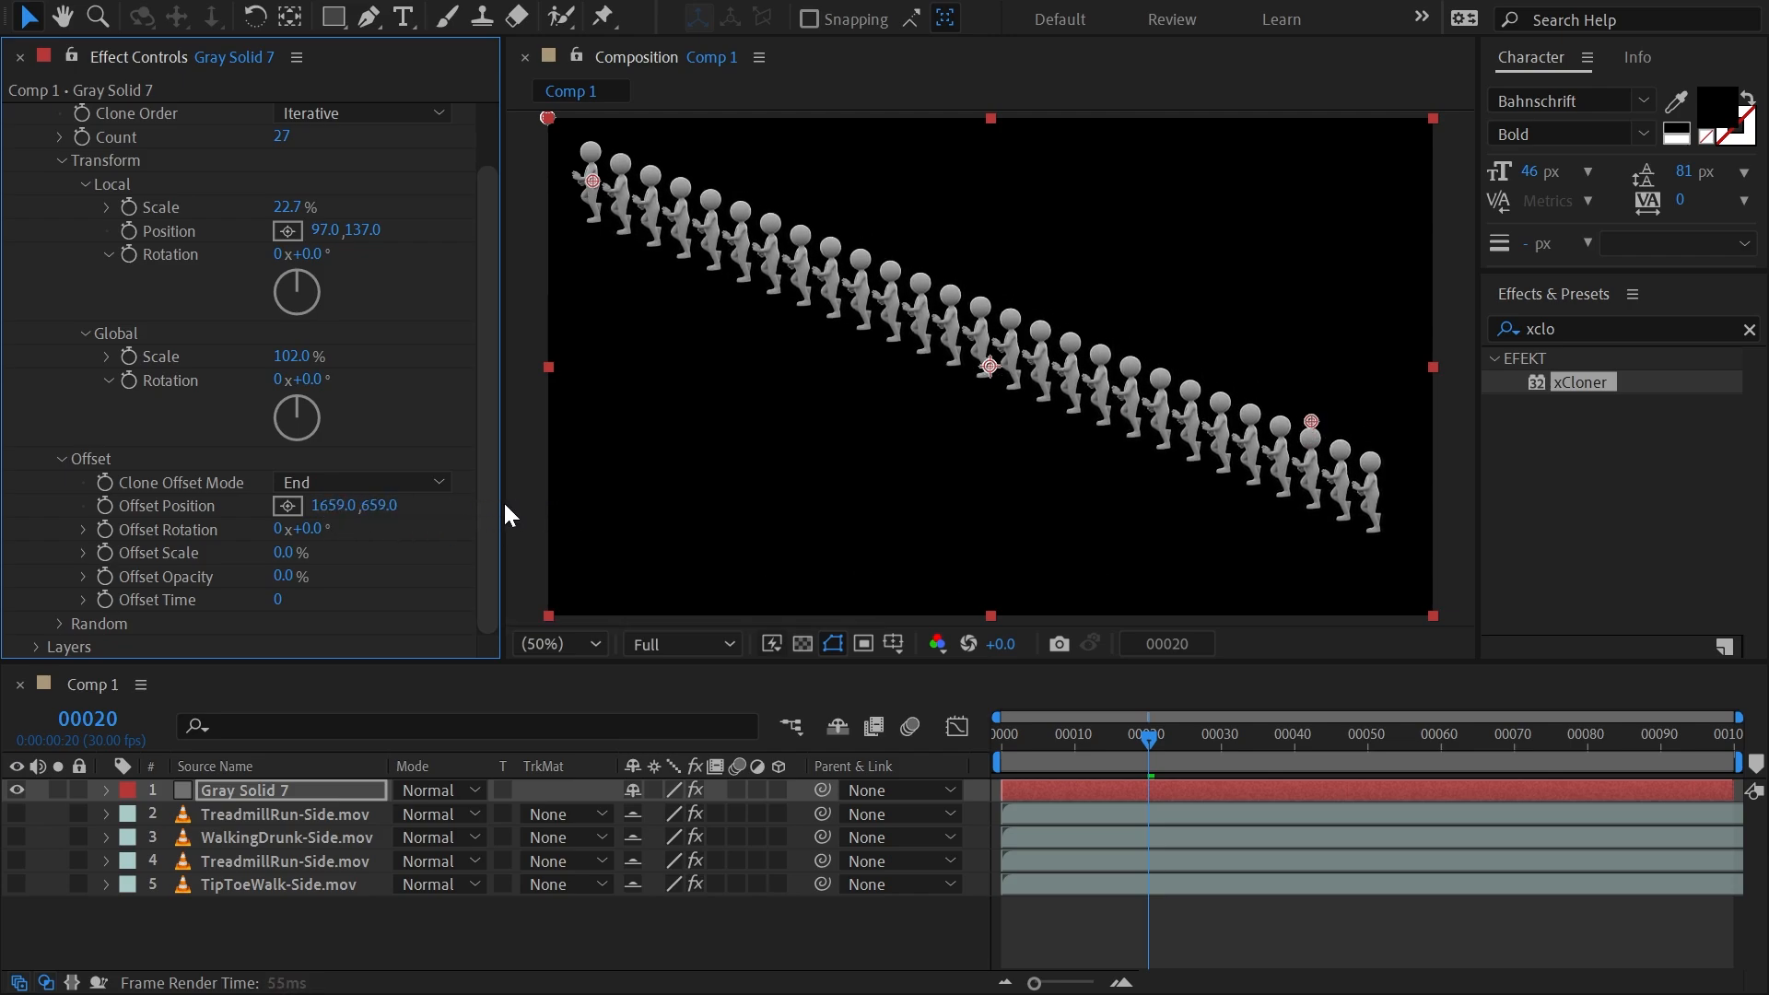
Change the clone offset mode to Step and set the per-clone offset position to 64.8, 27.3.
click(351, 482)
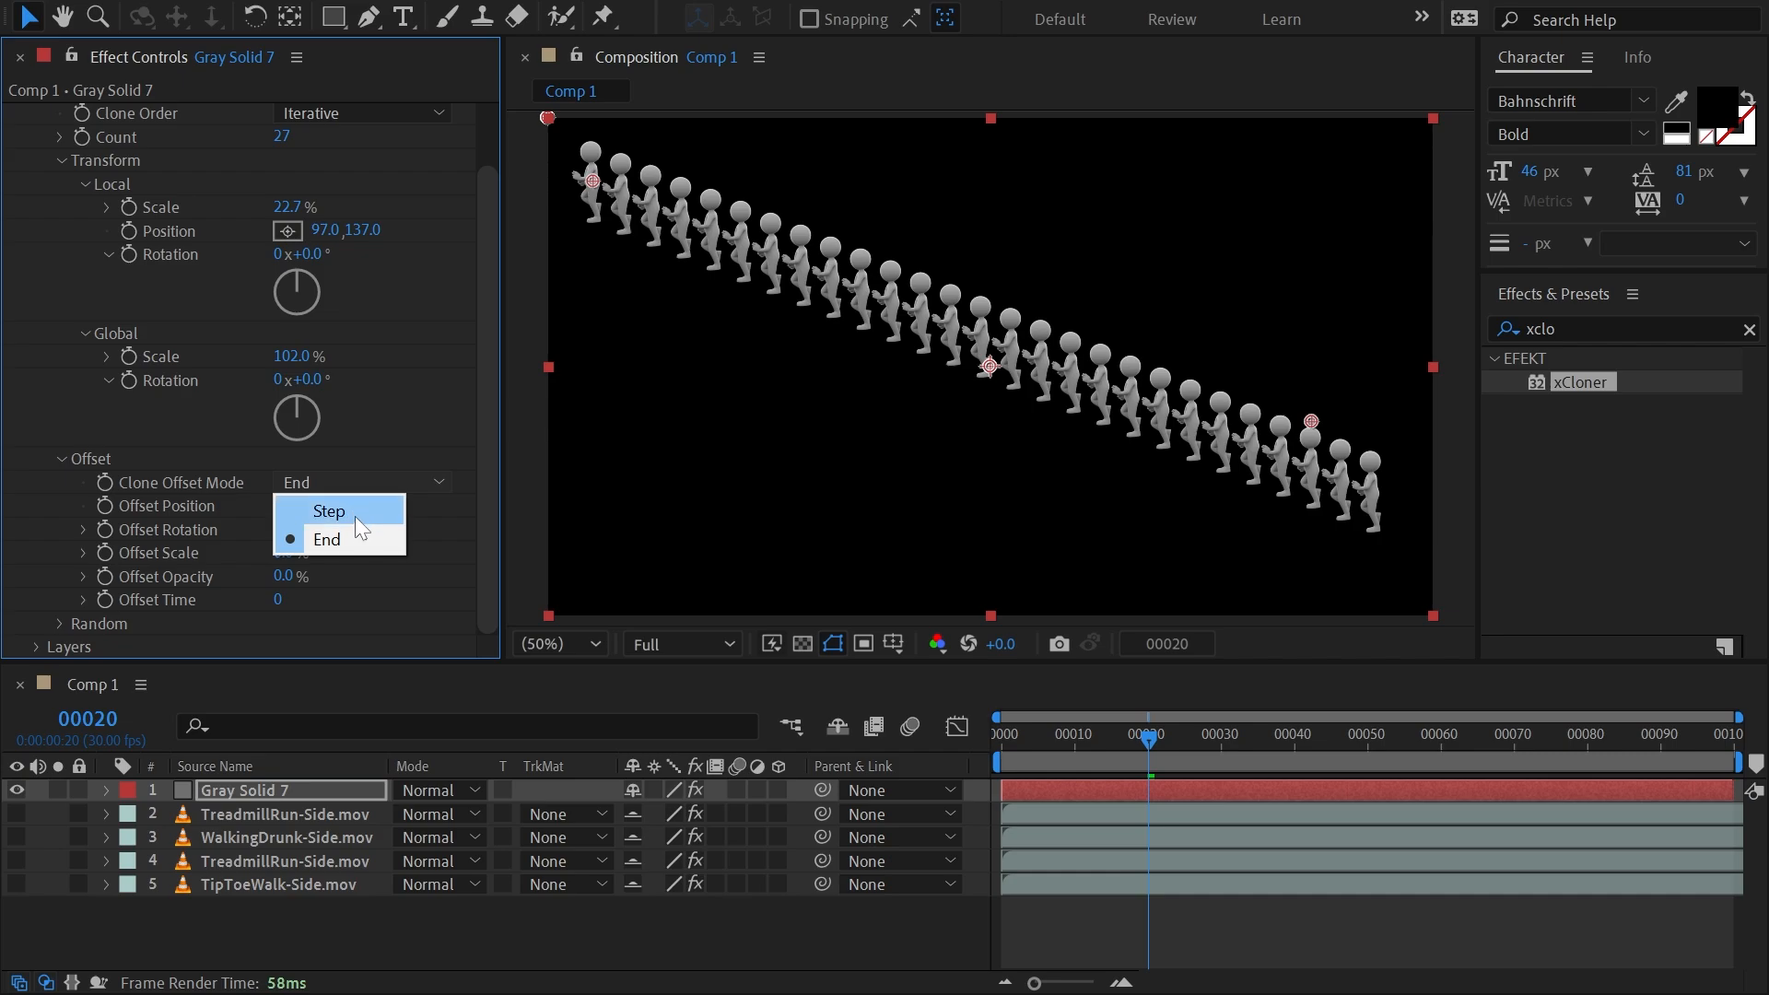
click(351, 513)
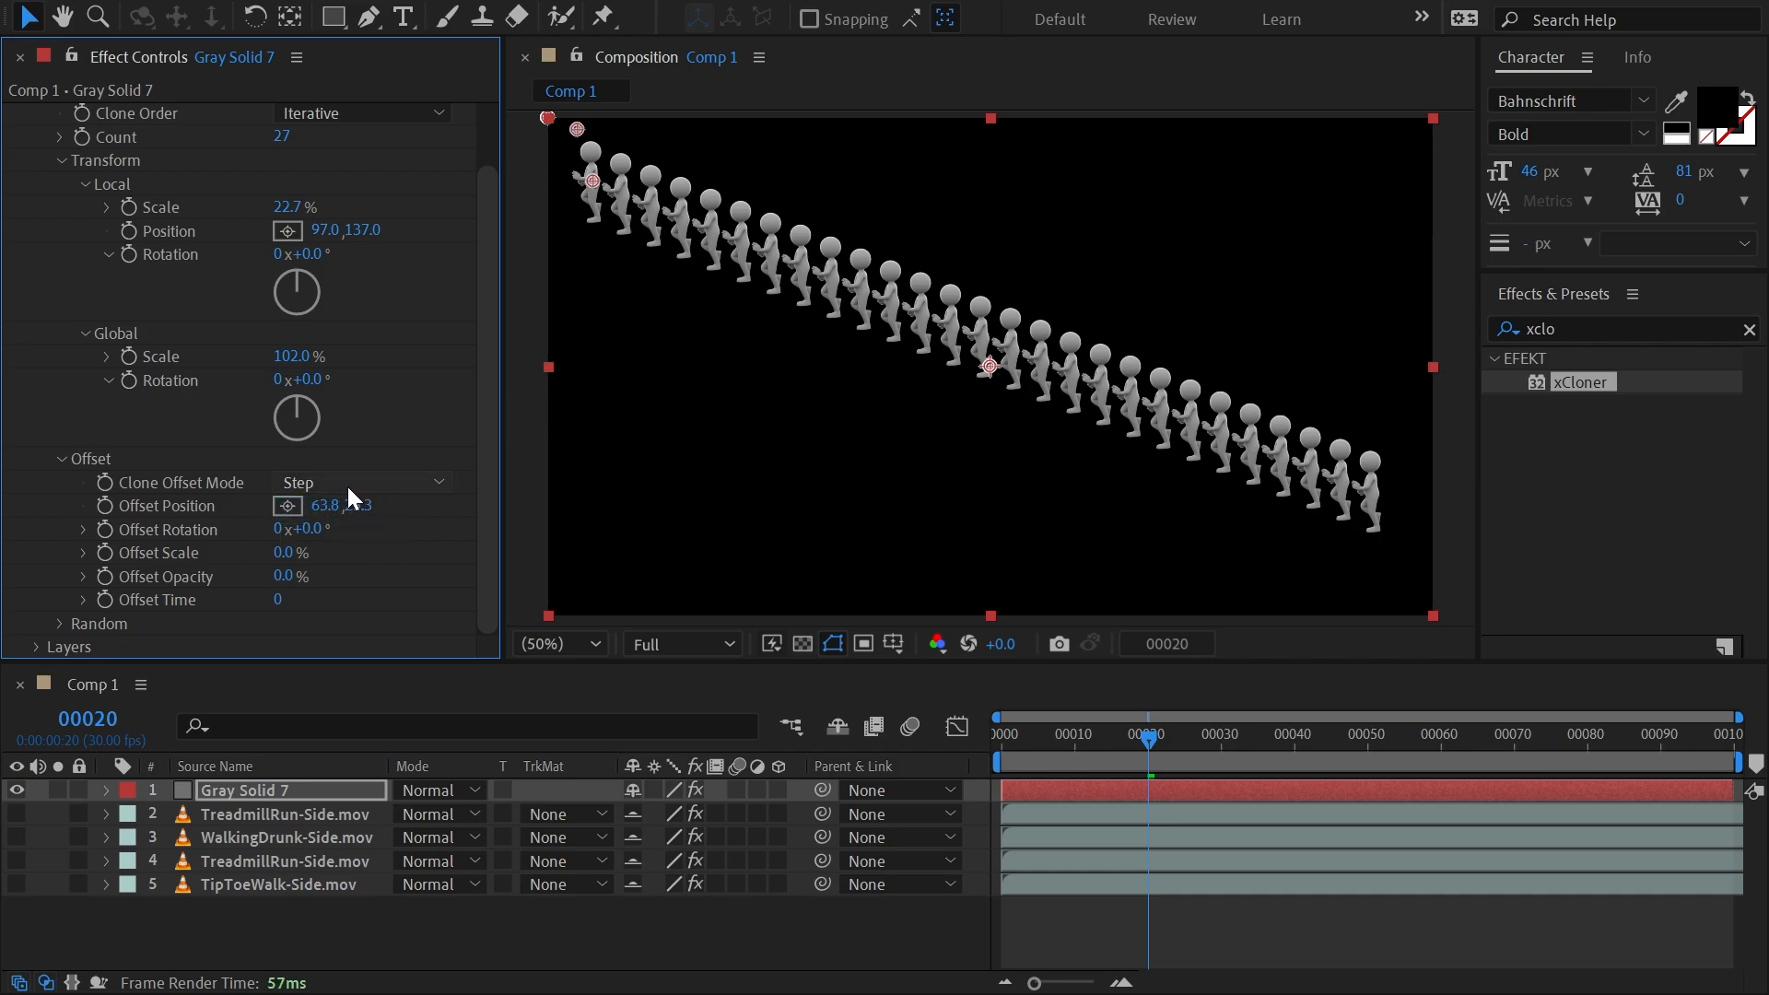
drag(324, 507, 358, 508)
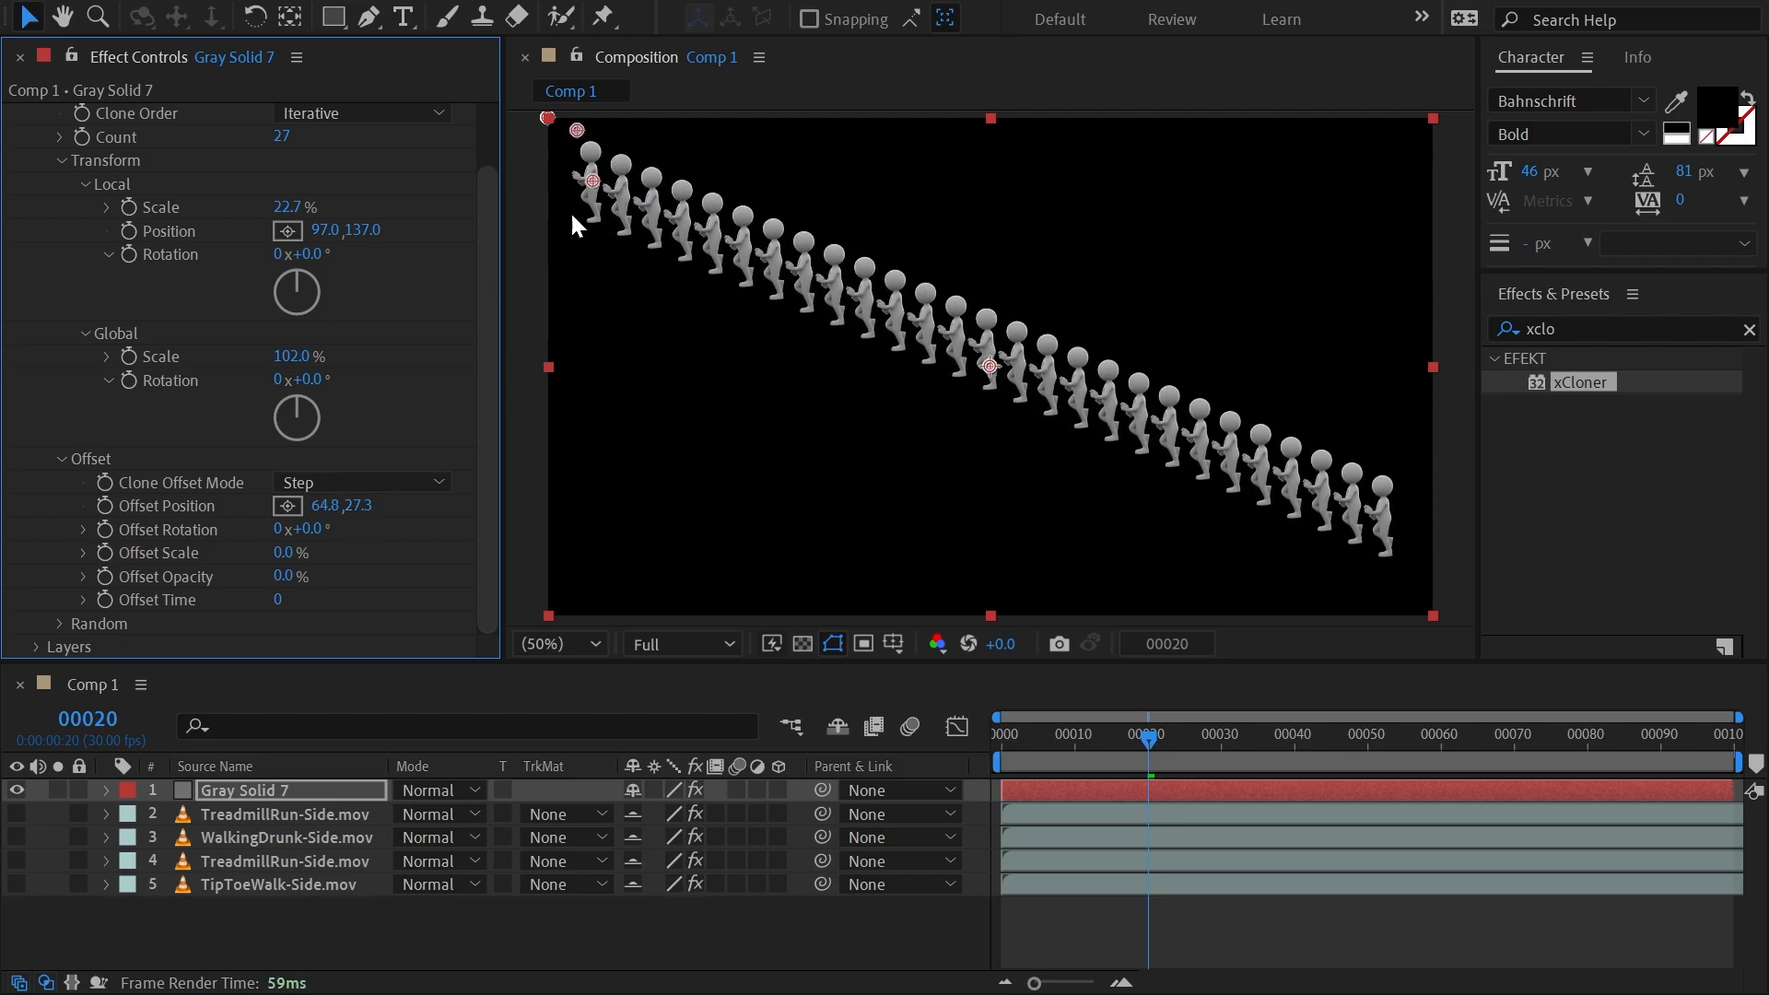
Return the clone offset mode to End and set the offset rotation to 2° and the offset scale to 65%.
click(369, 482)
click(356, 540)
mouse_move(318, 542)
mouse_down()
mouse_move(688, 529)
mouse_move(1010, 556)
mouse_move(106, 556)
mouse_up()
drag(94, 578, 424, 601)
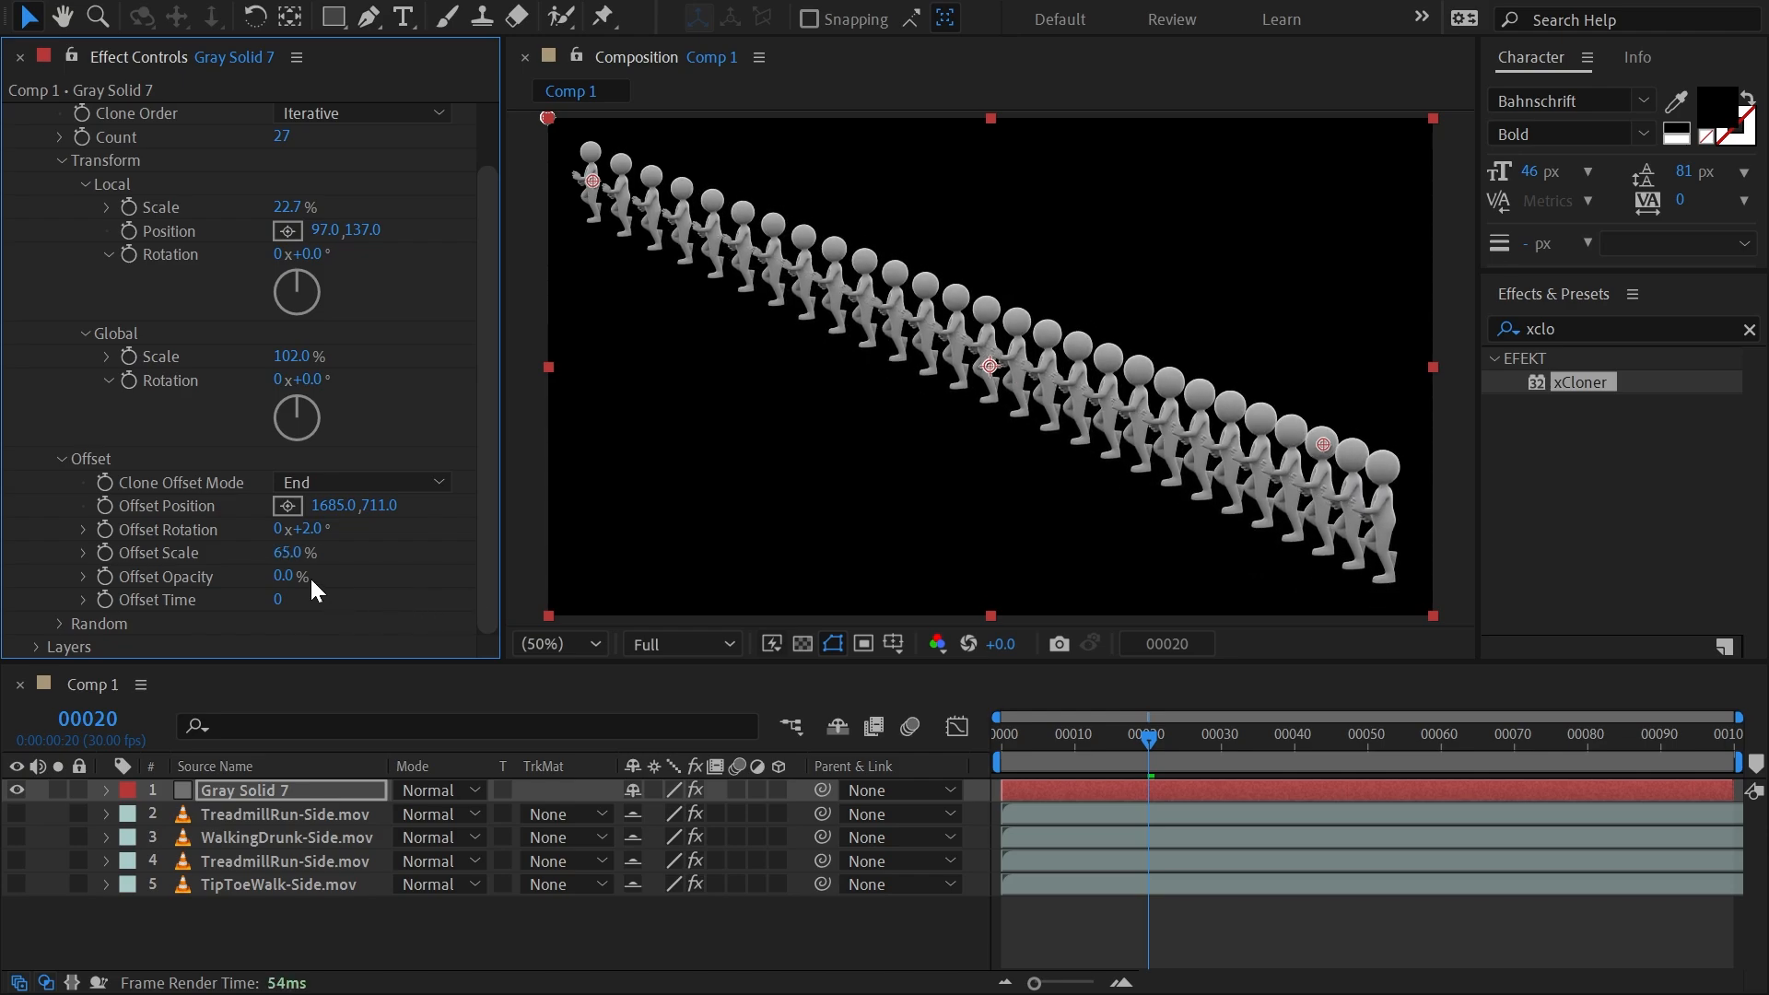
Try an offset opacity of 100% on the clones and reduce it to 5.2%.
drag(287, 582, 1106, 578)
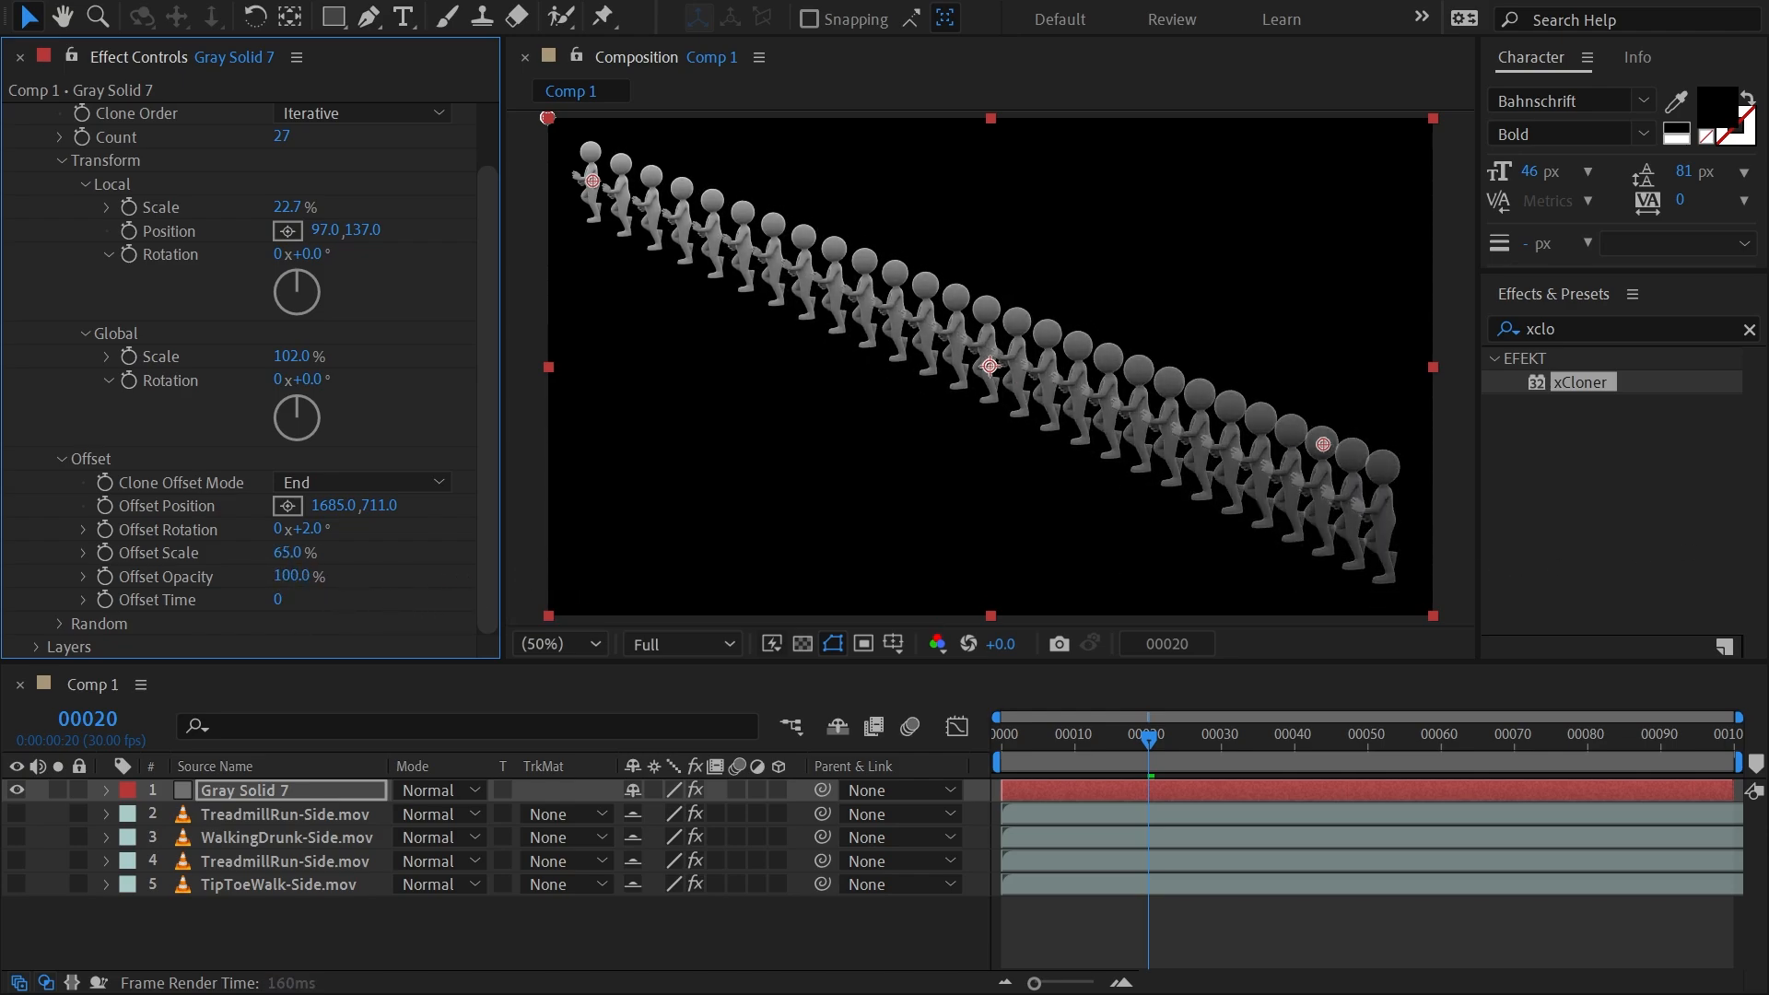
drag(1382, 553, 566, 559)
mouse_move(184, 552)
mouse_down()
mouse_move(1626, 516)
mouse_move(698, 562)
mouse_move(977, 527)
mouse_up()
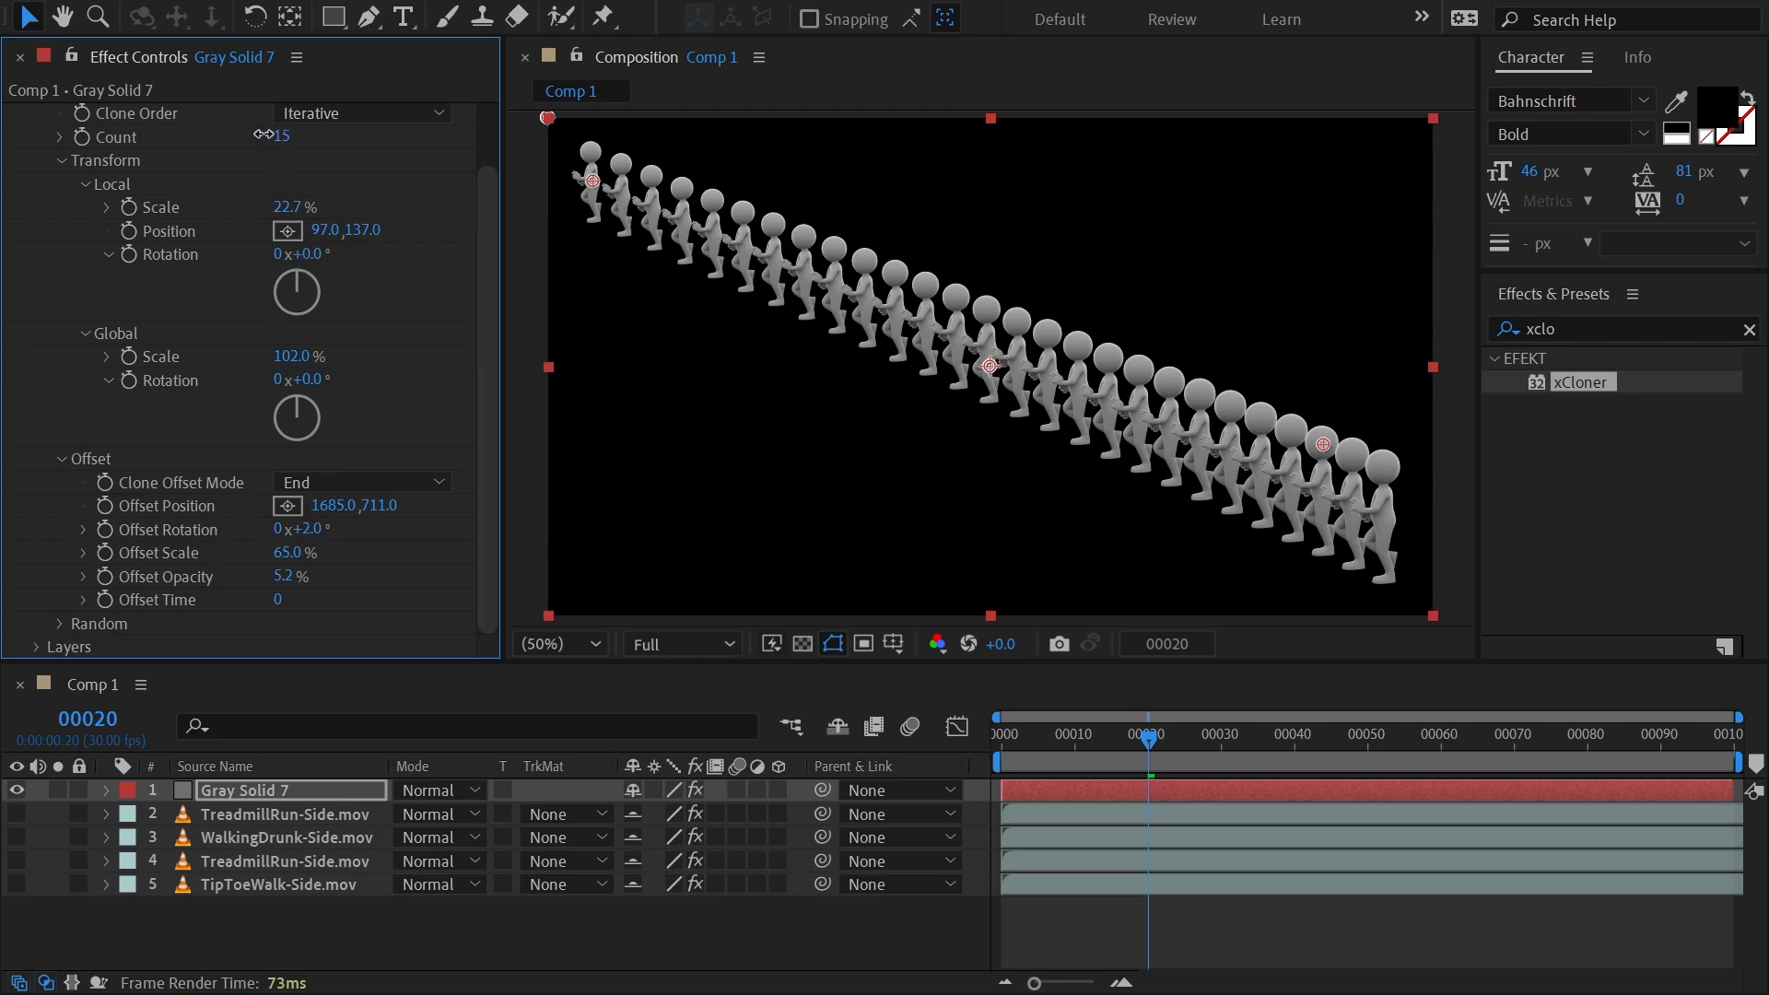
Compare count changes in both offset modes, using 24 clones in End mode and 25 in Step mode.
mouse_move(263, 134)
mouse_down()
mouse_move(241, 135)
mouse_move(307, 146)
mouse_move(260, 147)
mouse_move(299, 148)
mouse_move(281, 150)
mouse_up()
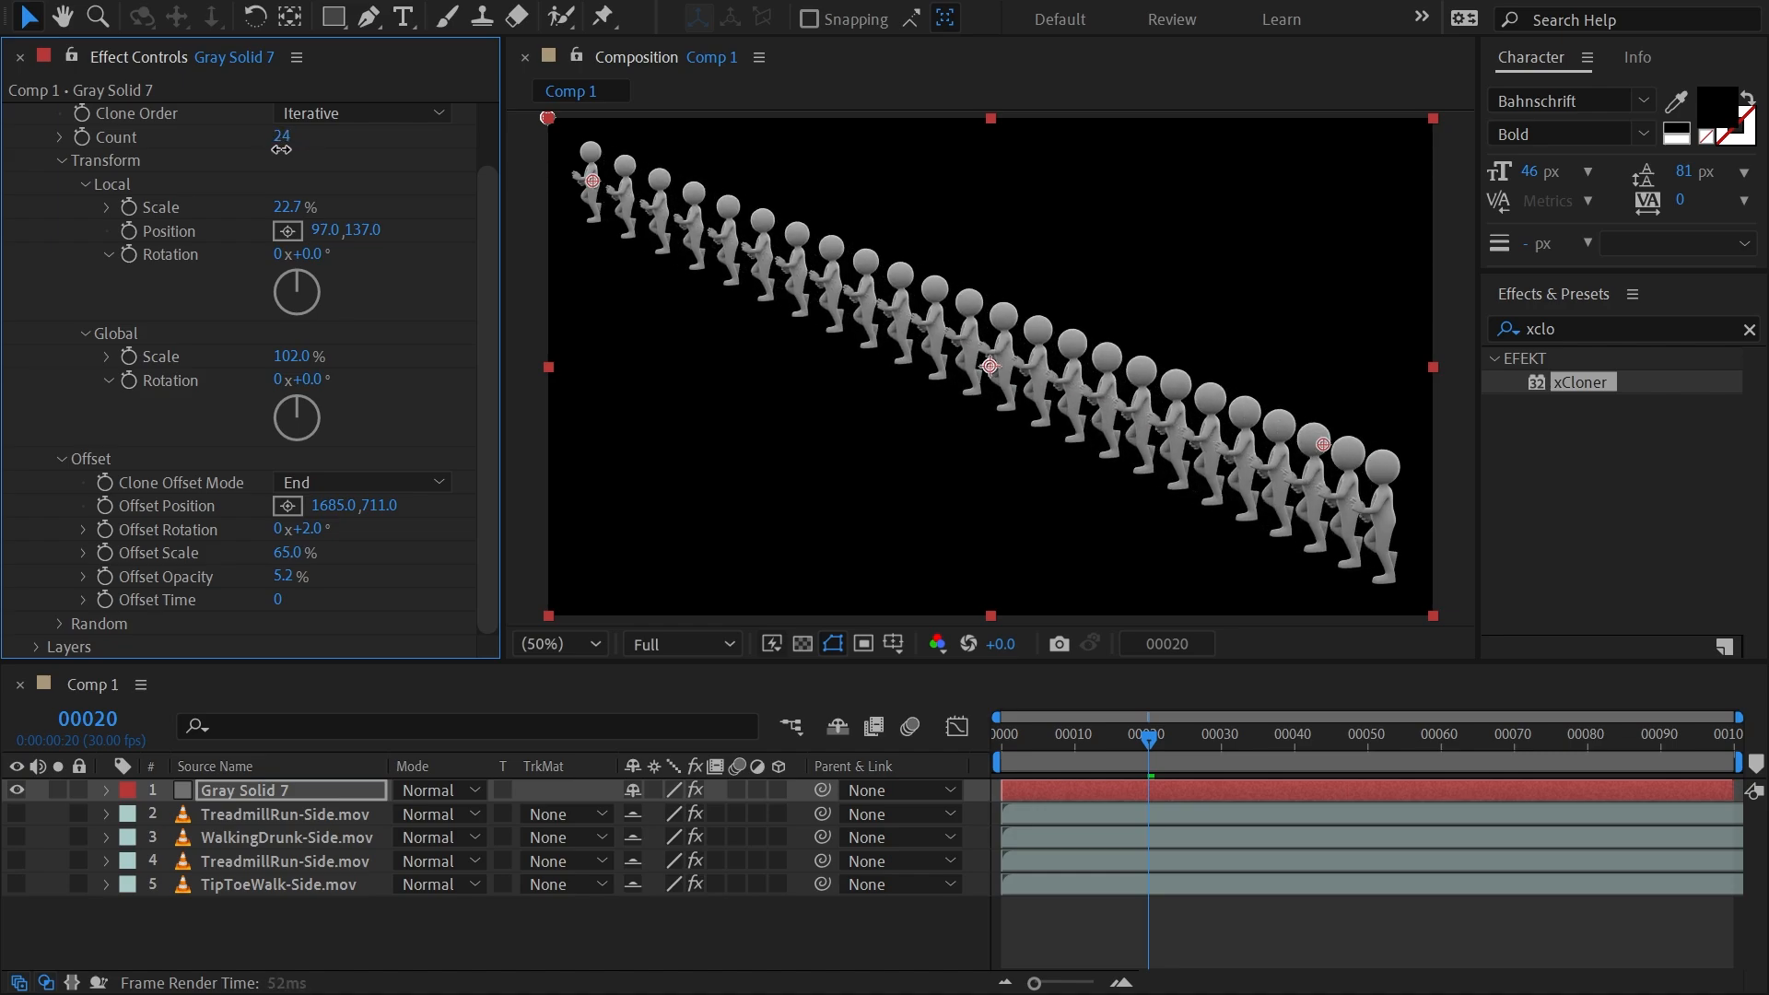
click(345, 482)
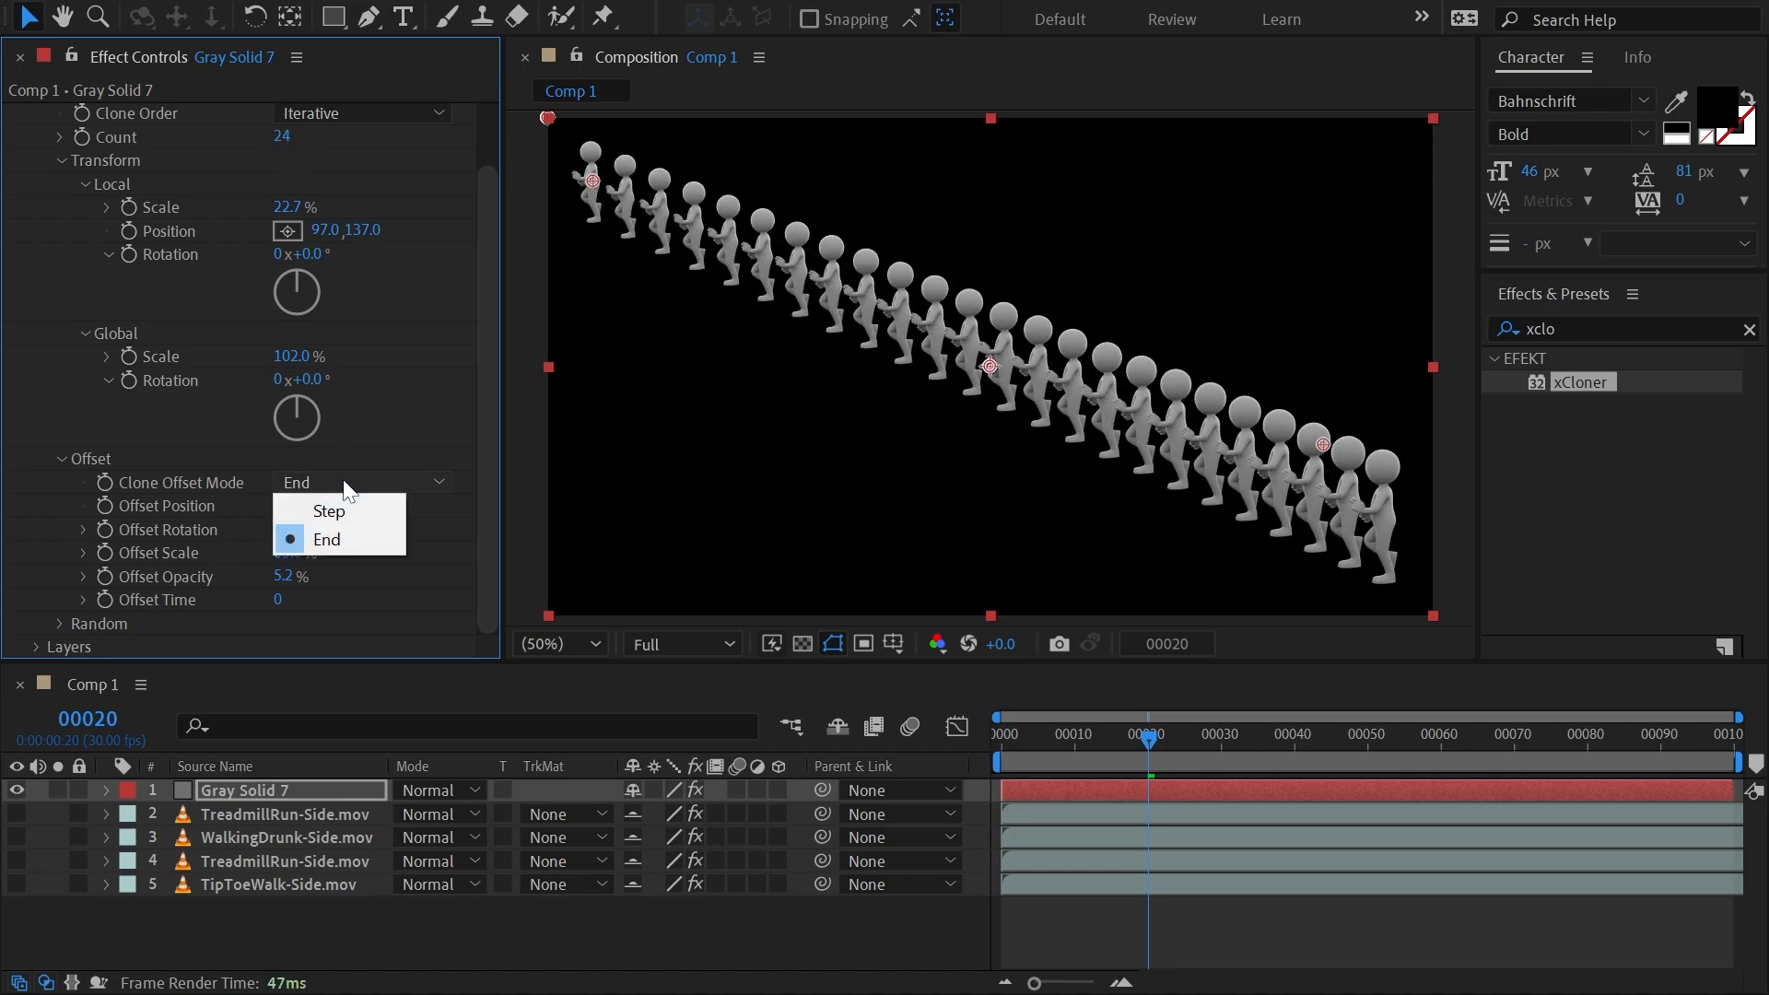
click(343, 512)
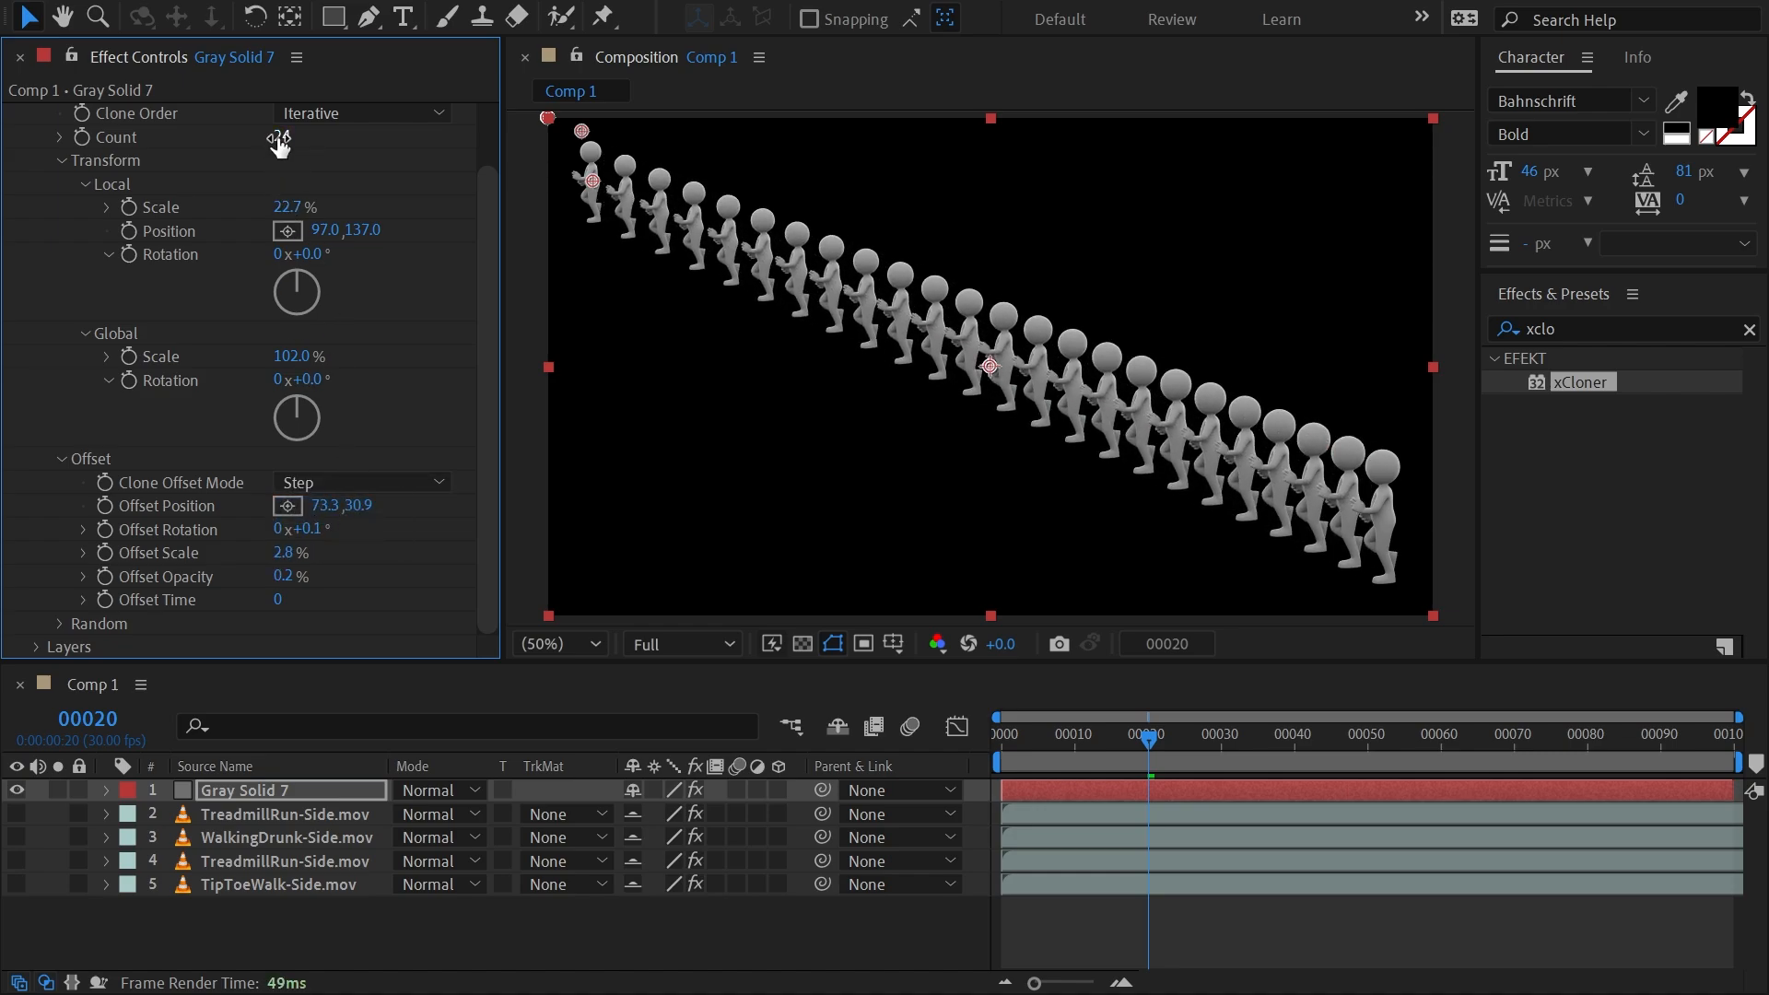
drag(273, 136, 300, 150)
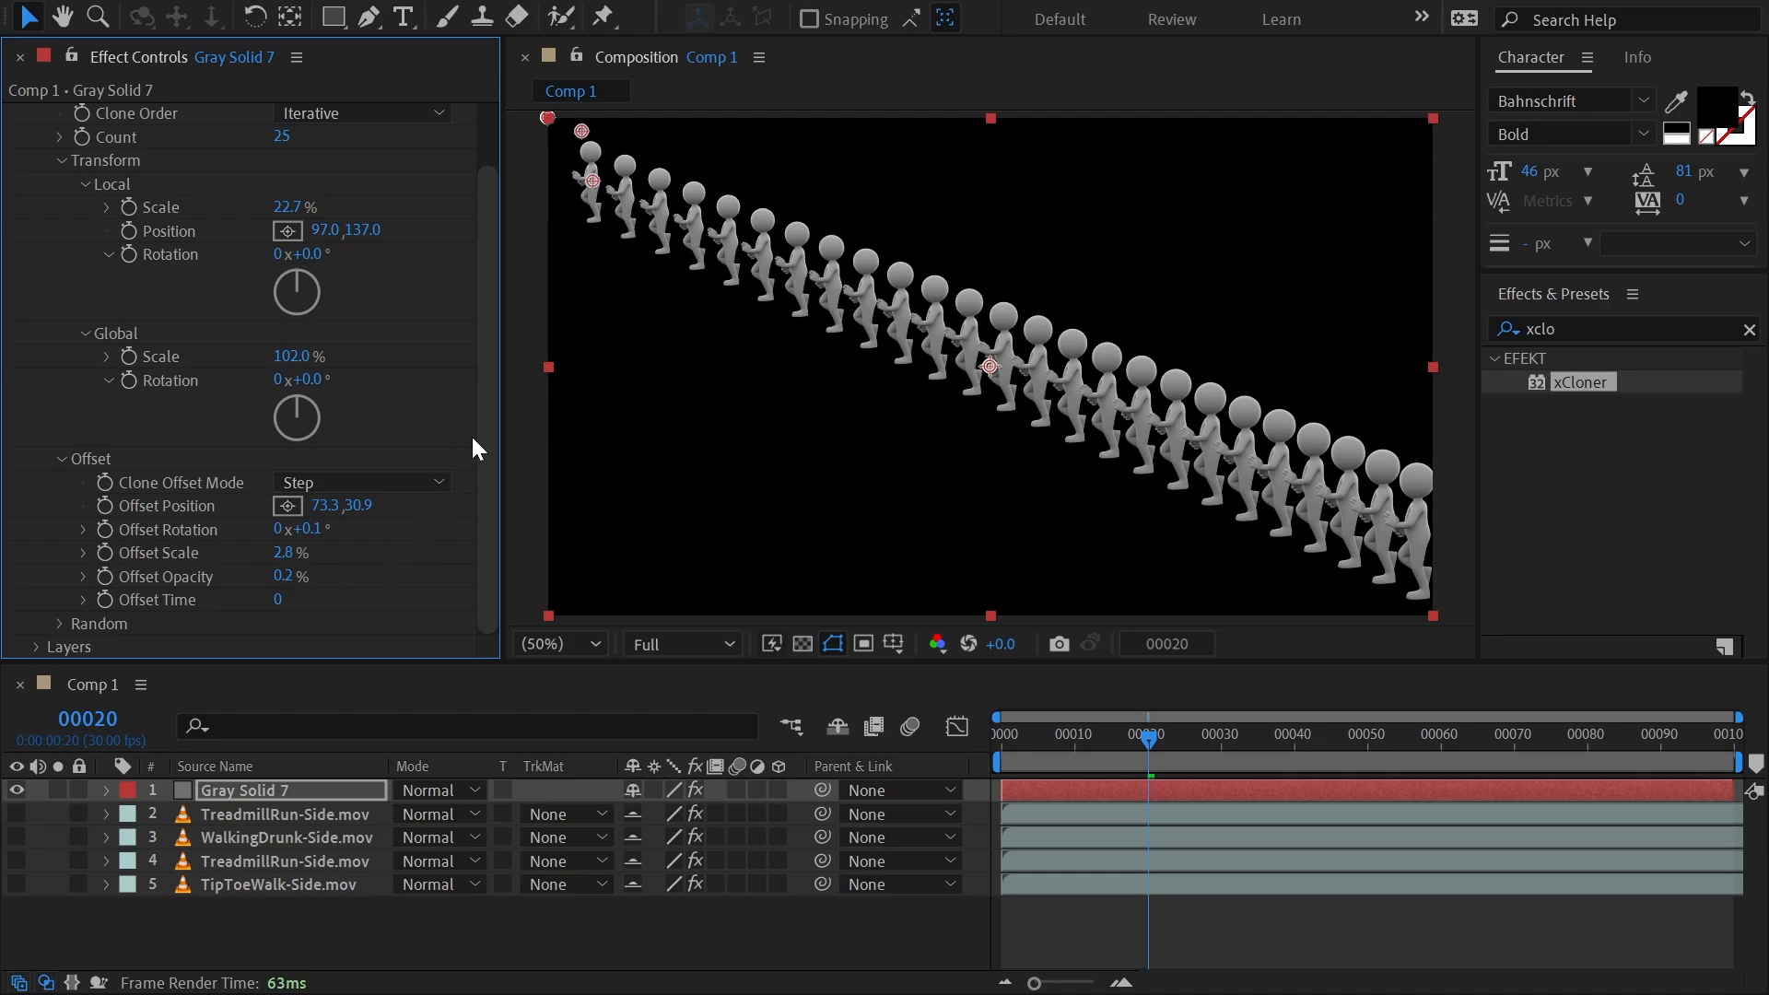
Scatter the clones with a random position of 75, 128.
click(59, 623)
scroll(57, 622, down, 3)
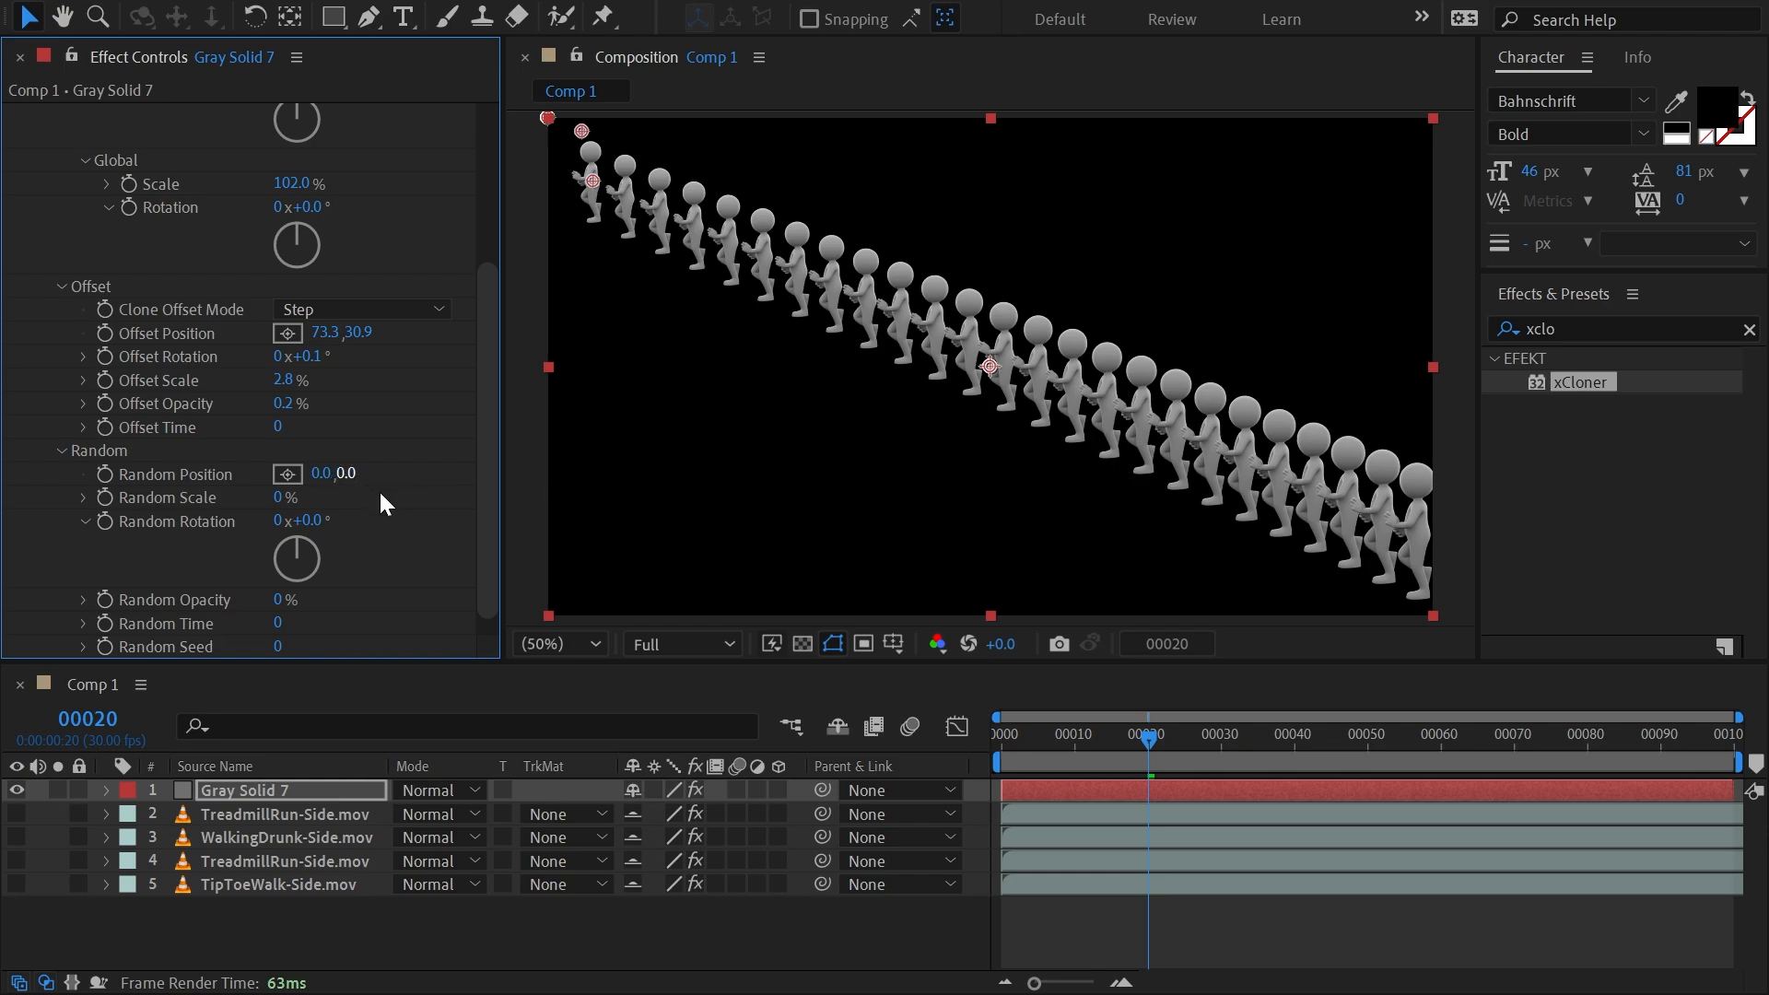
mouse_move(358, 472)
mouse_down()
mouse_move(549, 458)
mouse_move(492, 462)
mouse_up()
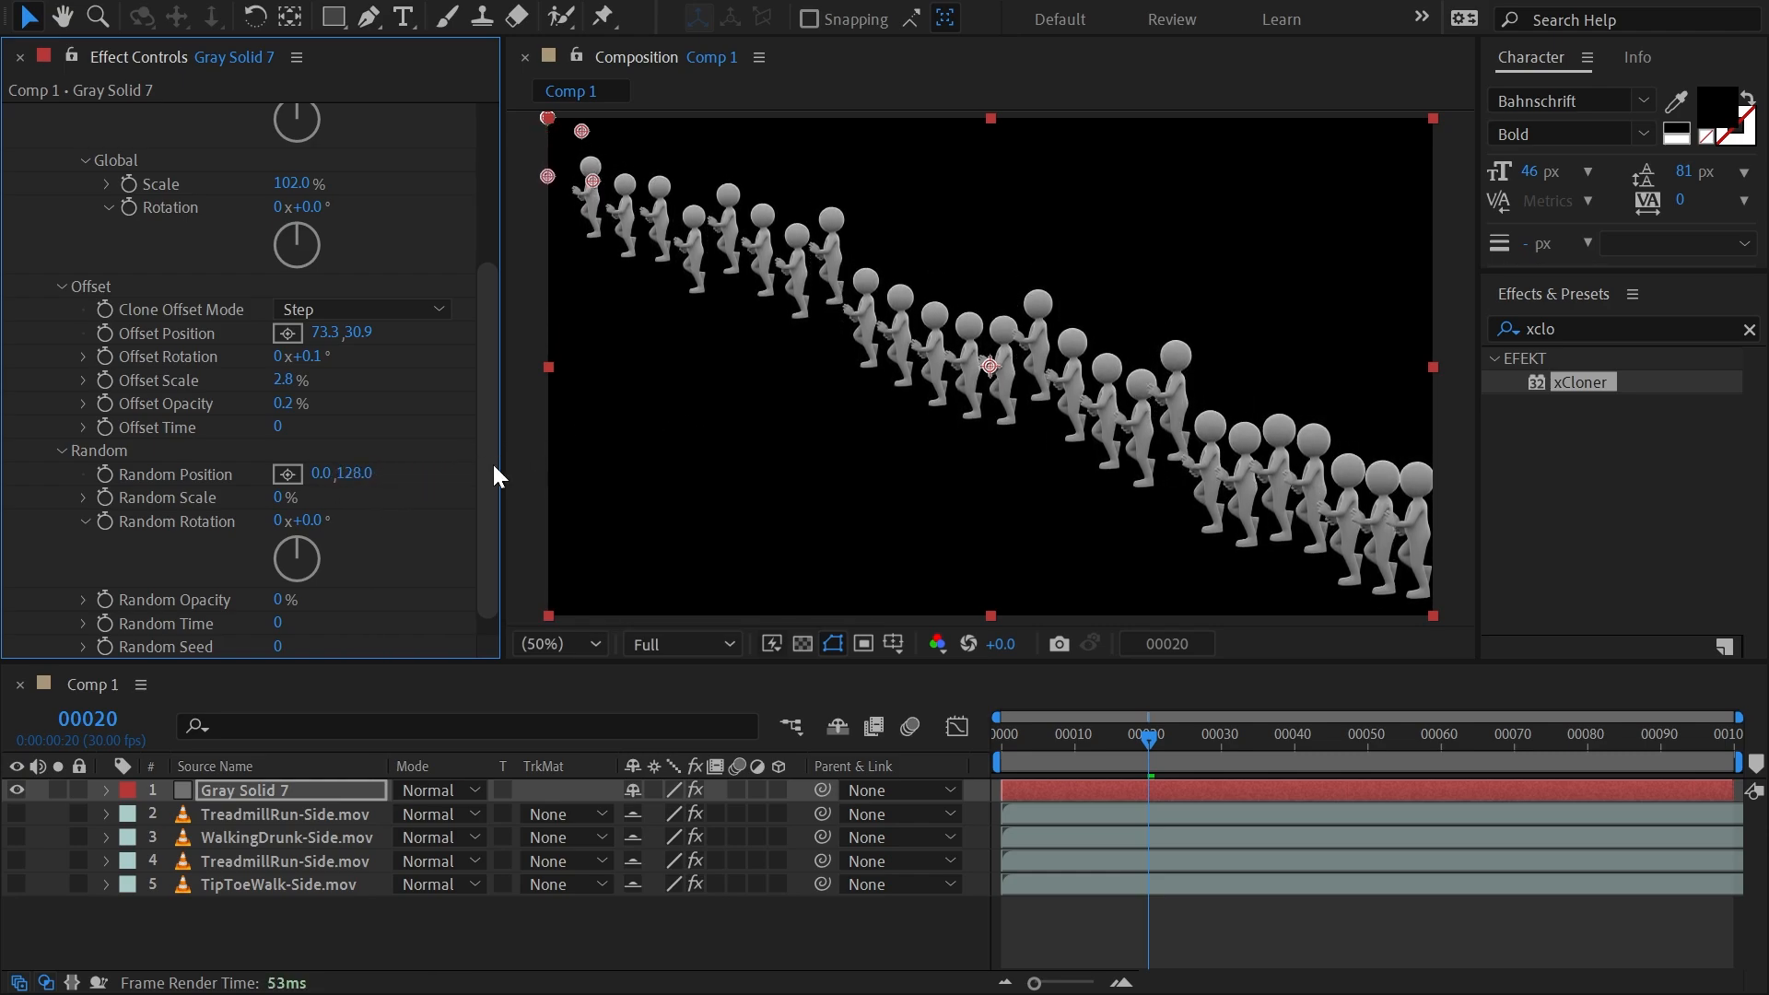
mouse_move(327, 476)
mouse_down()
mouse_move(660, 458)
mouse_move(281, 459)
mouse_move(392, 443)
mouse_up()
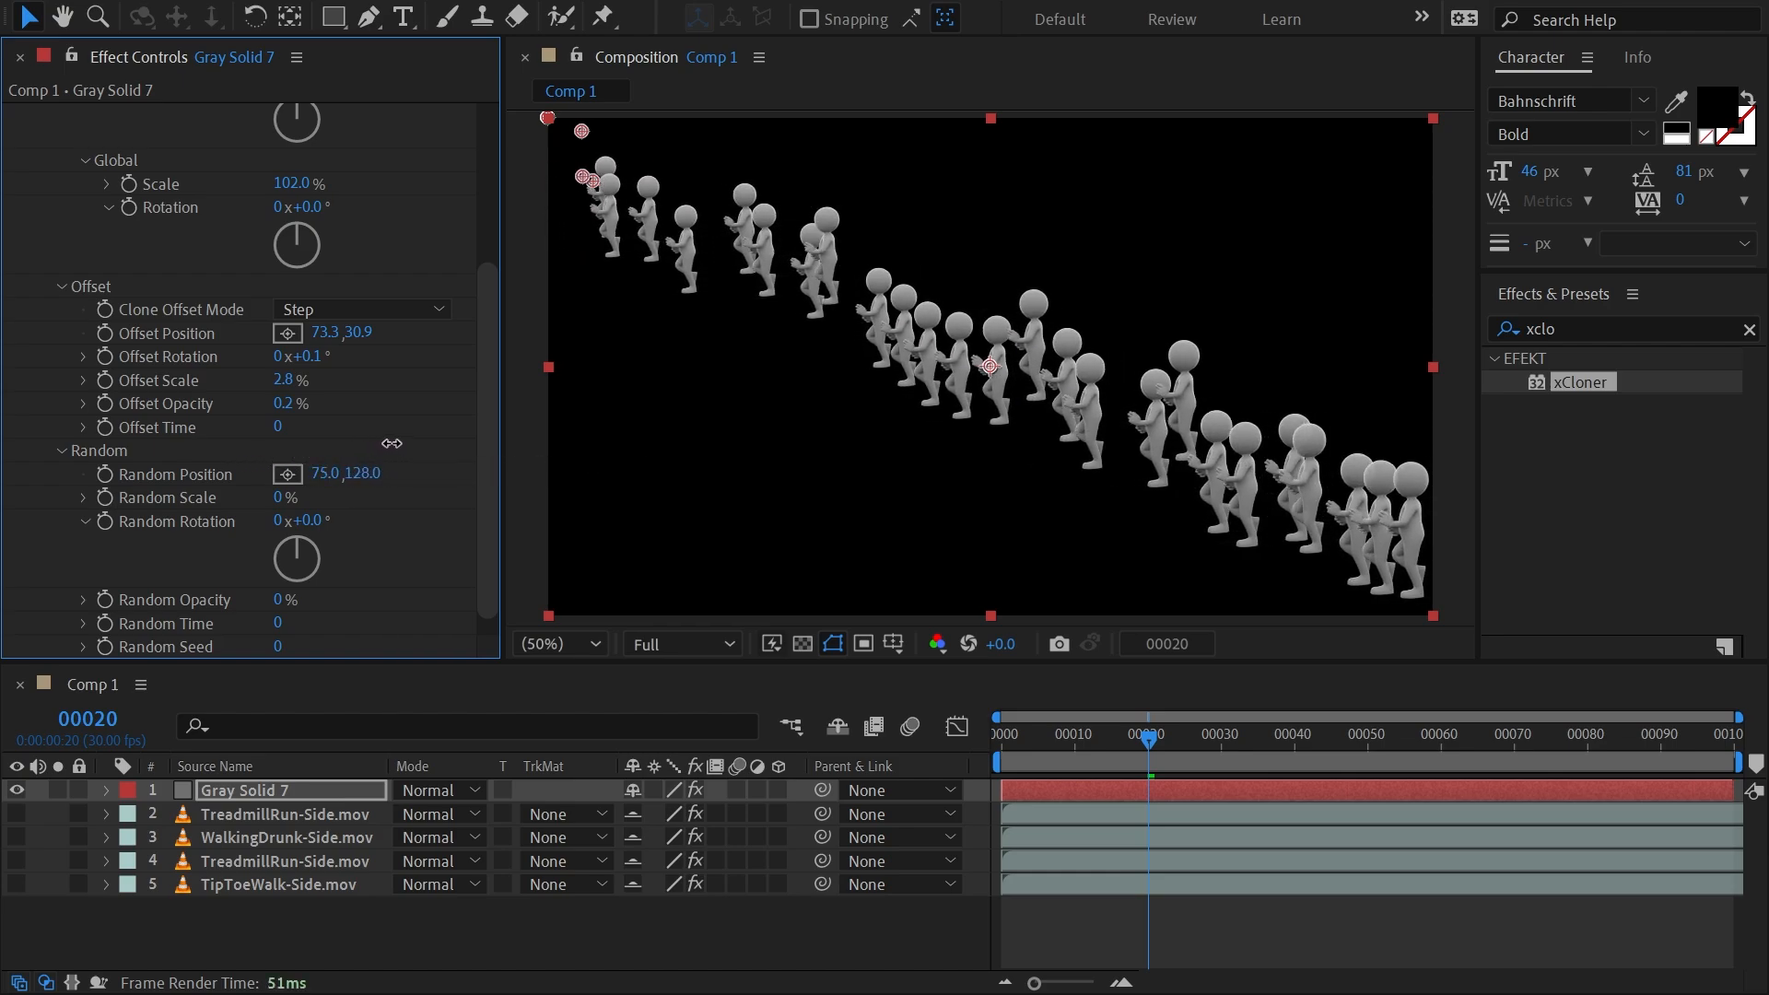
Randomize the clones with 100% random scale, 212° random rotation, 100% random opacity and a random seed of 347.
scroll(493, 433, down, 1)
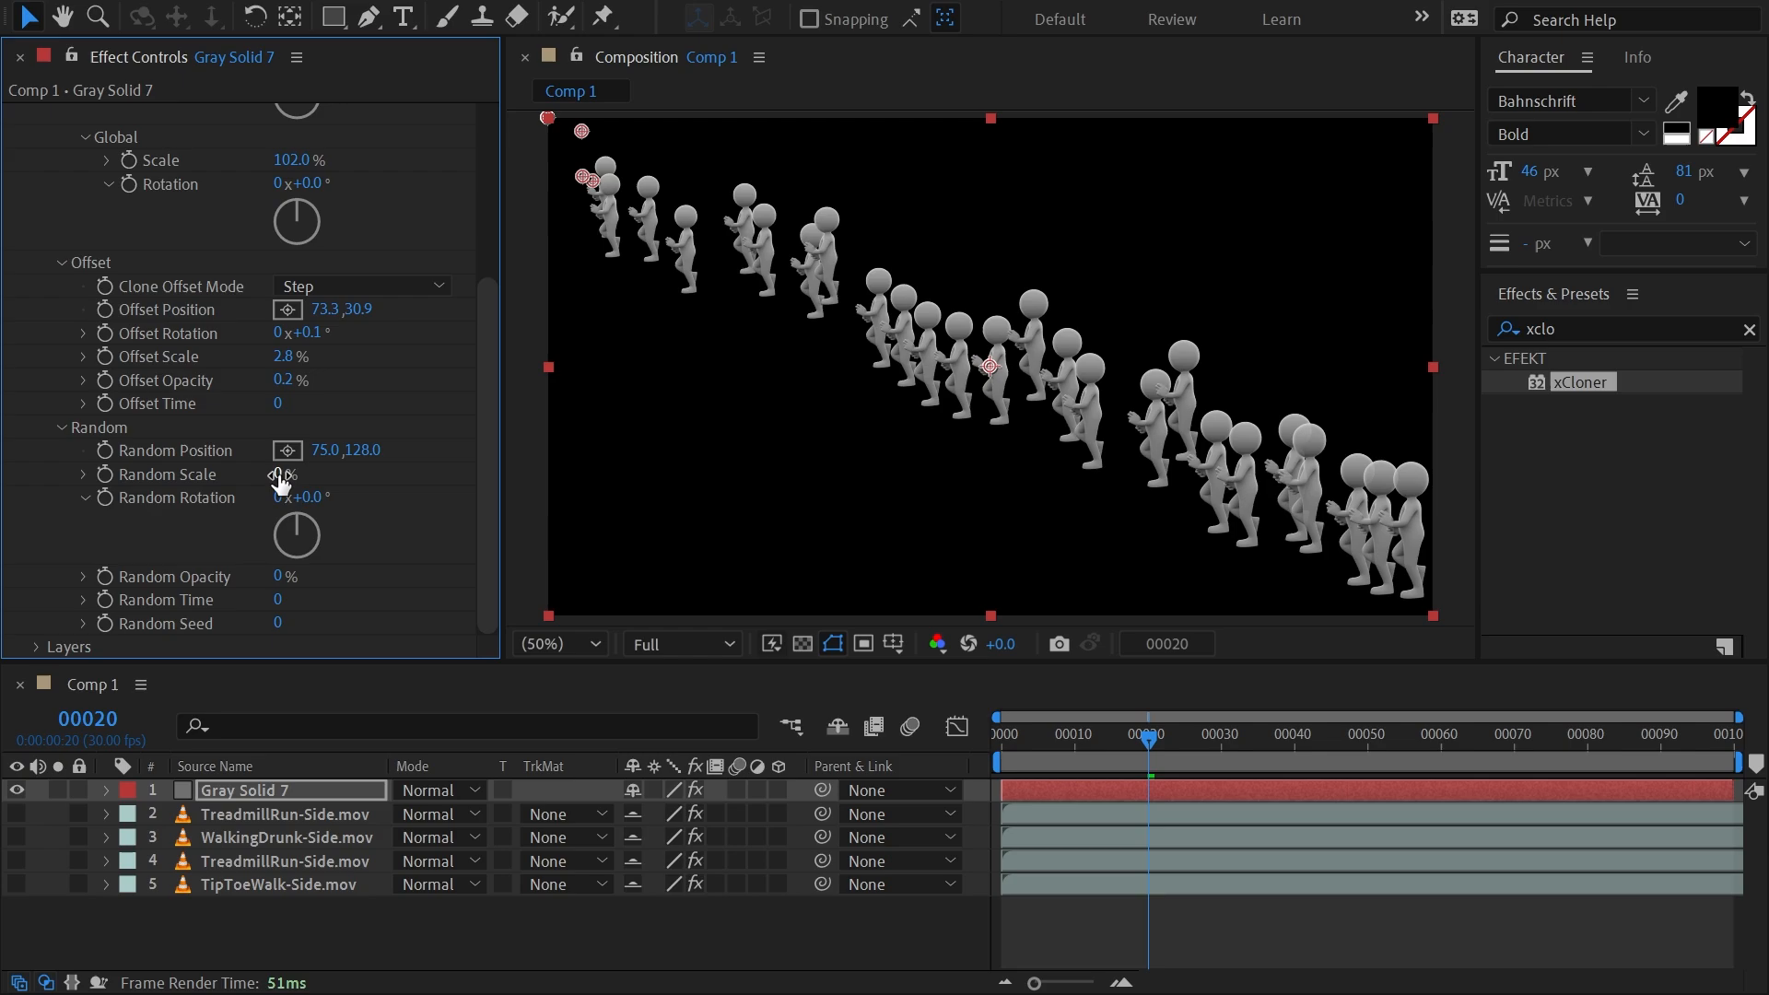
drag(280, 475, 484, 451)
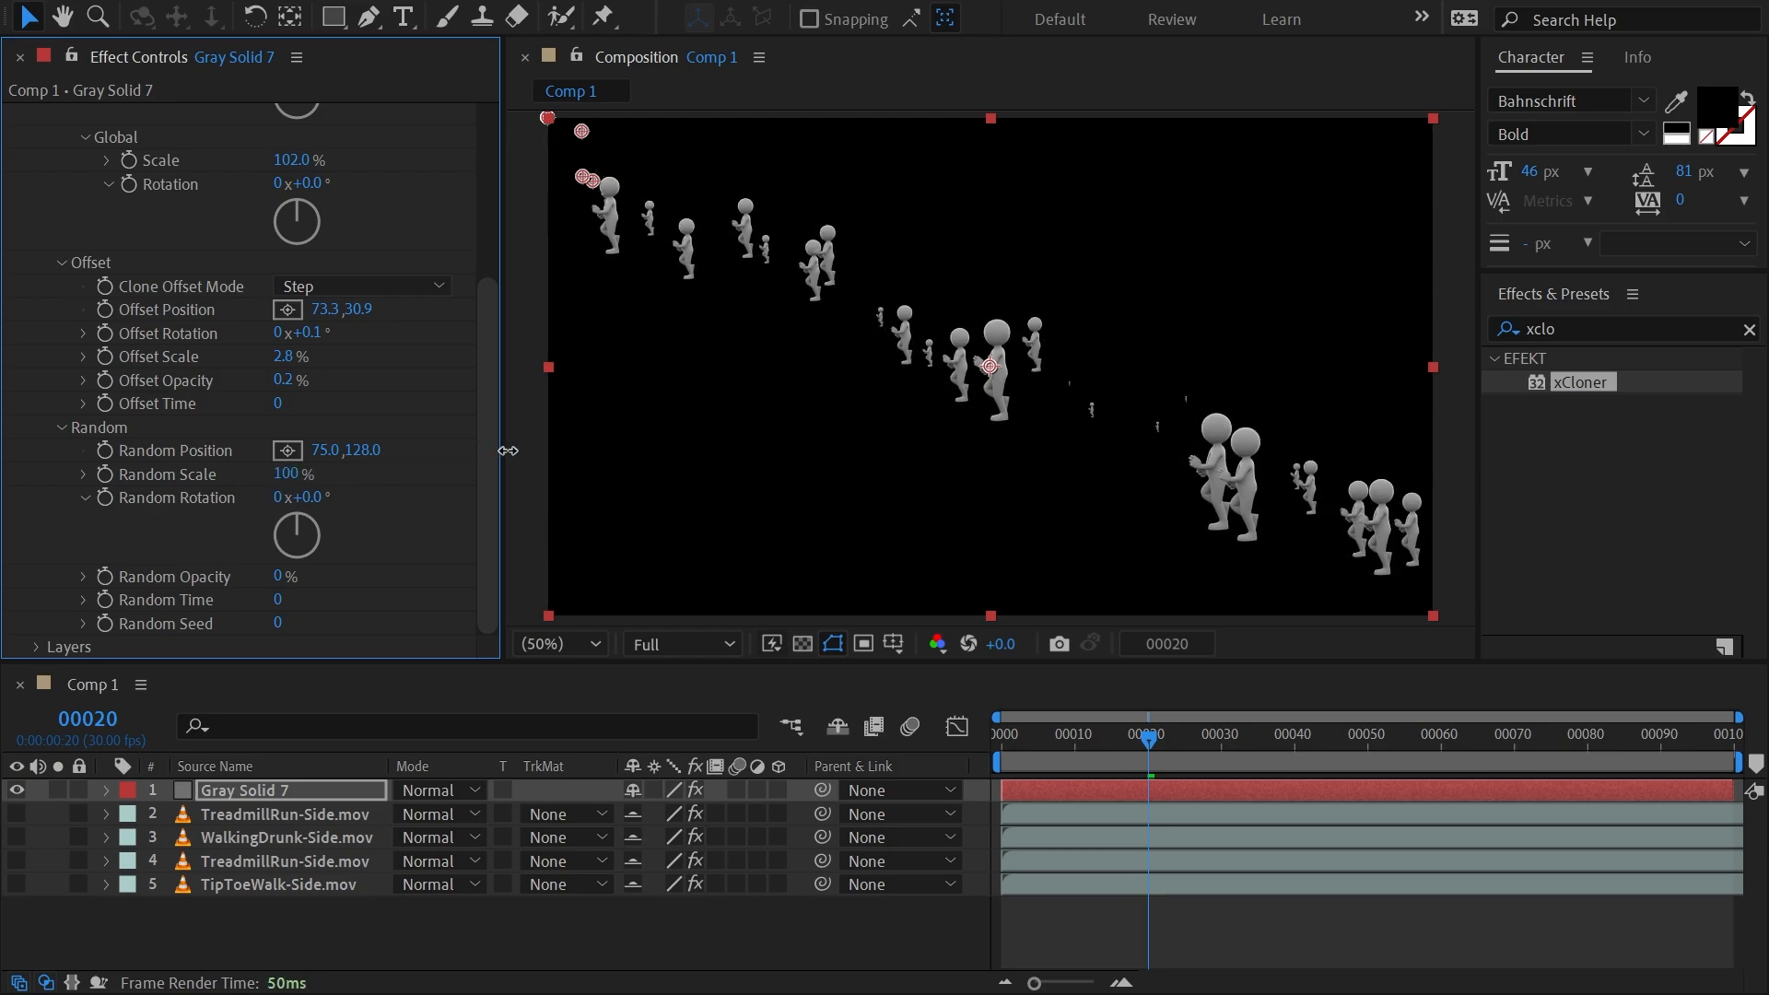
drag(293, 497, 578, 470)
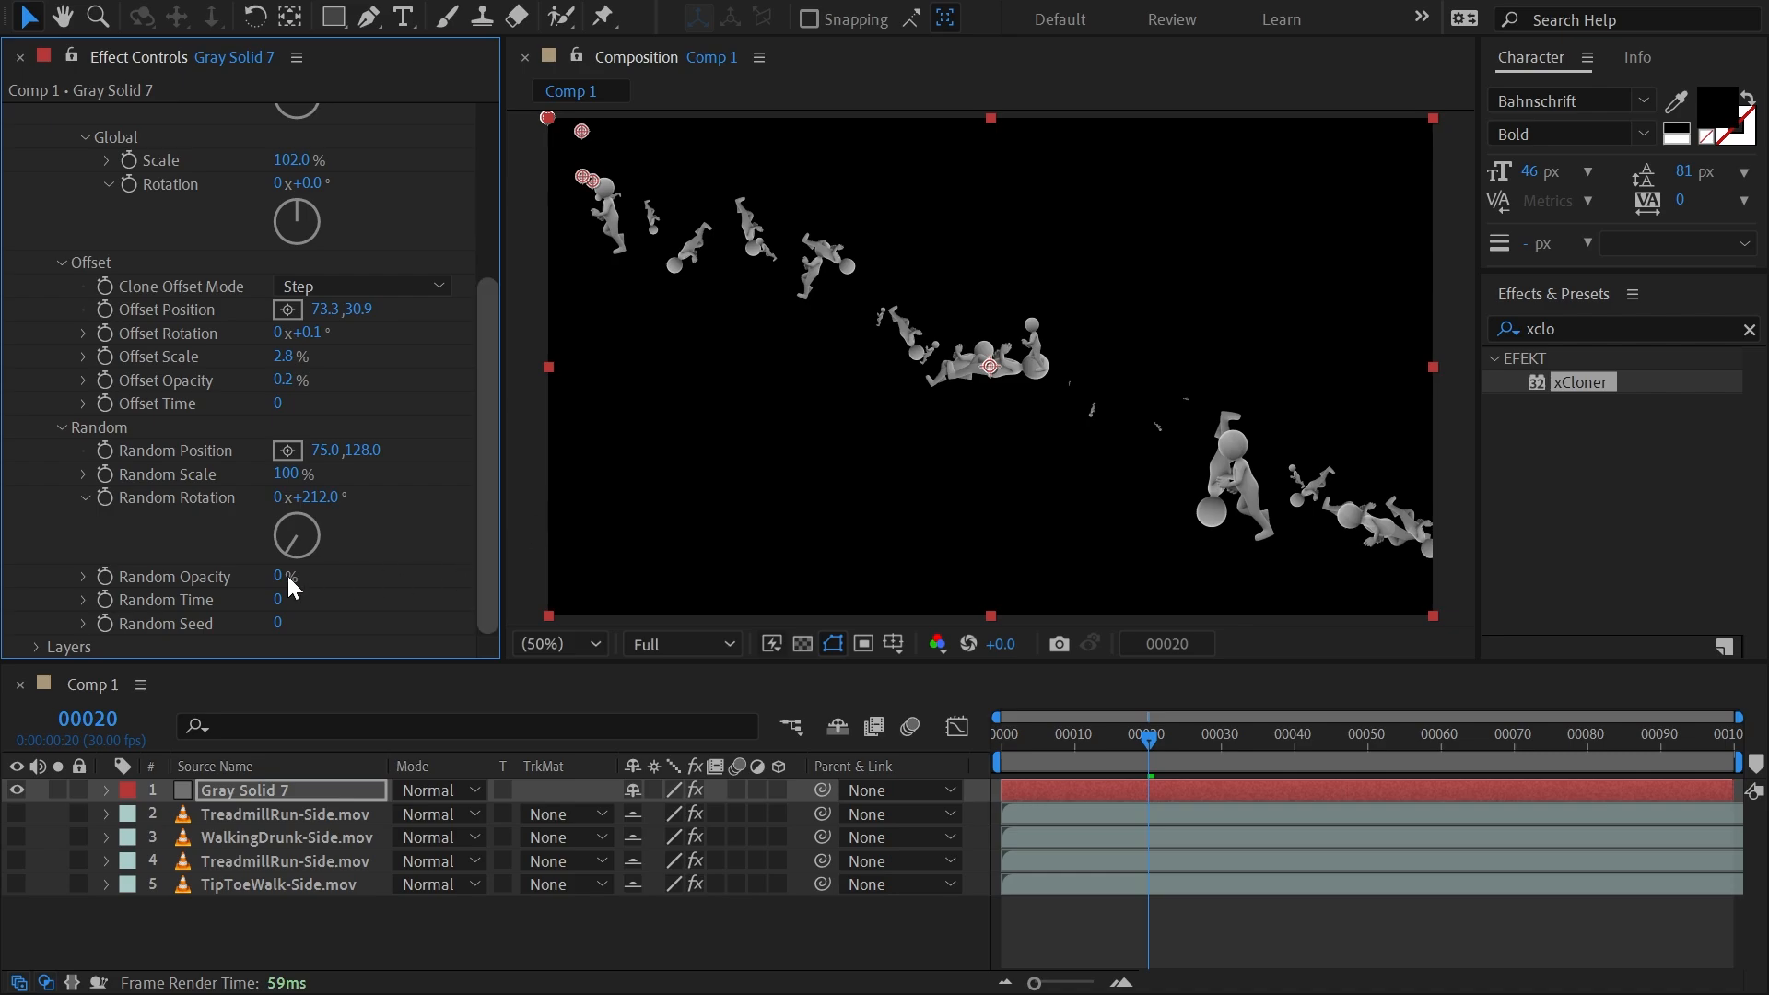
drag(280, 583, 481, 543)
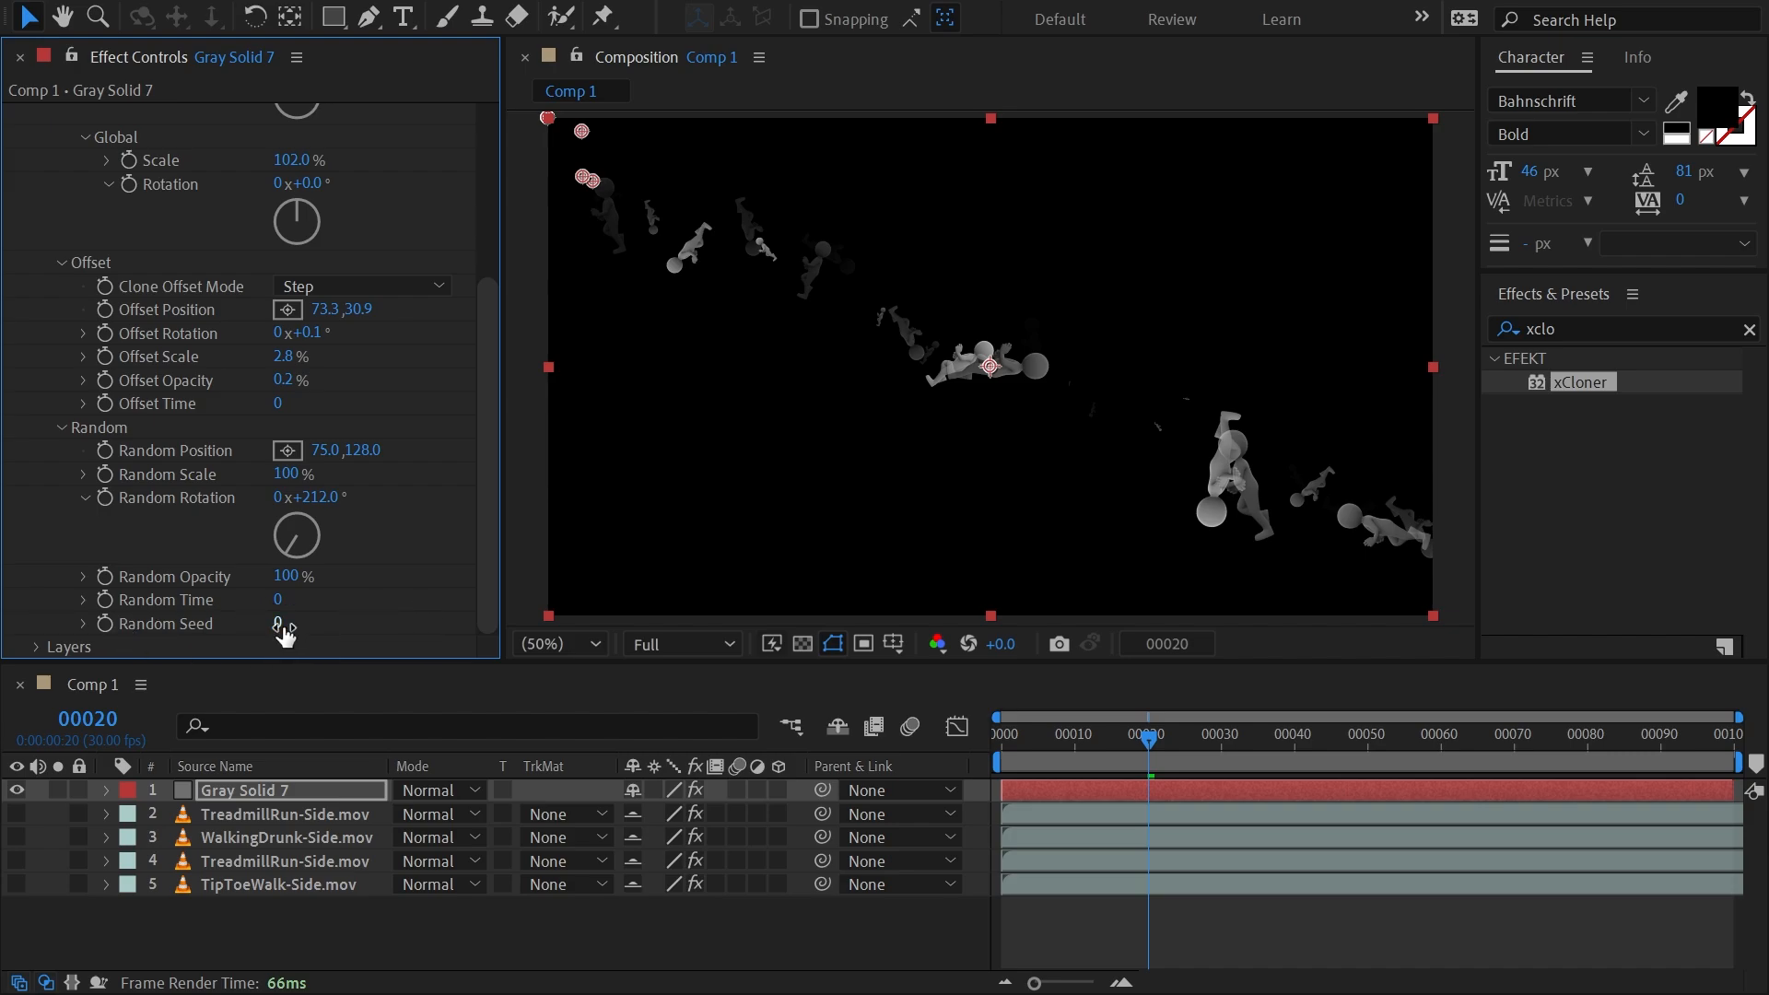
mouse_move(307, 623)
mouse_down()
mouse_move(486, 608)
mouse_move(423, 603)
mouse_move(730, 549)
mouse_move(663, 549)
mouse_move(686, 550)
mouse_up()
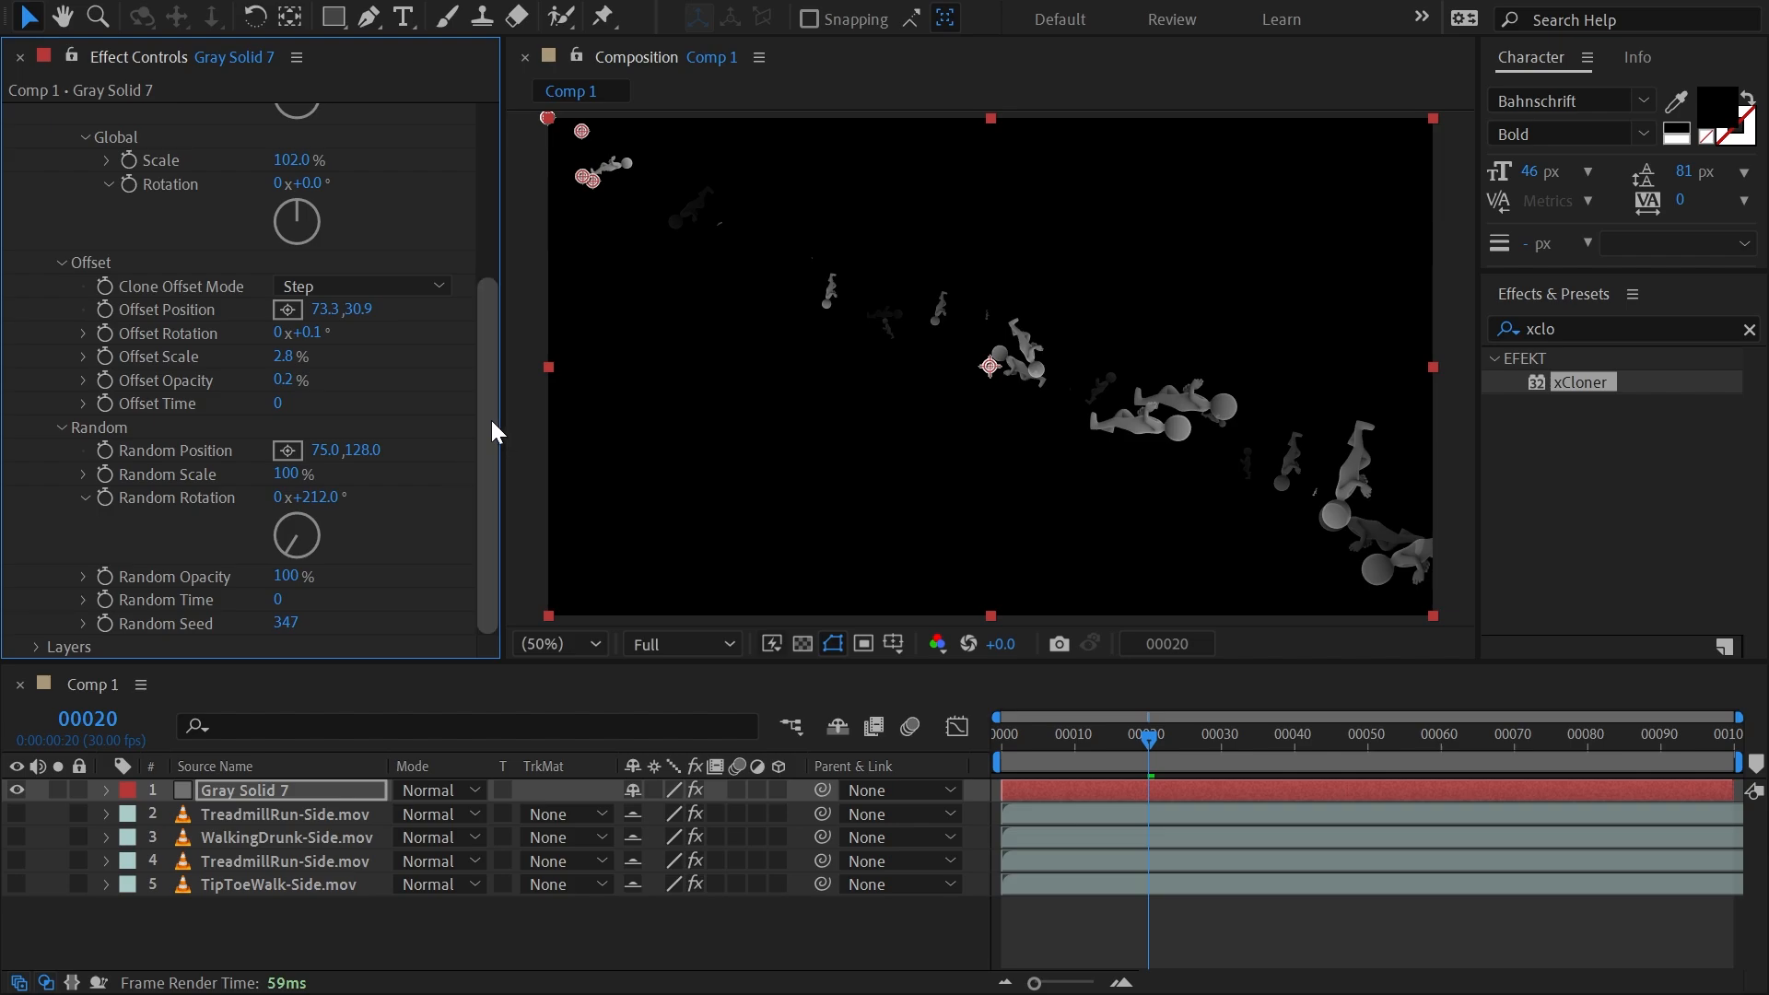
Reset the xCloner effect to its default values and expand its Layers settings.
drag(491, 420, 501, 158)
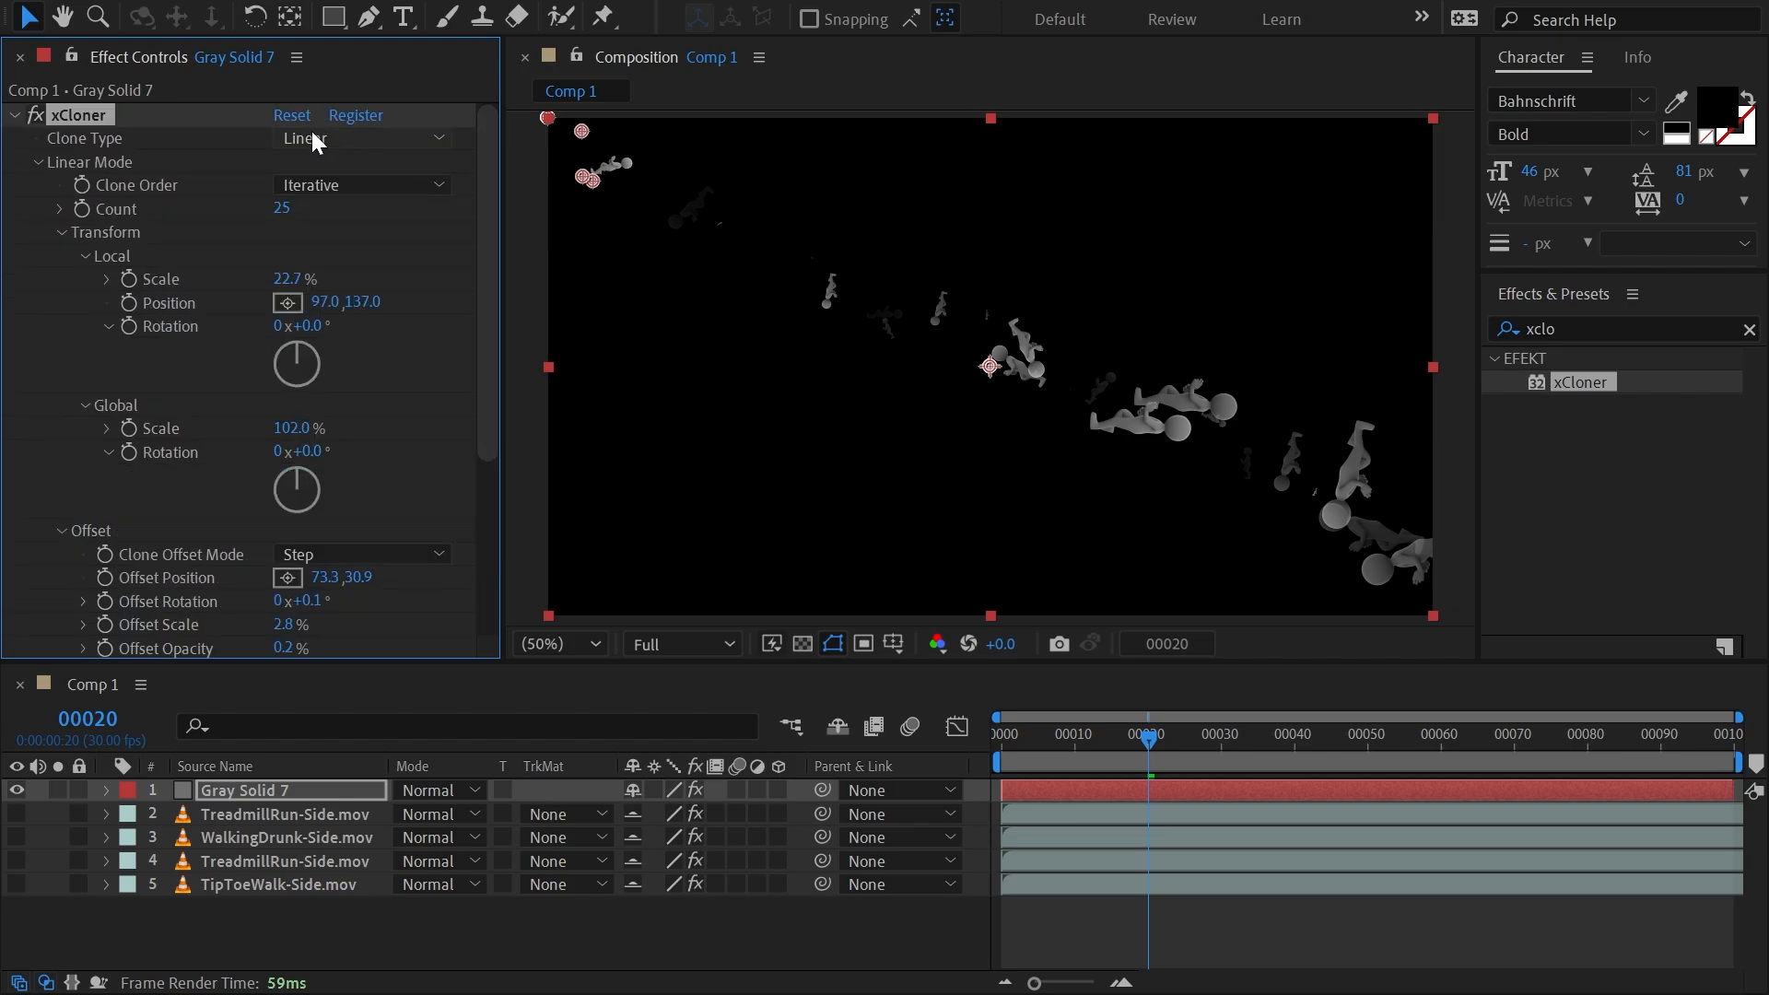
click(287, 115)
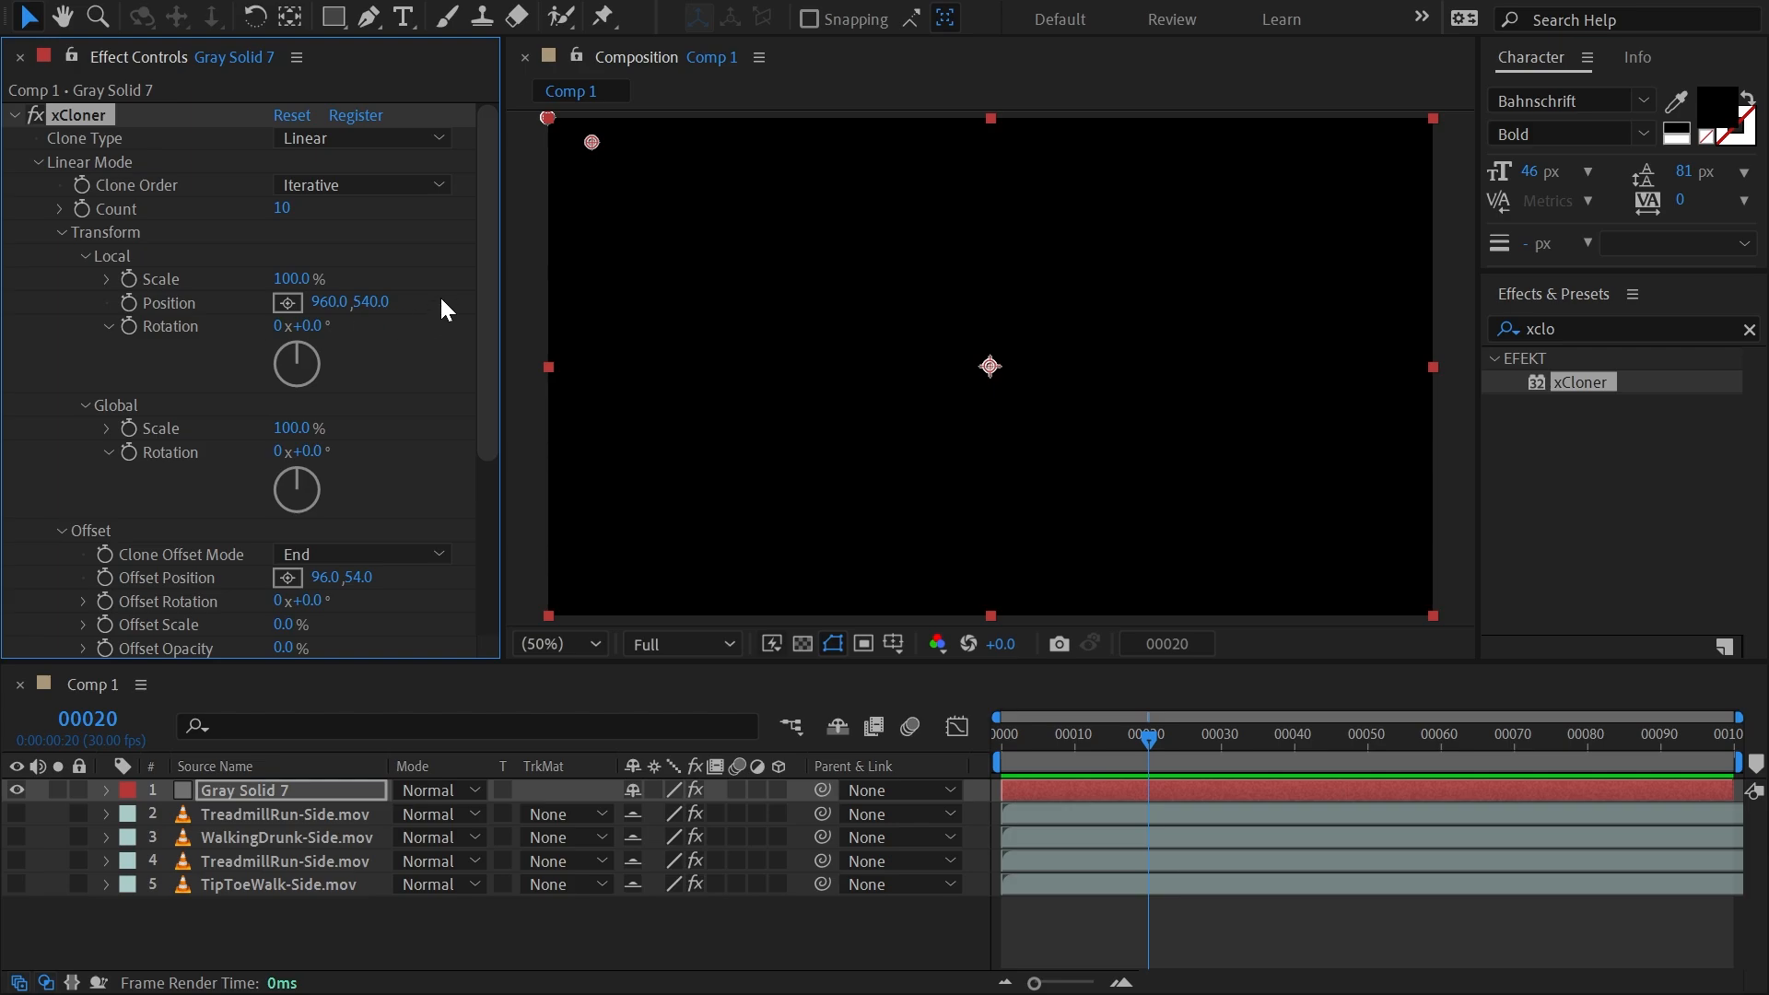
drag(484, 307, 483, 478)
click(36, 647)
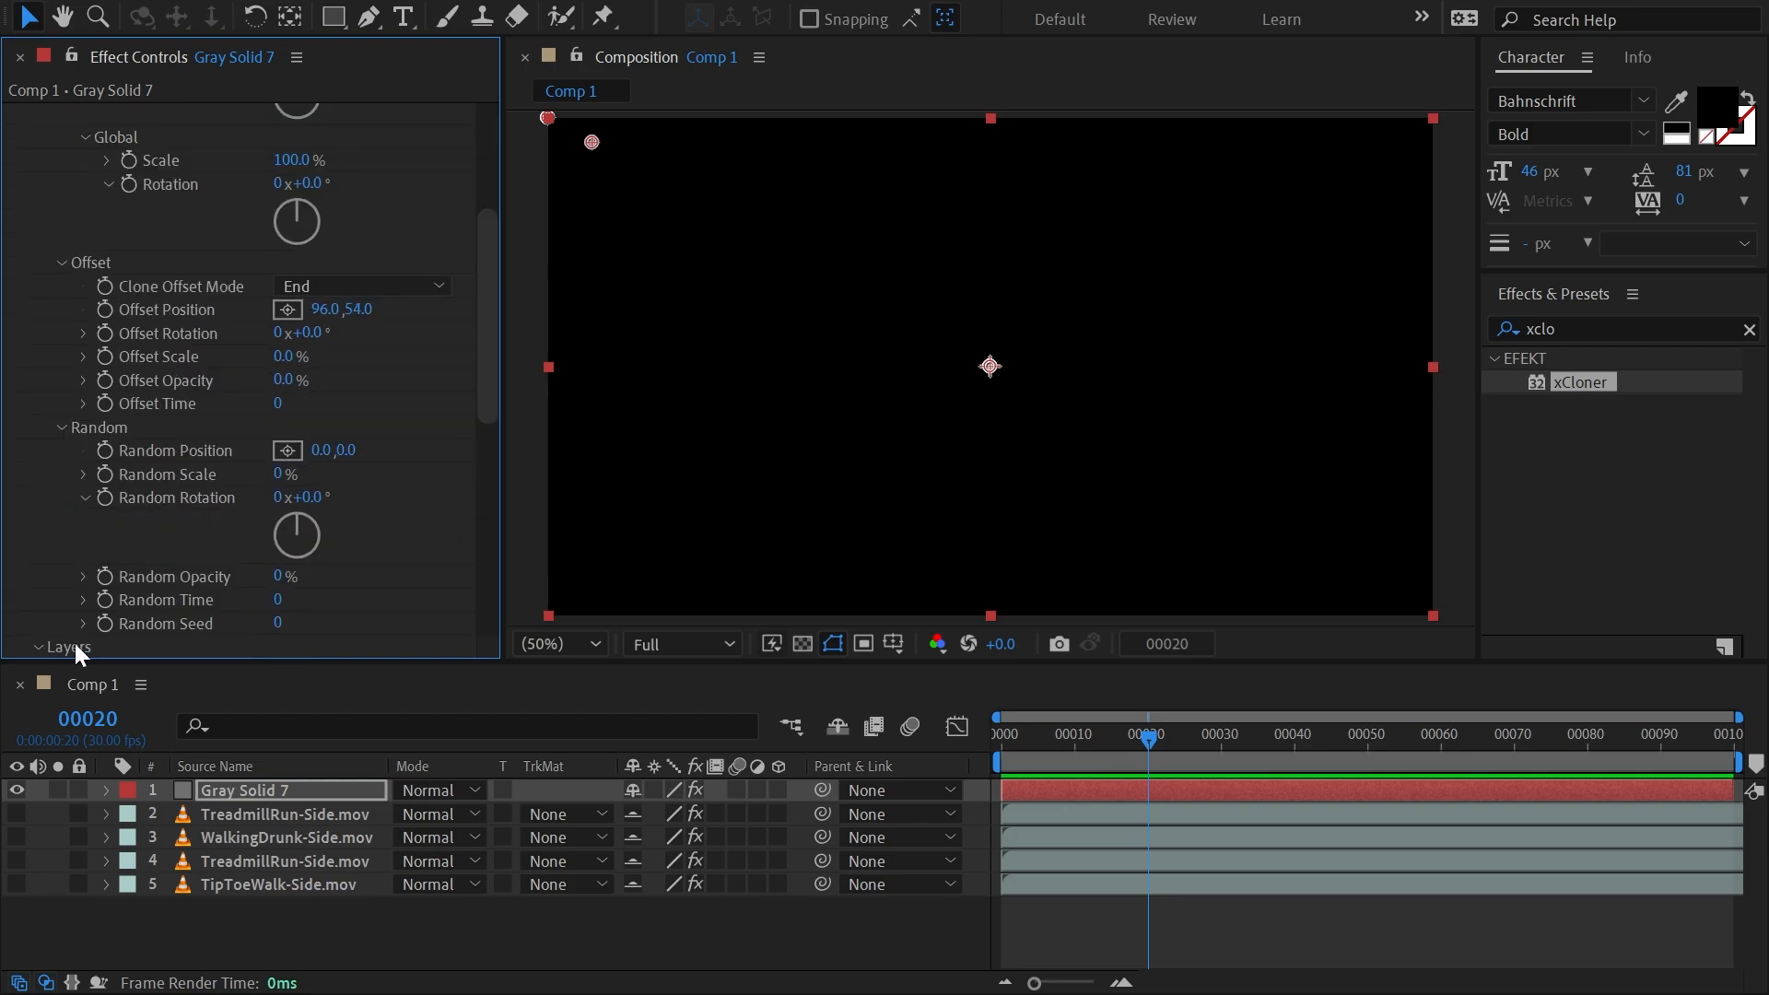
Assign 2. TreadmillRun-Side.mov to Layer 1 in the effect's layer selection.
scroll(446, 416, down, 5)
click(348, 166)
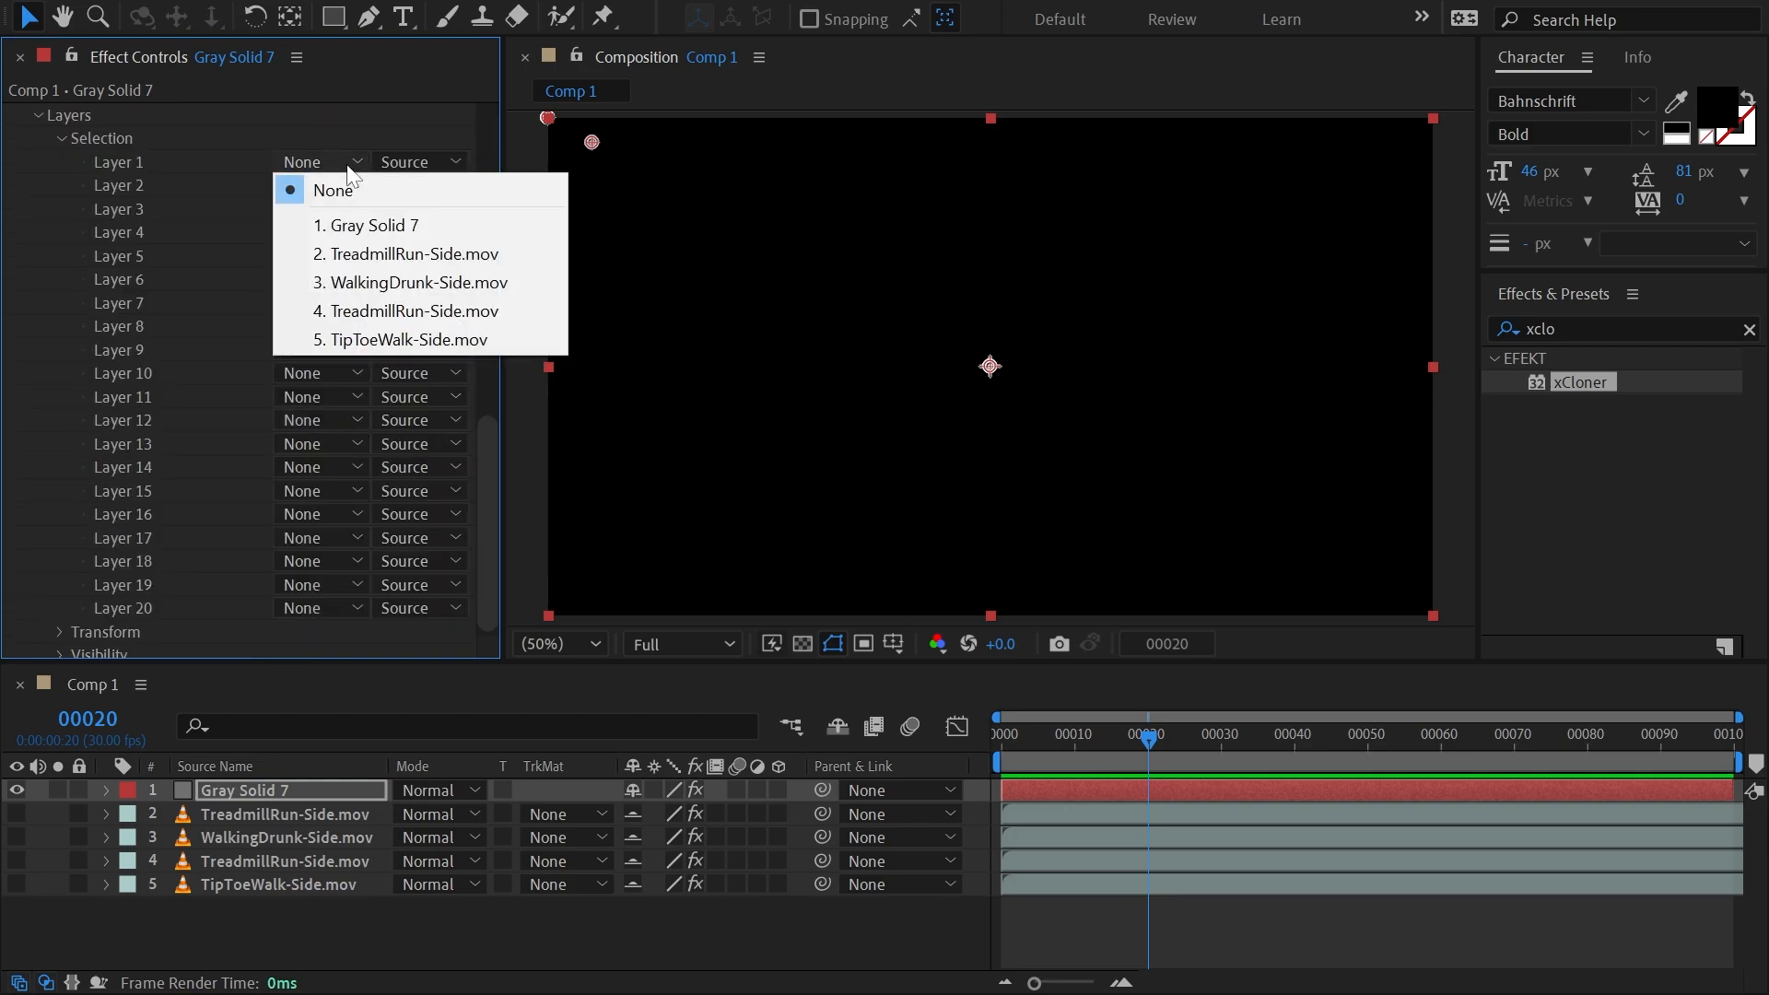
click(396, 267)
Shrink the clones to a local scale of 24.9% and set their local position to 77, 110.
drag(494, 498, 481, 131)
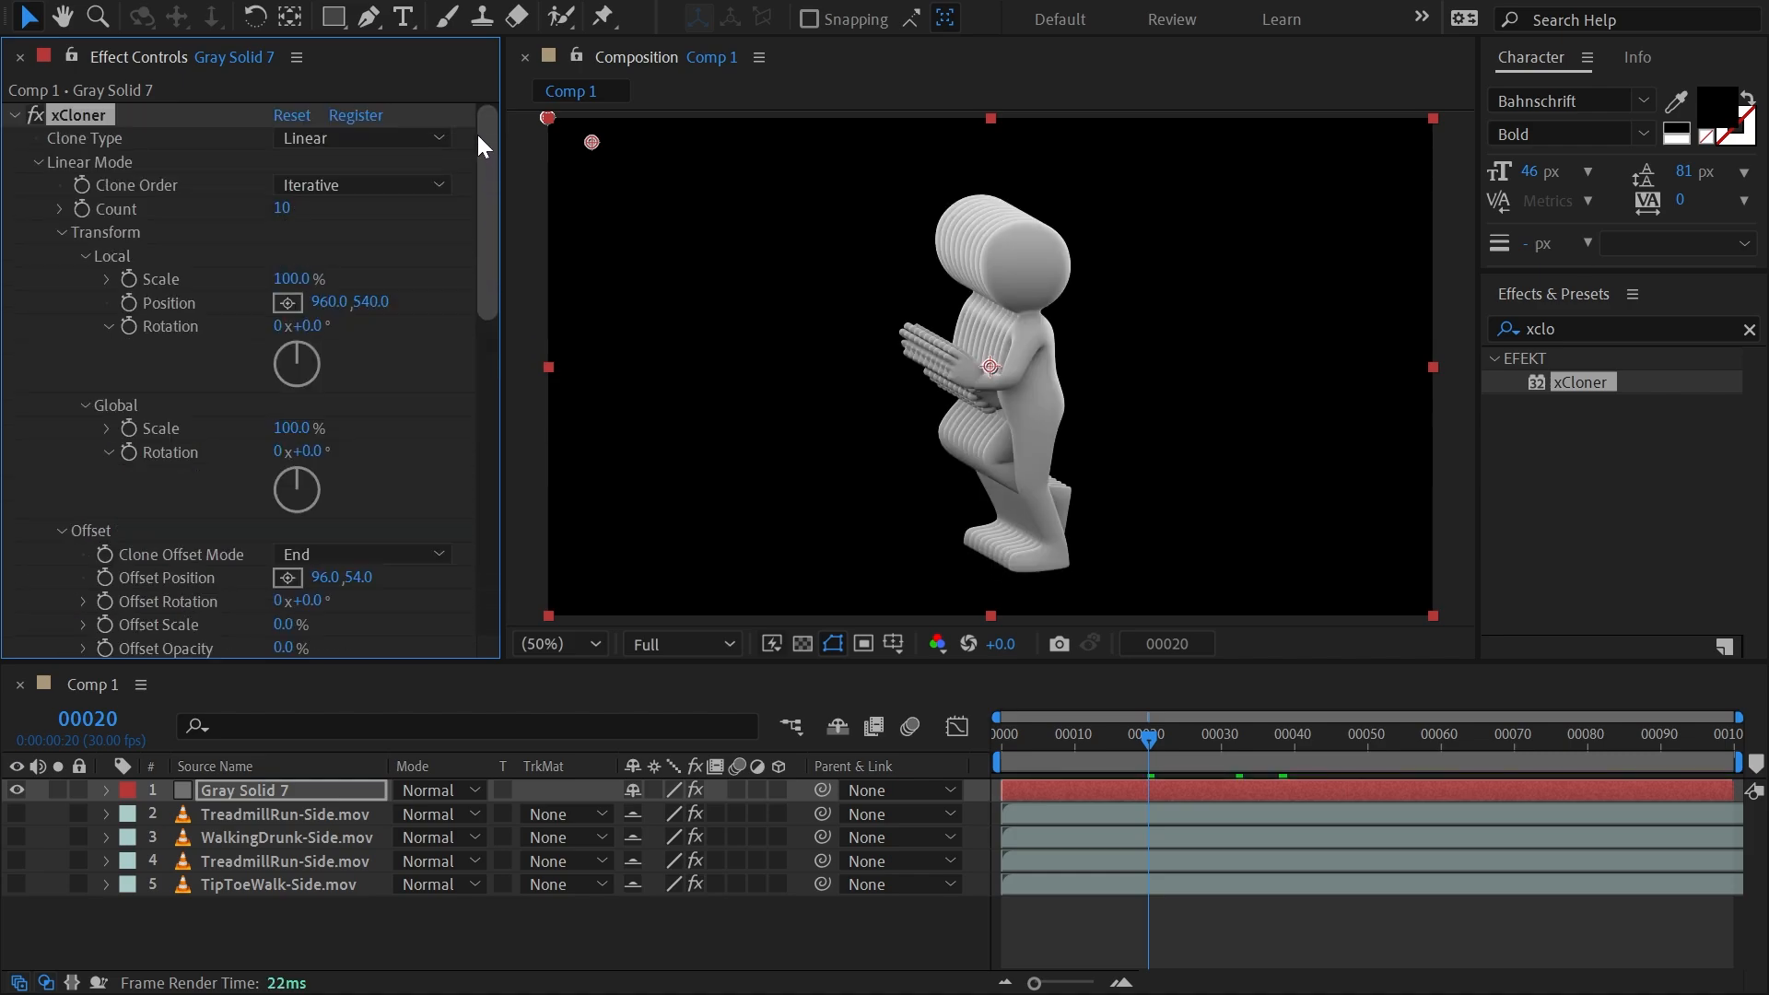
drag(295, 281, 226, 282)
drag(326, 303, 64, 353)
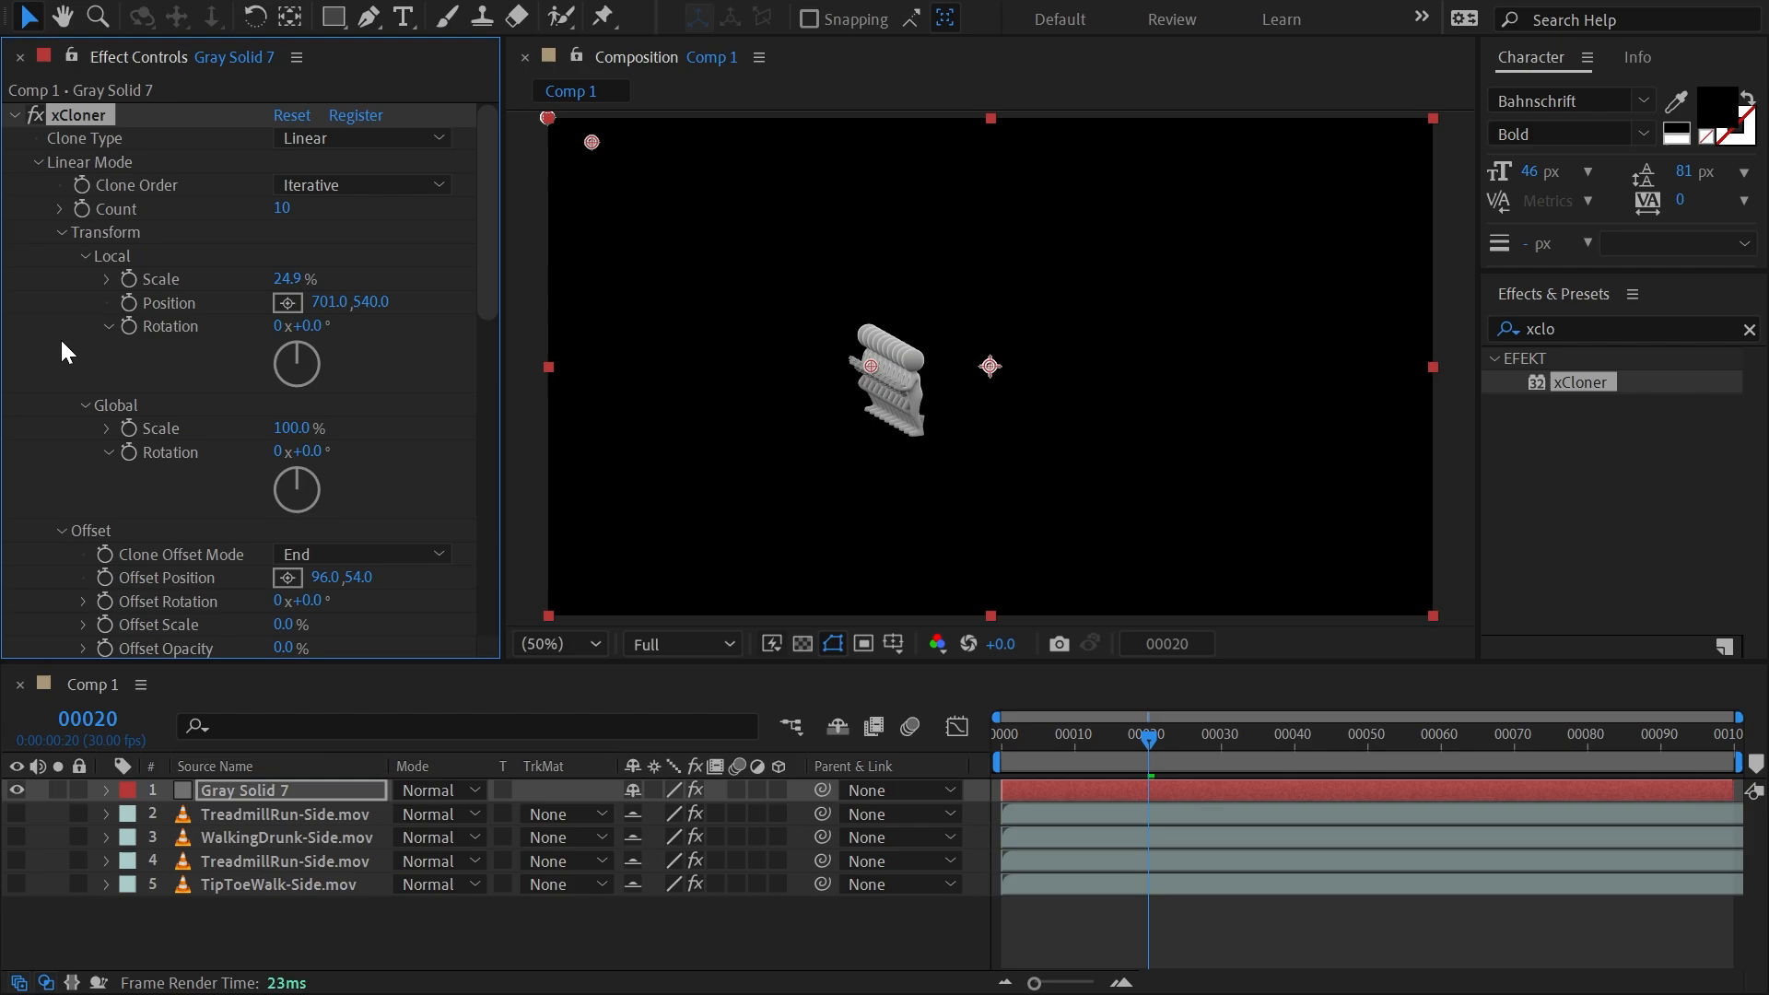
mouse_move(853, 366)
mouse_down()
mouse_move(852, 345)
mouse_move(584, 153)
mouse_move(577, 184)
mouse_up()
Spread the clones across the frame with an offset position of 1748, 0 and a count of 26, then preview the row's animation.
drag(350, 577, 1768, 493)
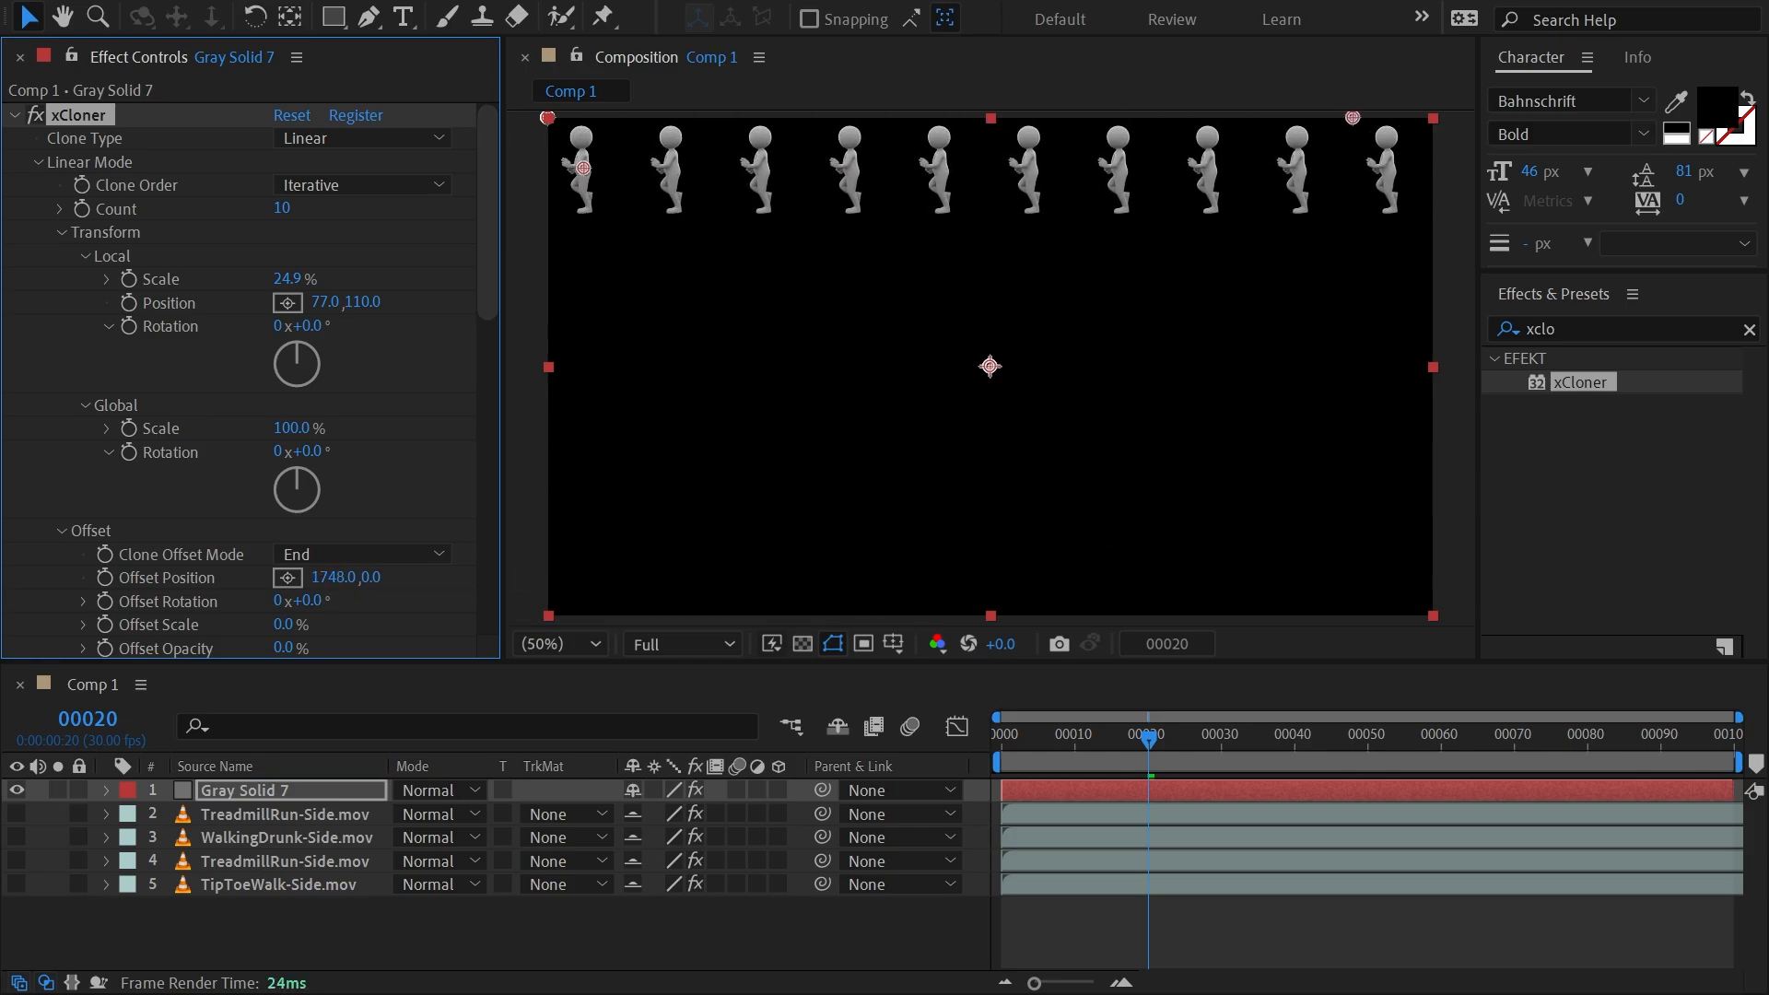
drag(277, 207, 308, 208)
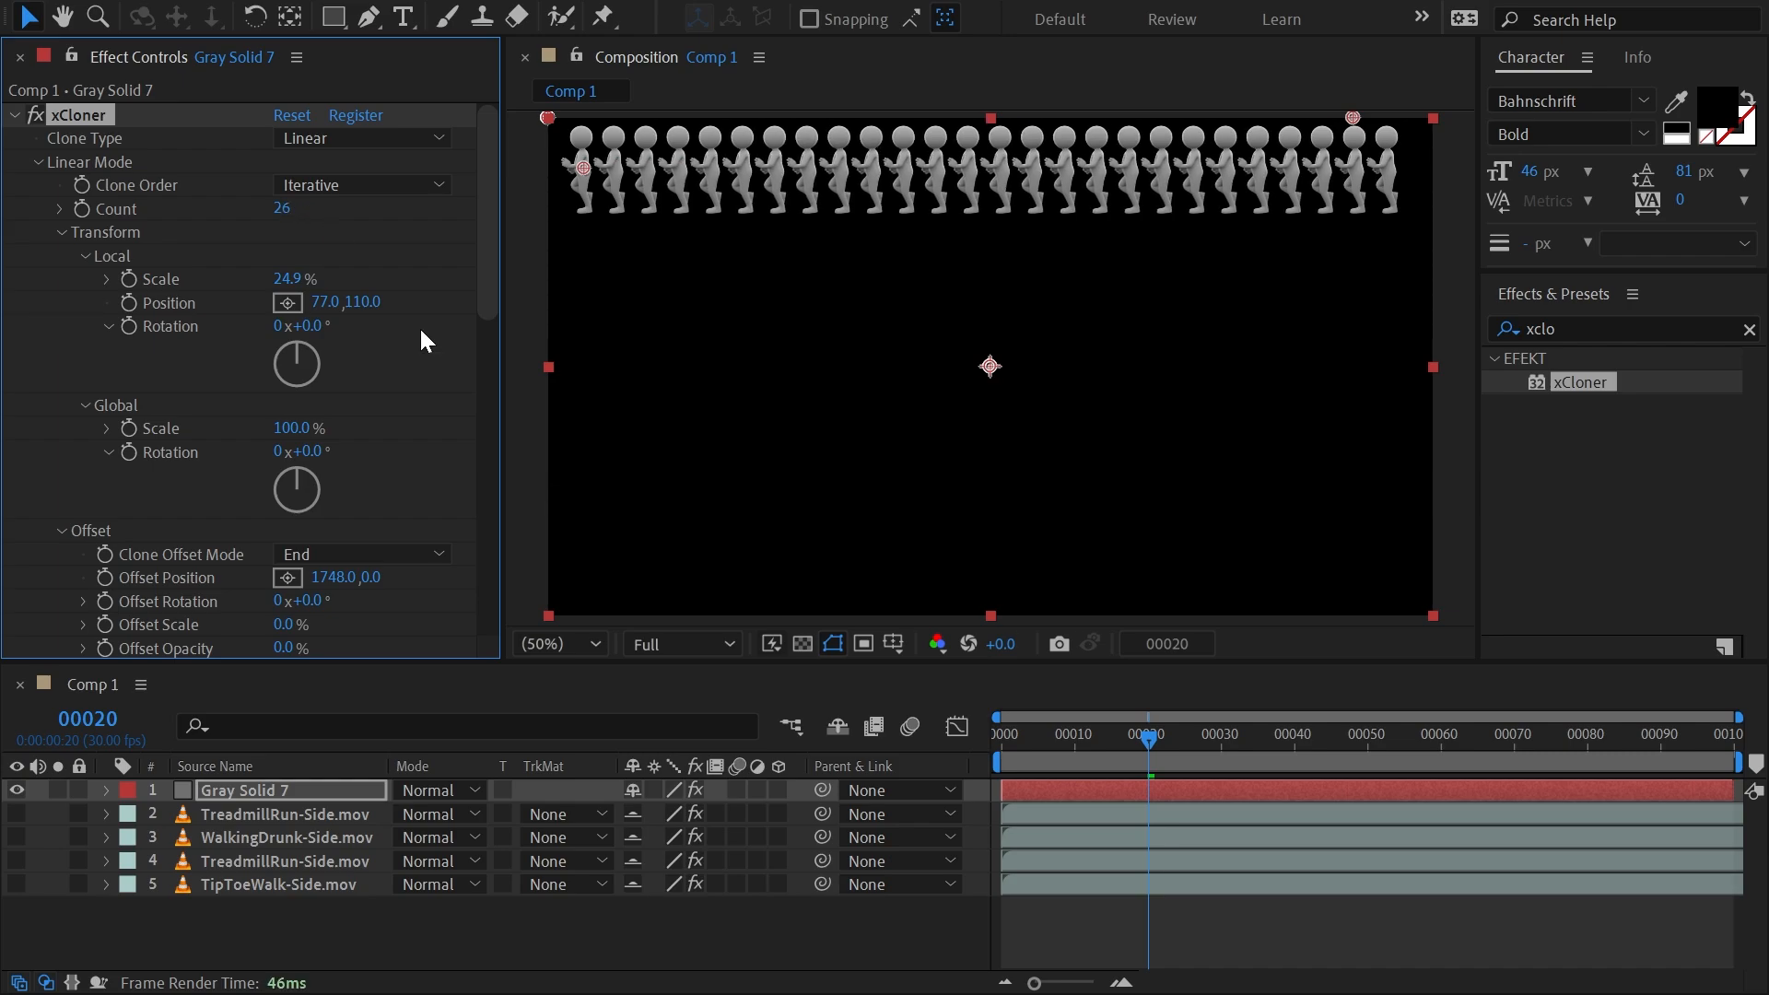
drag(1013, 733, 1052, 766)
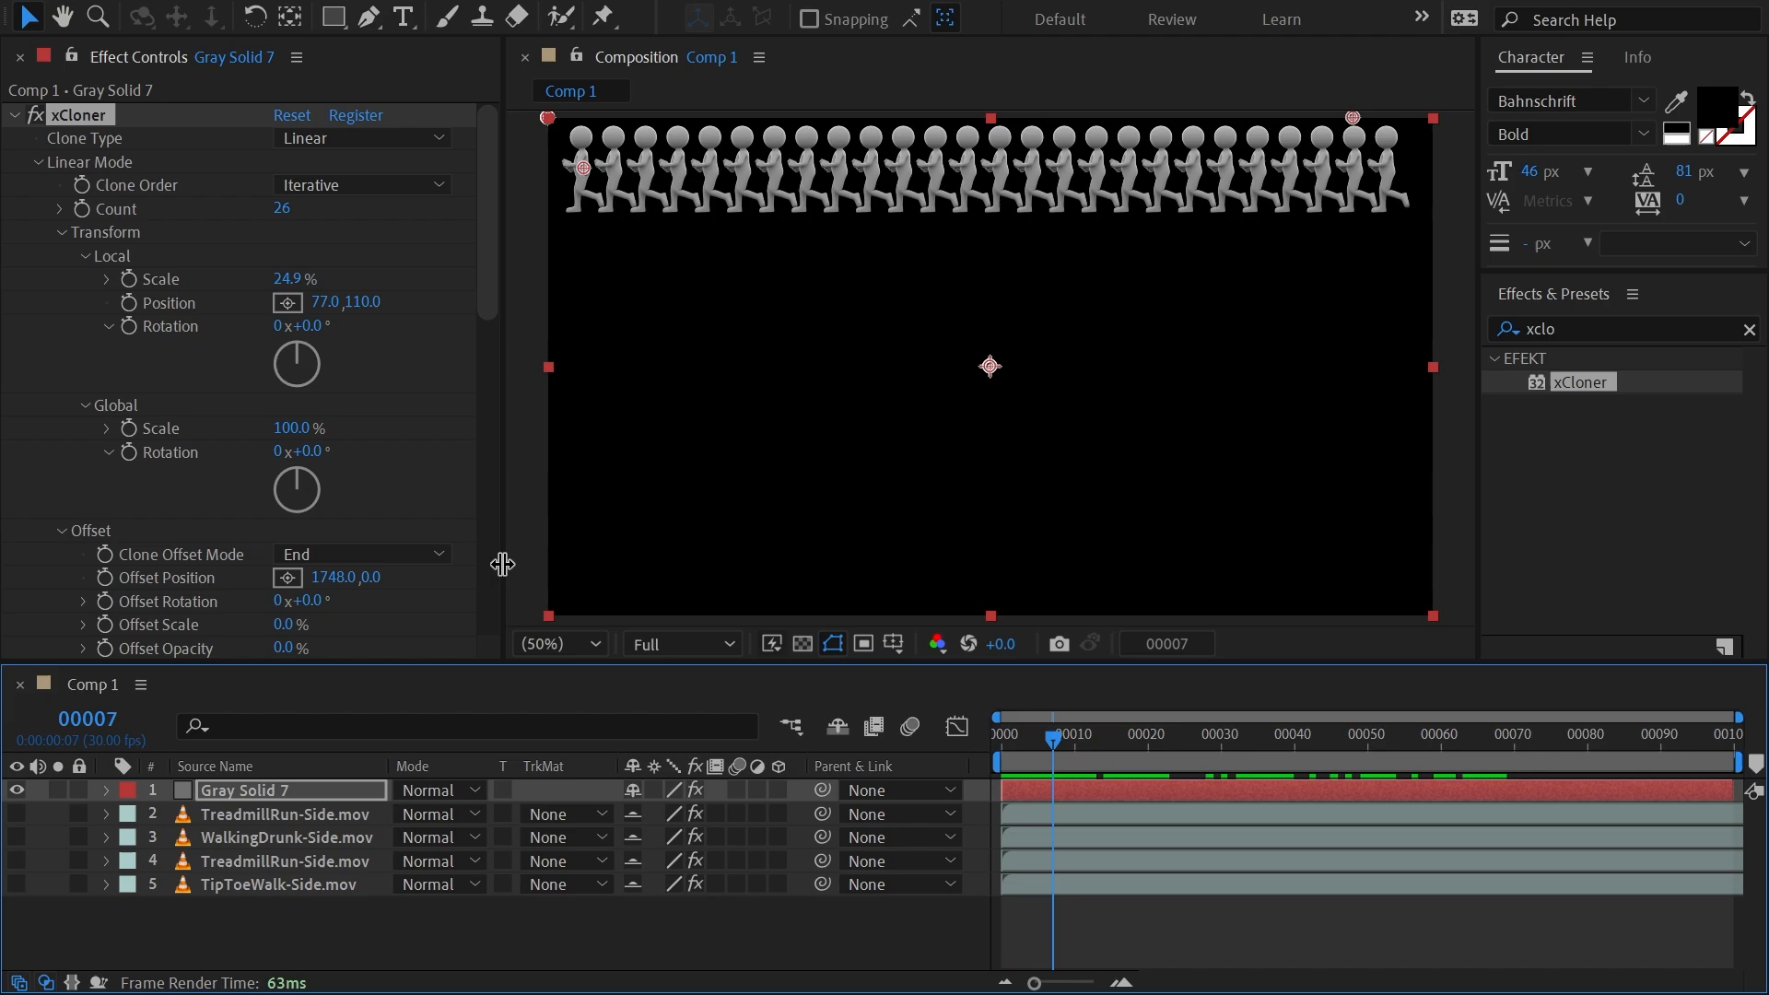
Try offset times of 48 and 24 on the clone row, previewing the animation with each value.
drag(490, 230, 497, 290)
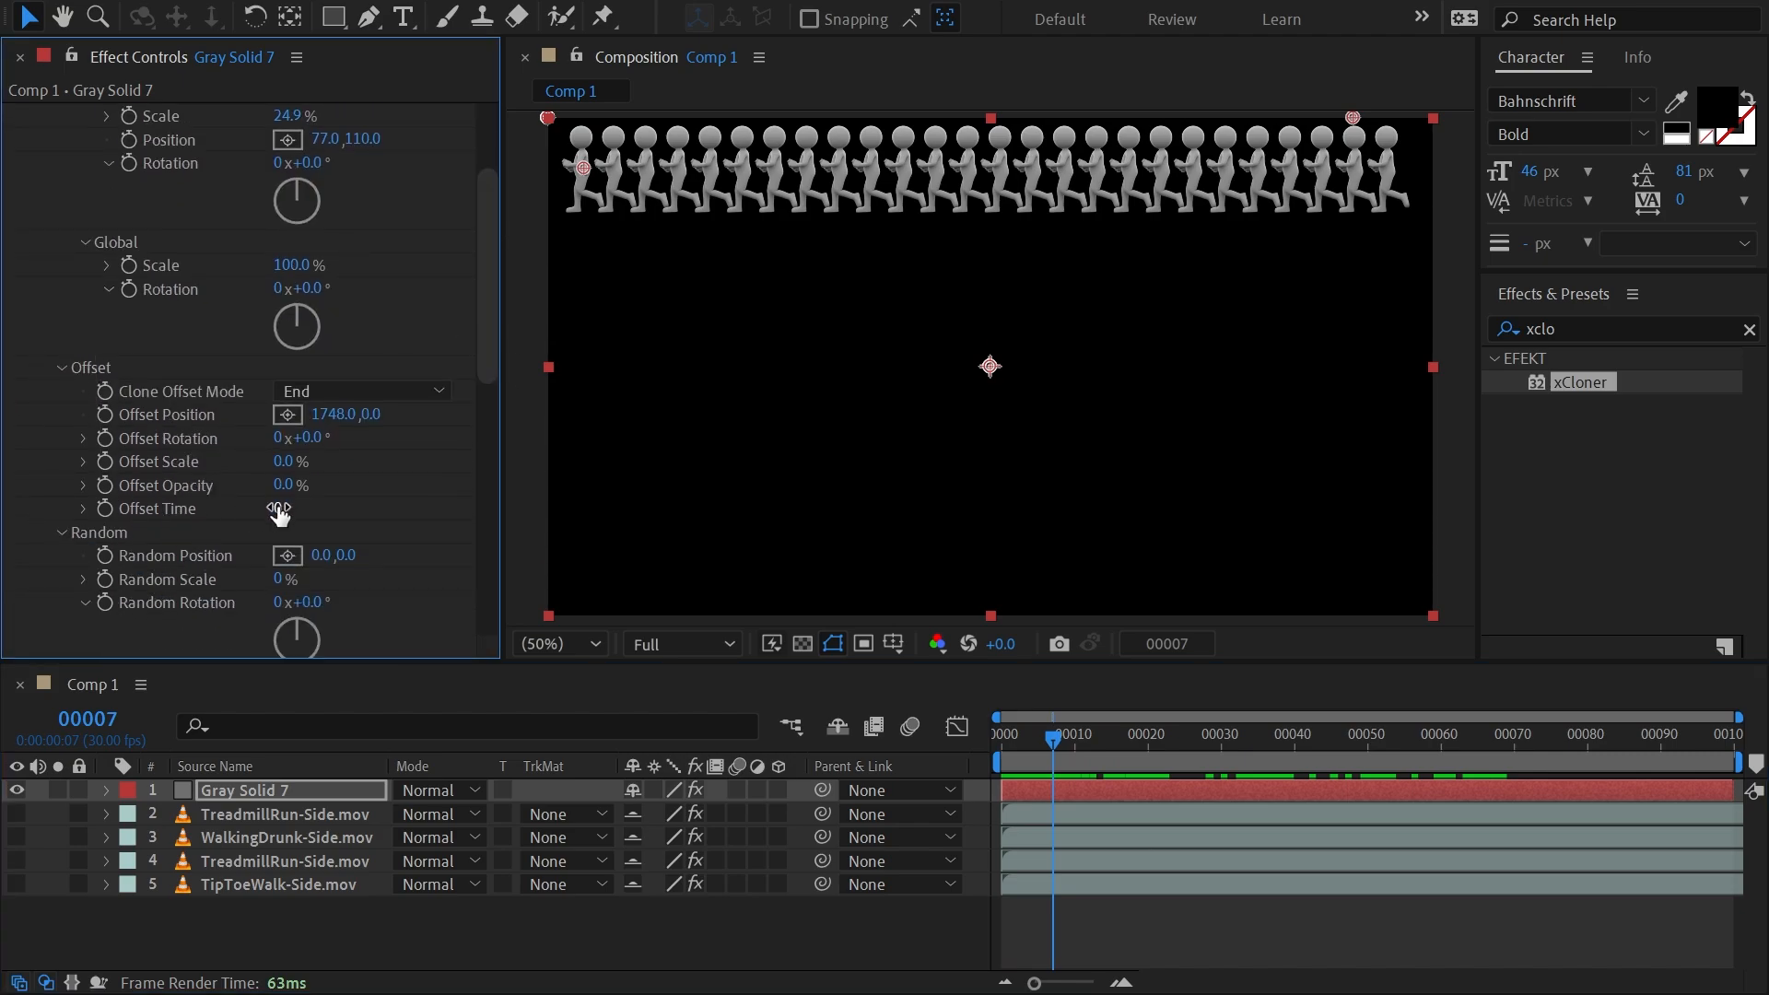
drag(289, 506, 330, 493)
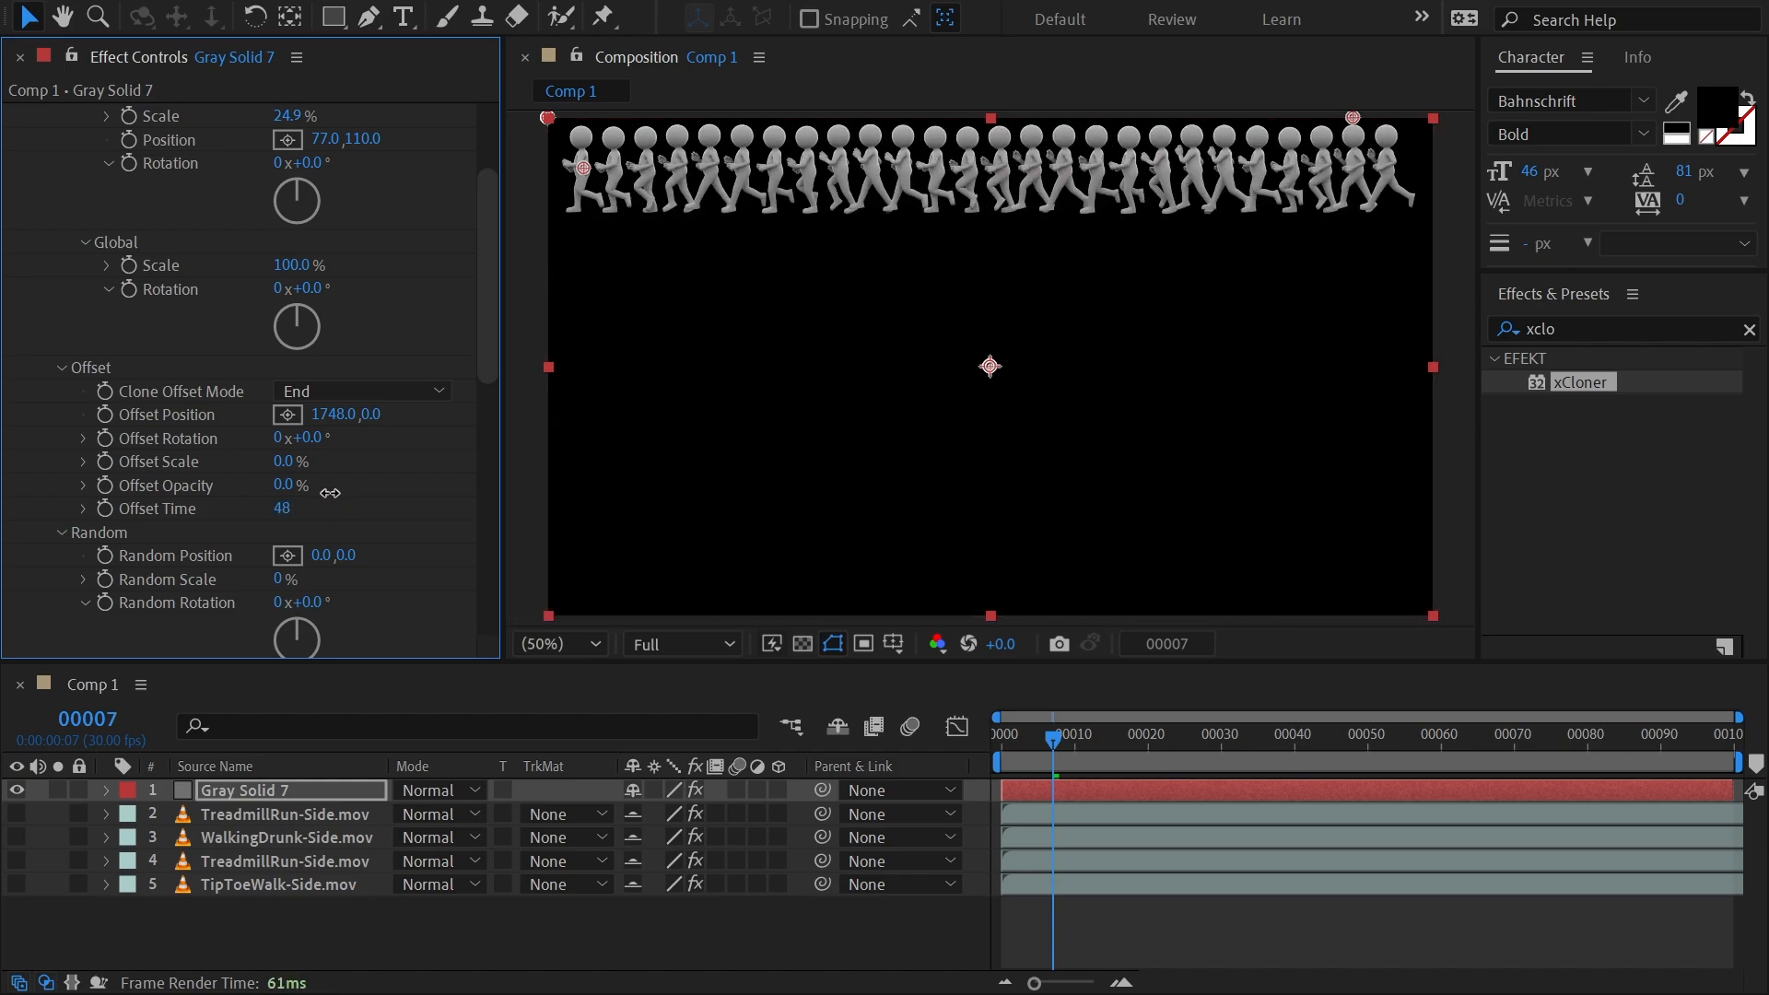
drag(1053, 737, 1113, 746)
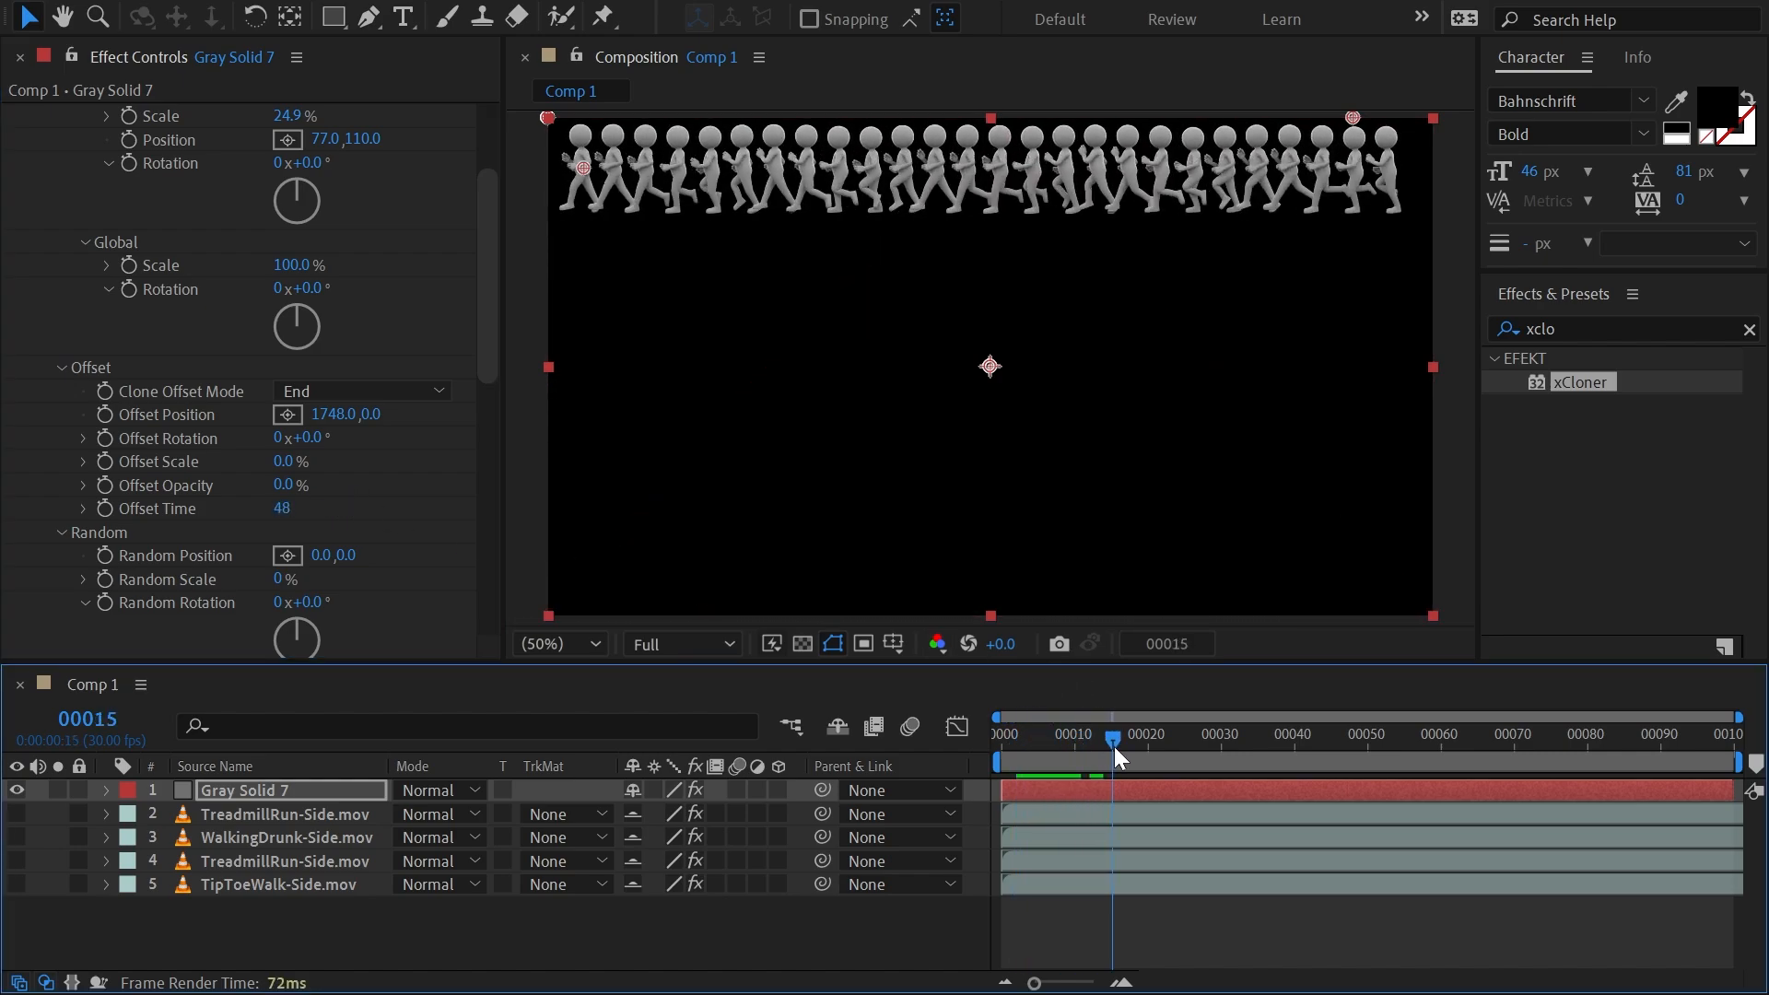
drag(283, 517, 256, 515)
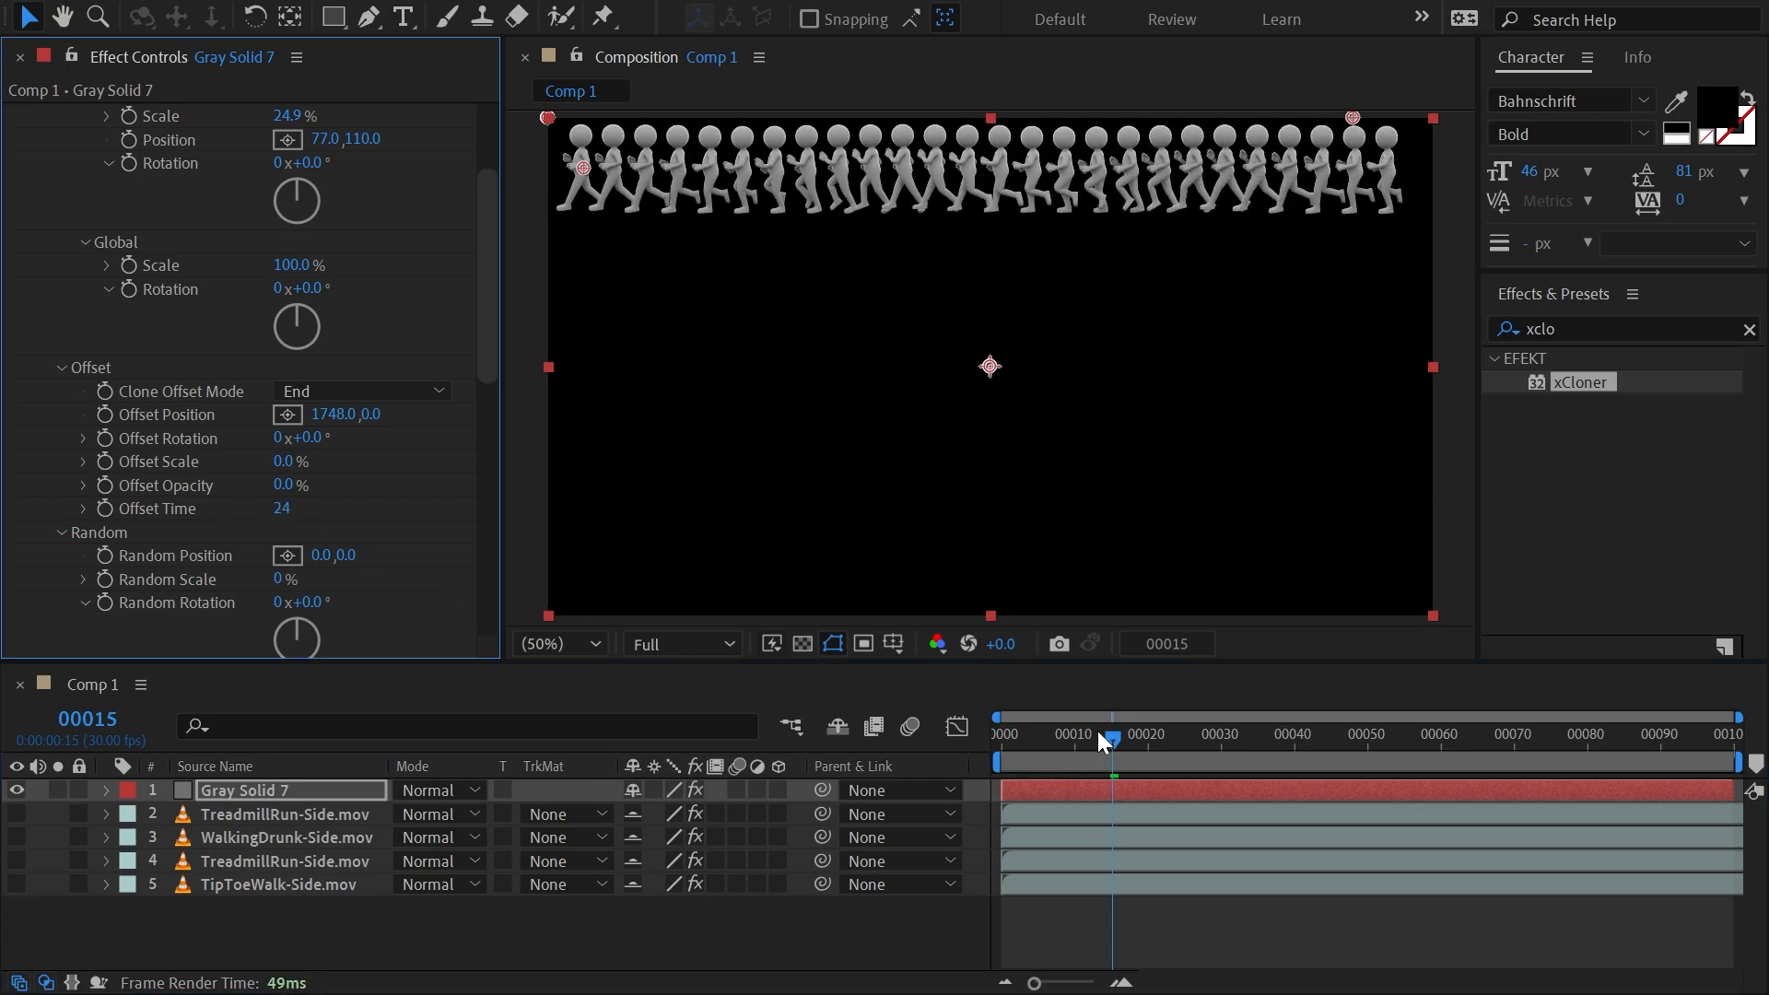
drag(1097, 732, 1249, 733)
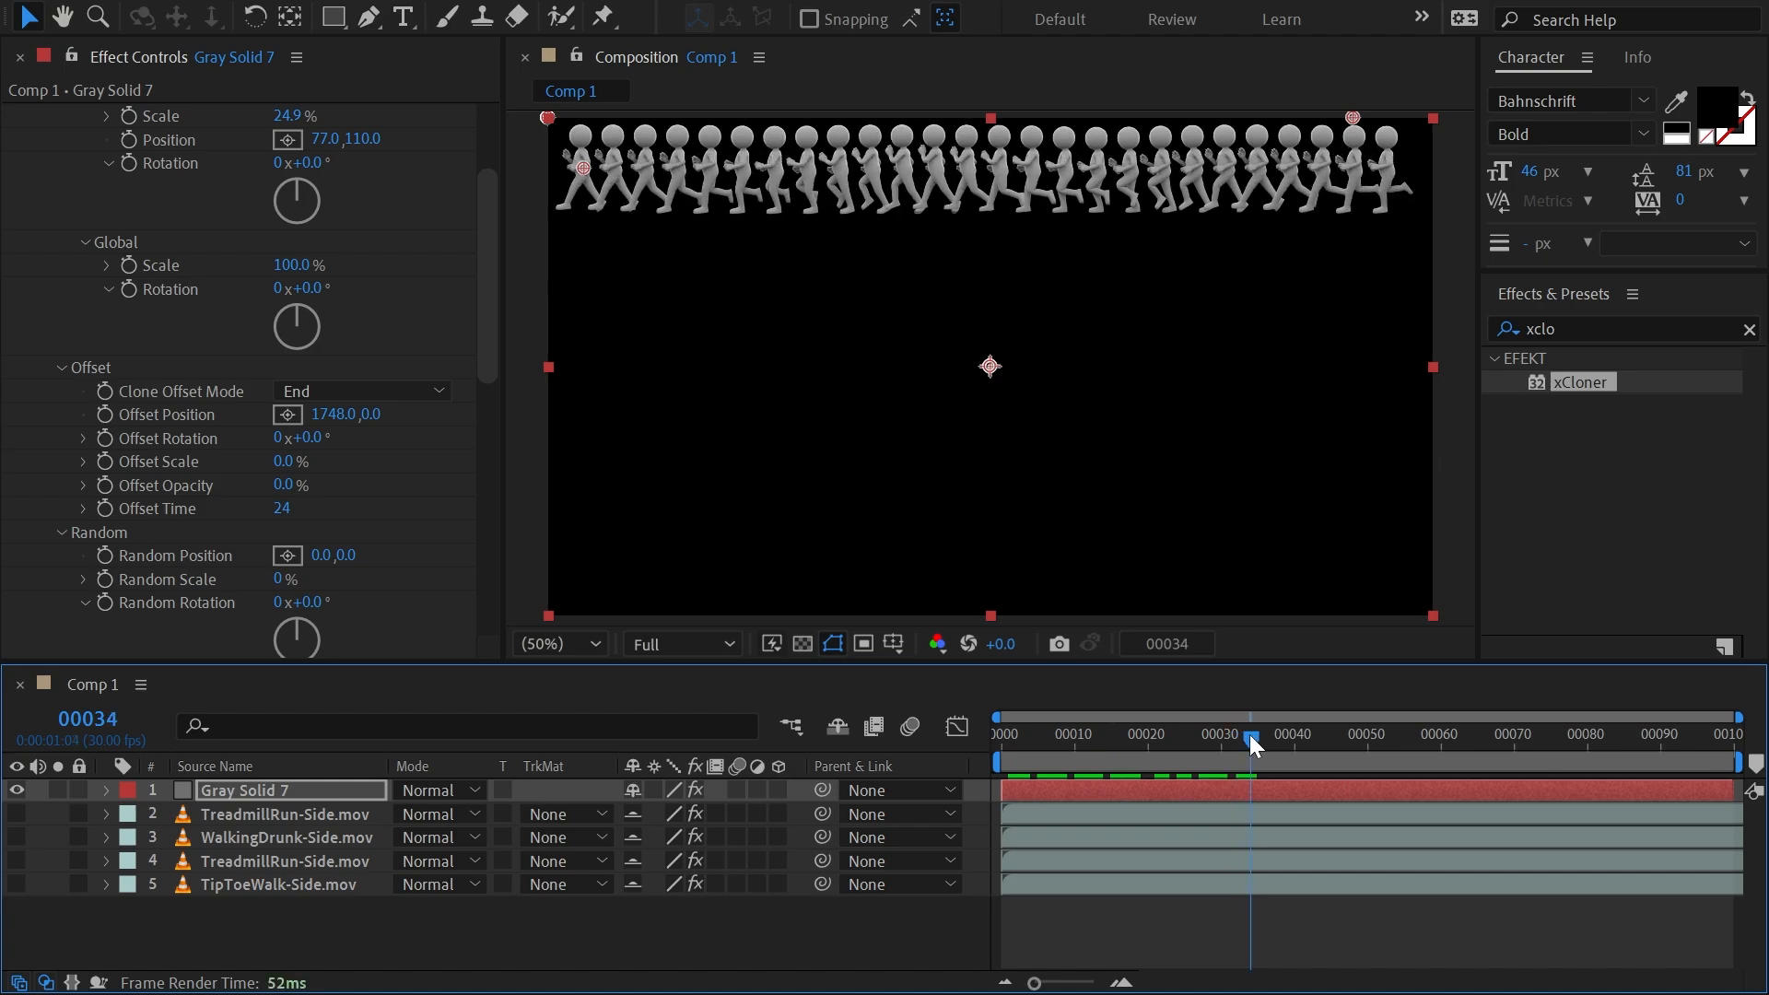
Set the clones' offset time to 10.
click(283, 512)
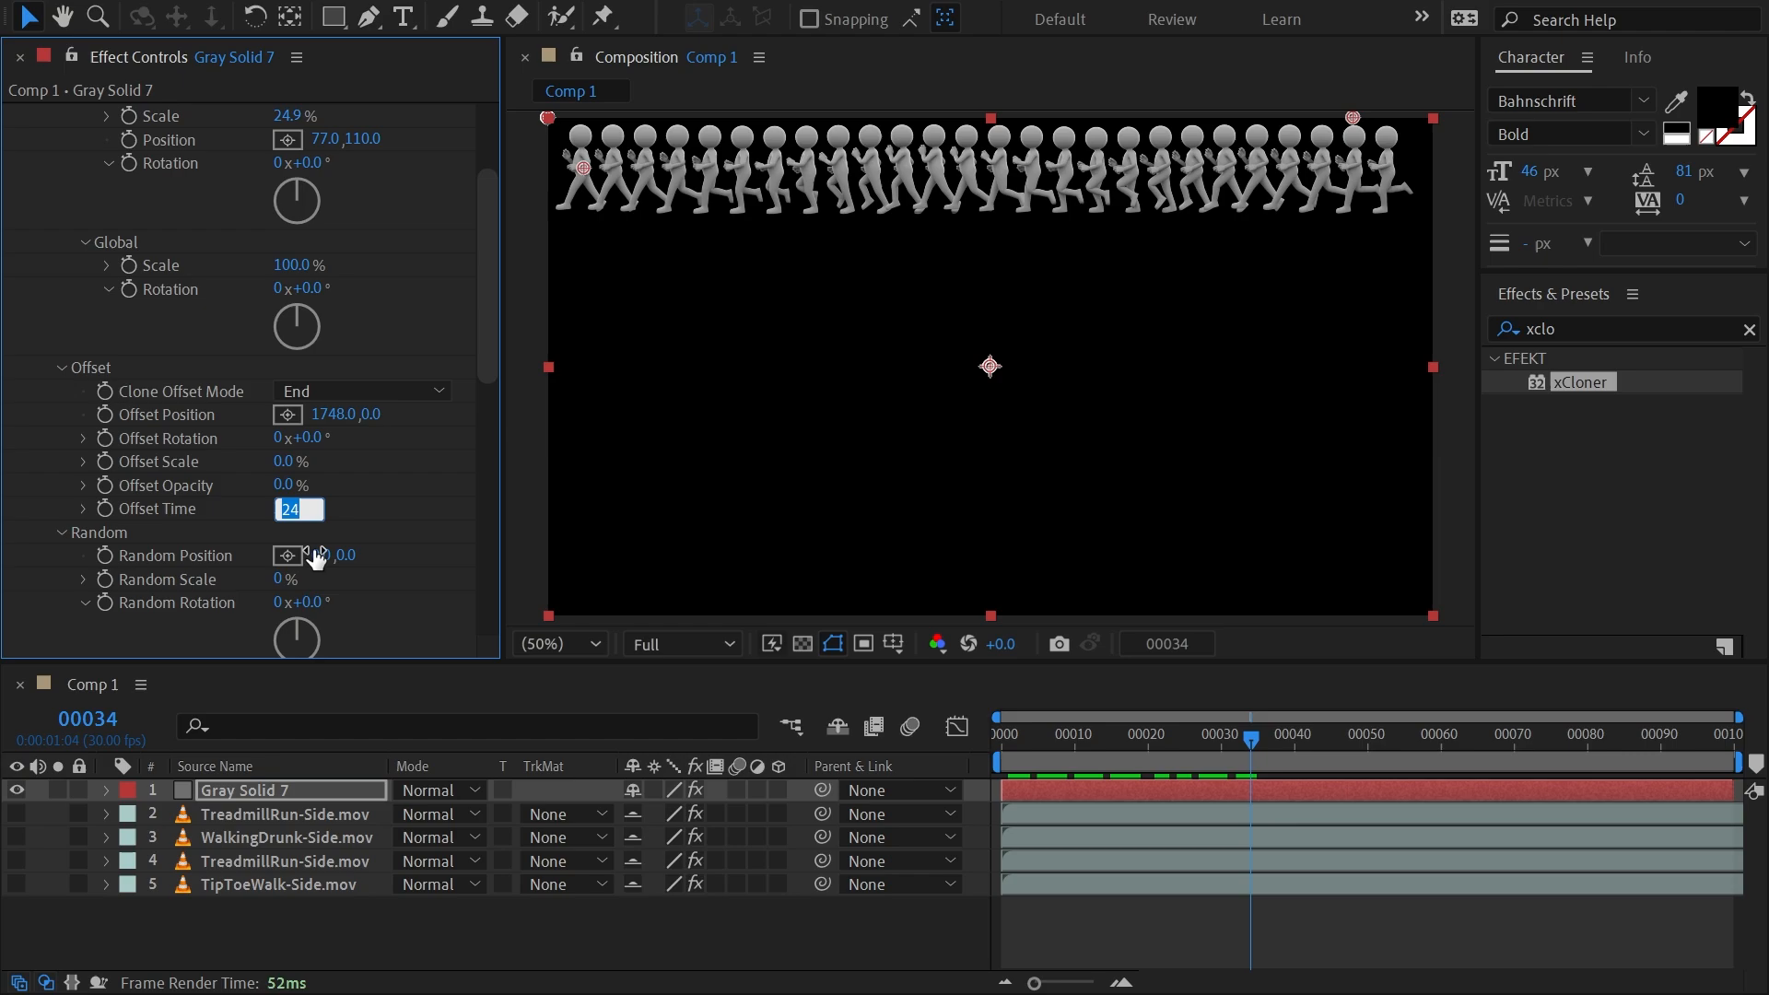
text(10)
key(Return)
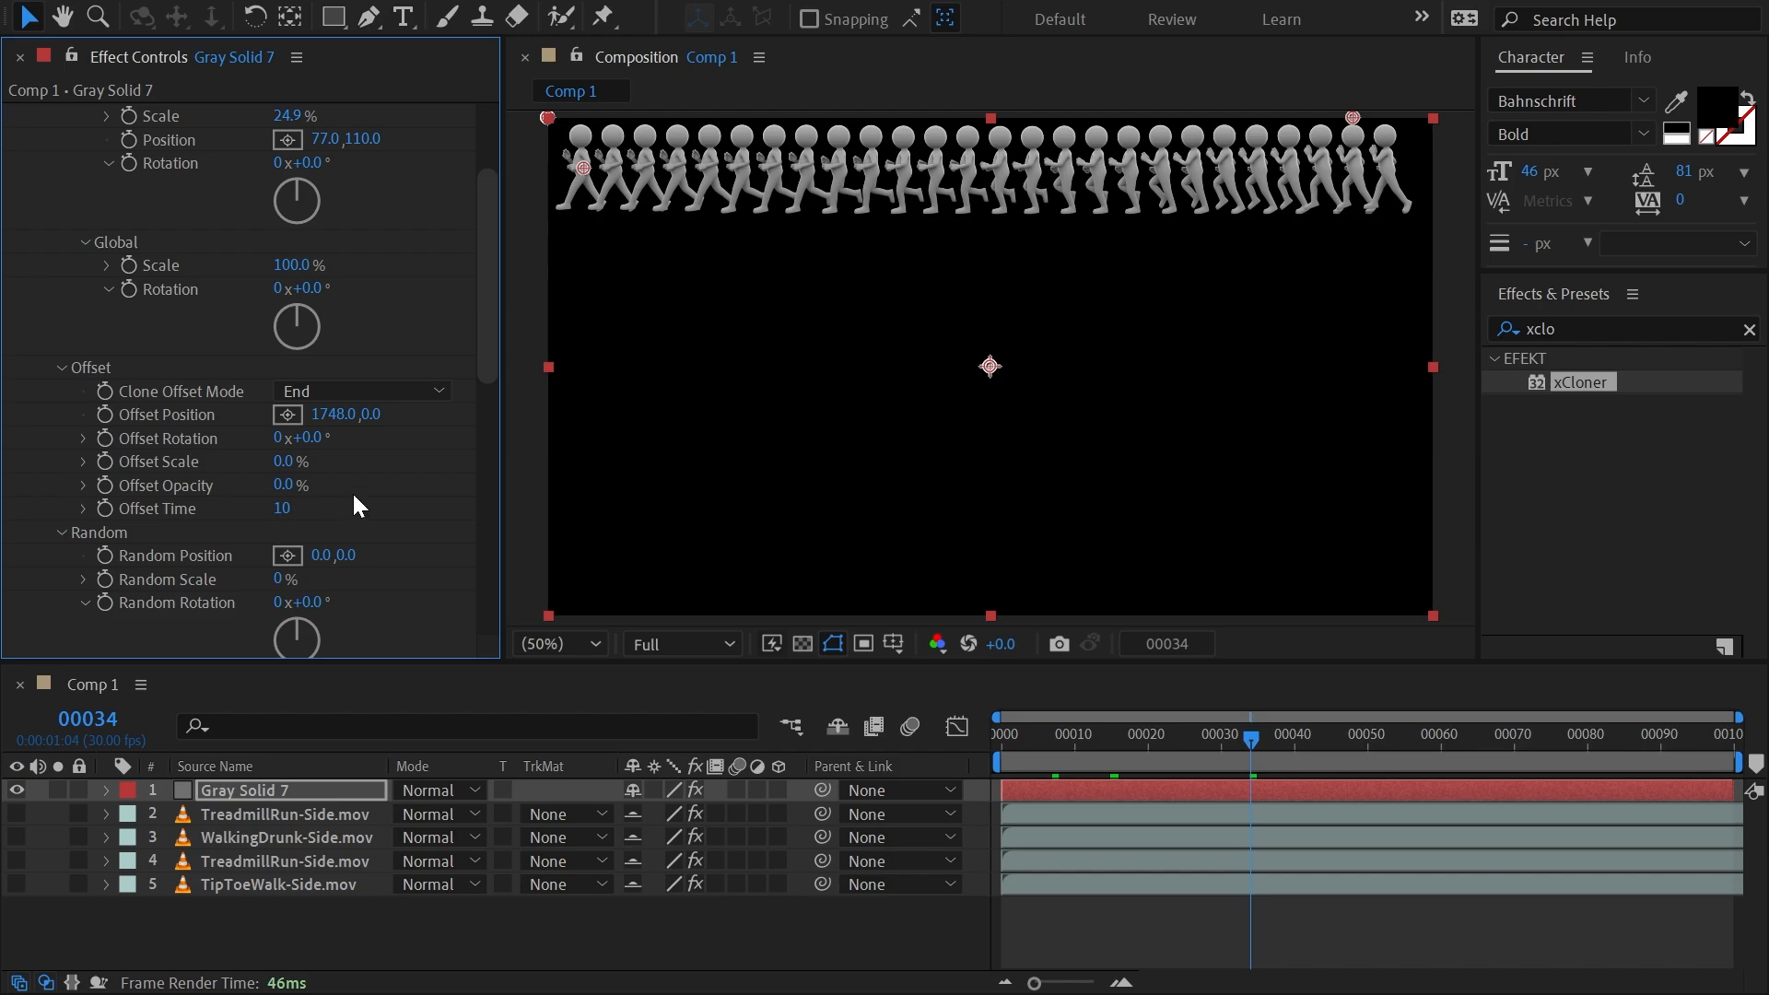
Set the random time to 19 and preview the clones' randomized animation.
drag(486, 342, 479, 449)
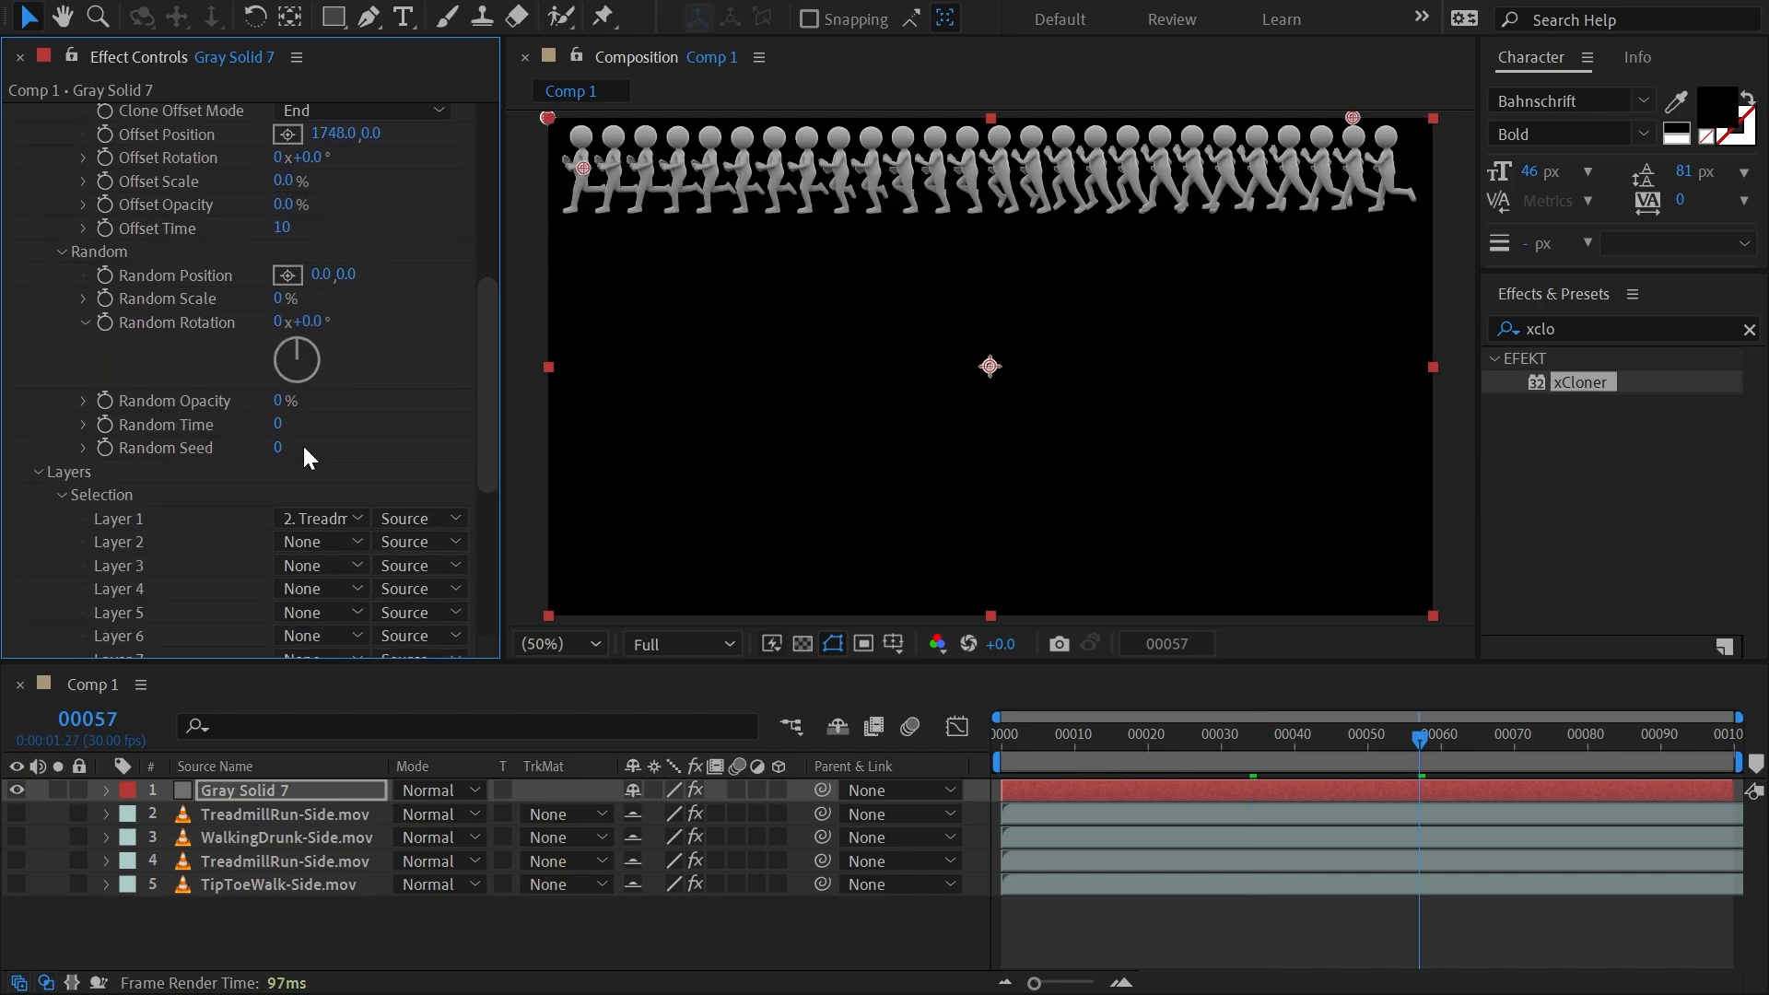
drag(280, 433, 305, 426)
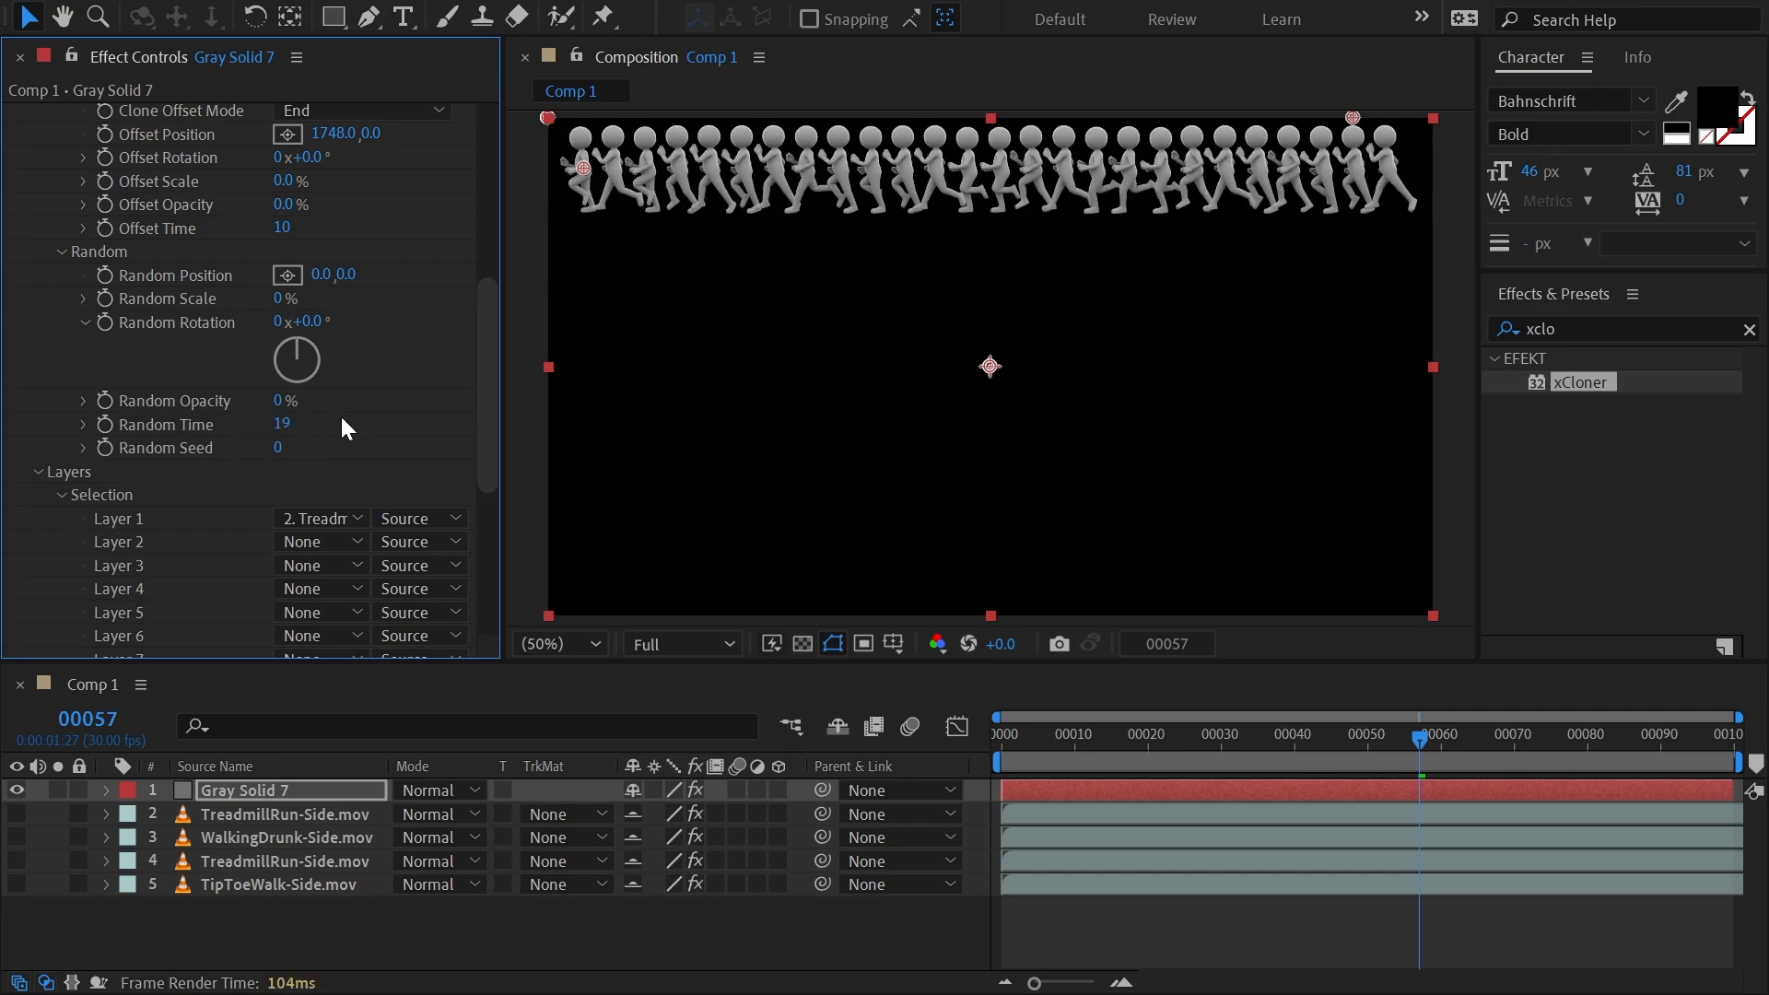
drag(1094, 741, 1455, 710)
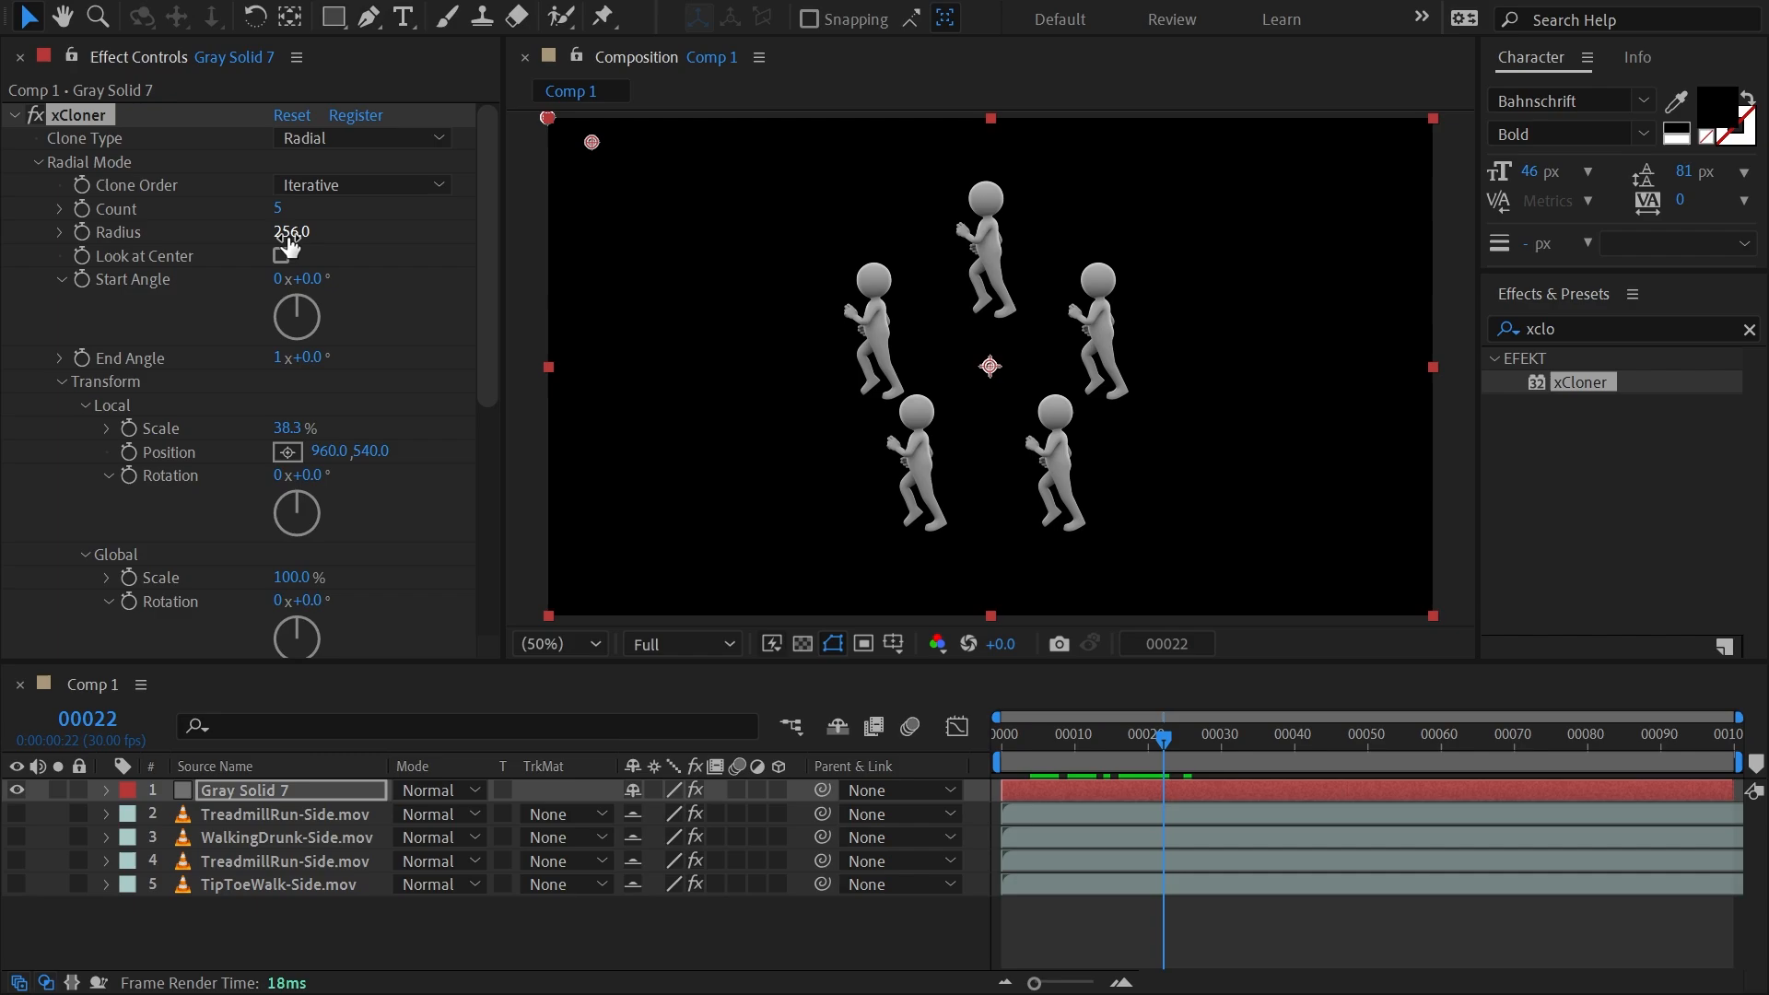
Arrange eight radial clones with a radius of 321 and make them look at the center.
drag(288, 235, 383, 252)
mouse_move(276, 203)
mouse_down()
mouse_move(311, 203)
mouse_move(281, 209)
mouse_up()
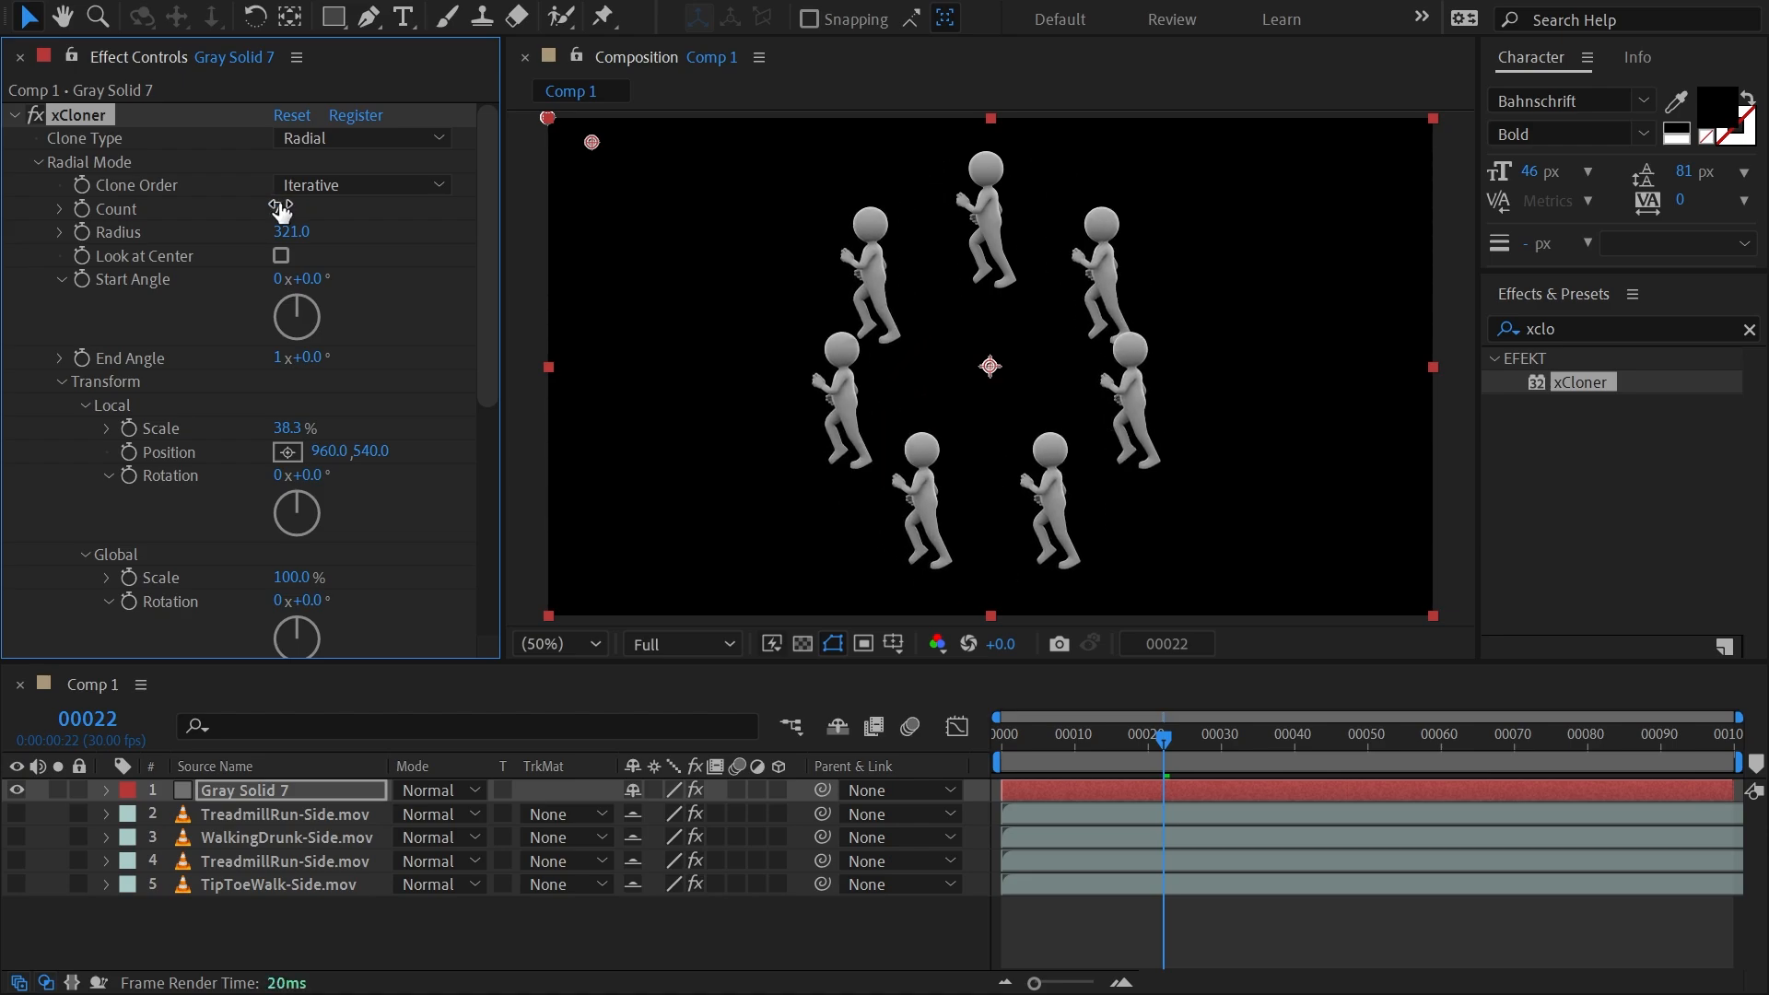
click(281, 256)
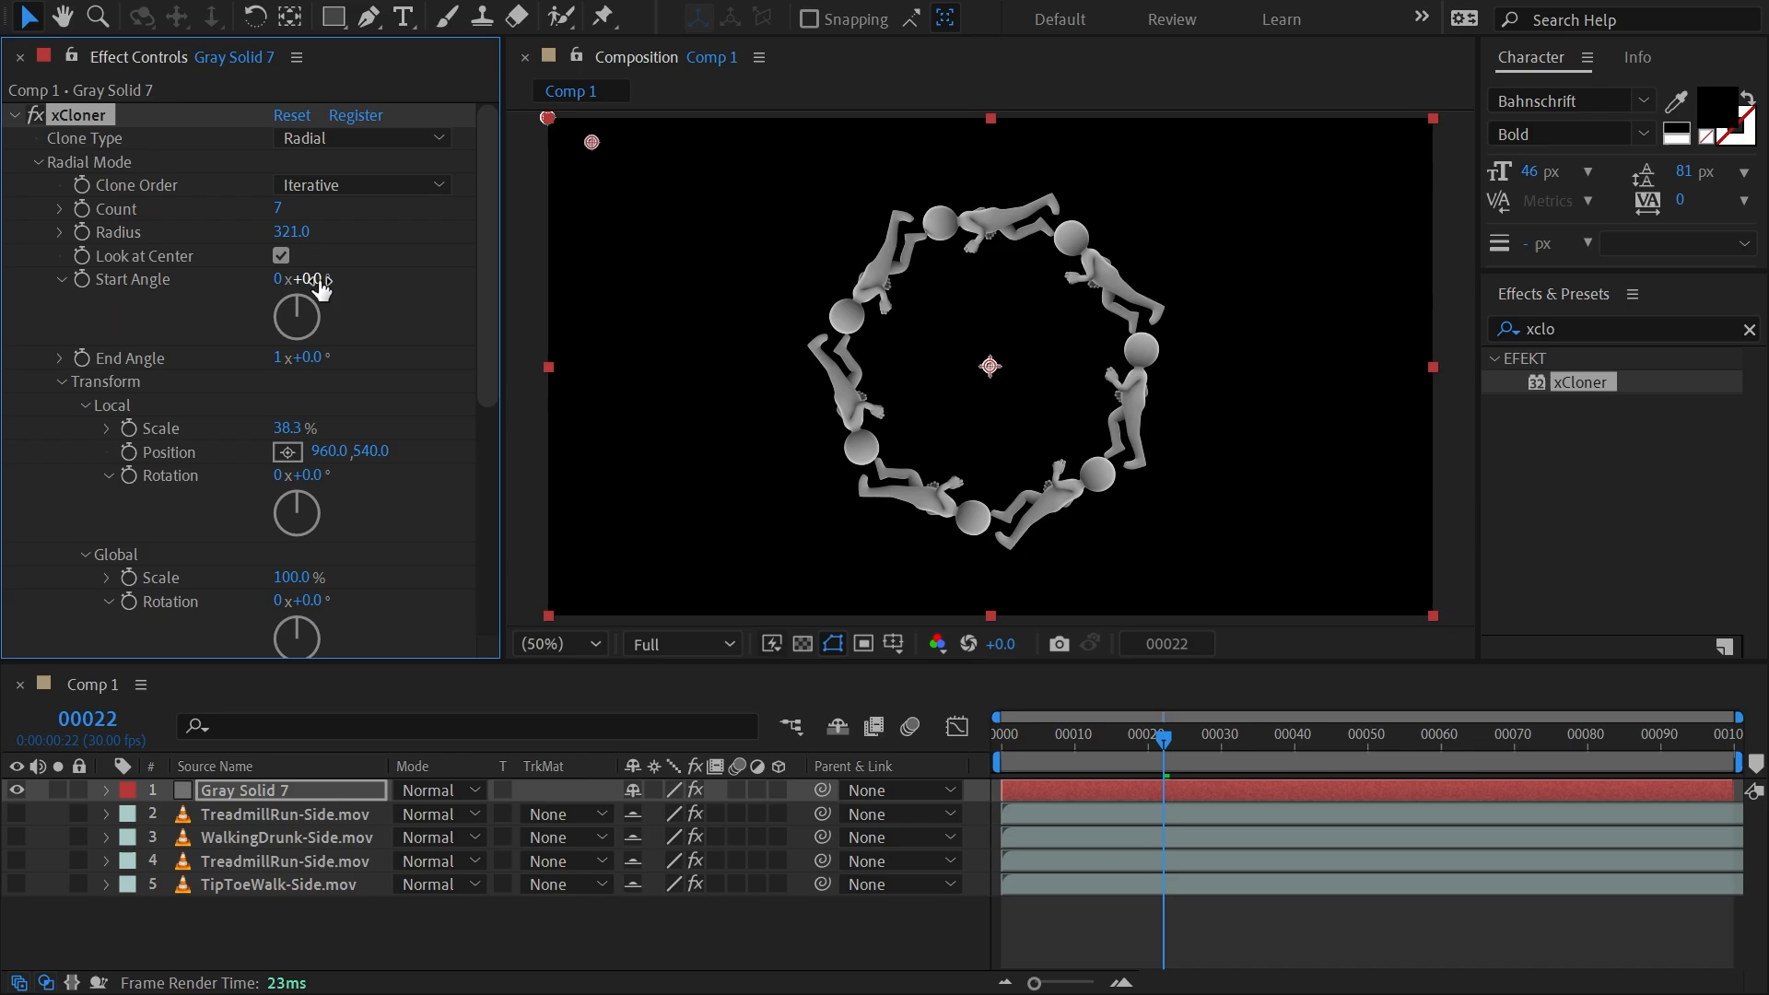
drag(281, 203, 285, 203)
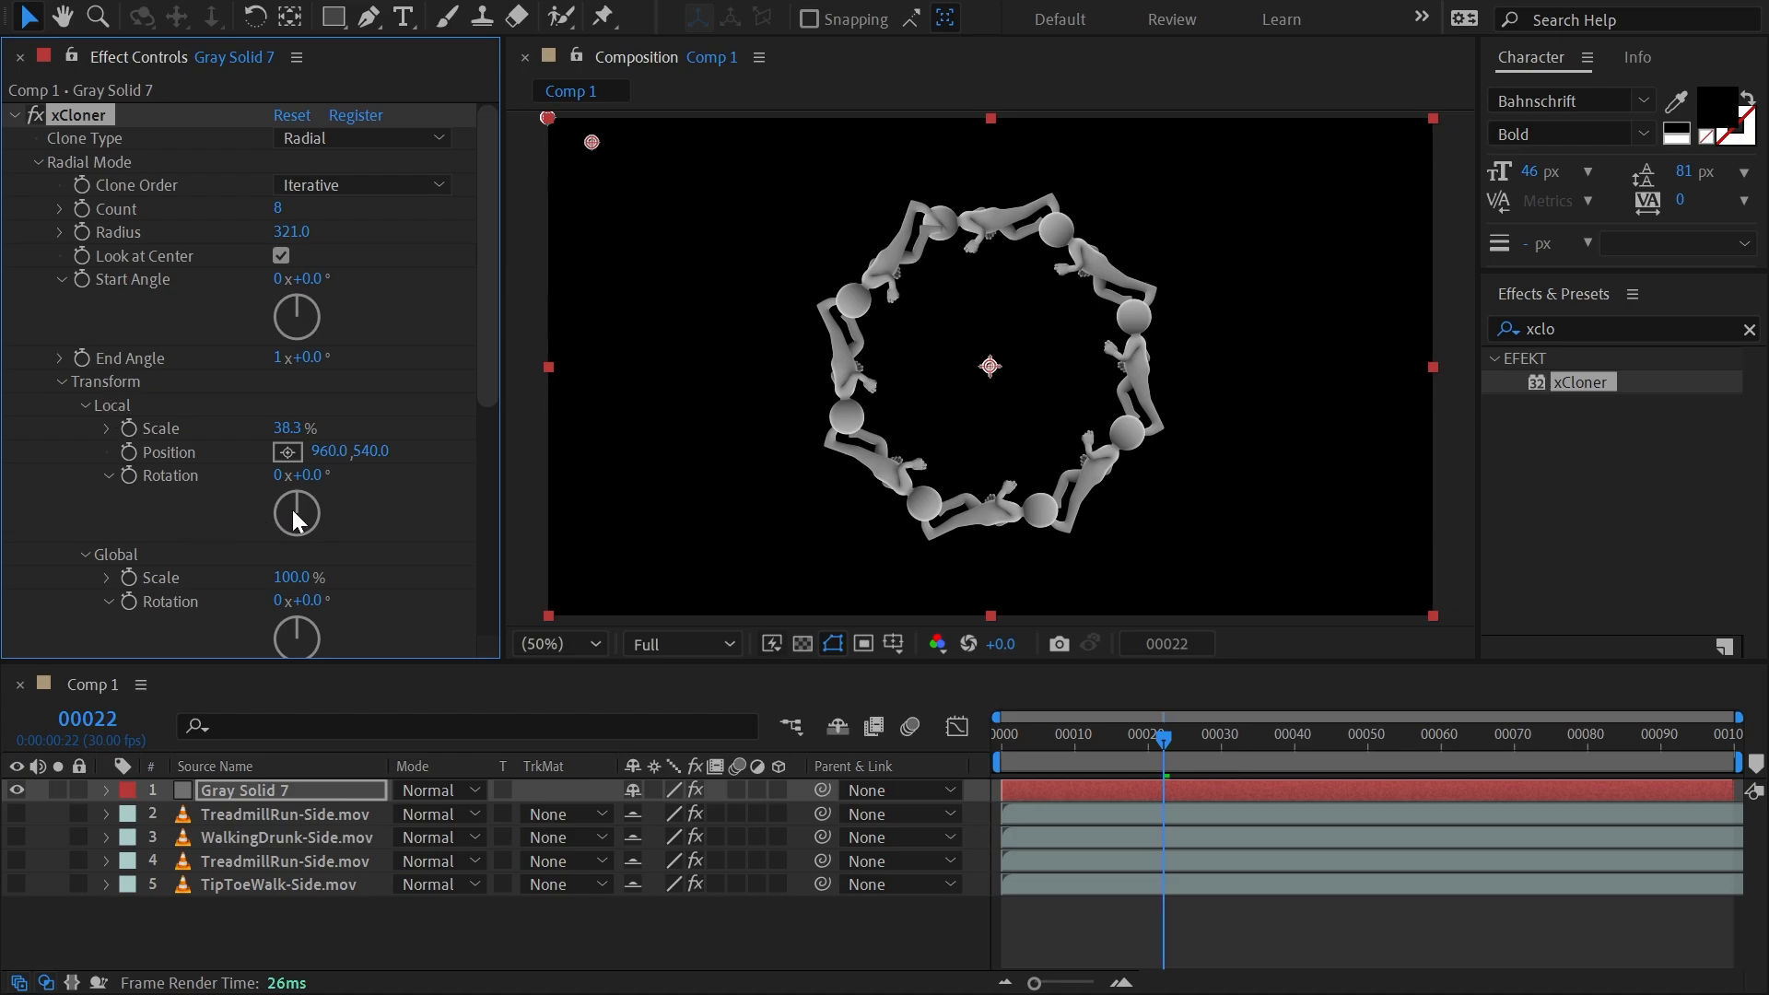
Set the radial clones' local rotation to 102° and count to 10, and preview the animation to frame 45.
drag(318, 475, 464, 478)
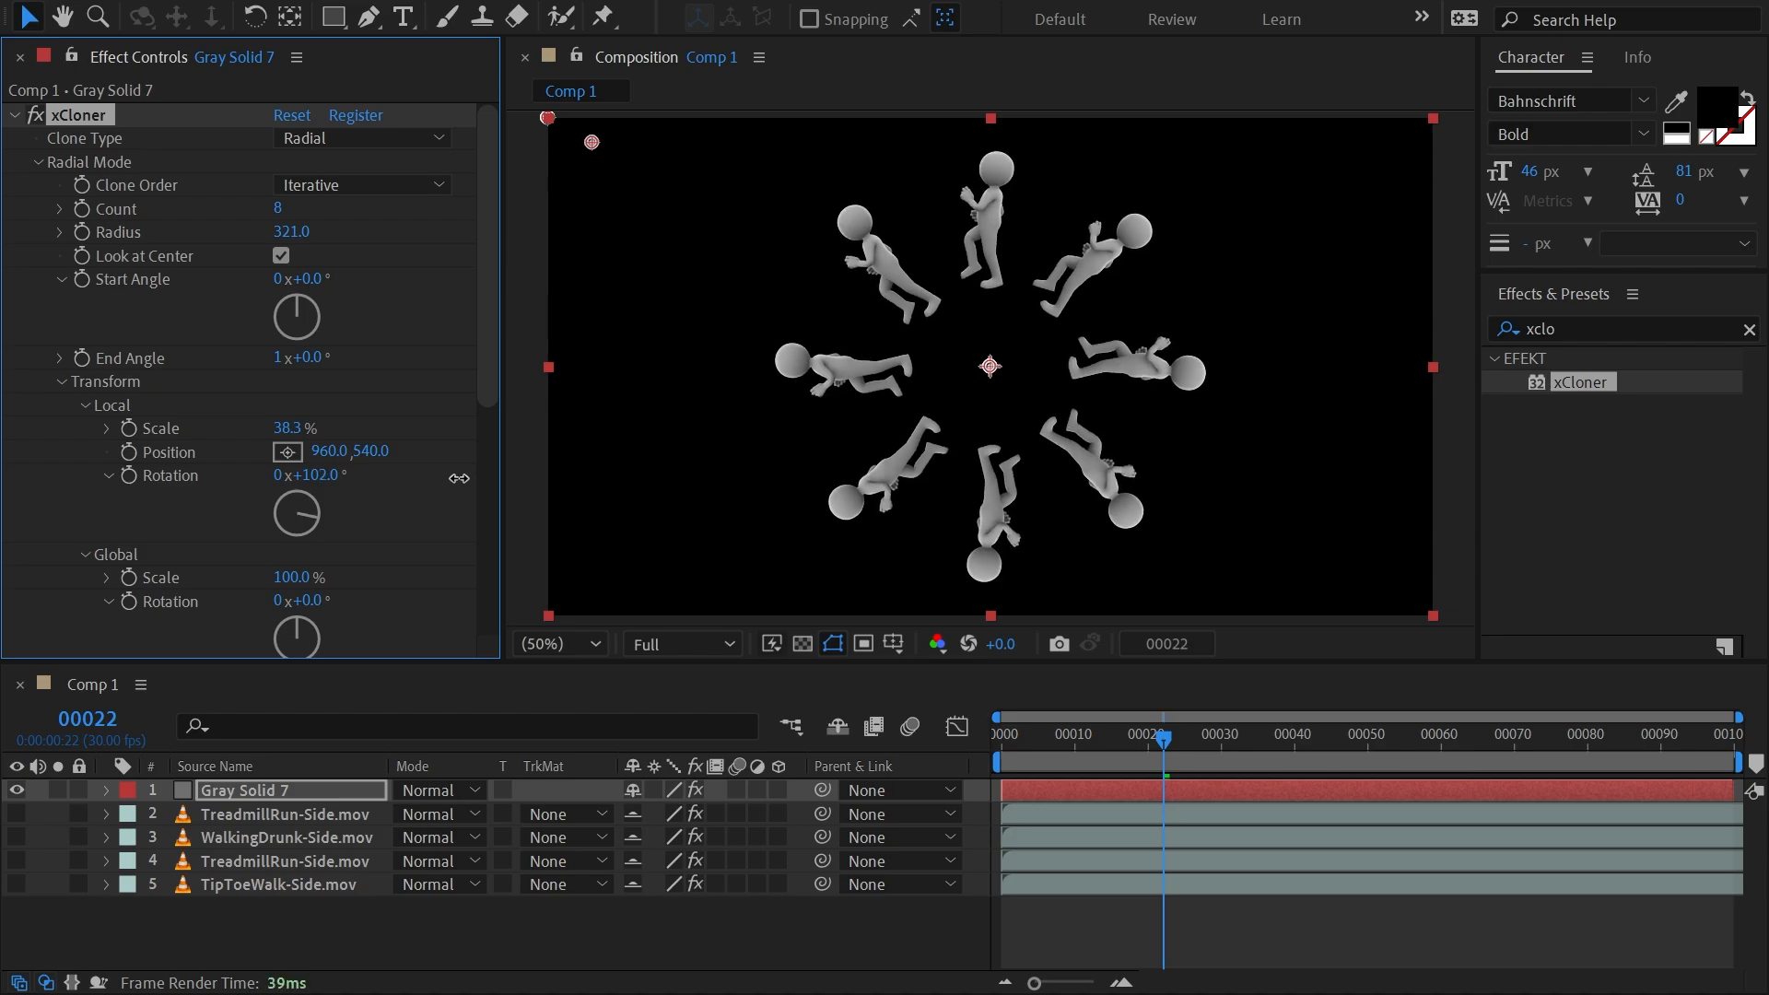
mouse_move(285, 209)
mouse_down()
mouse_move(387, 210)
mouse_move(293, 211)
mouse_up()
drag(1029, 748, 1326, 752)
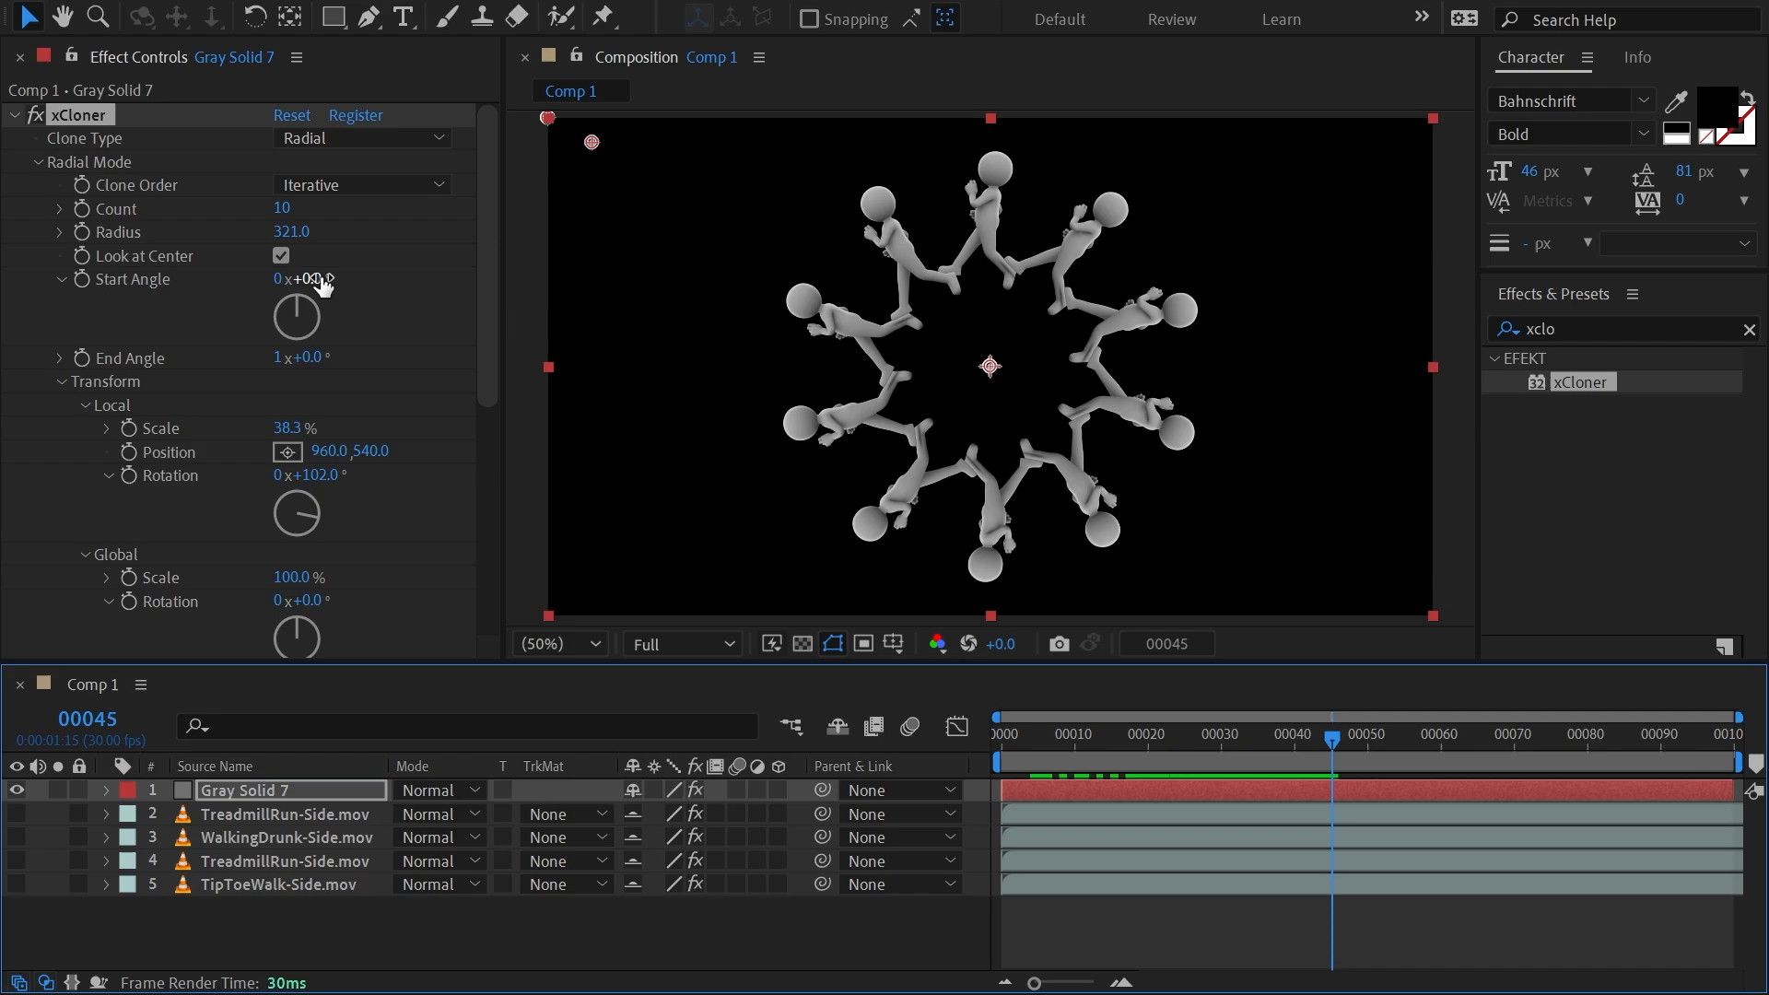
Set the radial angles to 33° start and 1x+25° end, with 34.6% local scale, 941, 540 local position, 96° local rotation and 57° global rotation.
mouse_move(315, 278)
mouse_down()
mouse_move(507, 298)
mouse_move(359, 296)
mouse_move(414, 299)
mouse_move(384, 304)
mouse_up()
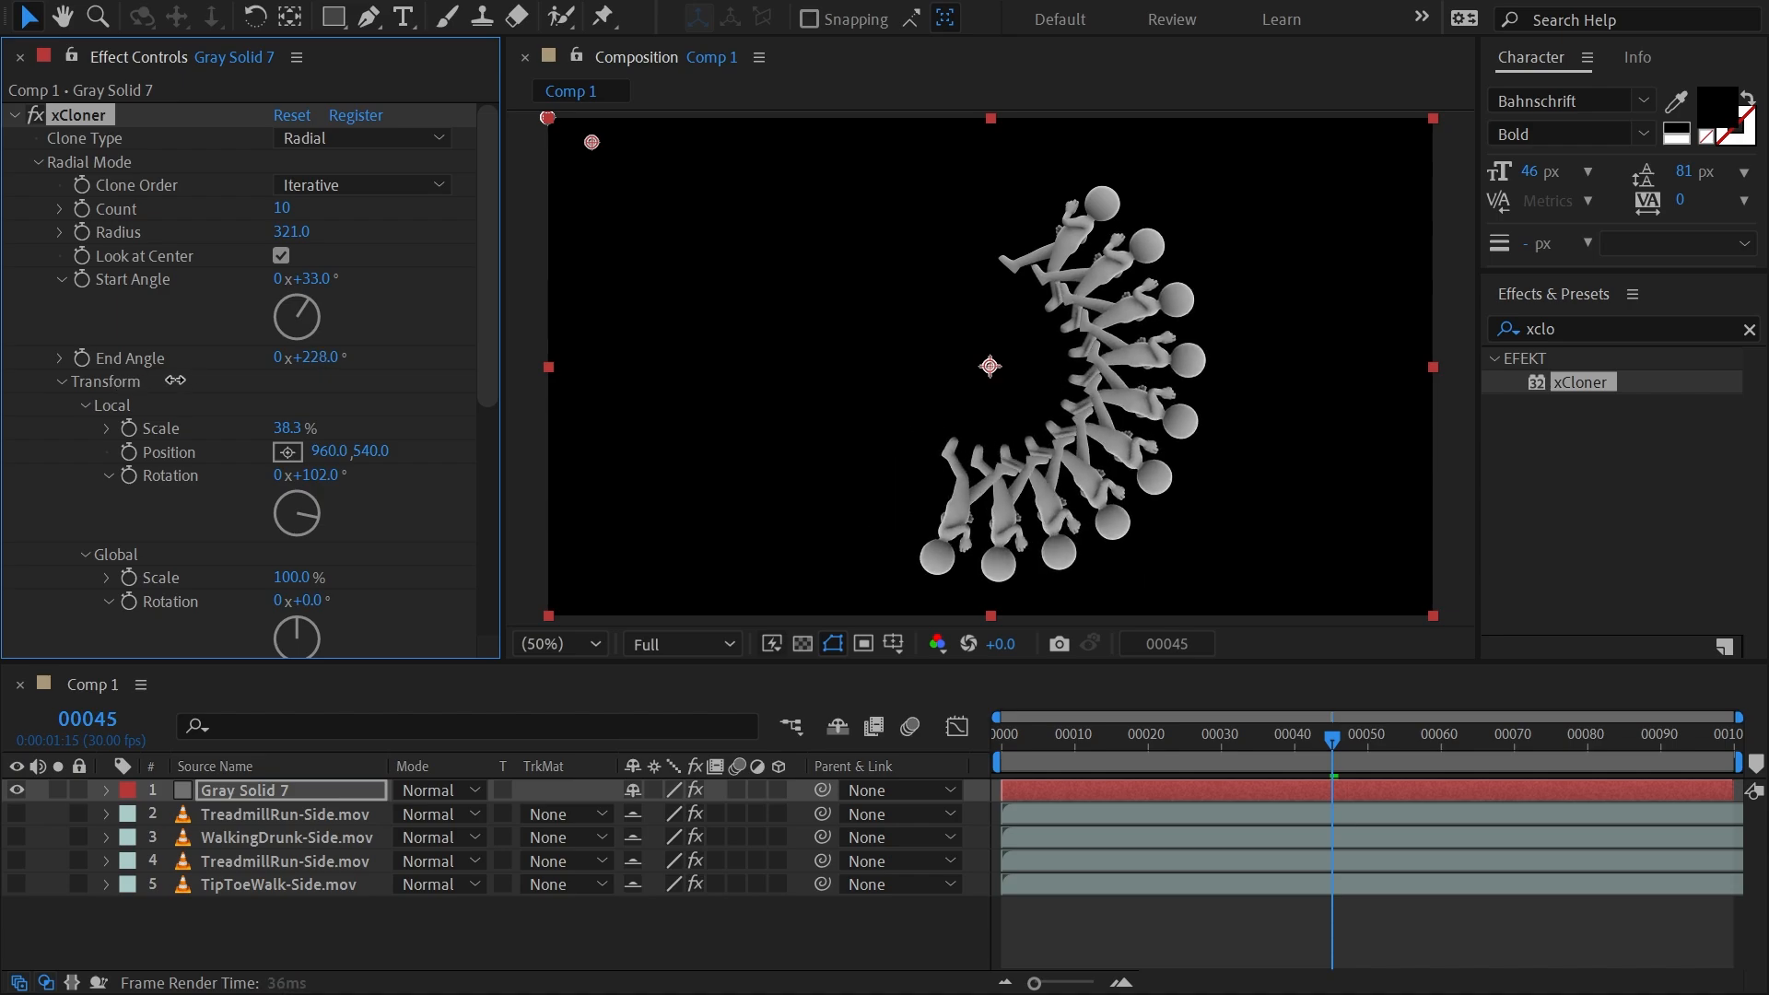
mouse_move(306, 377)
mouse_down()
mouse_move(355, 365)
mouse_move(221, 331)
mouse_move(285, 331)
mouse_move(331, 356)
mouse_move(296, 360)
mouse_move(383, 380)
mouse_move(337, 392)
mouse_up()
scroll(494, 289, down, 4)
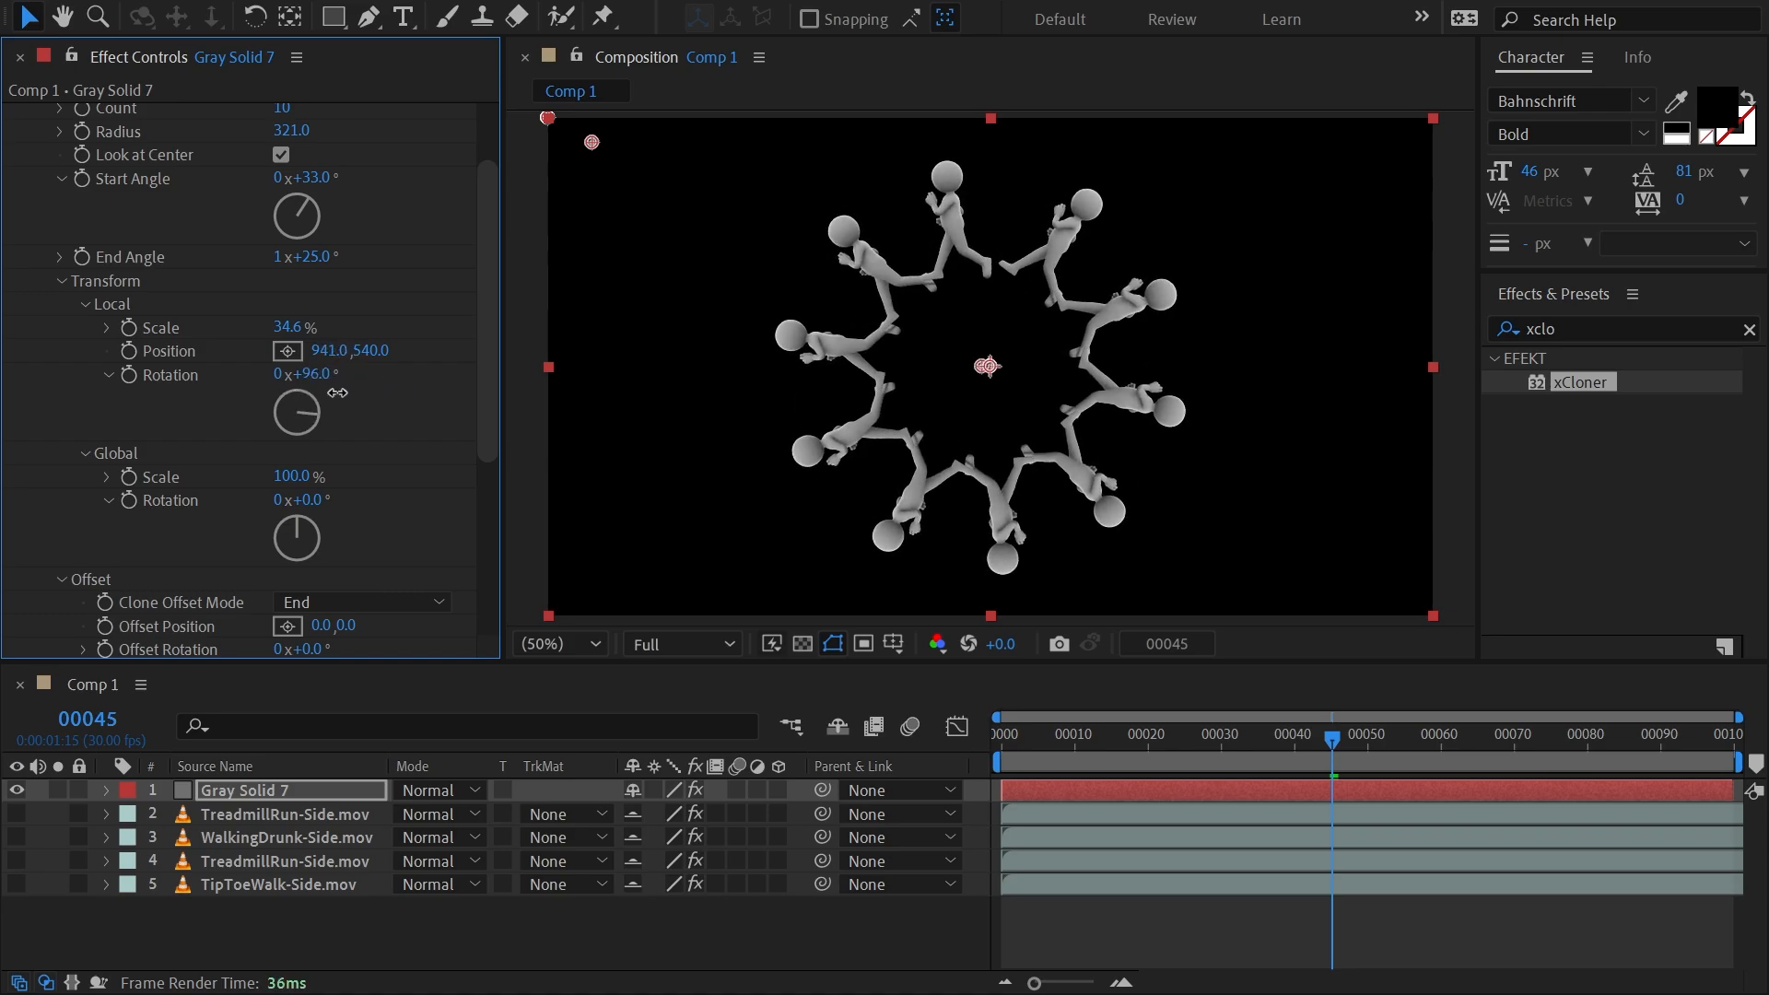
mouse_move(291, 477)
mouse_down()
mouse_move(318, 476)
mouse_move(266, 466)
mouse_move(393, 498)
mouse_up()
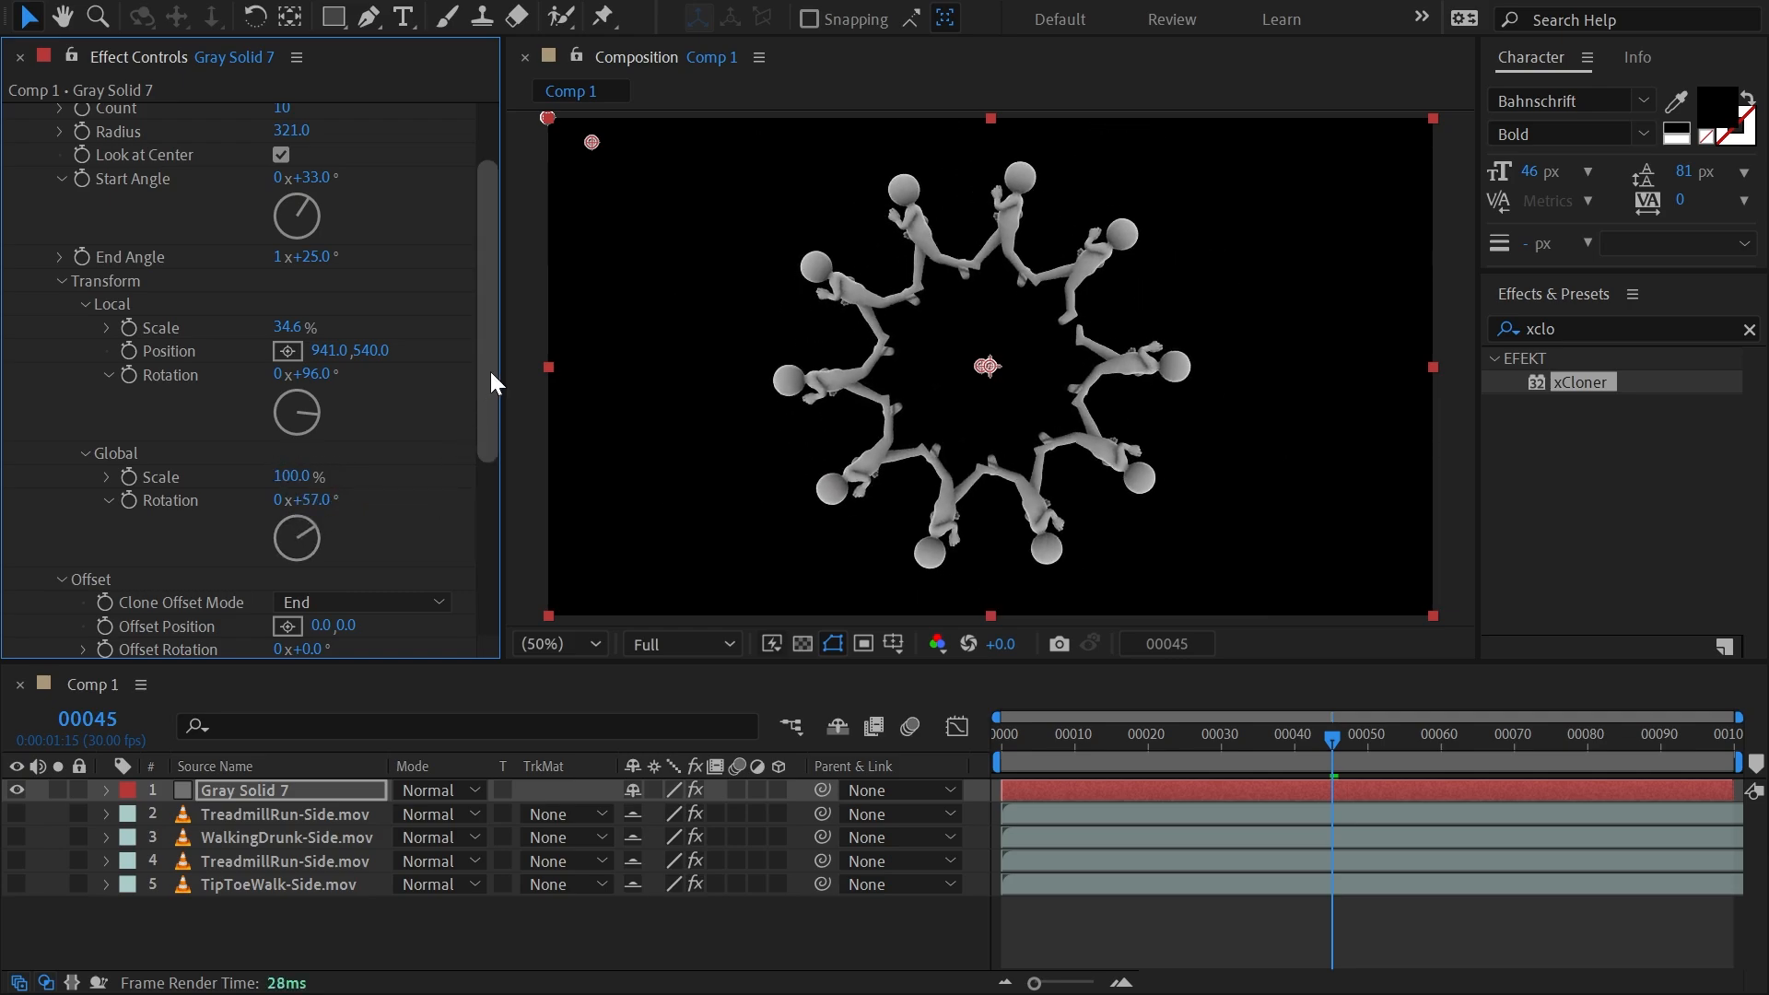
Offset the radial clones with position -40, -1, rotation 84°, scale 34% and opacity 19.6%.
drag(491, 373, 503, 512)
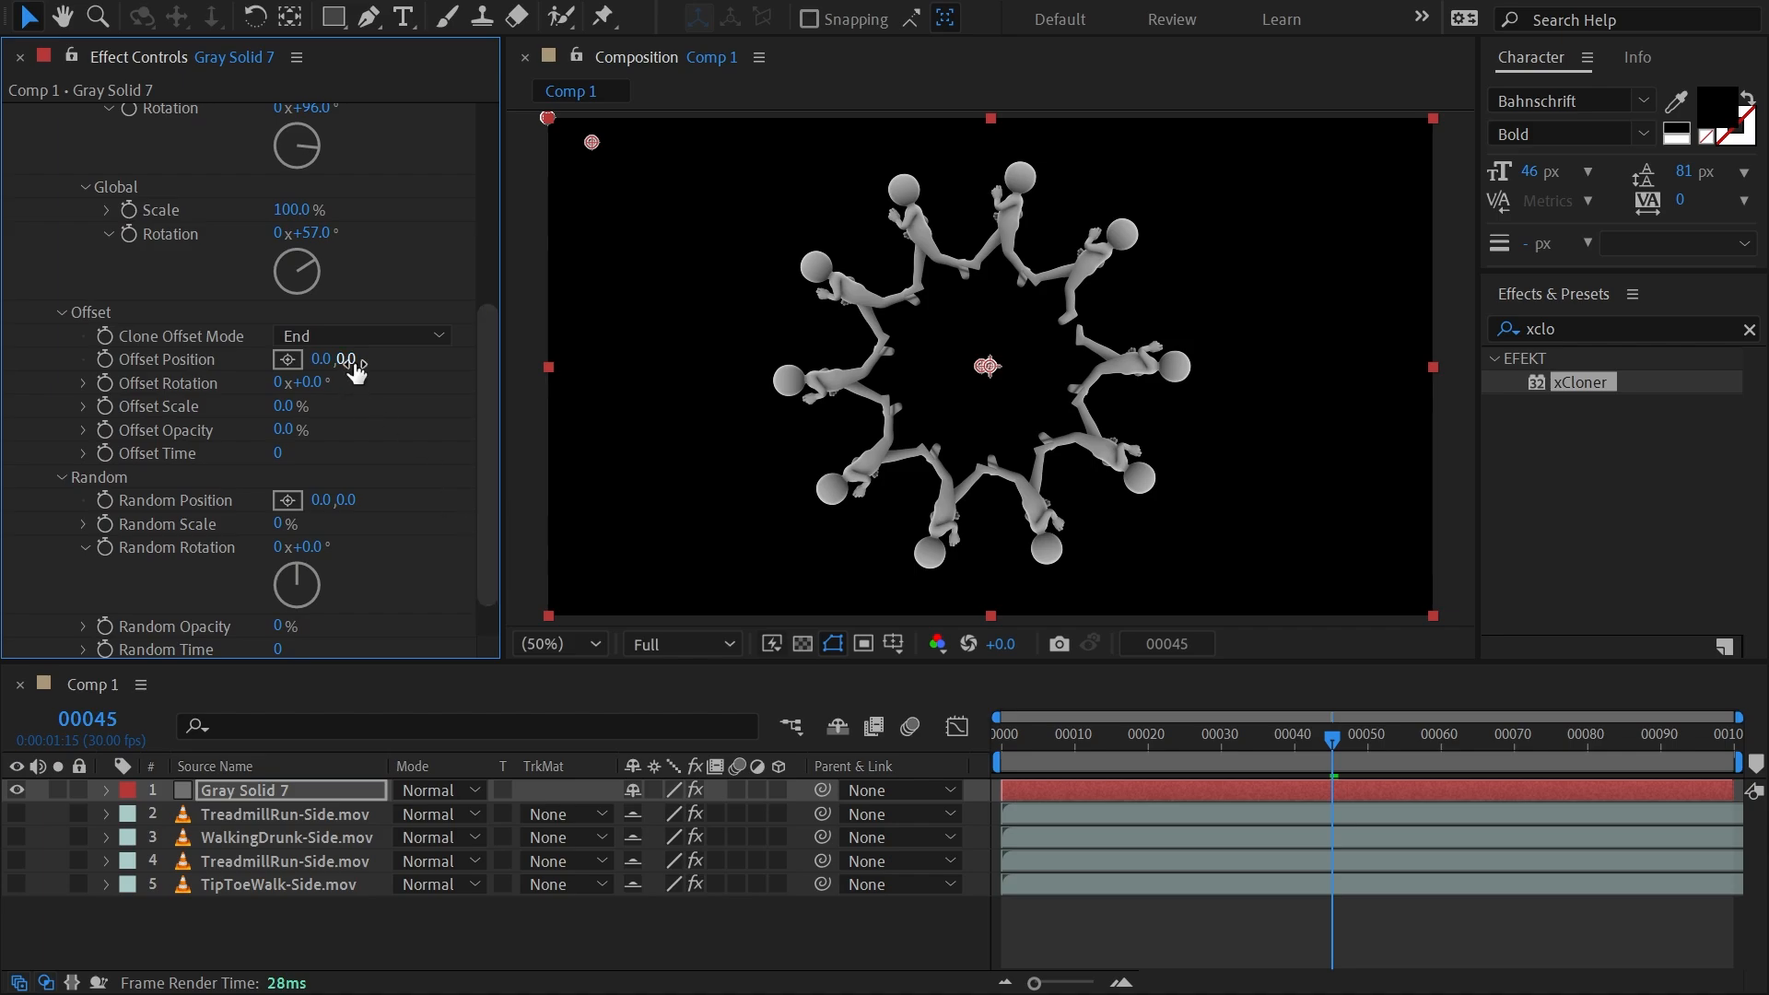
mouse_move(351, 361)
mouse_down()
mouse_move(237, 373)
mouse_move(463, 410)
mouse_up()
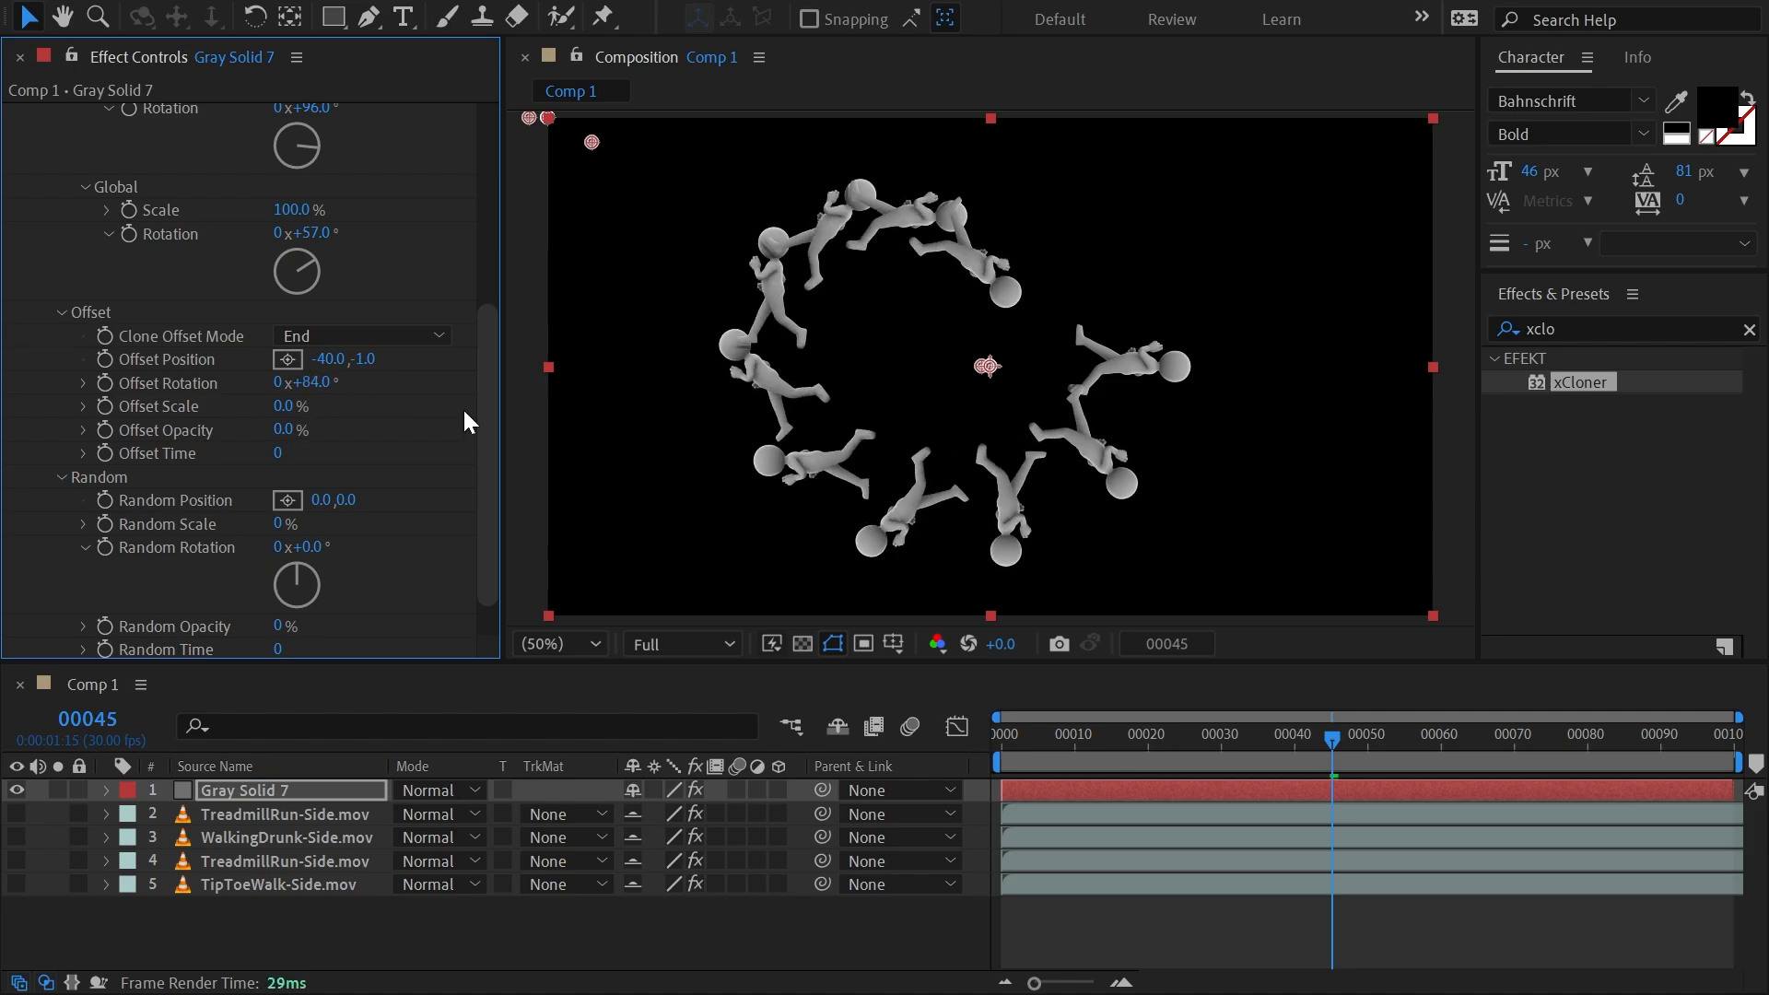
mouse_move(282, 408)
mouse_down()
mouse_move(151, 430)
mouse_move(372, 445)
mouse_move(553, 424)
mouse_move(2, 427)
mouse_move(644, 406)
mouse_up()
Switch the radial clones' offset mode to Step.
drag(485, 360, 519, 253)
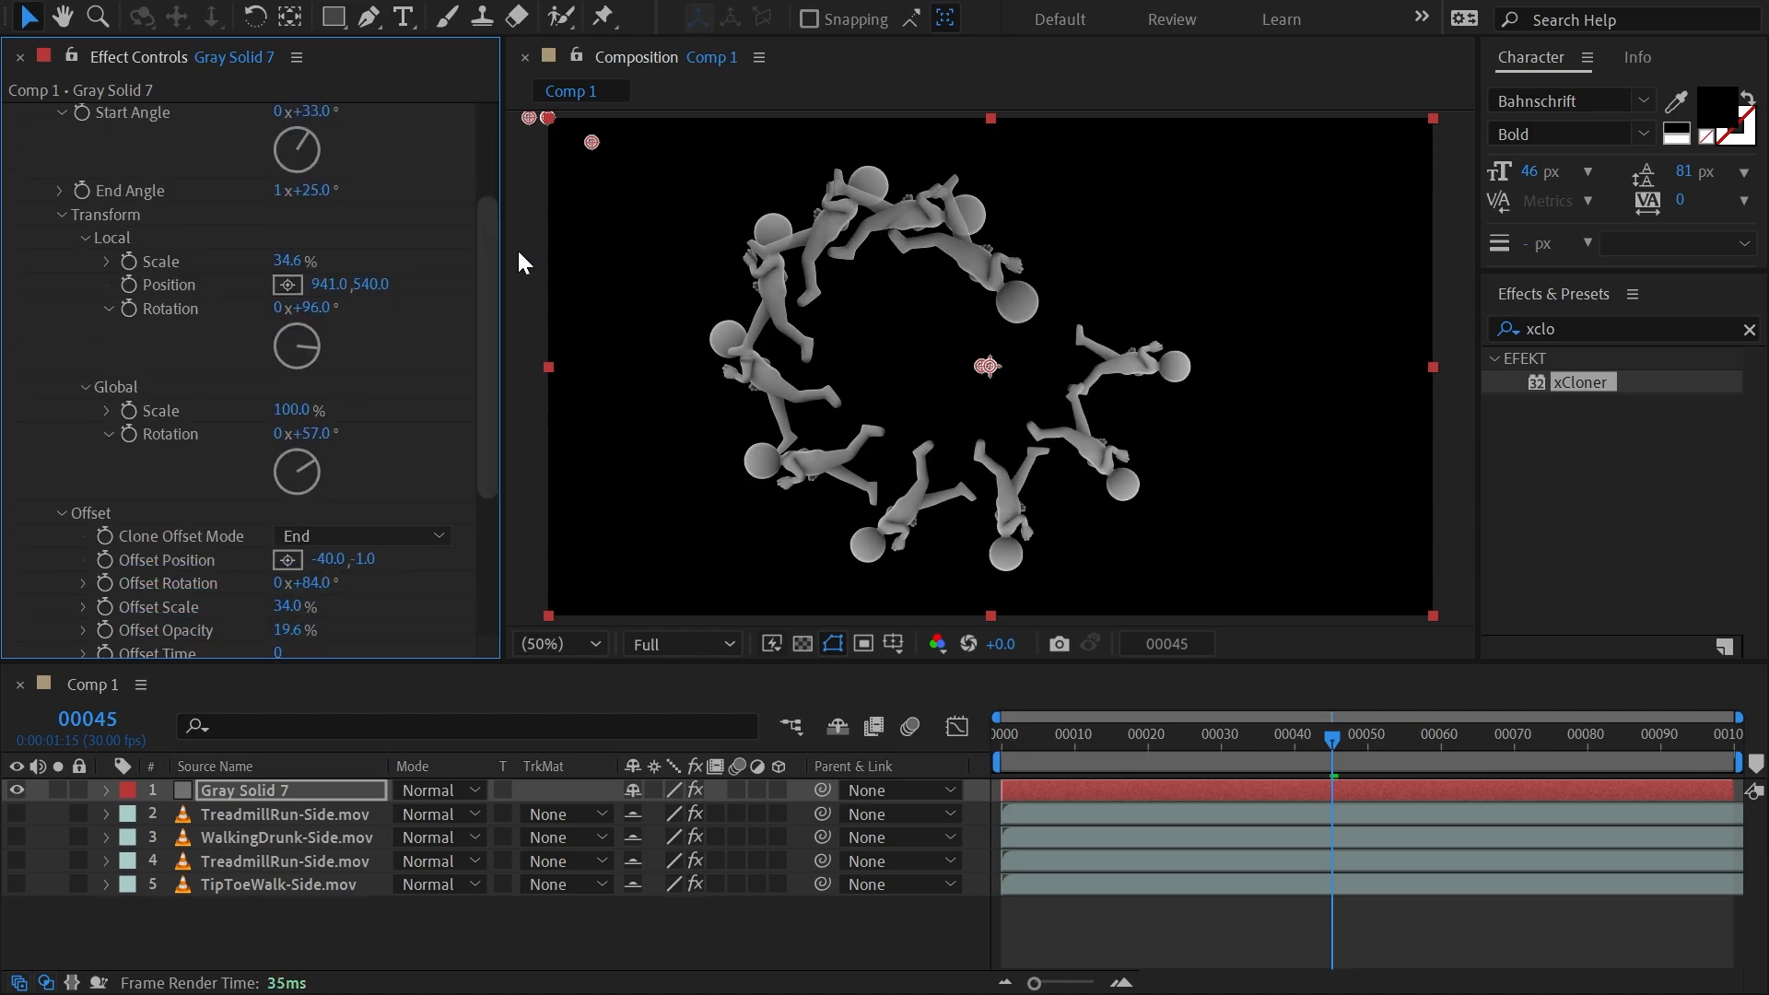
click(330, 539)
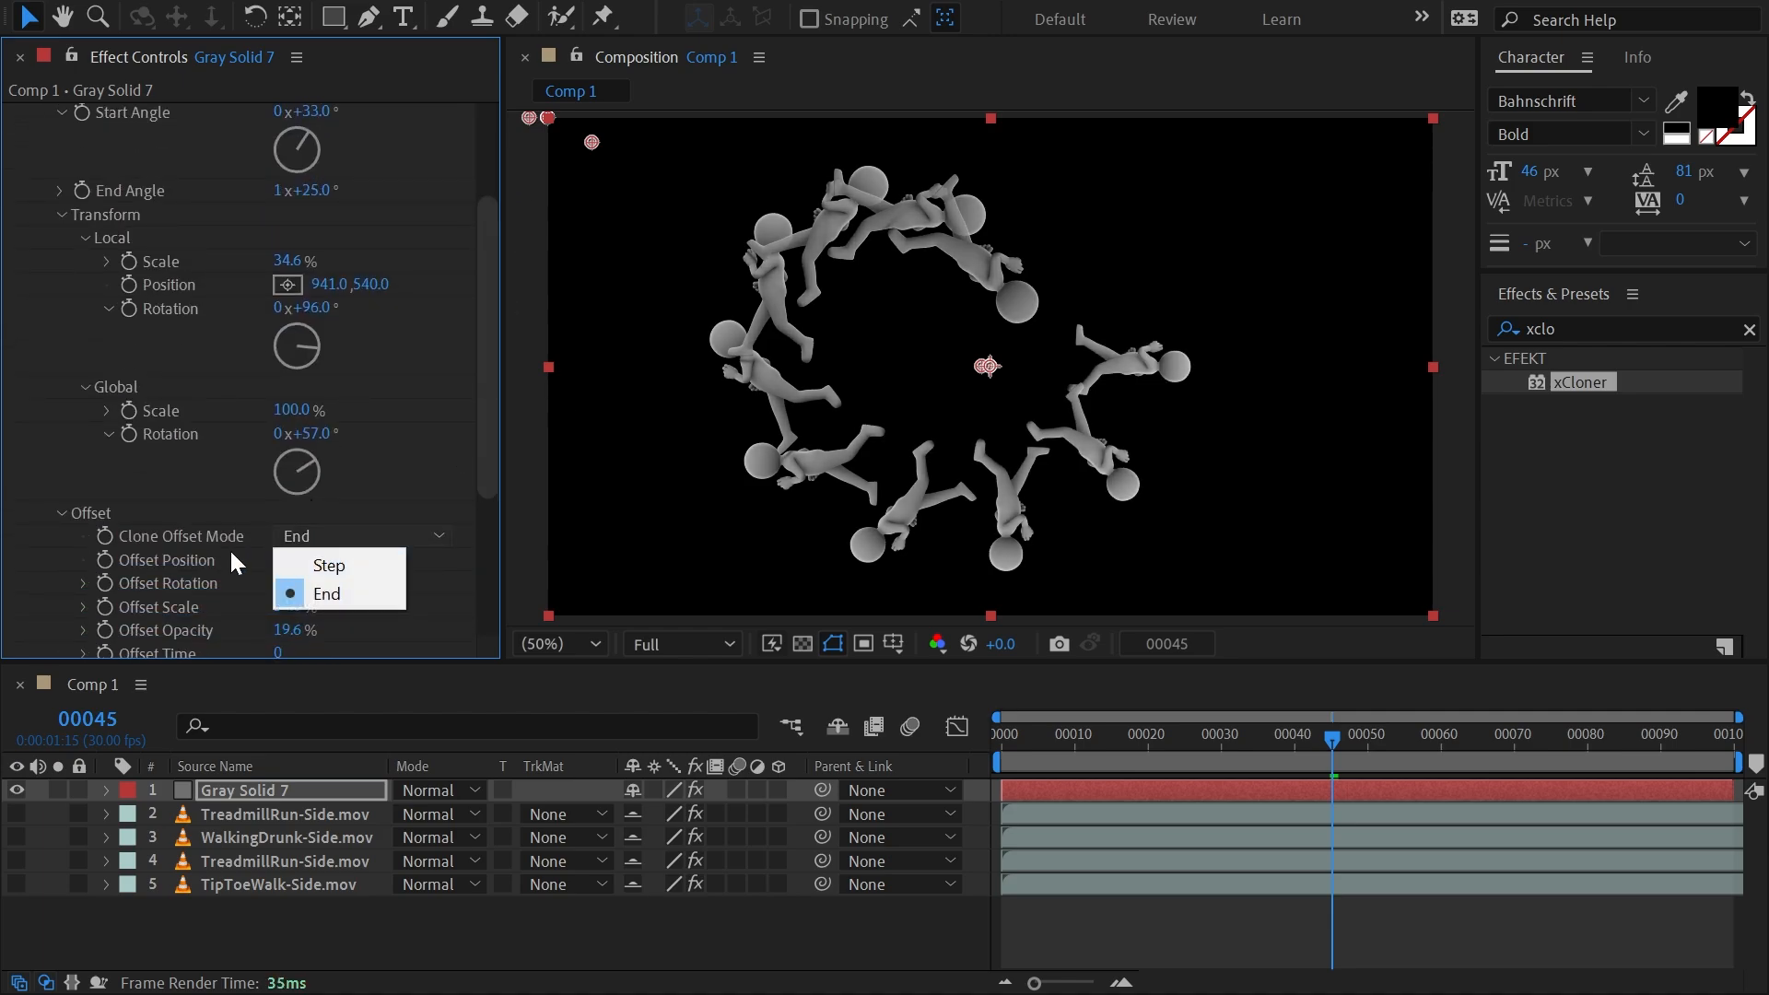
click(352, 561)
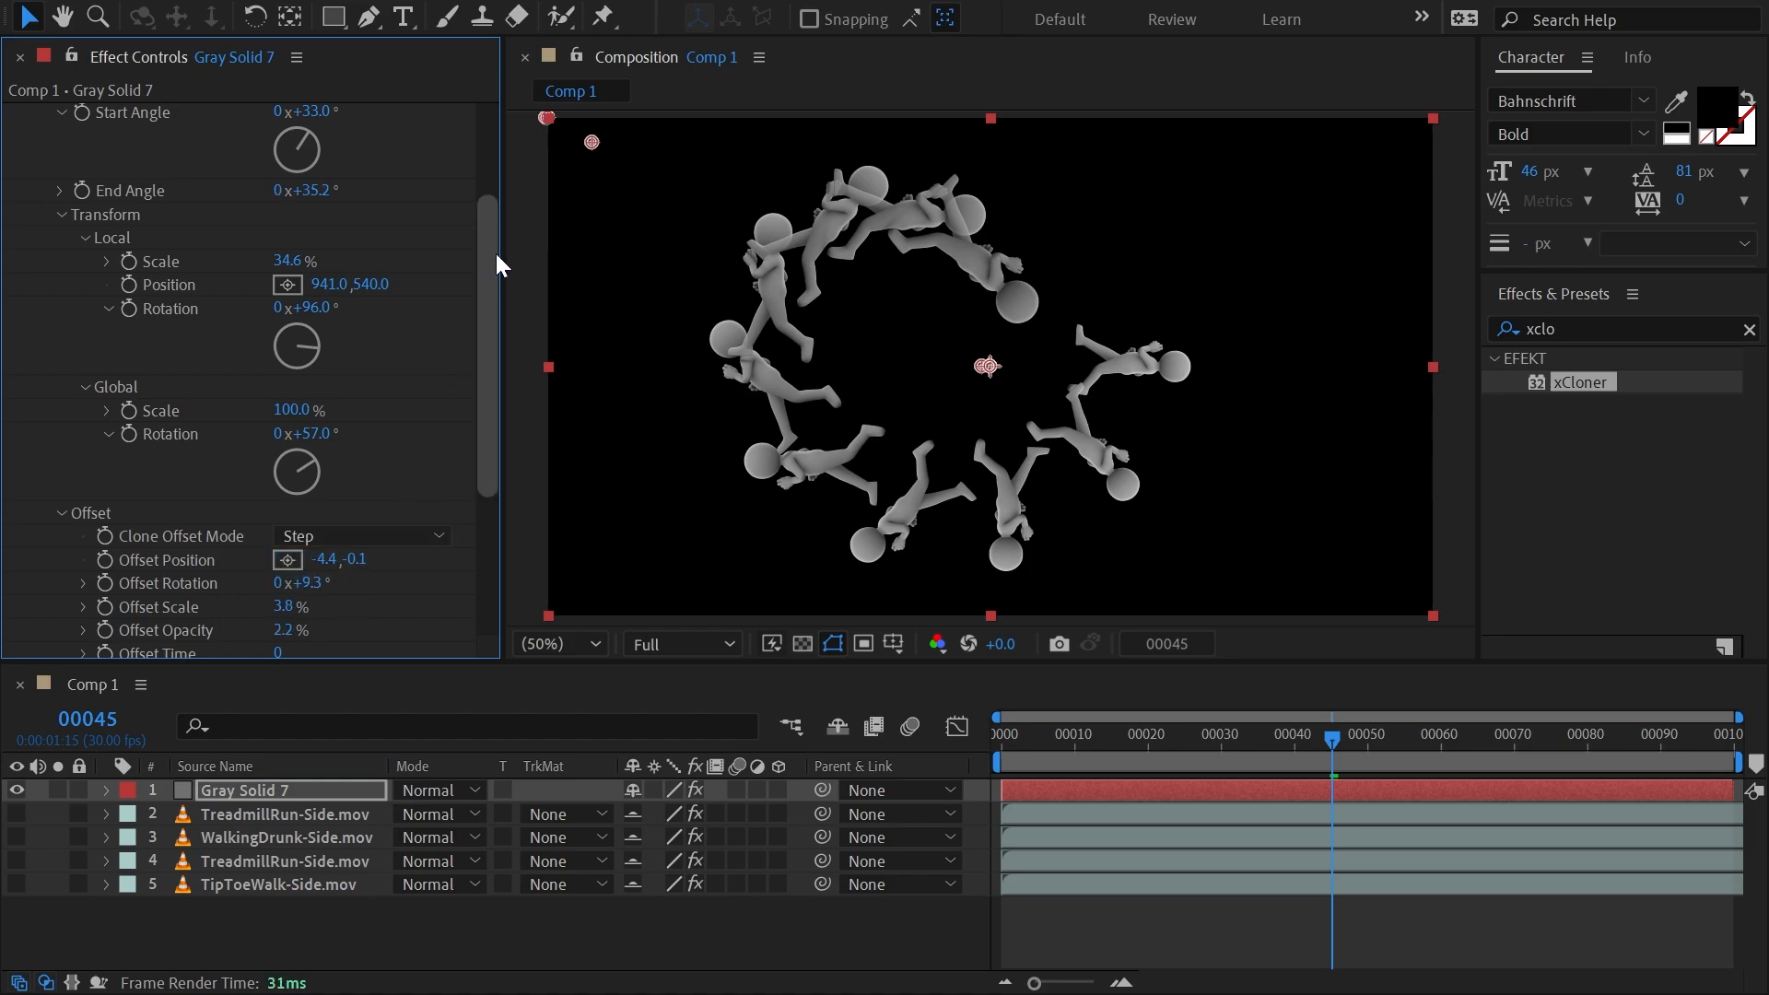
Vary the clone count in Step mode, preview the animation to frame 34, and settle on 11 clones.
scroll(495, 253, up, 3)
mouse_move(281, 220)
mouse_down()
mouse_move(241, 220)
mouse_move(341, 233)
mouse_move(268, 235)
mouse_move(294, 236)
mouse_up()
drag(1205, 720, 1250, 733)
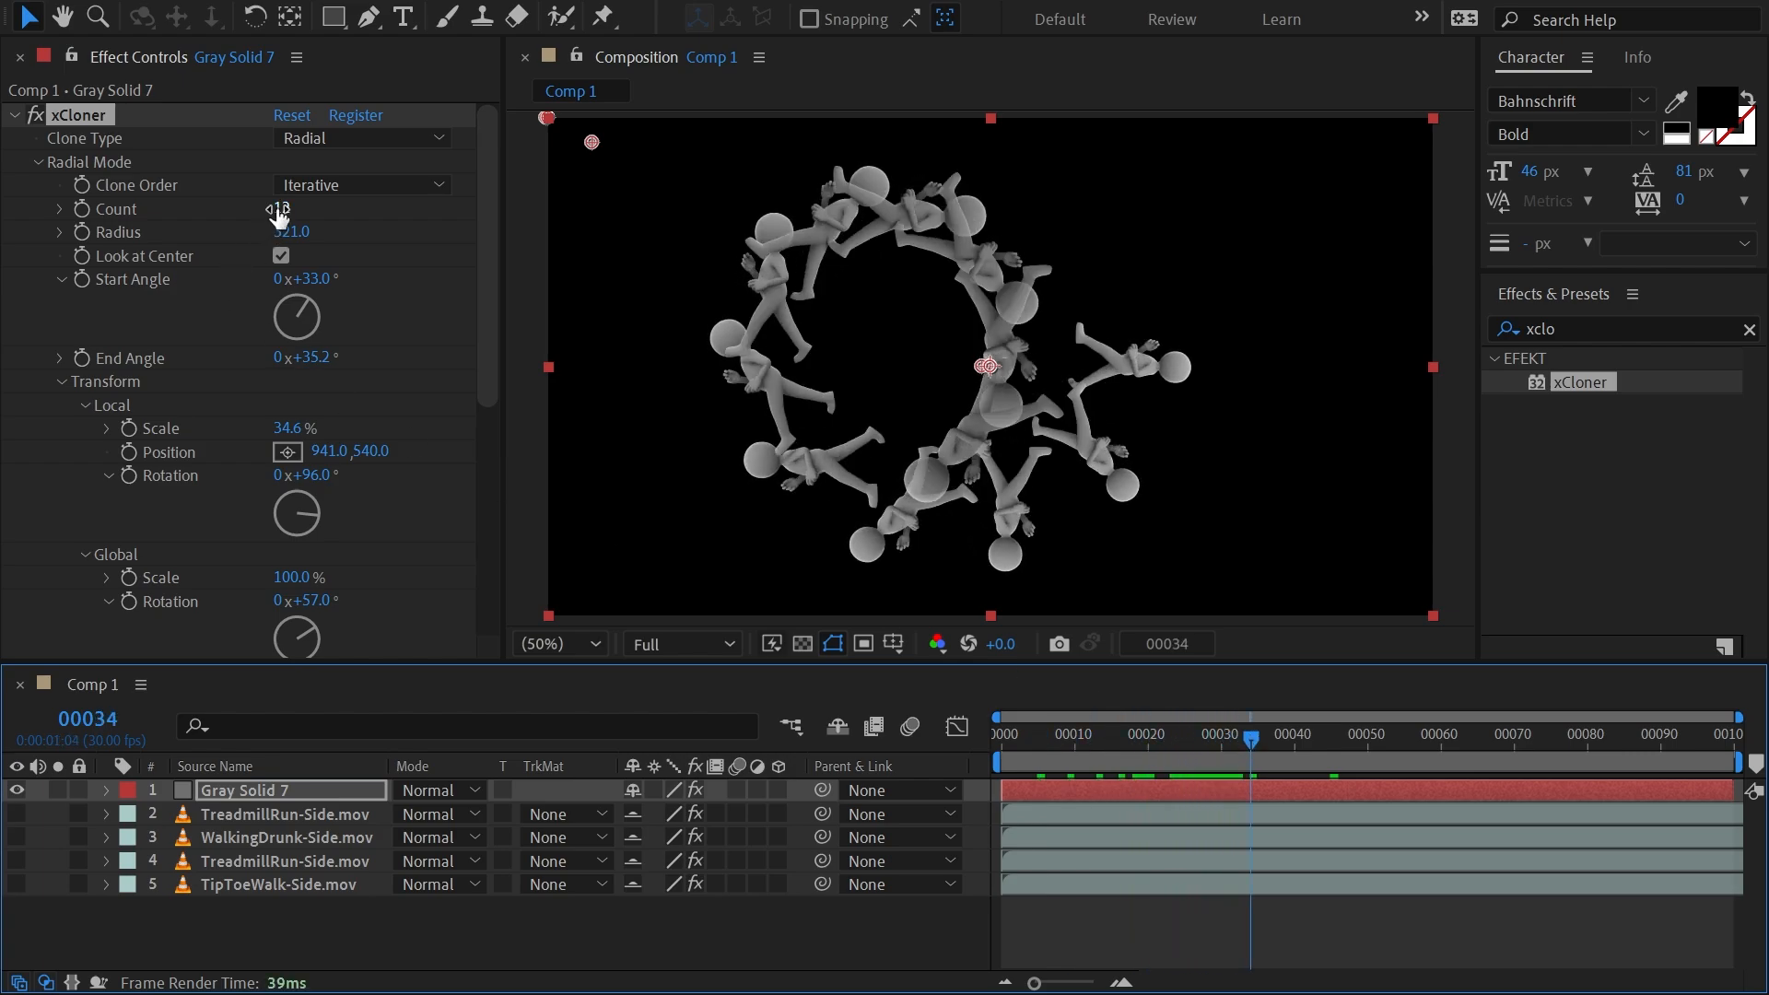
drag(278, 216, 273, 217)
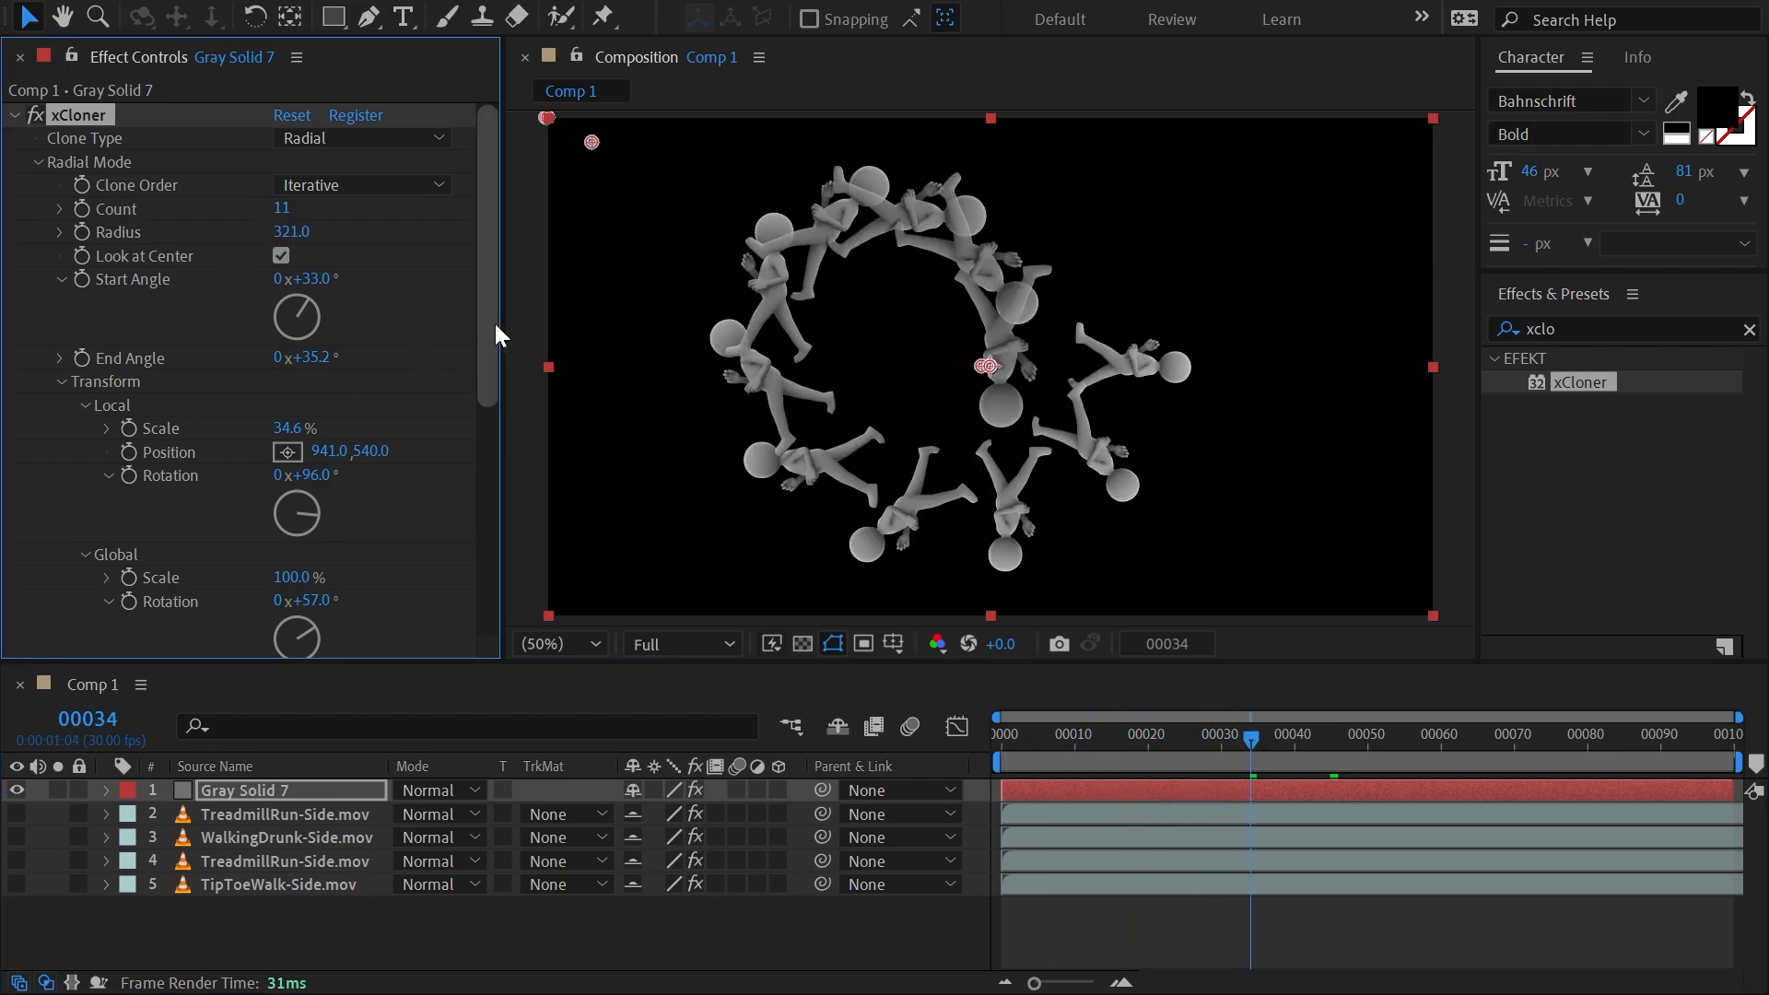
Return the radial clones' offset mode to End and raise the count to 22.
drag(494, 324, 501, 528)
click(342, 333)
click(357, 386)
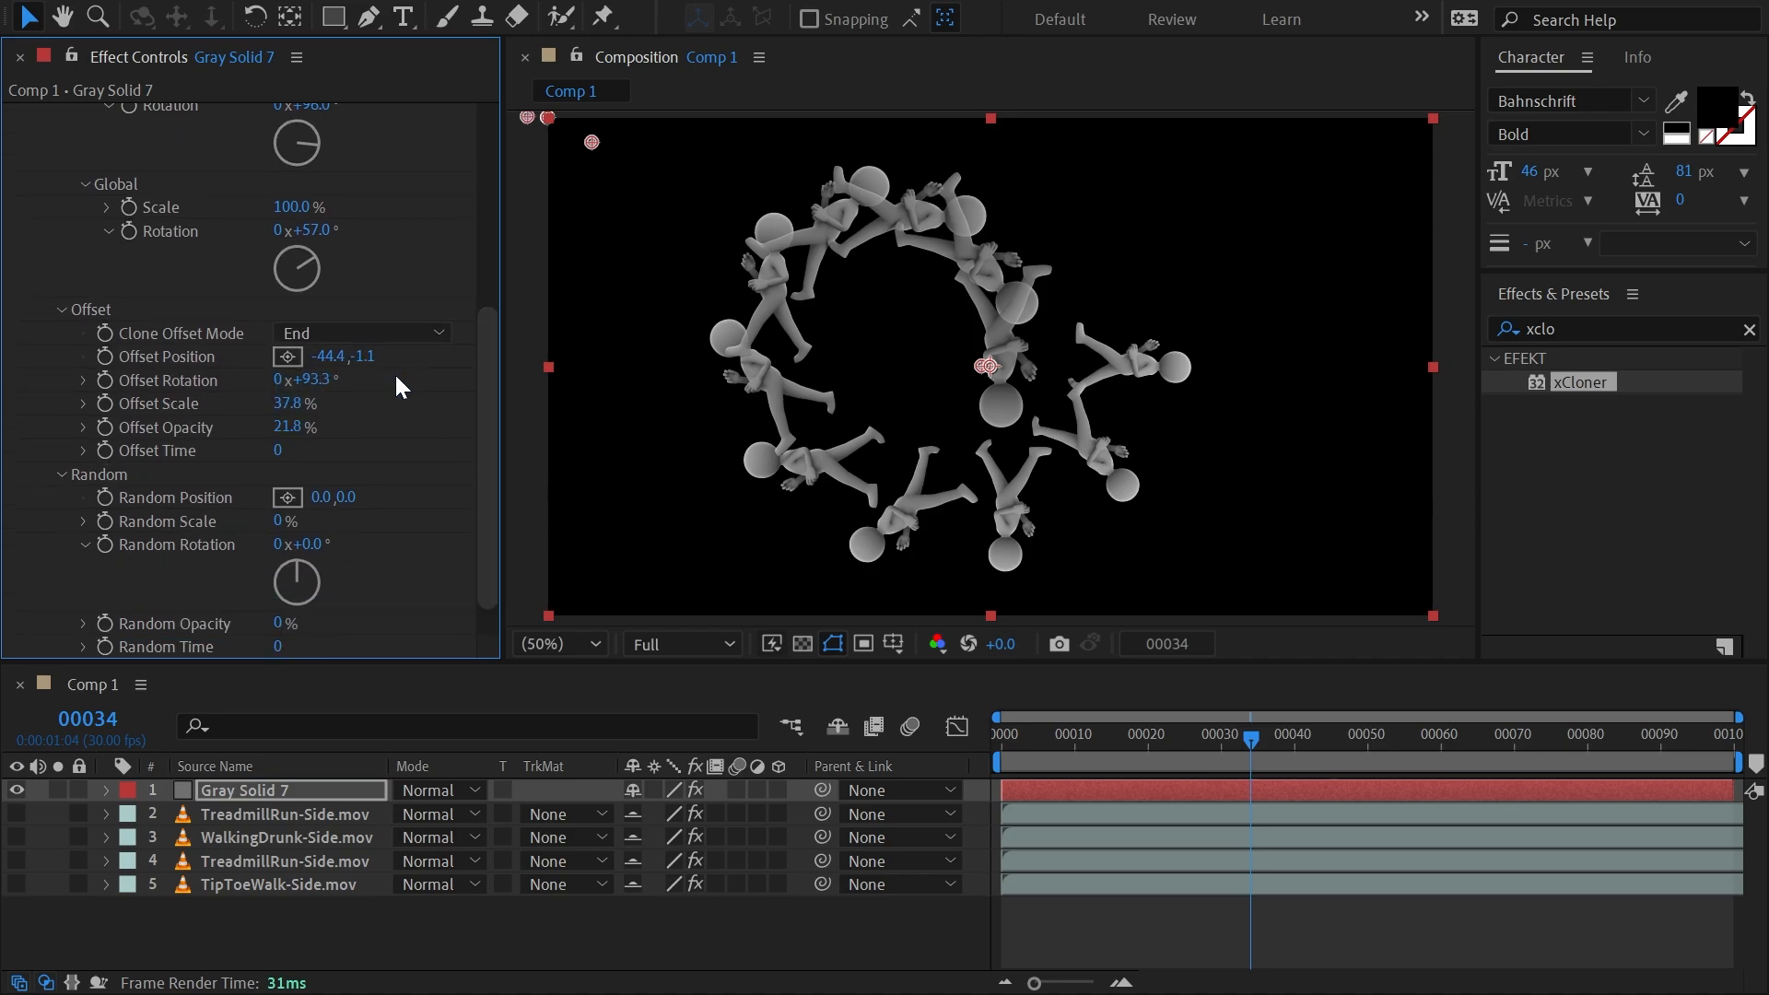
drag(487, 425, 462, 398)
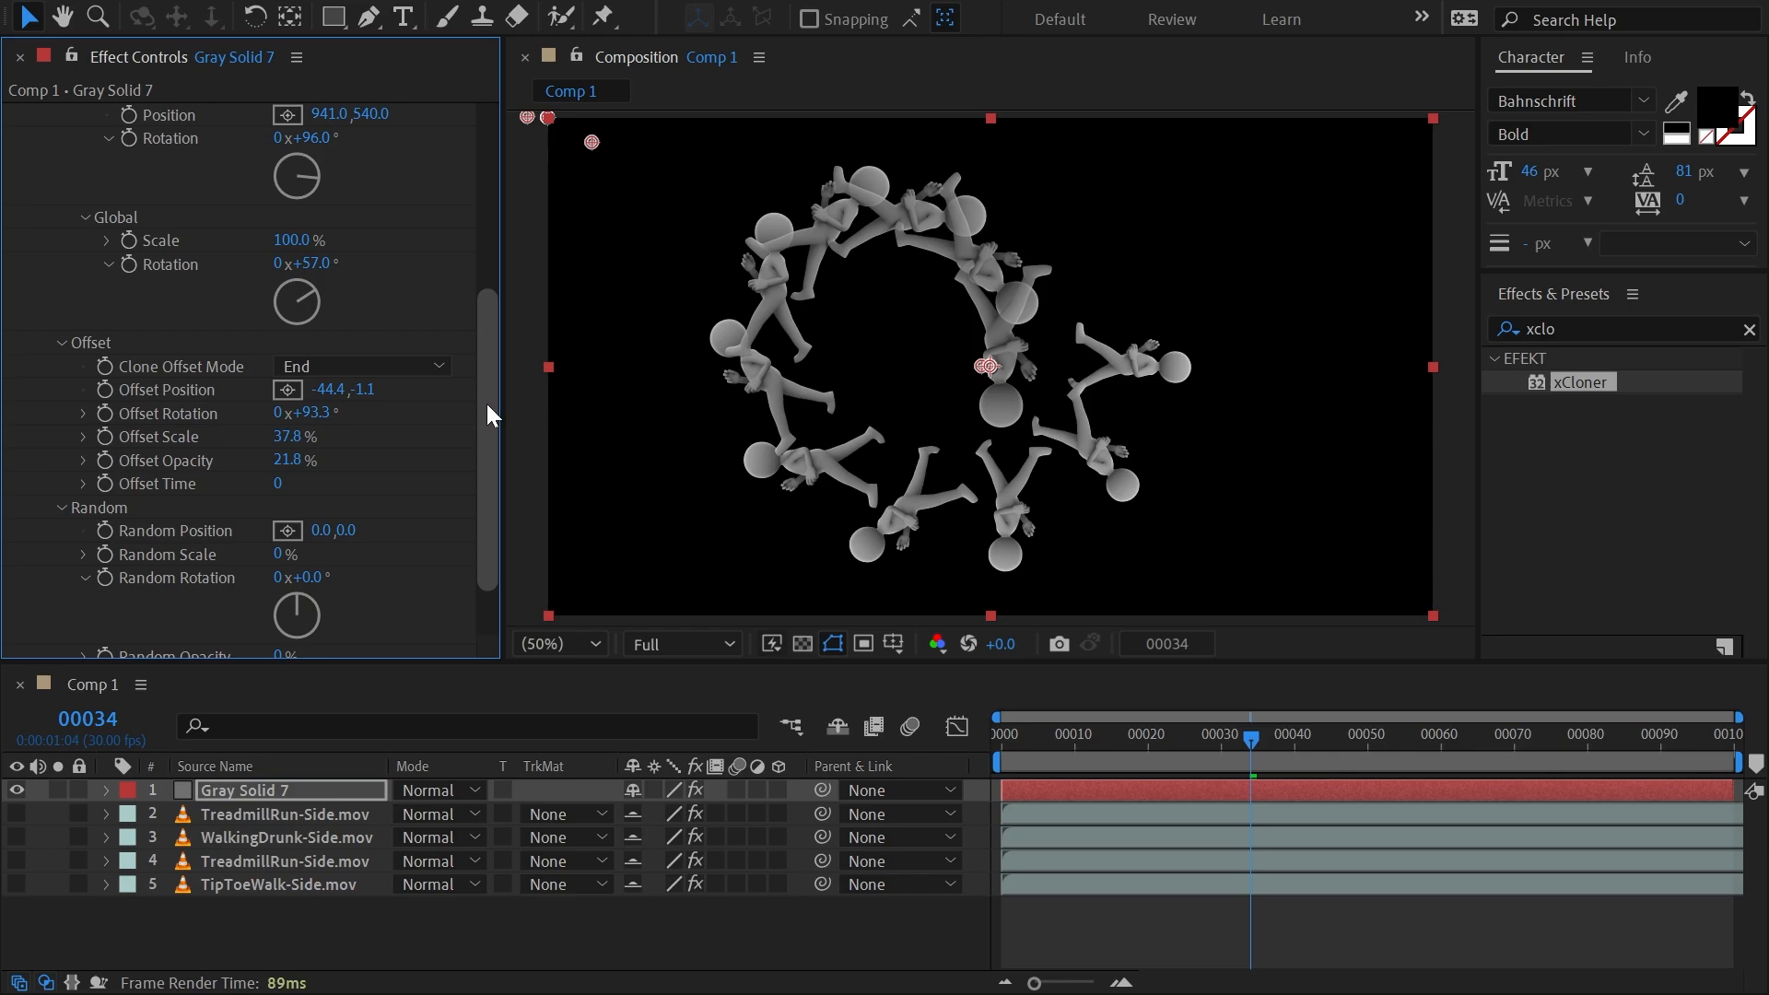
drag(486, 417, 477, 185)
mouse_move(282, 208)
mouse_down()
mouse_move(314, 208)
mouse_move(272, 216)
mouse_up()
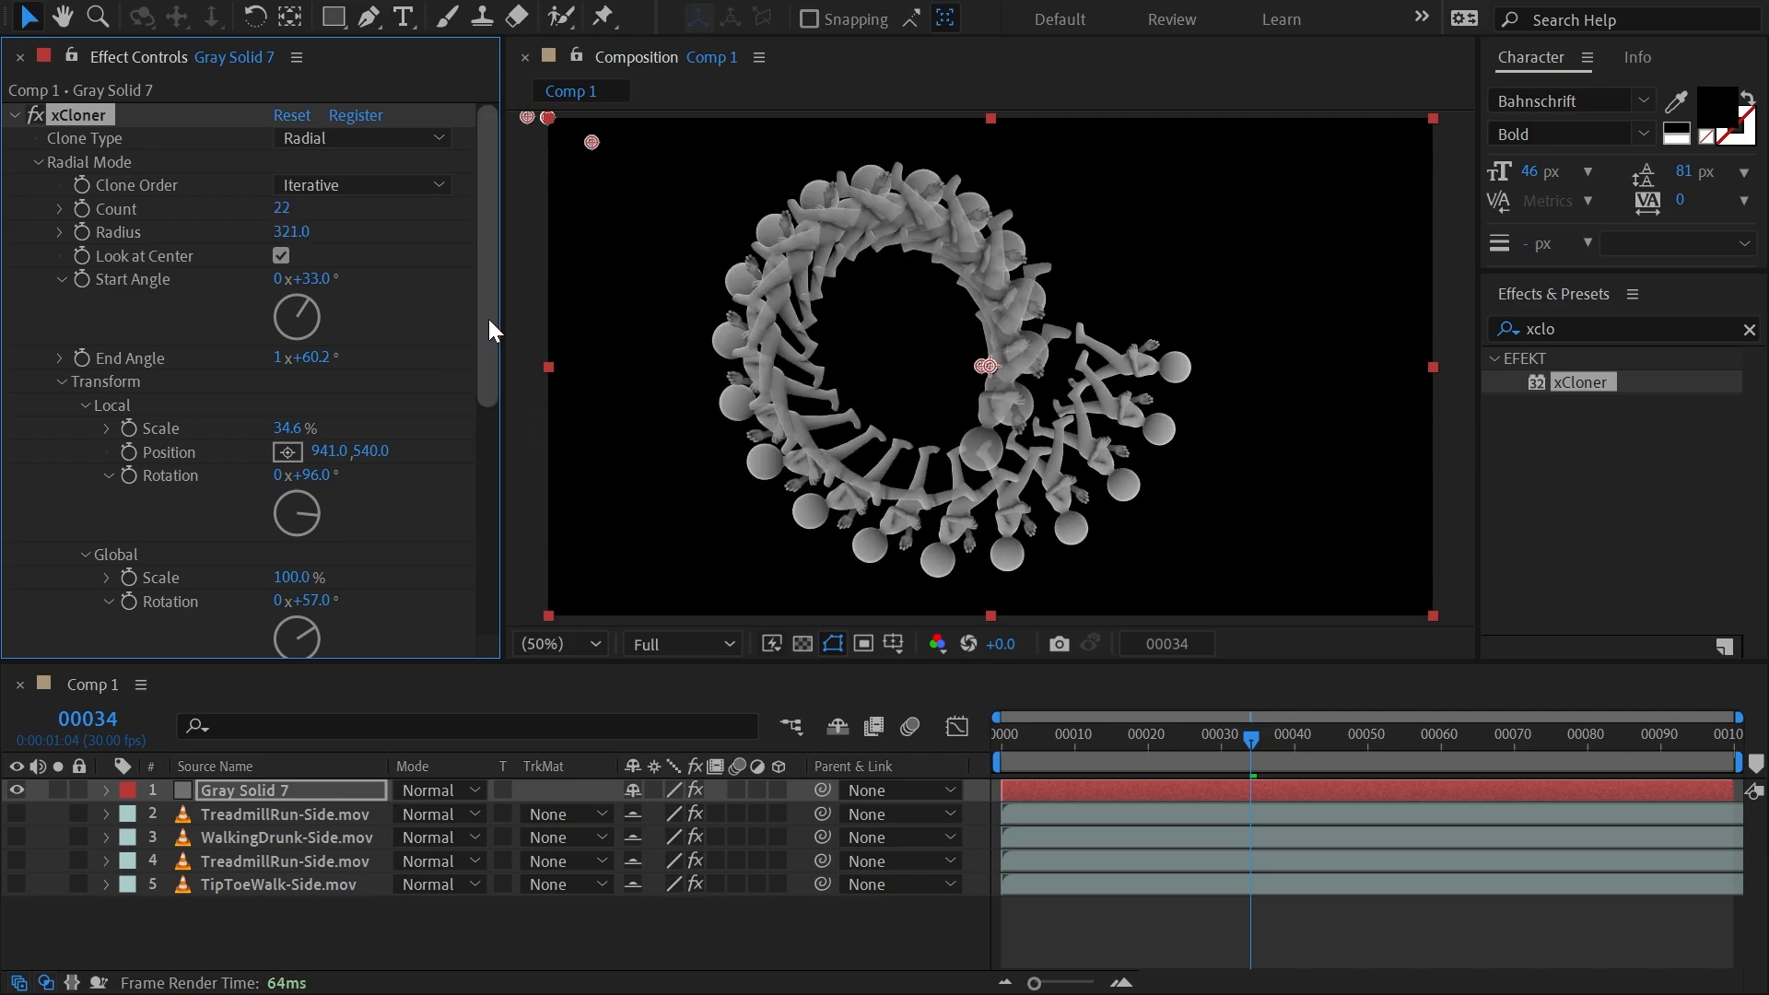
drag(488, 319, 482, 590)
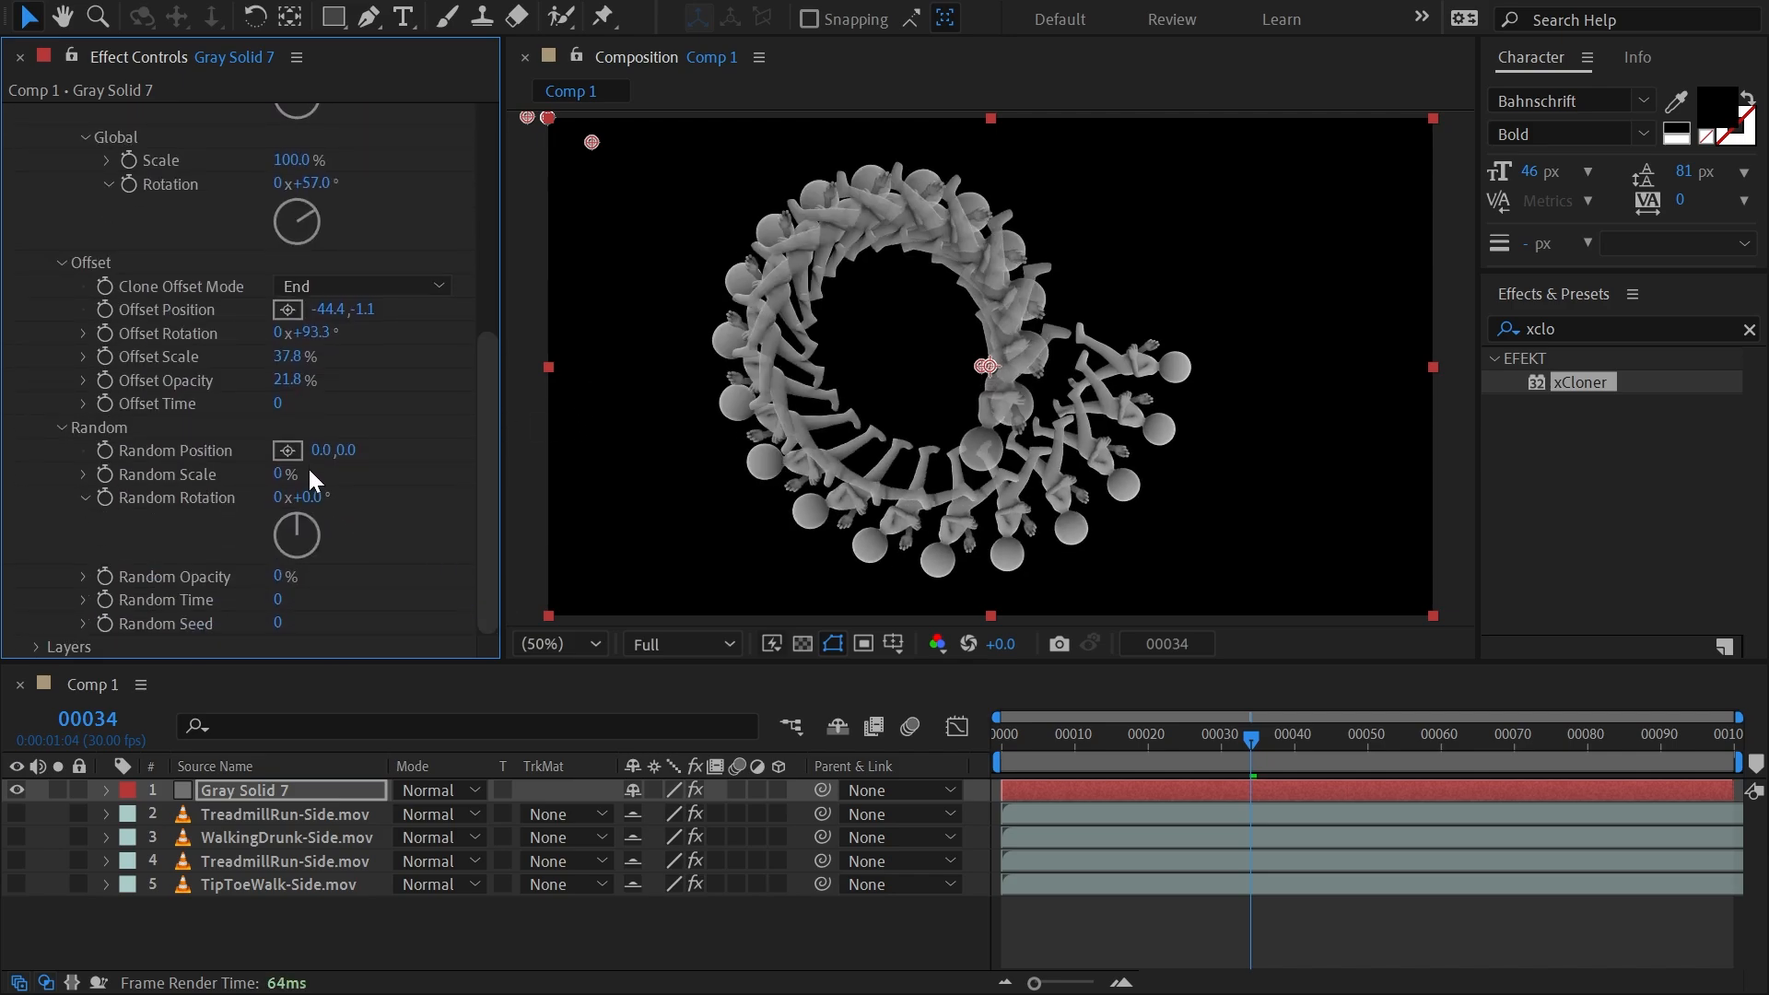
Randomize the radial clones' position, opacity and time, and scrub through the animation to check the variation.
mouse_move(318, 451)
mouse_down()
mouse_move(331, 458)
mouse_move(278, 463)
mouse_move(413, 451)
mouse_move(285, 489)
mouse_move(355, 472)
mouse_move(313, 493)
mouse_move(396, 495)
mouse_move(252, 503)
mouse_move(319, 501)
mouse_up()
mouse_move(281, 582)
mouse_down()
mouse_move(433, 573)
mouse_move(392, 560)
mouse_move(426, 560)
mouse_move(396, 577)
mouse_up()
drag(283, 596, 368, 589)
drag(1037, 722, 1304, 754)
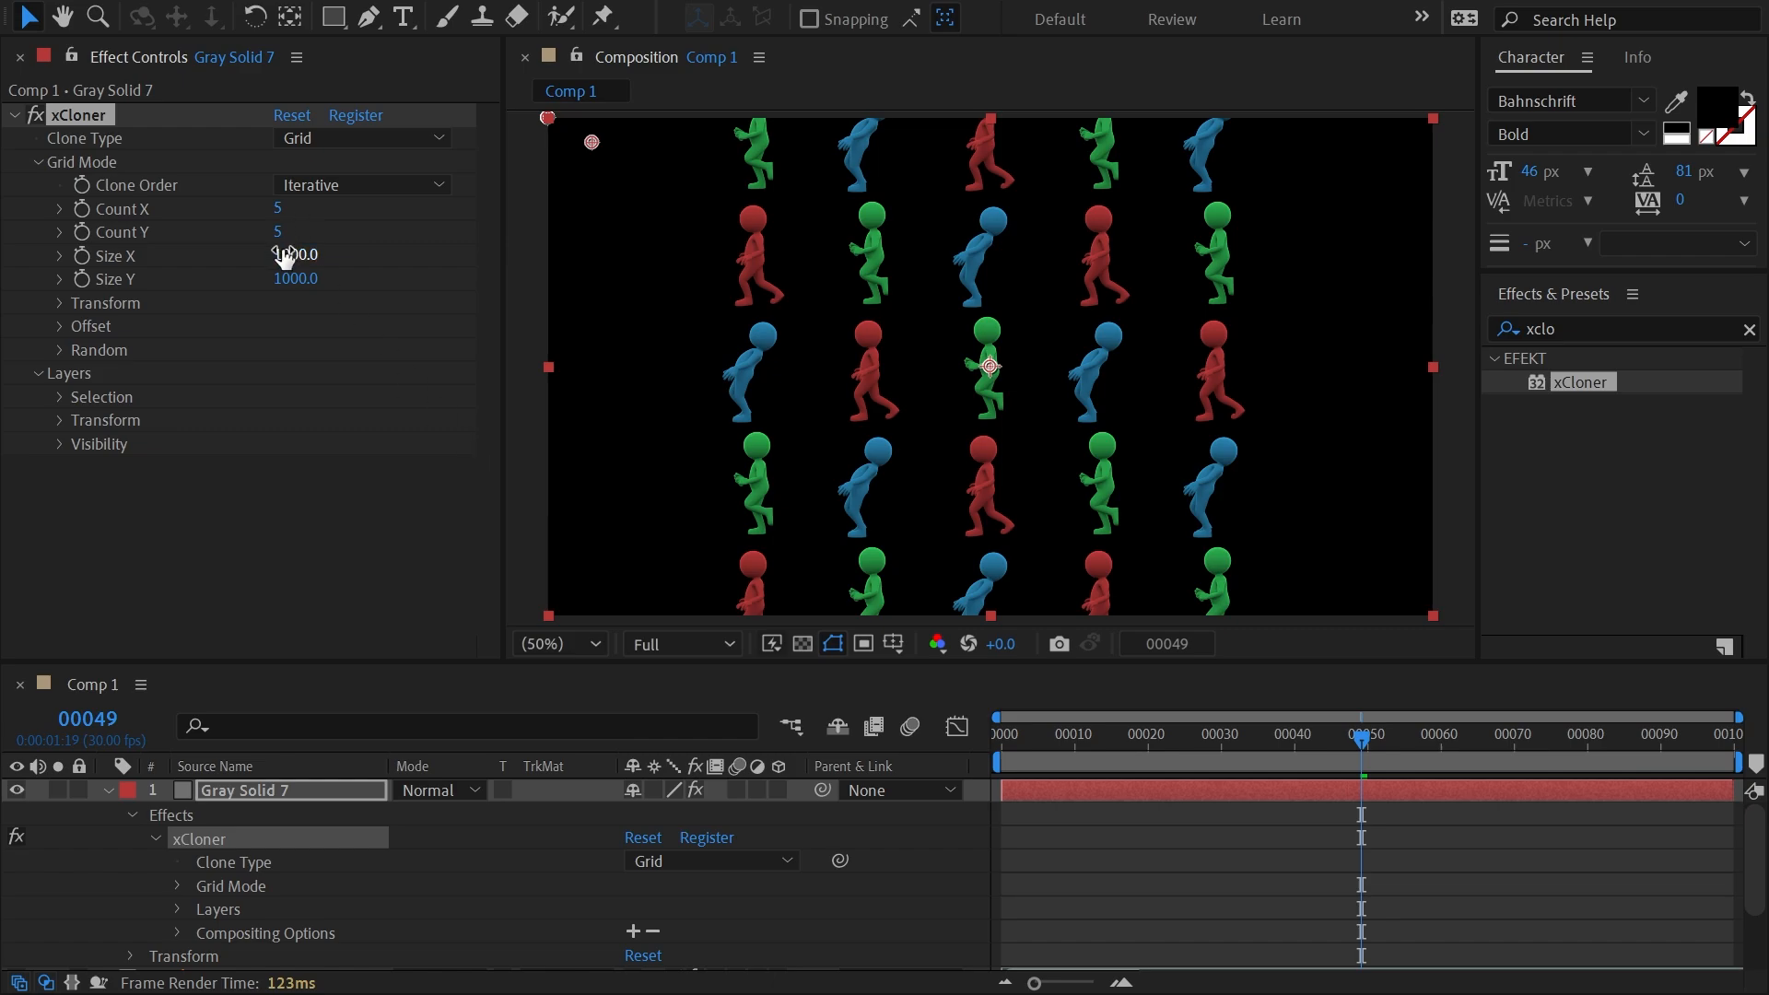
Set the clone grid's size to 1673 in X and 756 in Y.
drag(304, 254, 1059, 262)
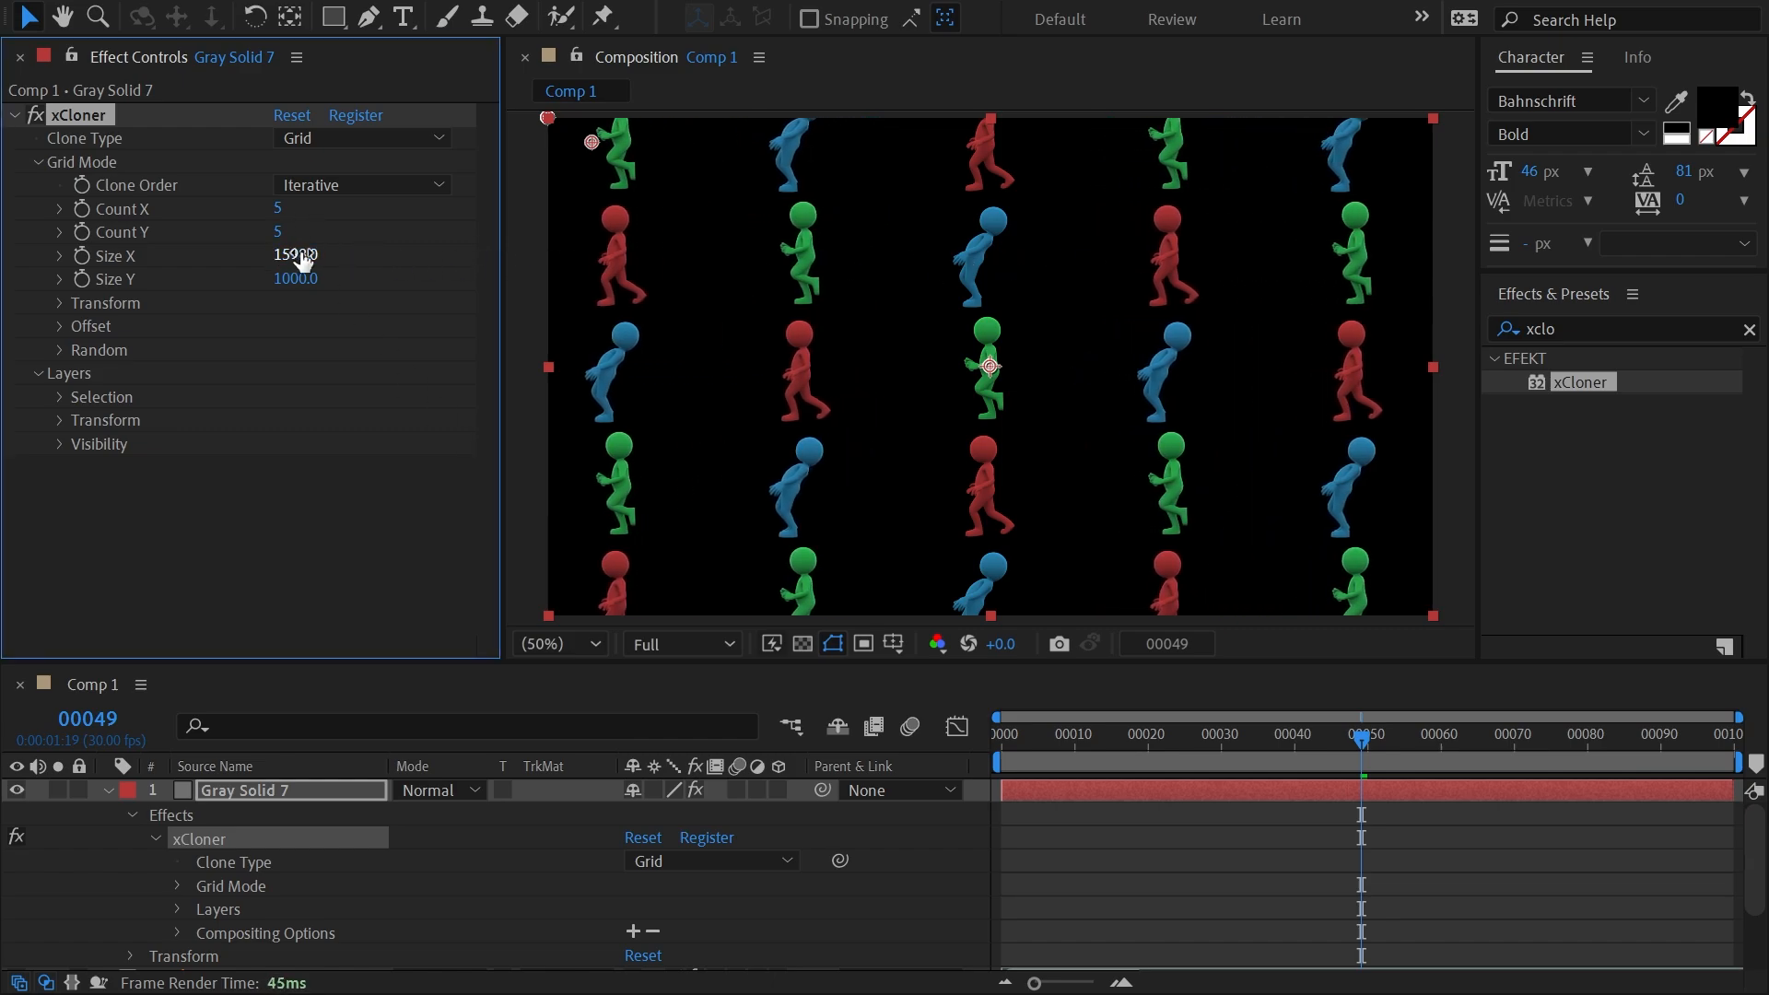
mouse_move(295, 260)
mouse_down()
mouse_move(502, 249)
mouse_move(394, 268)
mouse_move(414, 264)
mouse_up()
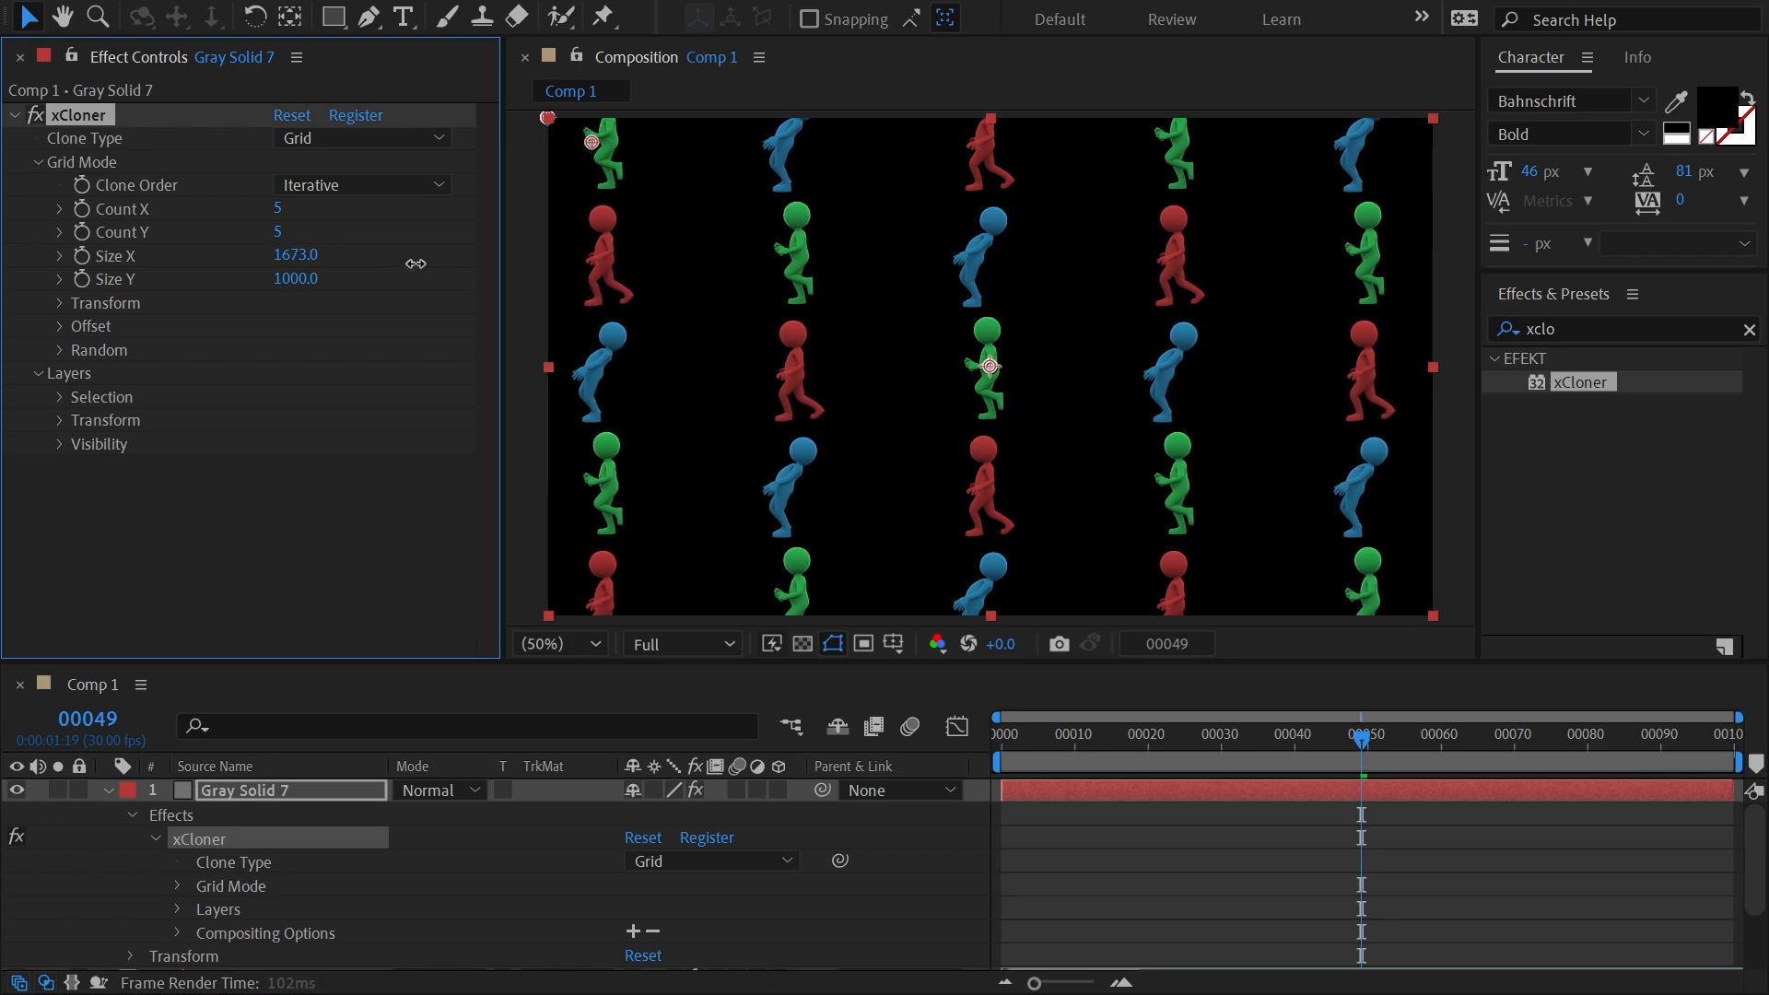
click(294, 278)
text(622)
key(Return)
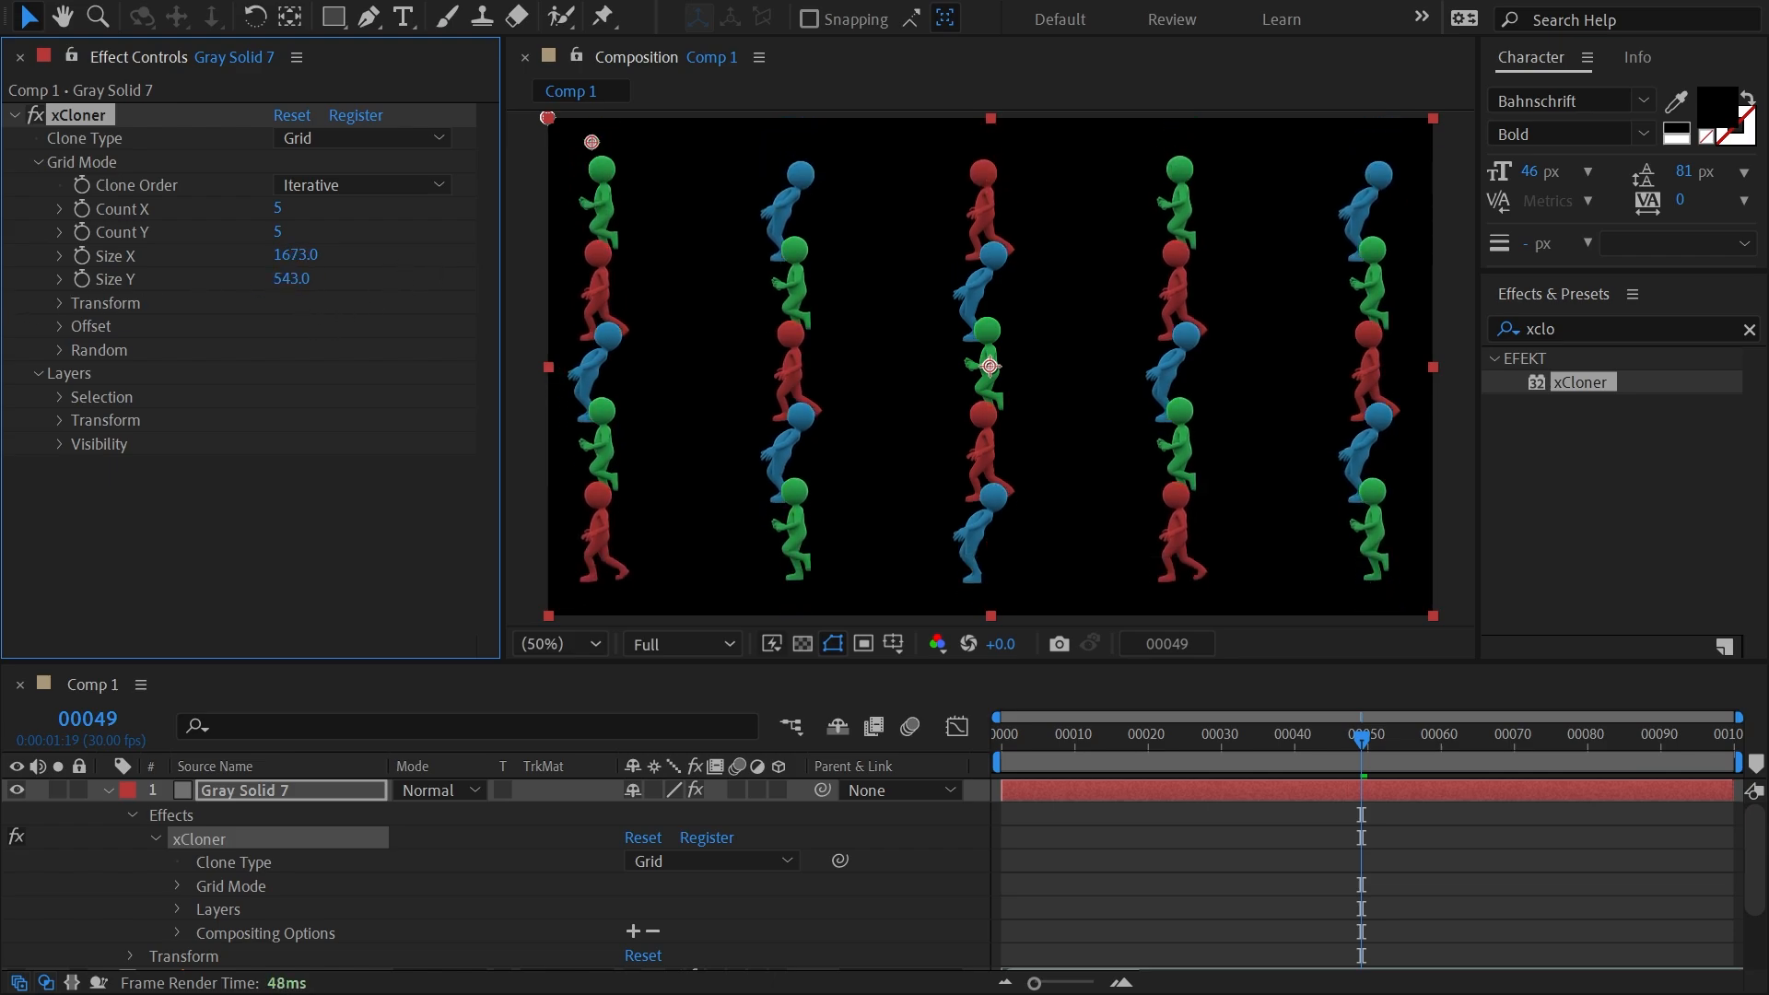
mouse_move(0, 353)
mouse_down()
mouse_move(61, 353)
mouse_move(33, 355)
mouse_up()
Set the grid's clone counts to 17 in X and 7 in Y, and scrub the animation to frame 30.
click(288, 198)
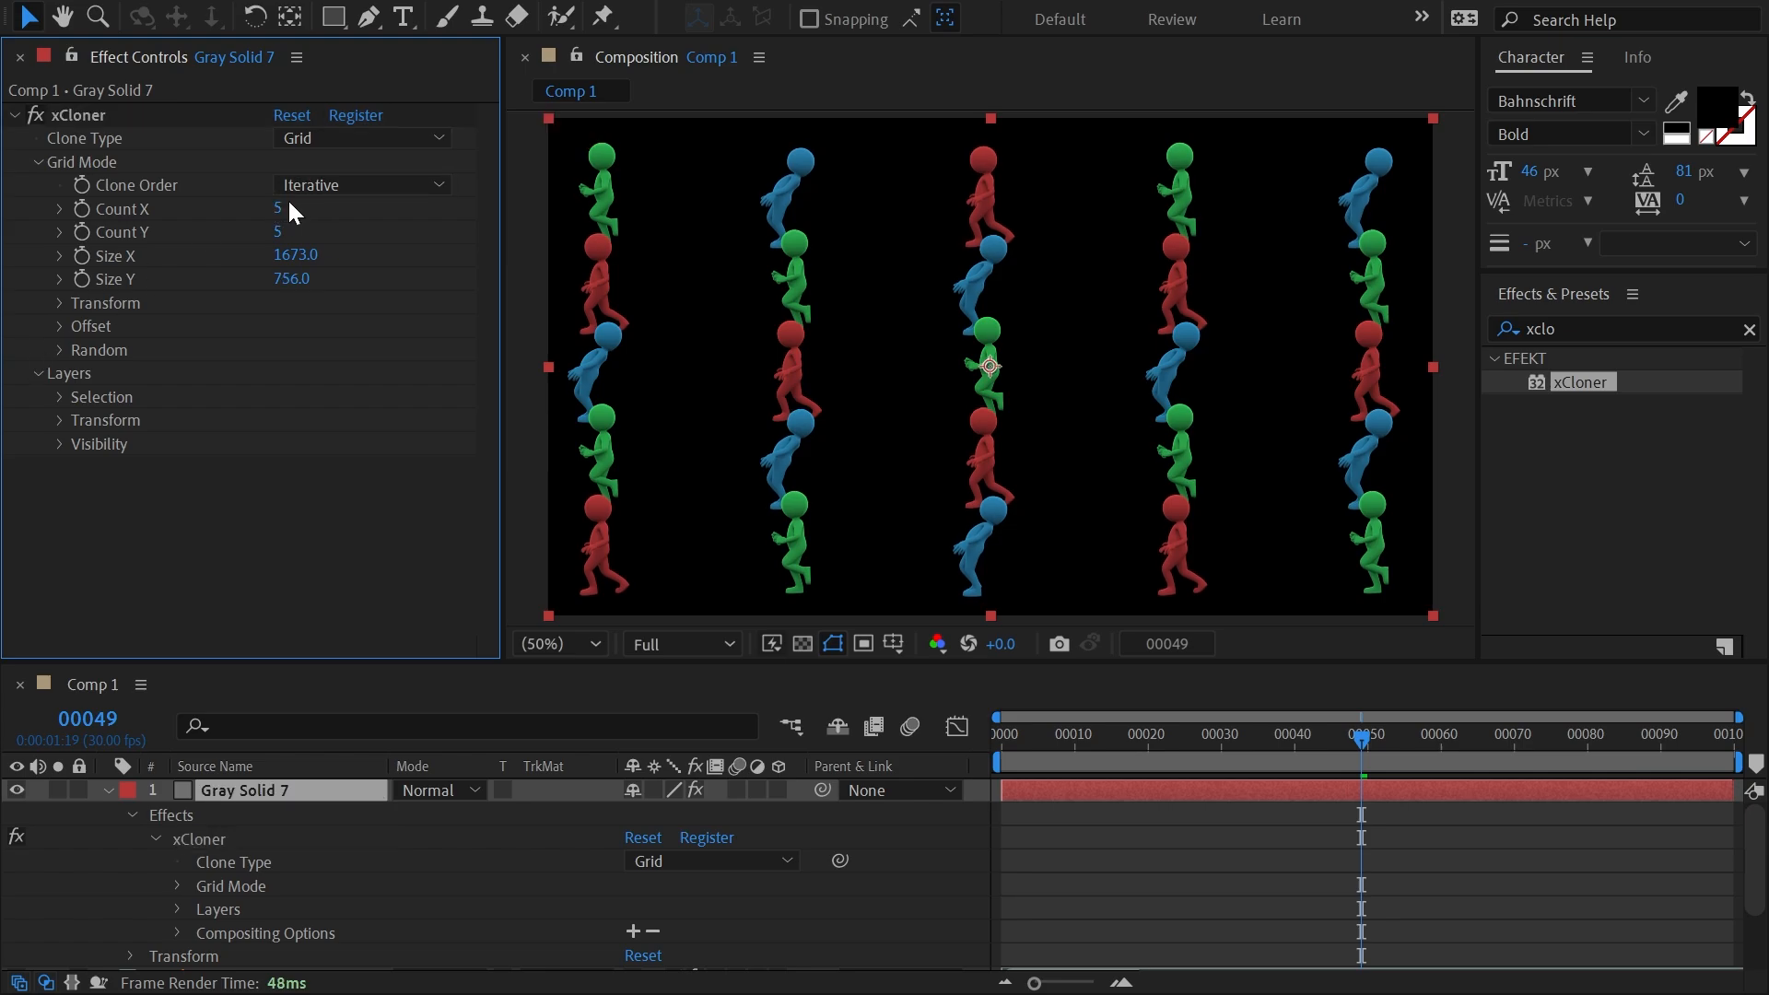
mouse_move(280, 212)
mouse_down()
mouse_move(291, 232)
mouse_move(257, 235)
mouse_up()
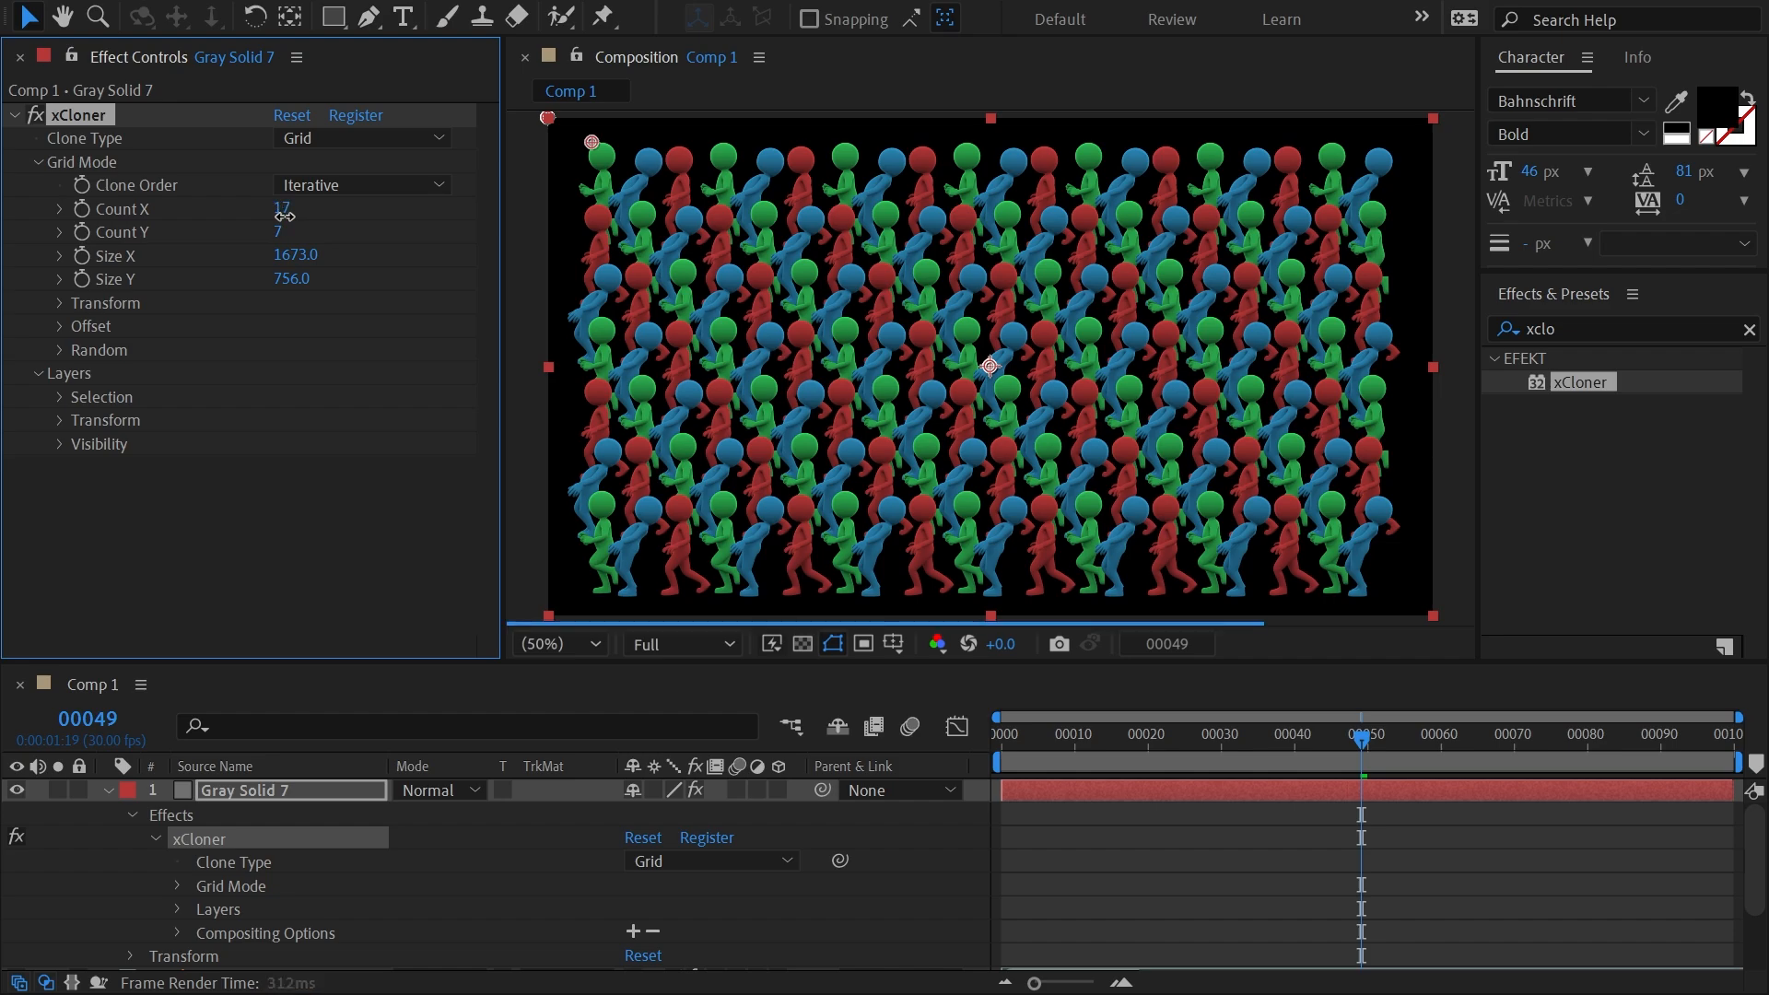
drag(1142, 733, 1221, 735)
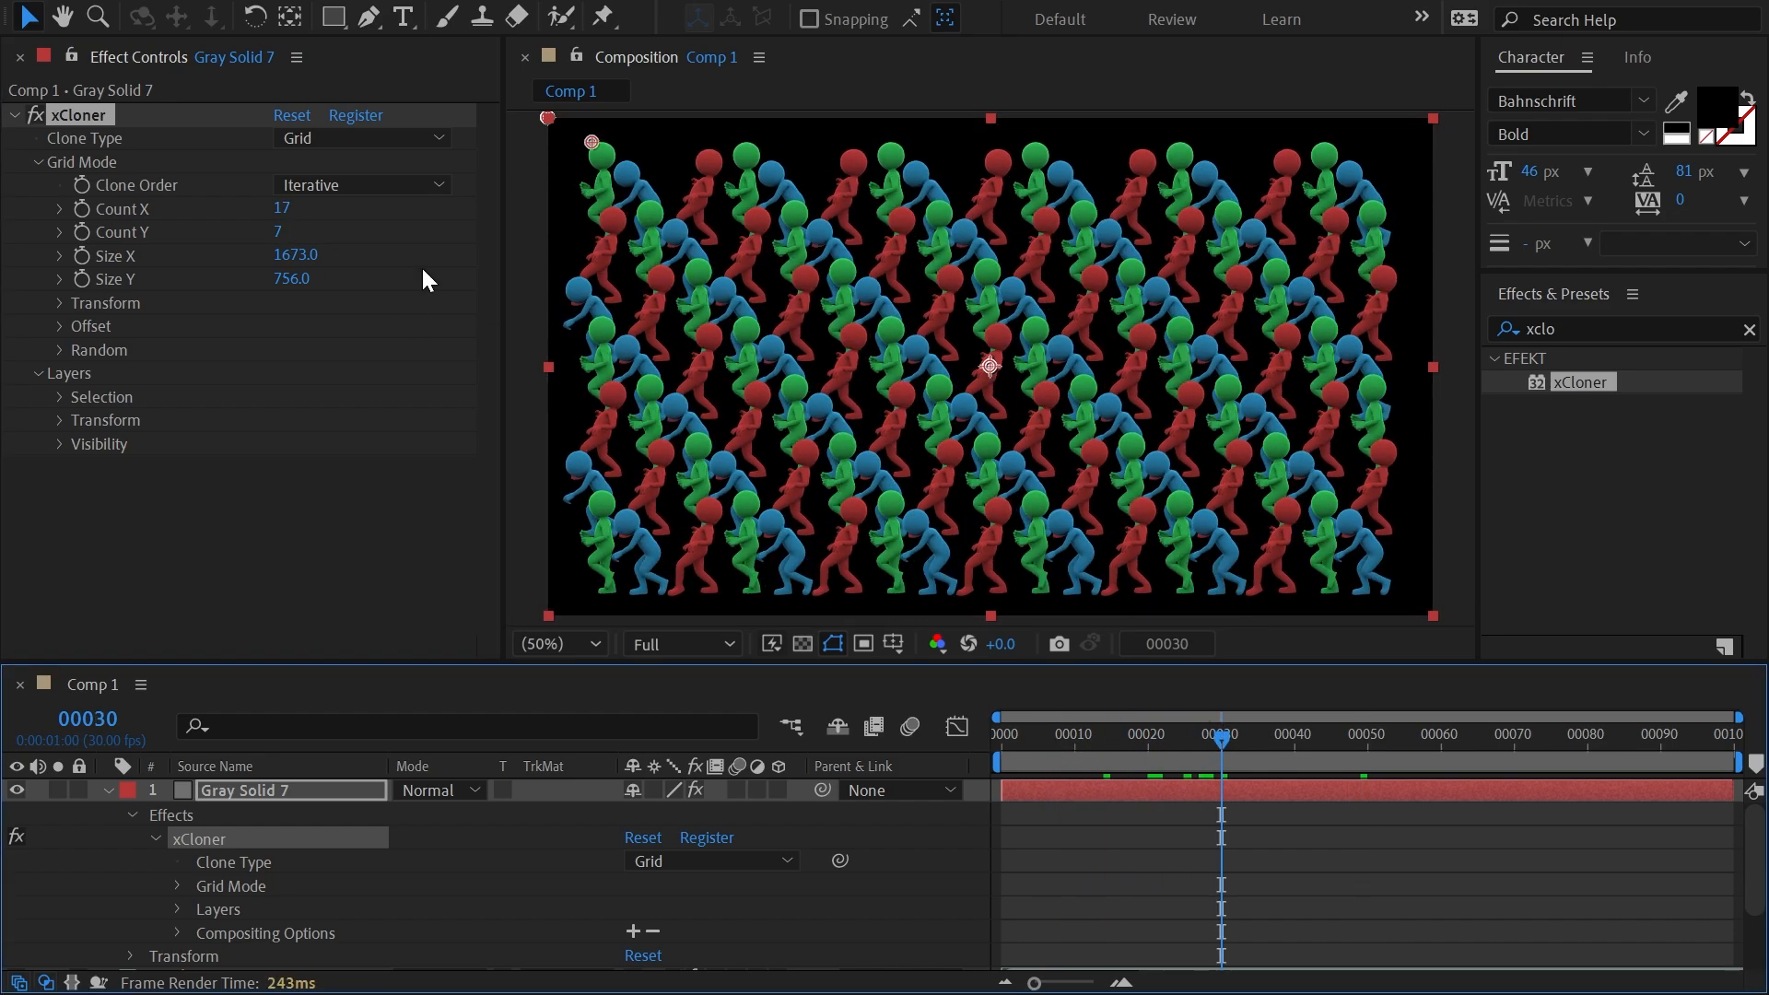
Try the Blending clone order on the grid and scrub the animation to frame 20.
click(344, 186)
click(352, 241)
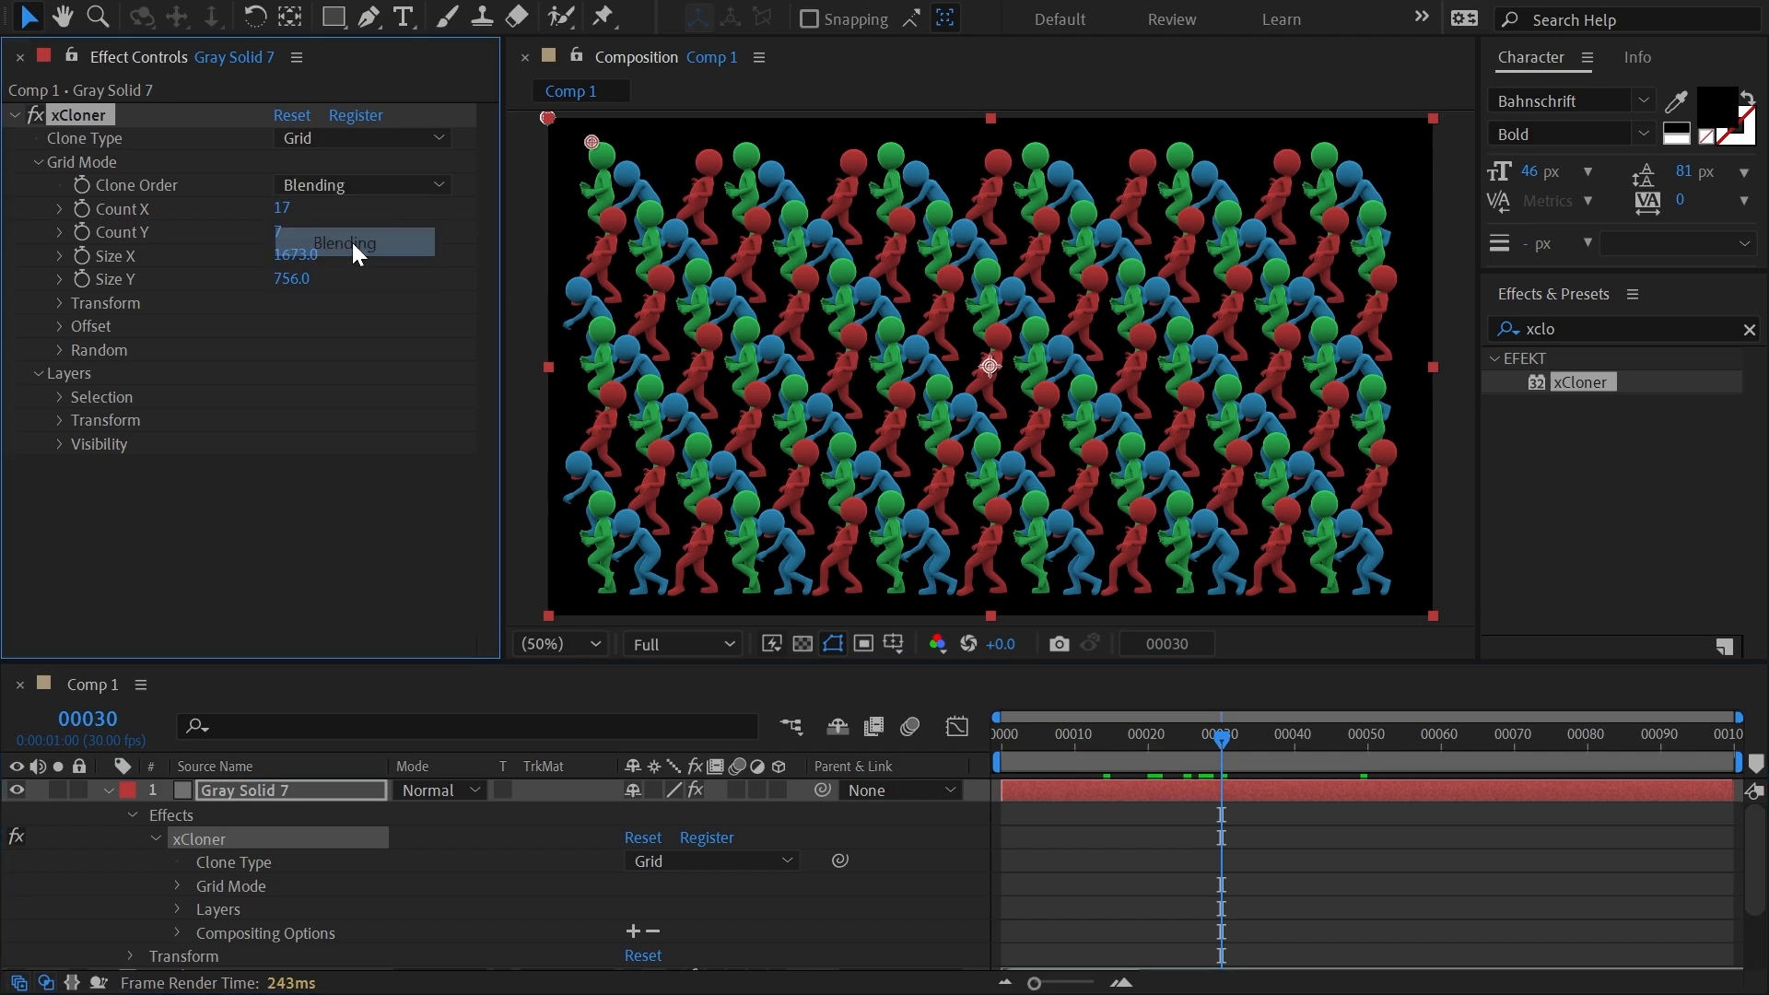
drag(1094, 739, 1145, 739)
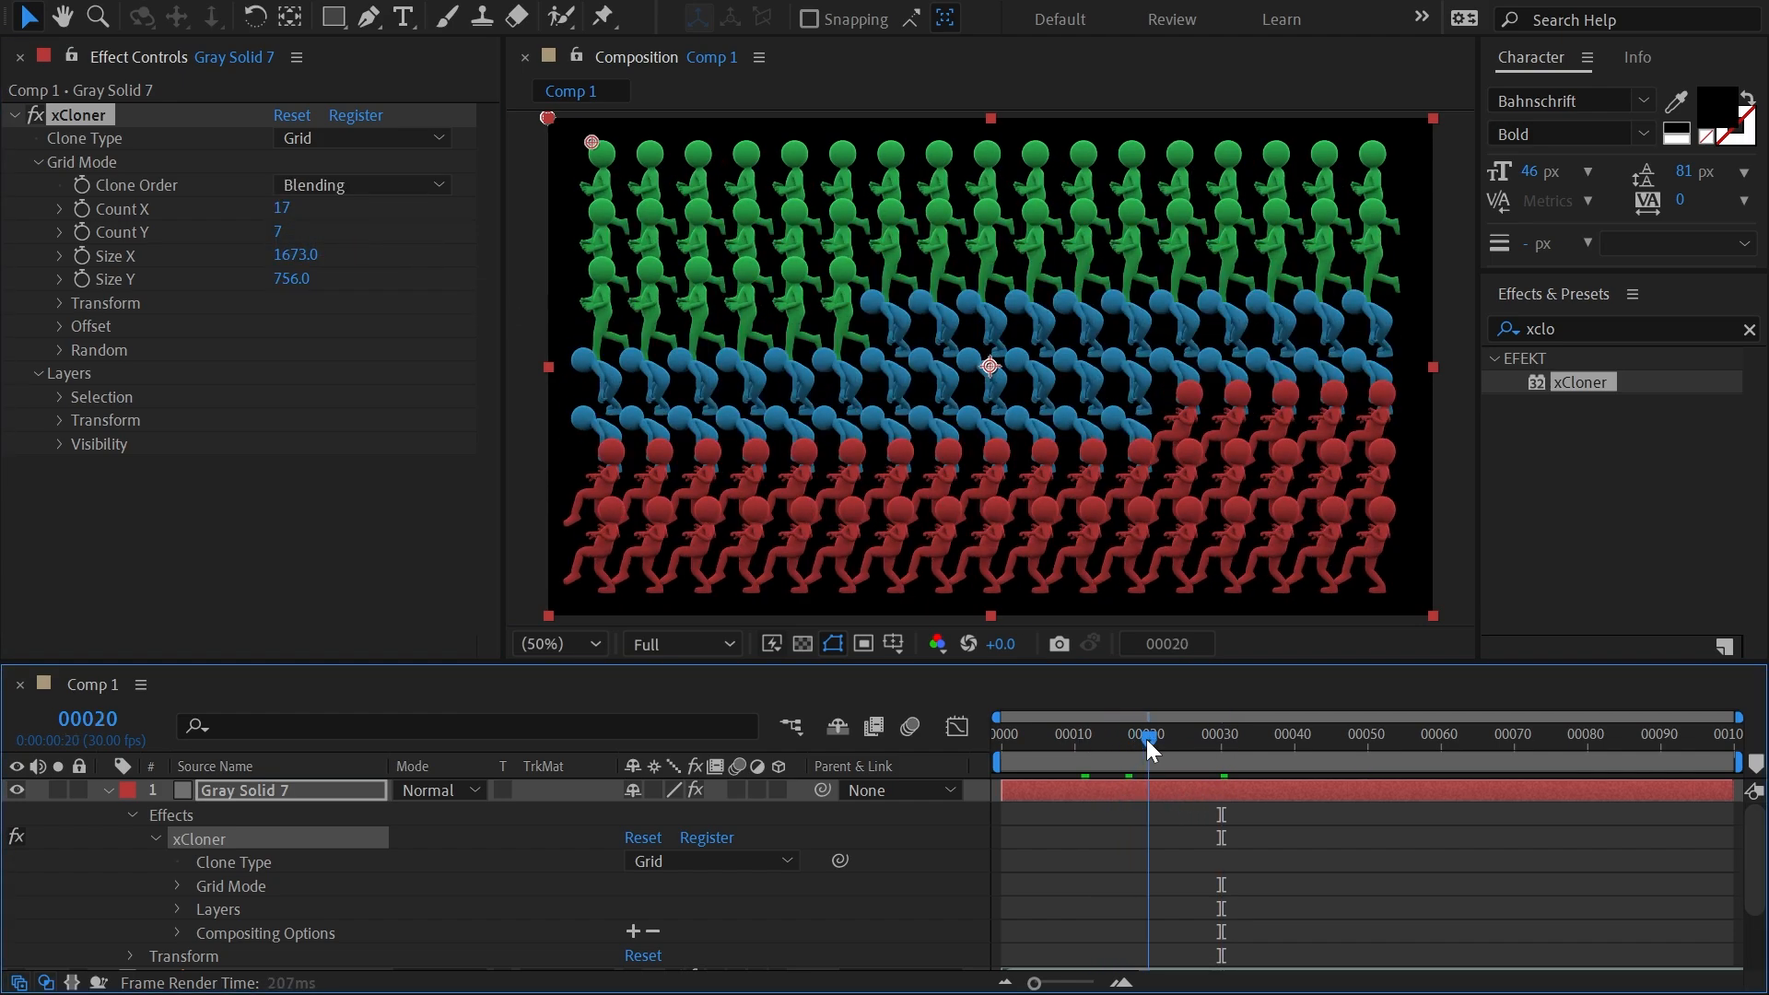
Try the Random clone order, scrub the animation to frame 40, and return the grid to the Iterative order.
click(359, 185)
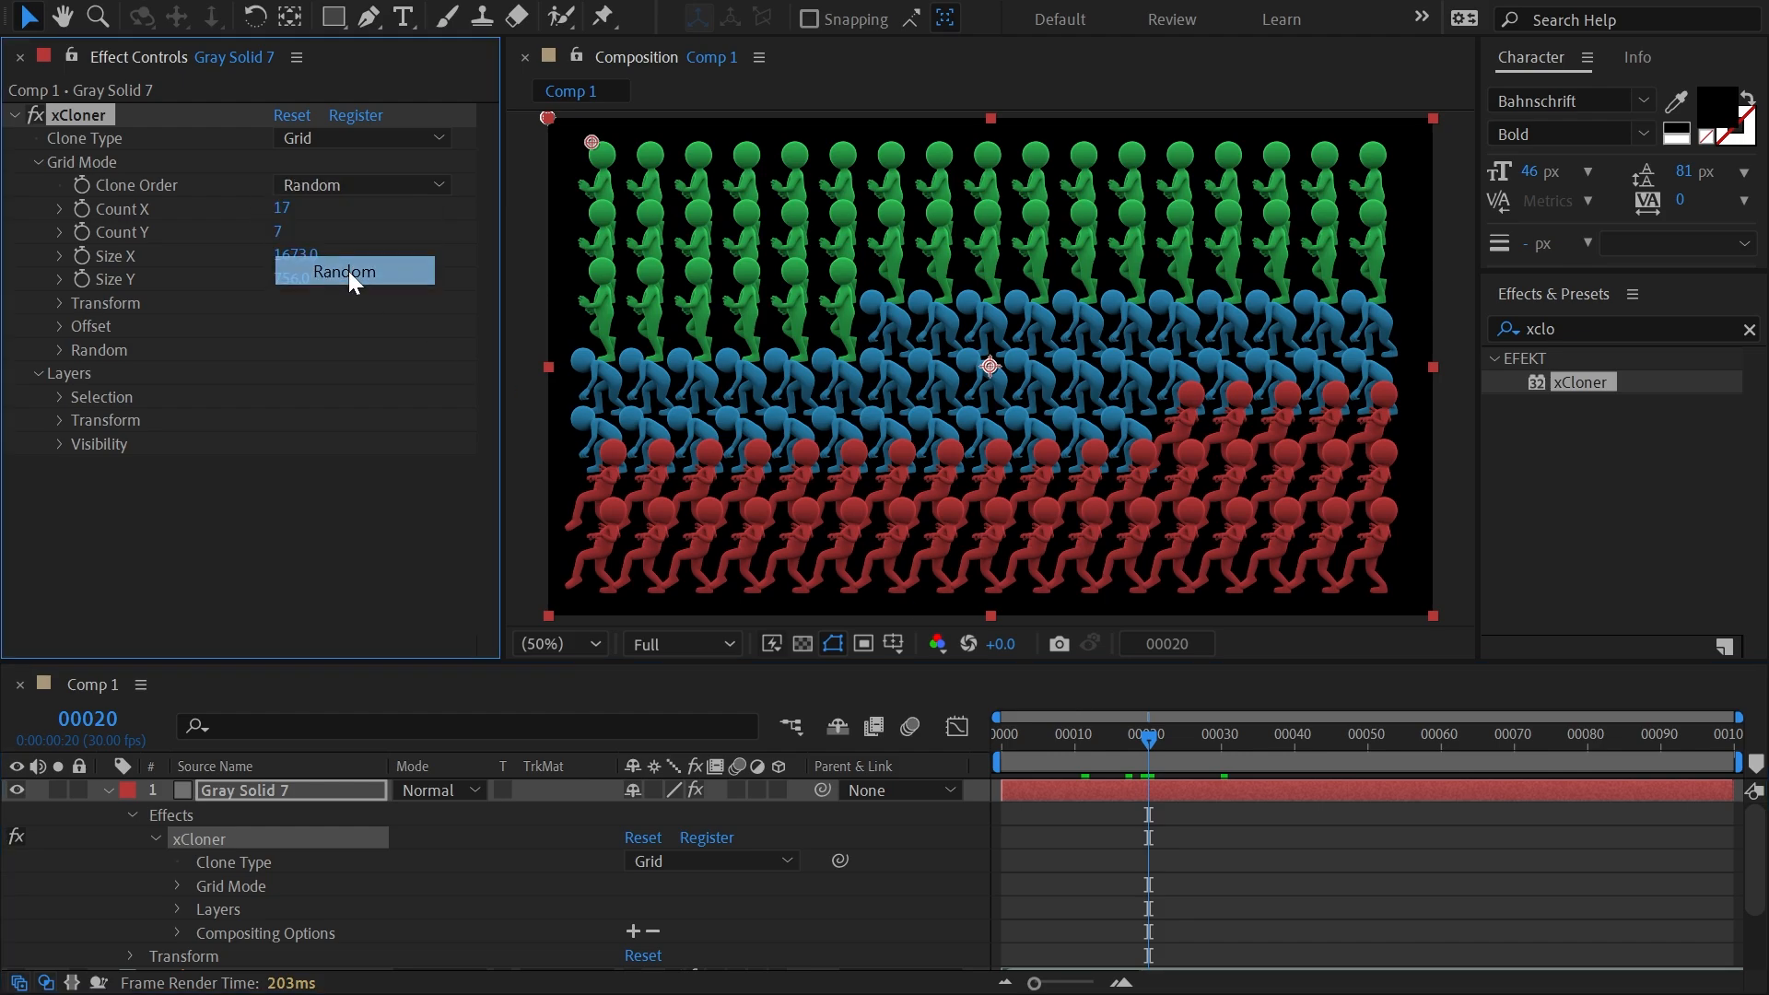
click(349, 271)
drag(1146, 764, 1292, 749)
click(359, 185)
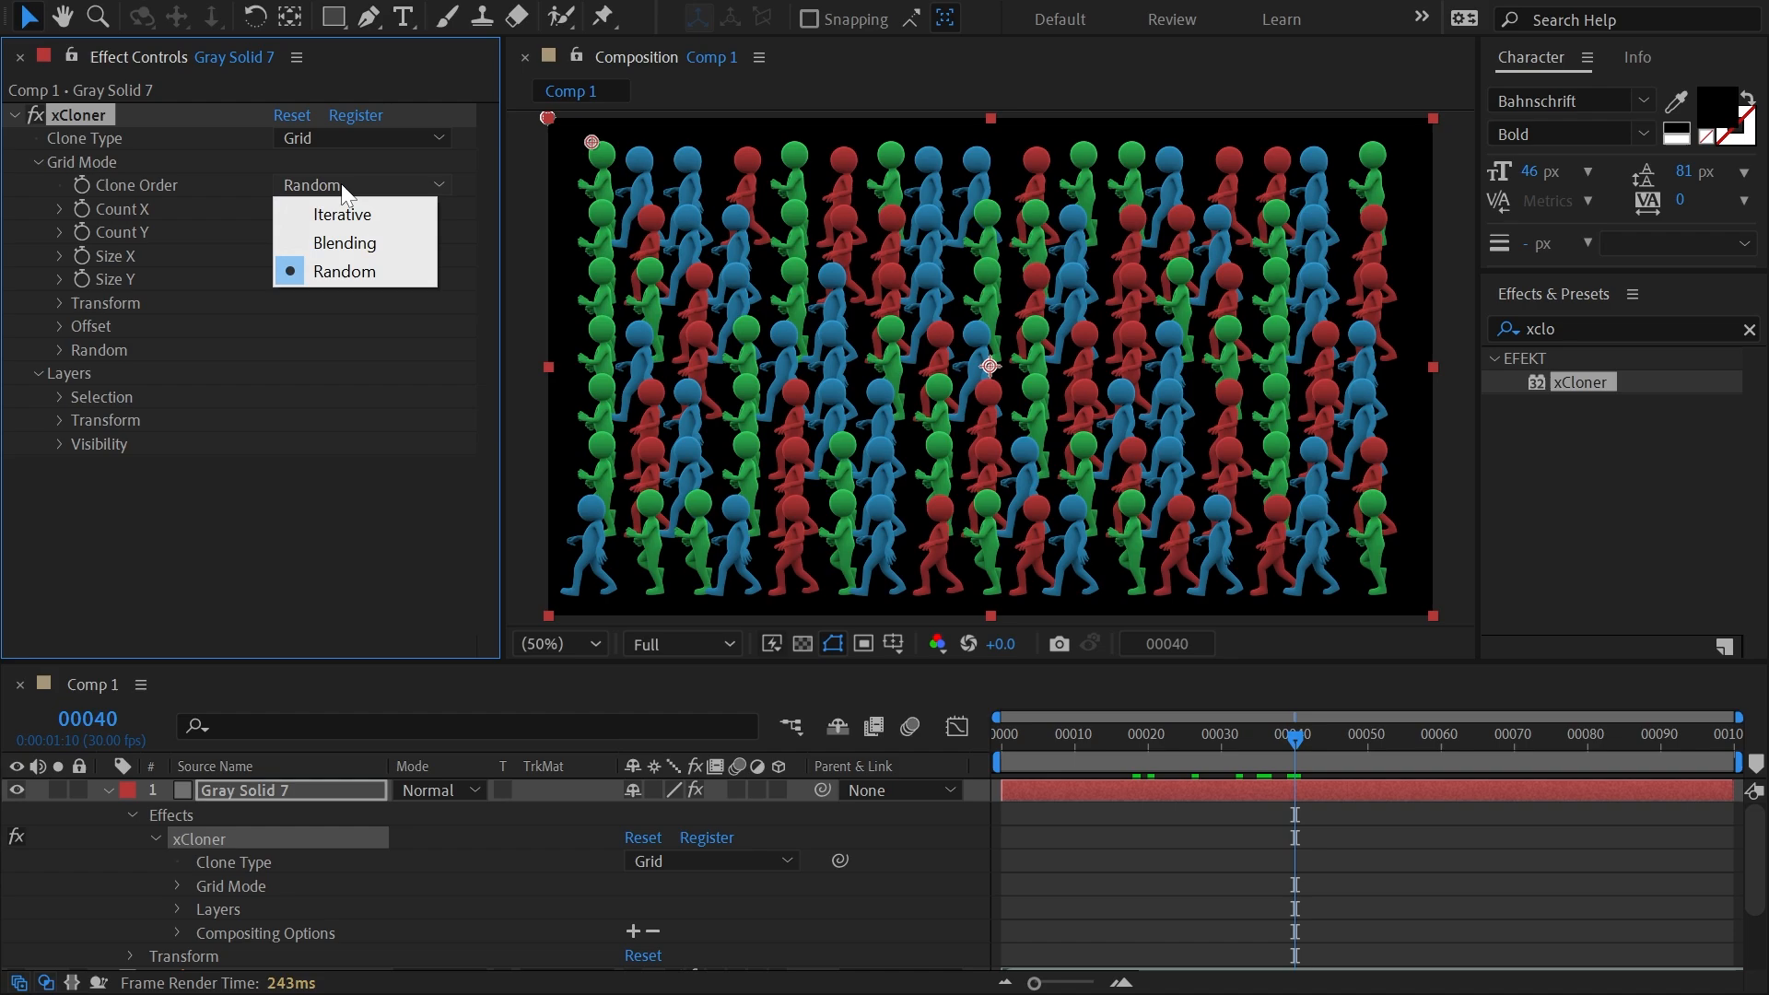
click(348, 211)
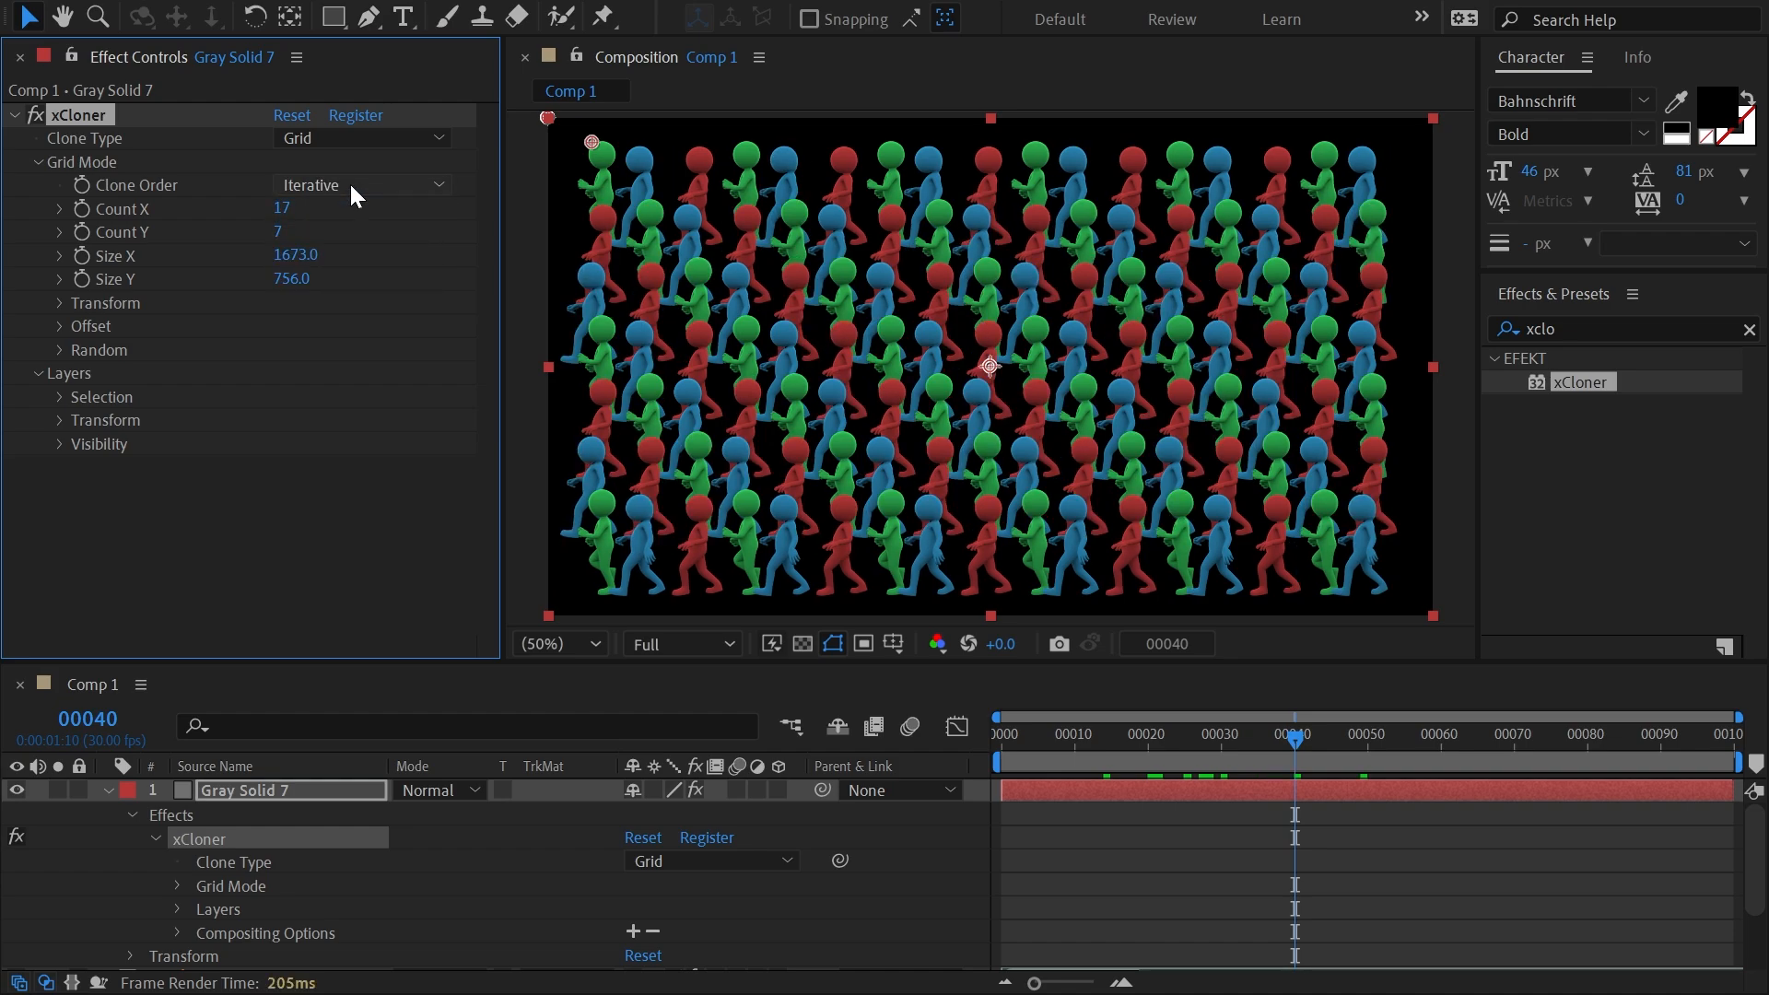
Transform the grid clones with local scale 18.9%, local position X 969 and global scale 98%.
click(59, 303)
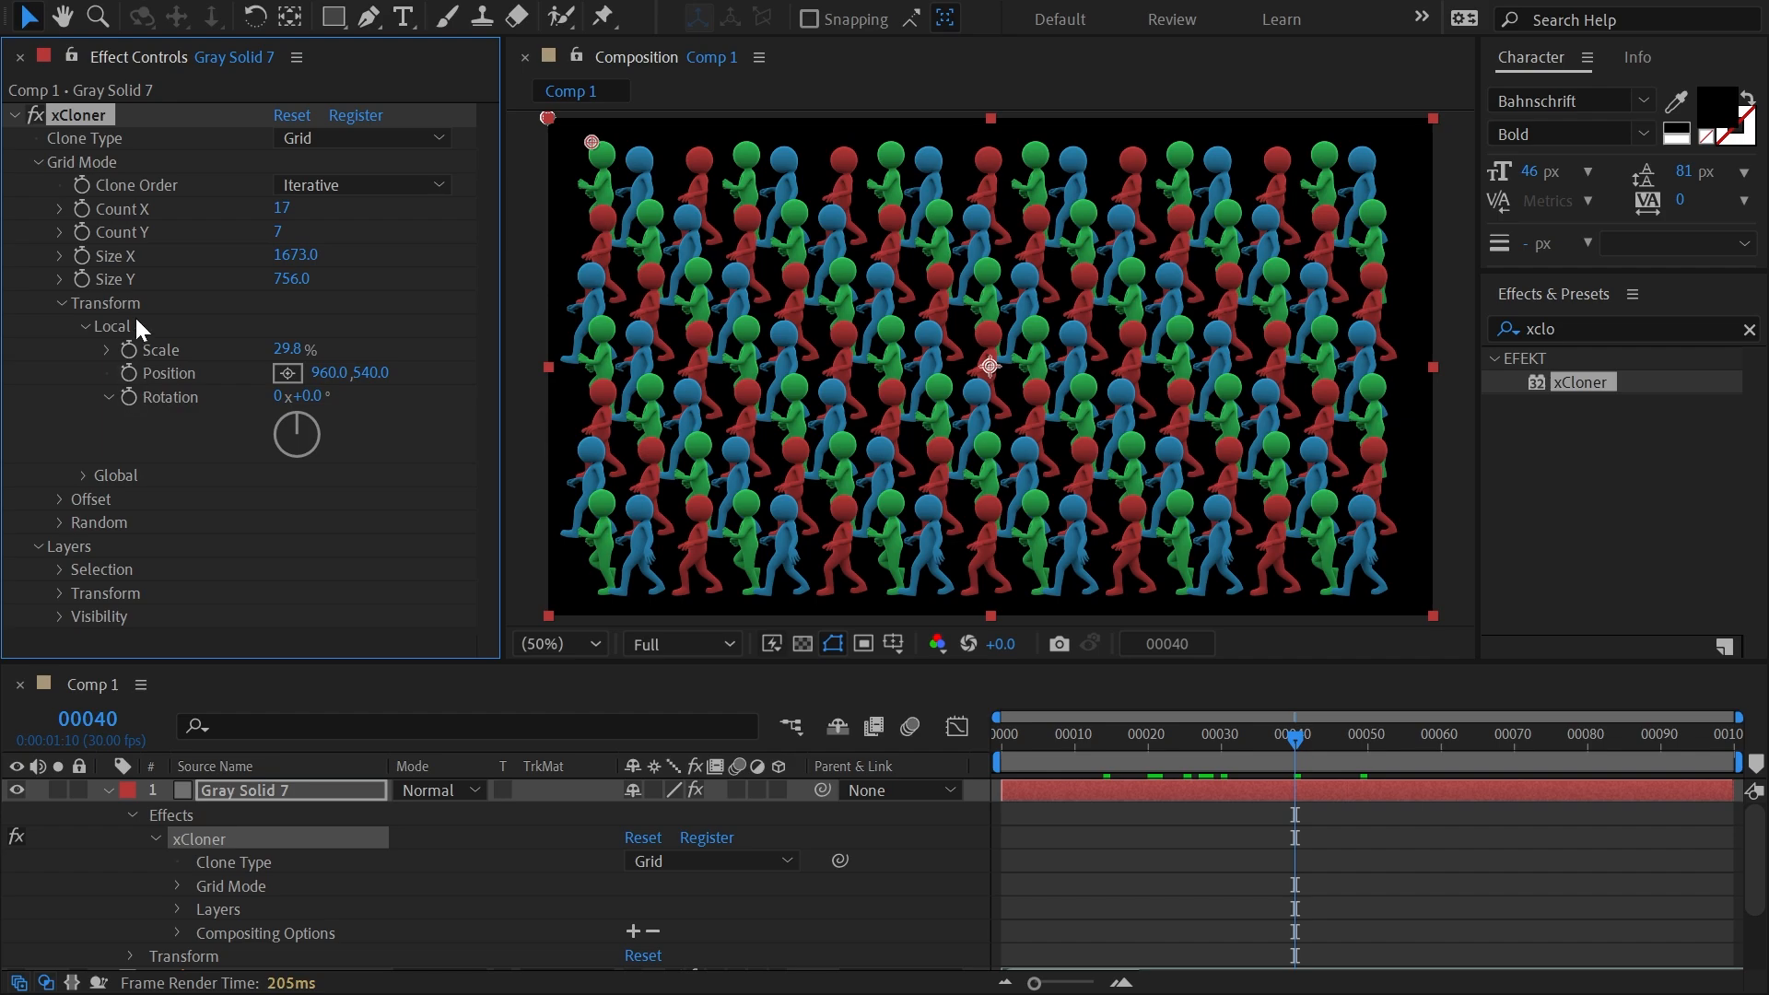
click(84, 475)
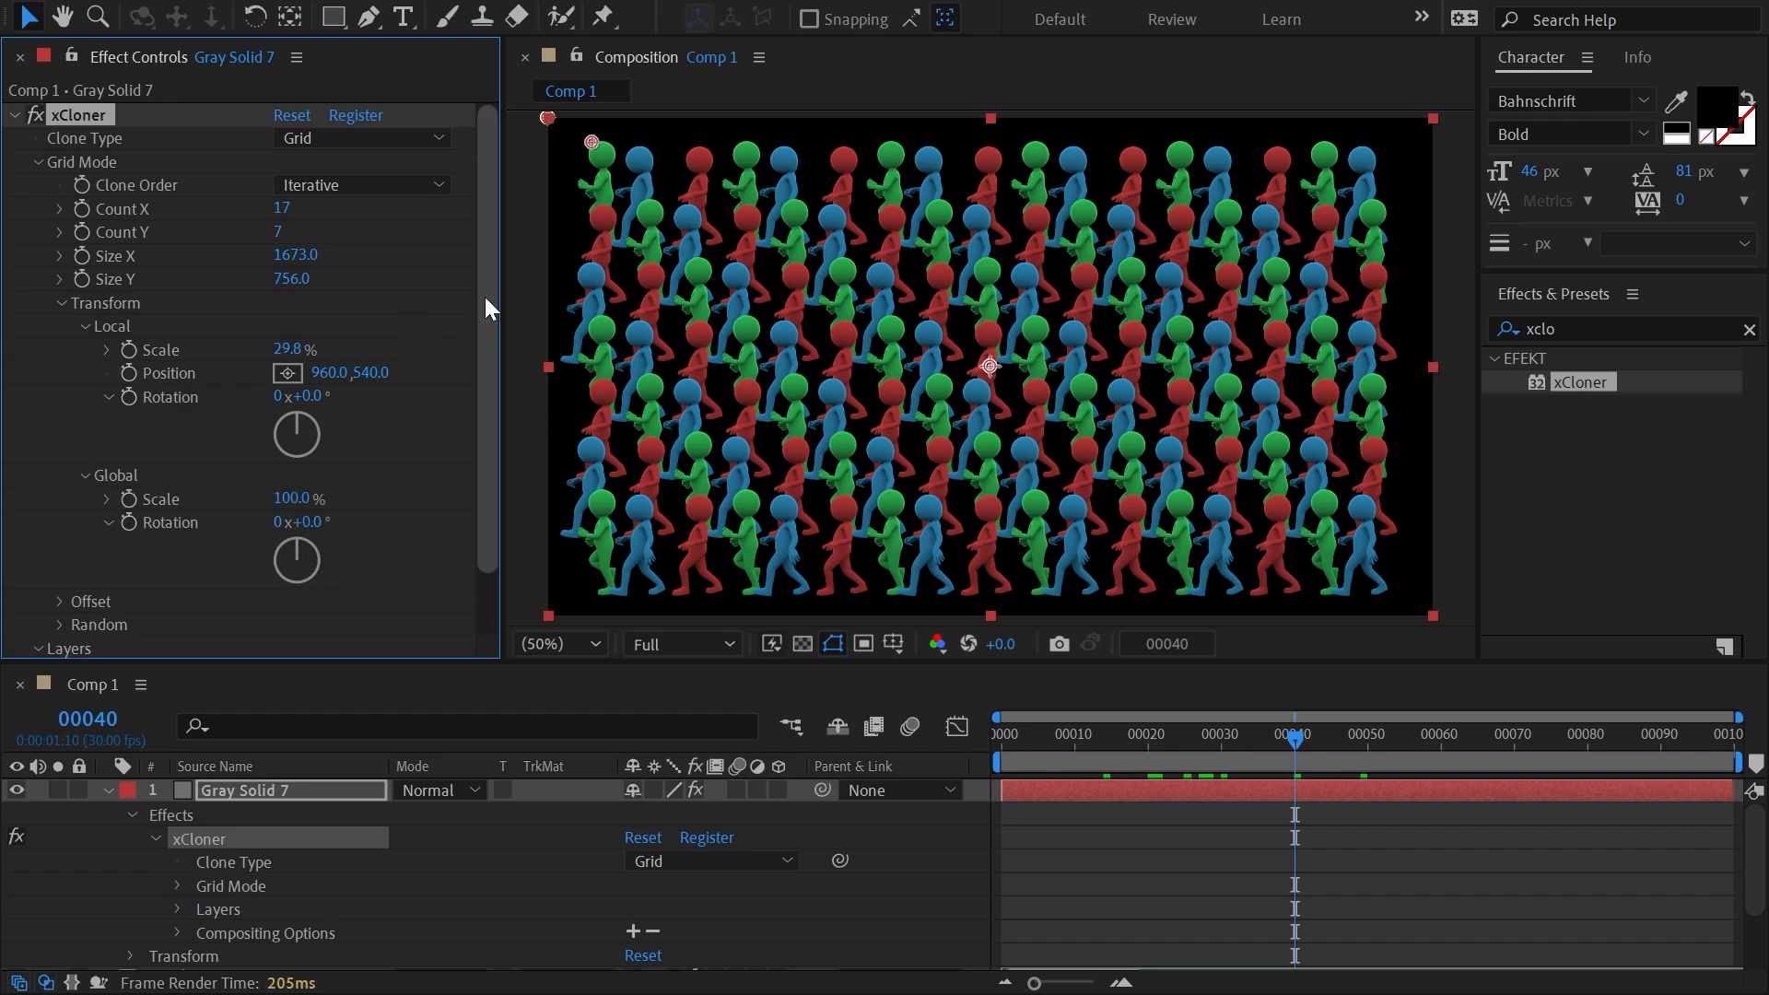
mouse_move(286, 349)
mouse_down()
mouse_move(105, 356)
mouse_move(140, 356)
mouse_up()
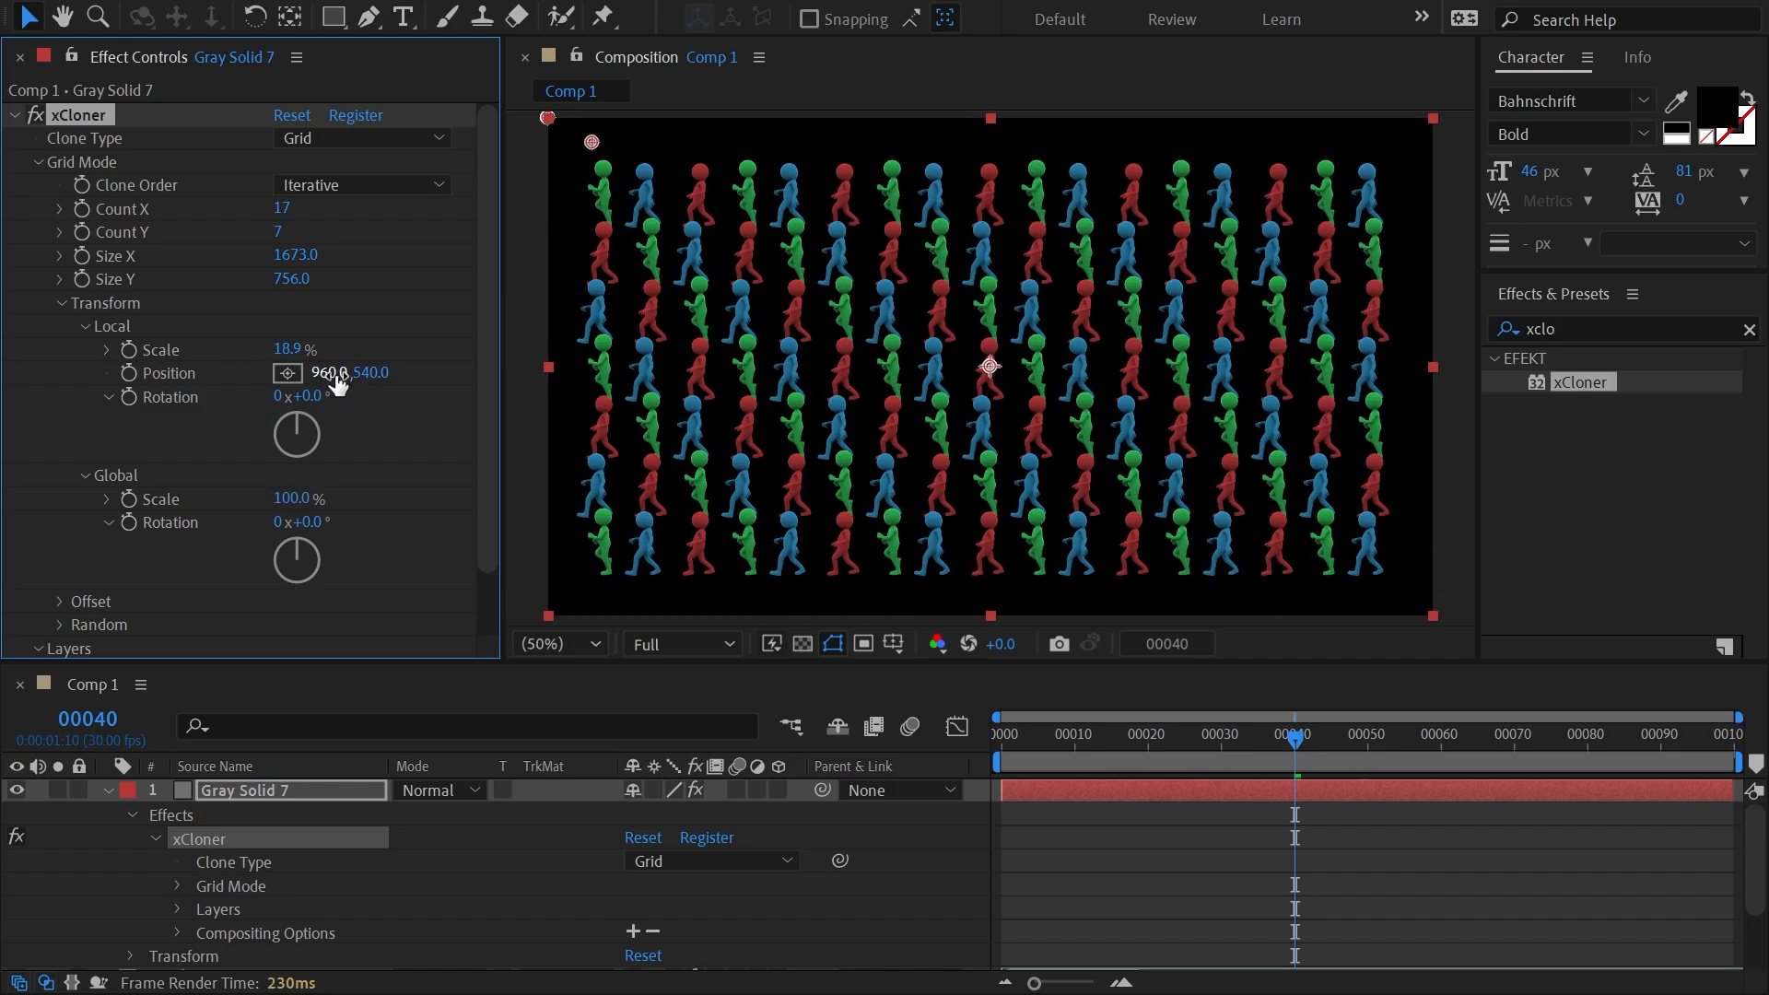
drag(334, 373, 343, 373)
mouse_move(288, 498)
mouse_down()
mouse_move(255, 499)
mouse_move(305, 499)
mouse_up()
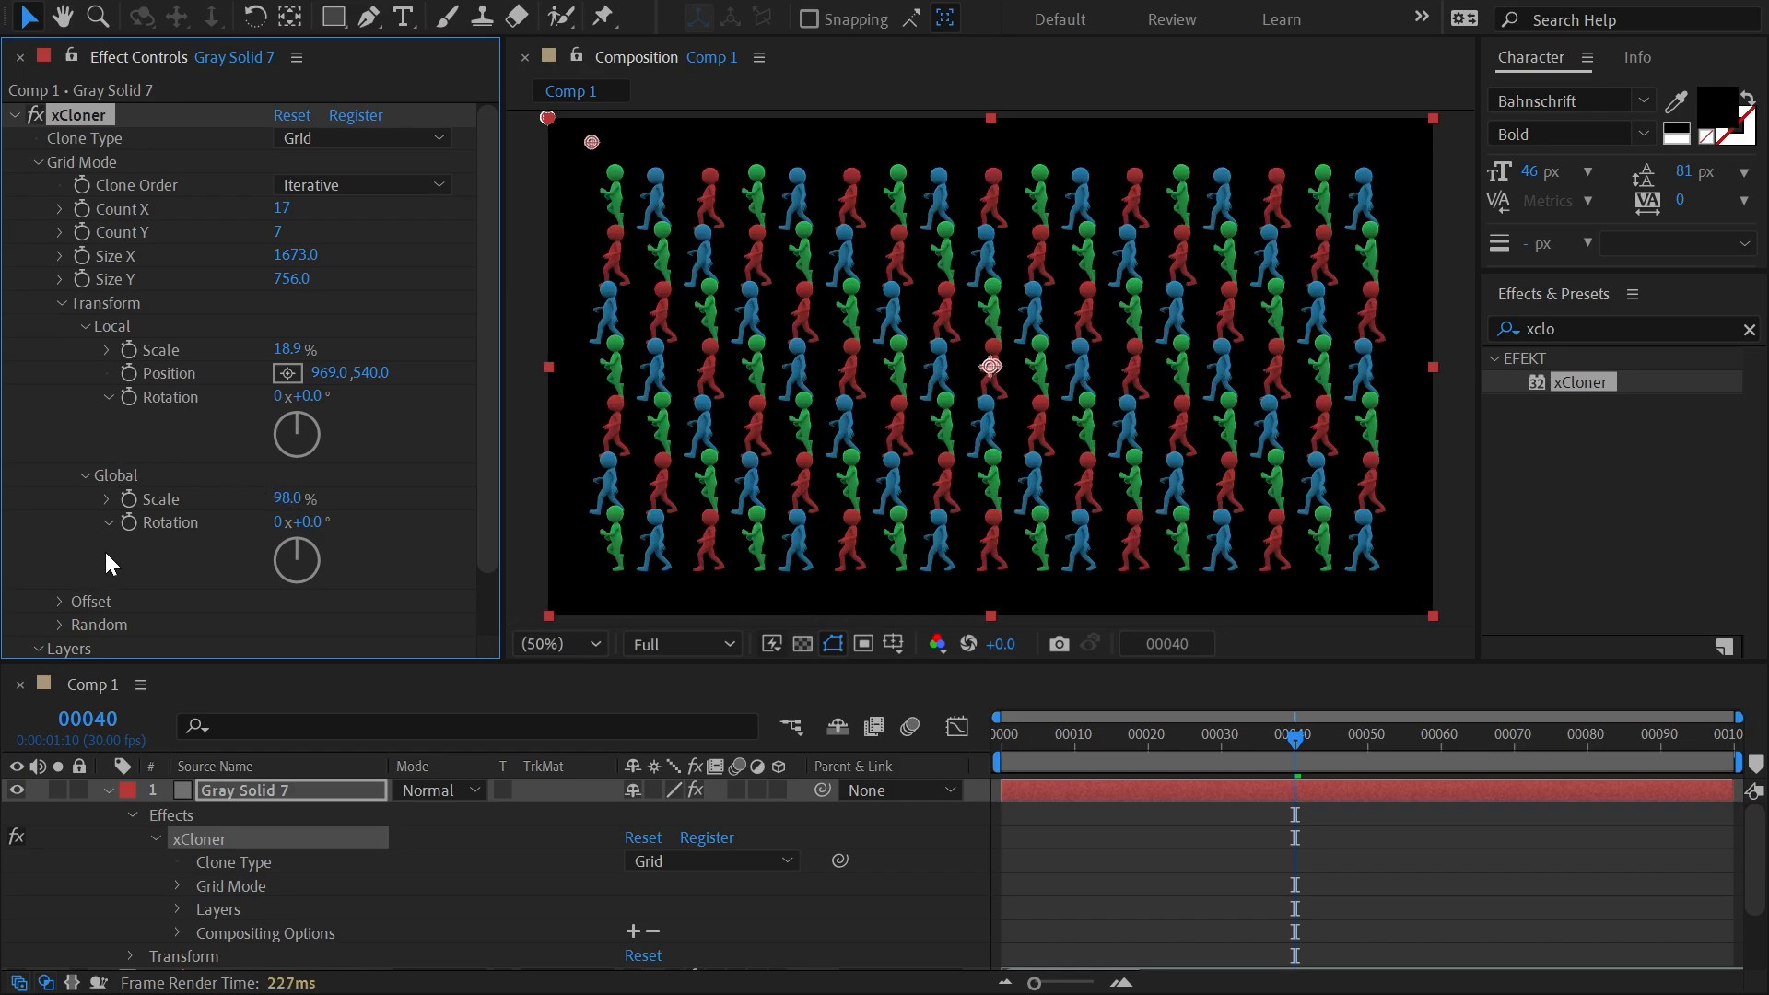
Offset the grid clones' scale by -83% in X and 7% in Y.
click(58, 601)
scroll(58, 601, down, 3)
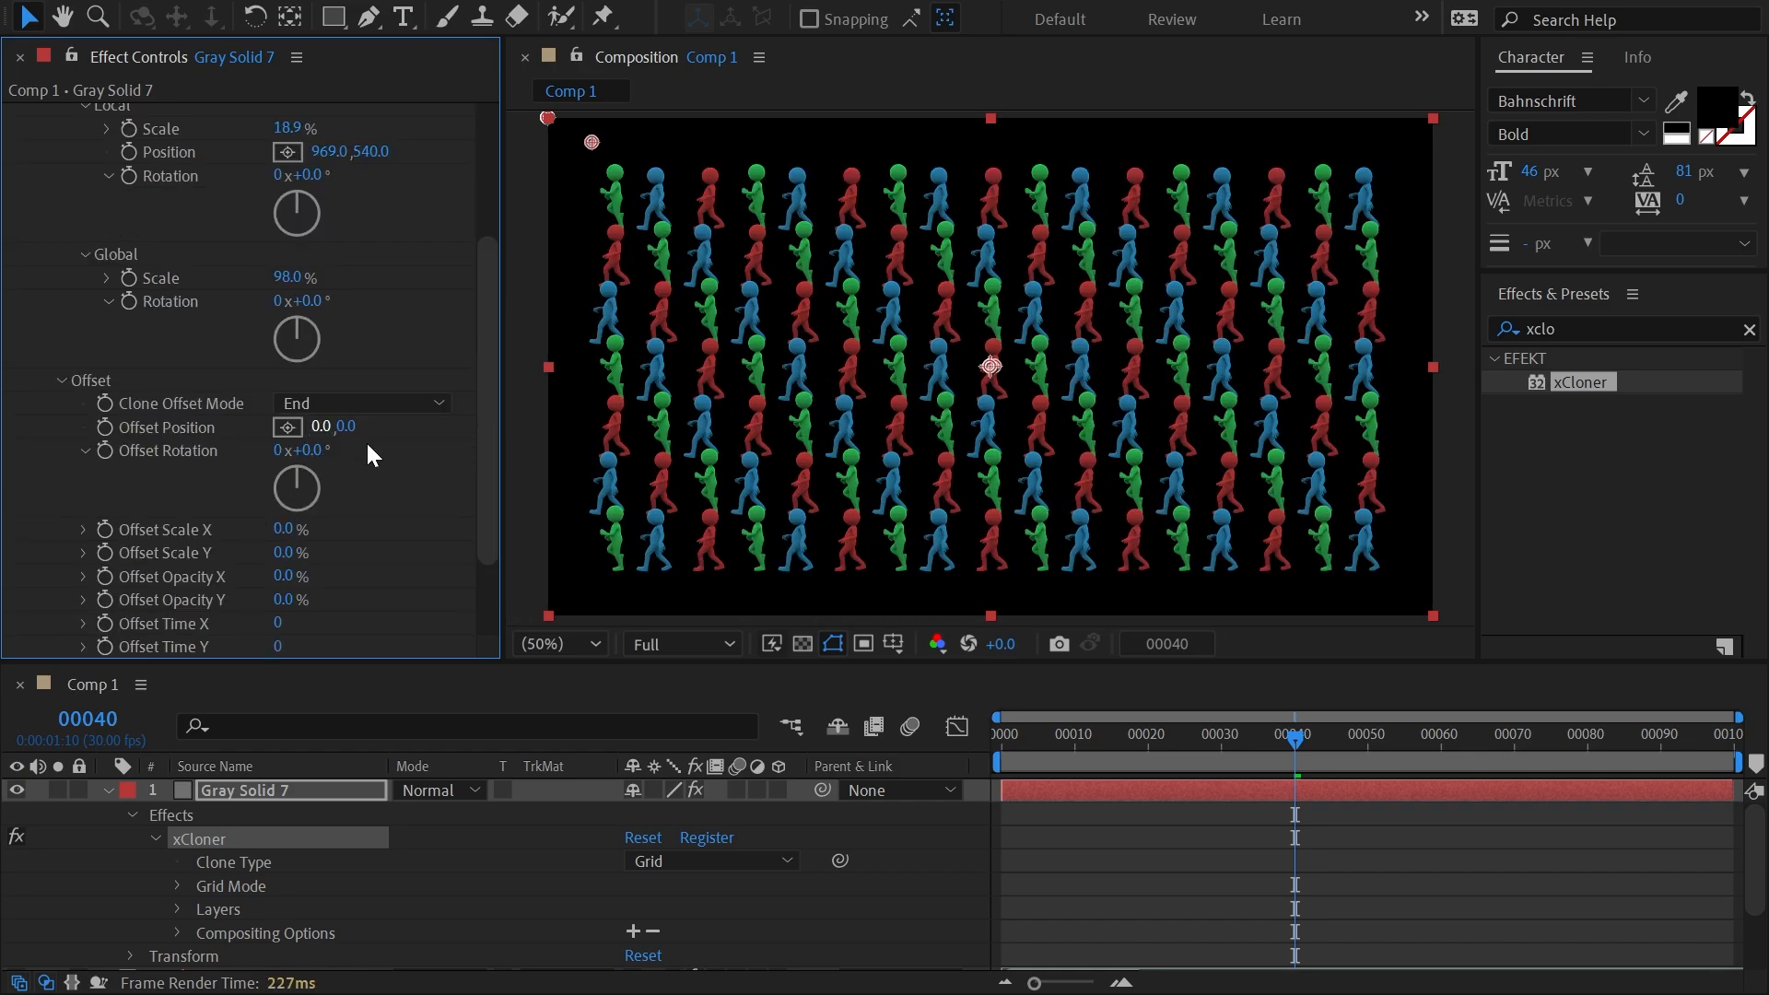
drag(490, 411, 483, 470)
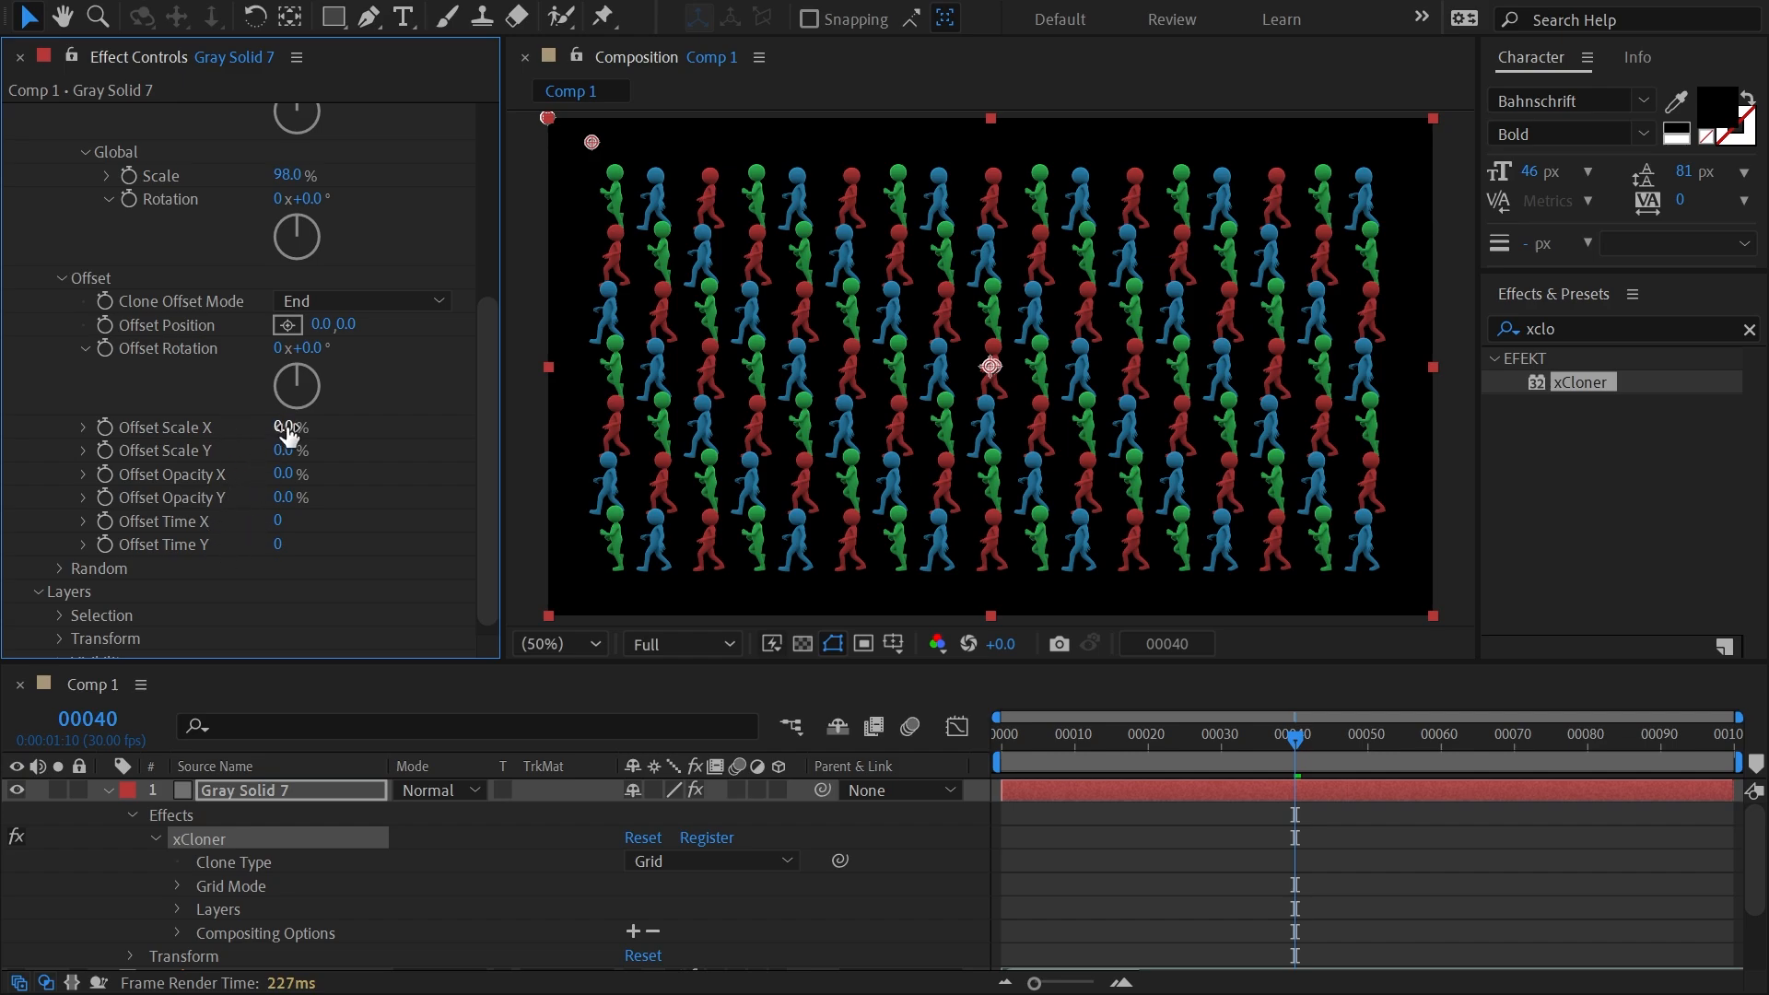
drag(287, 435, 459, 435)
mouse_move(410, 434)
mouse_down()
mouse_move(143, 456)
mouse_move(225, 461)
mouse_move(170, 464)
mouse_move(210, 476)
mouse_move(429, 464)
mouse_move(117, 495)
mouse_up()
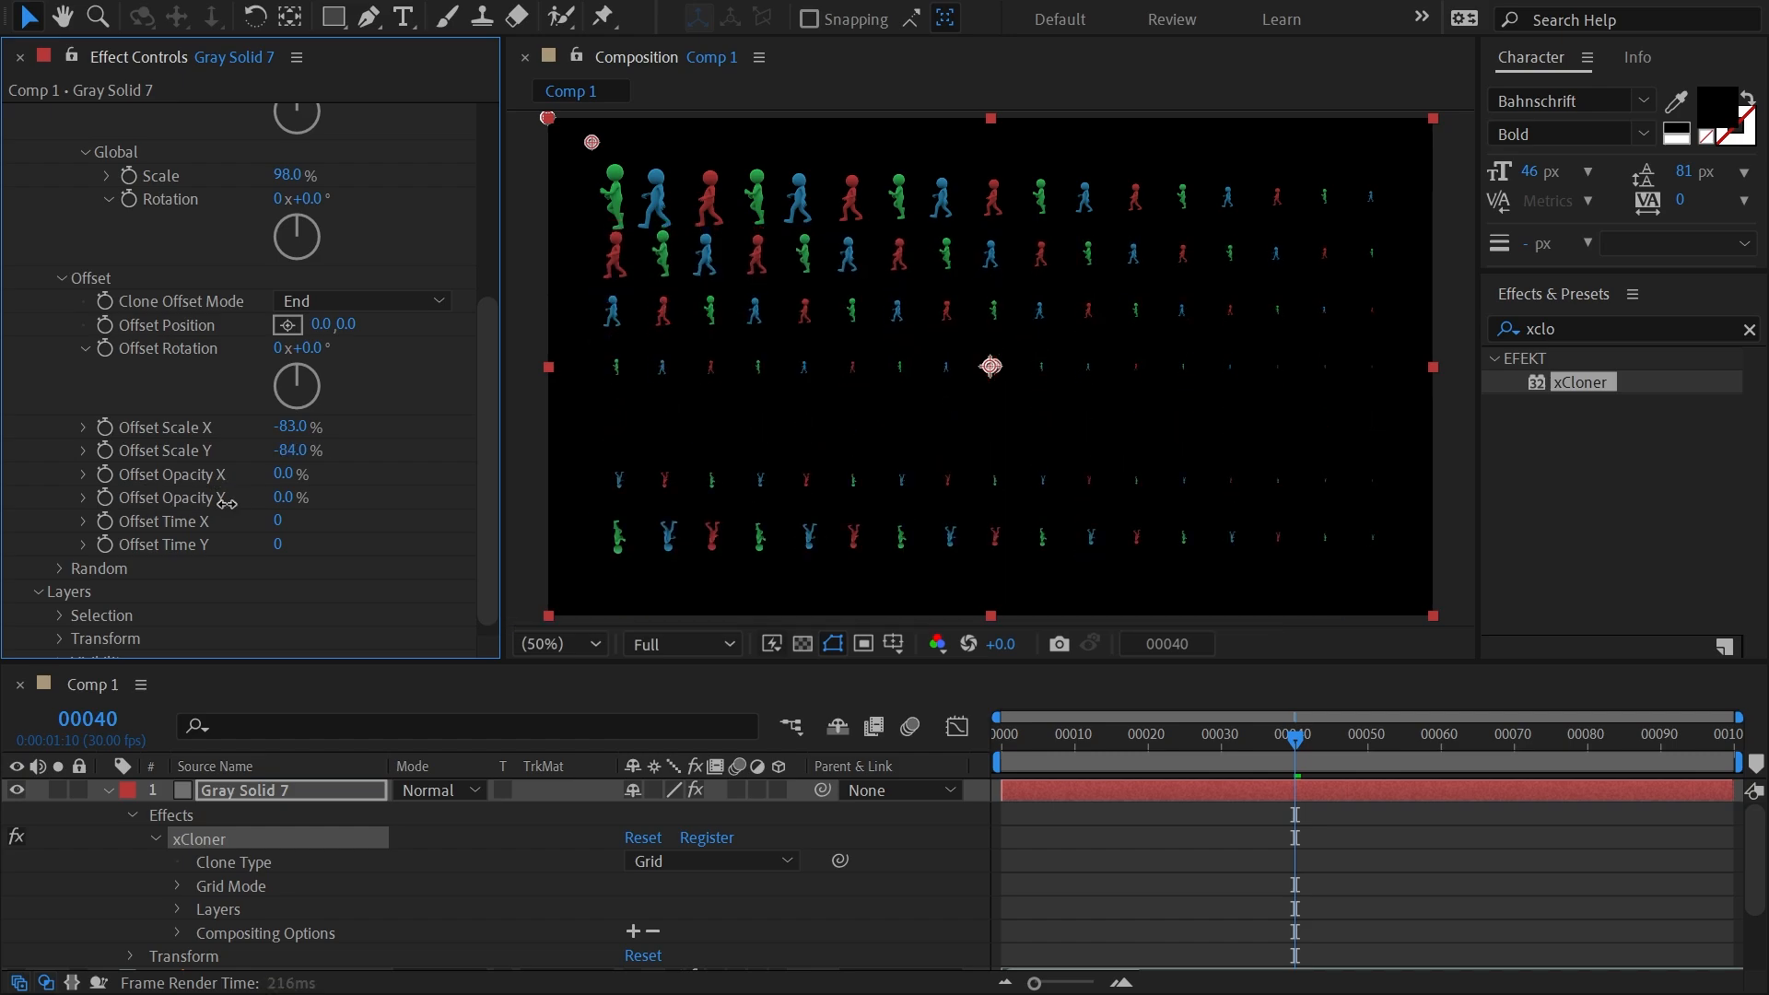
drag(226, 502, 277, 502)
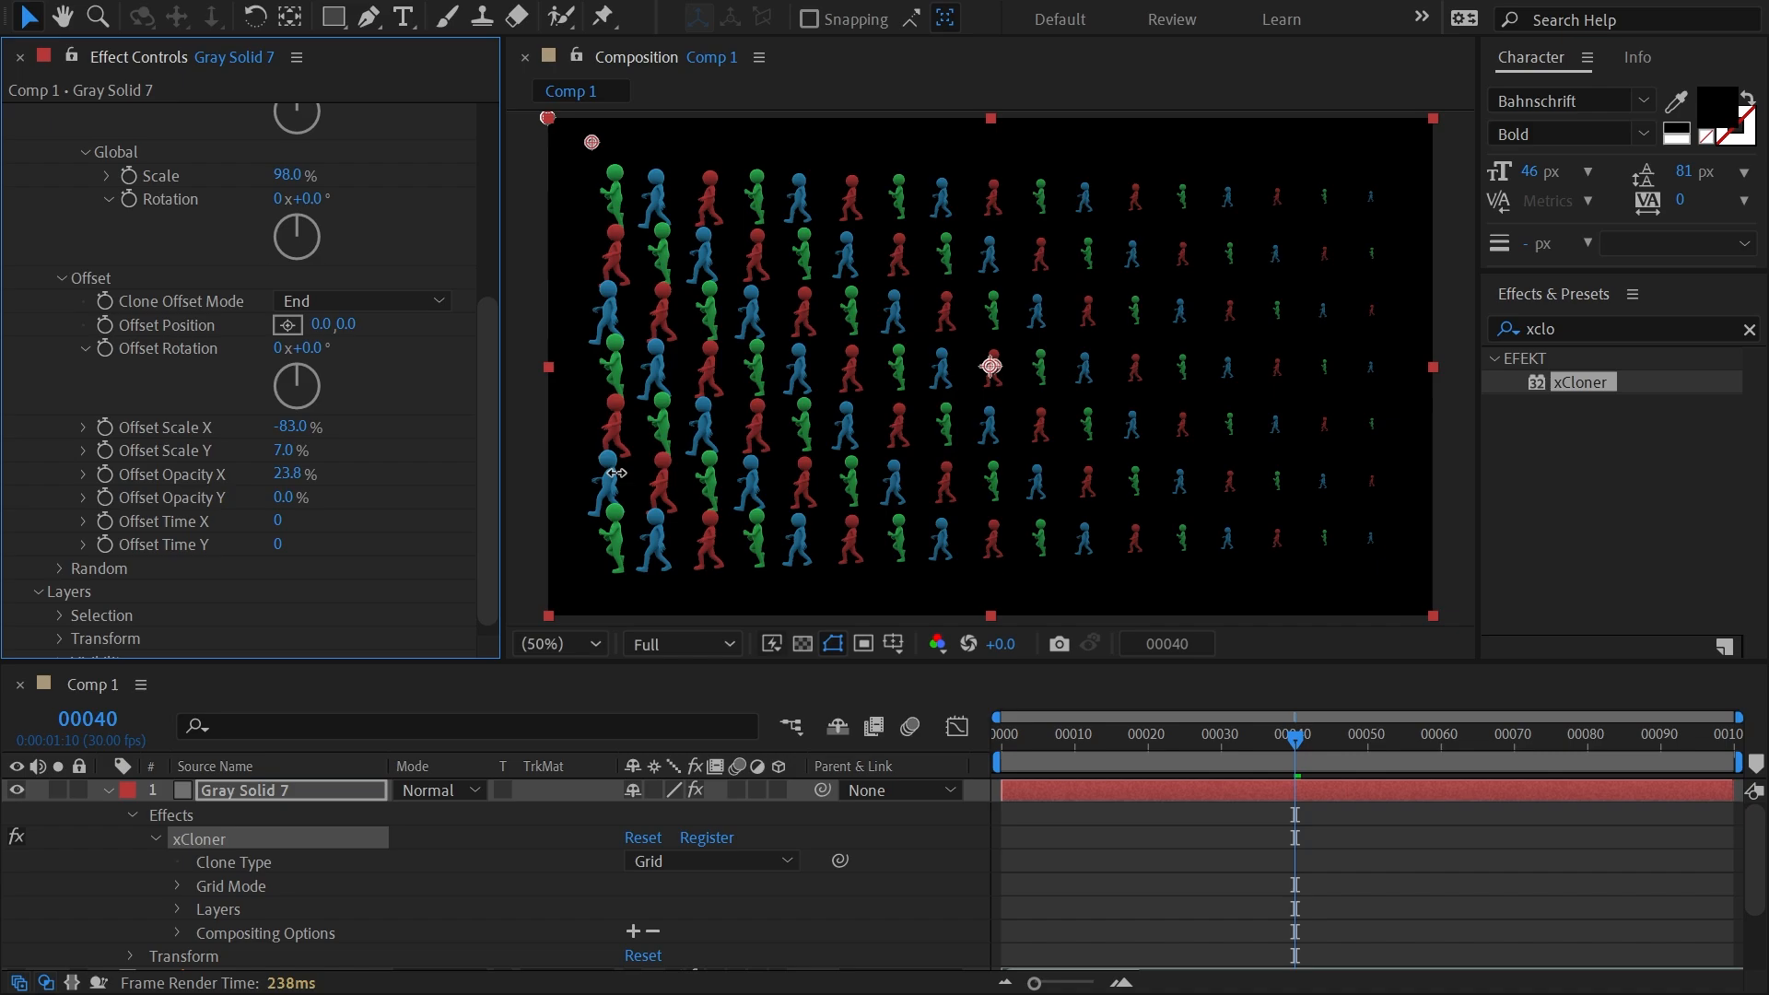
Fade the grid clones with a 100% X opacity offset and set the Y scale offset to 75%.
drag(285, 473, 1408, 467)
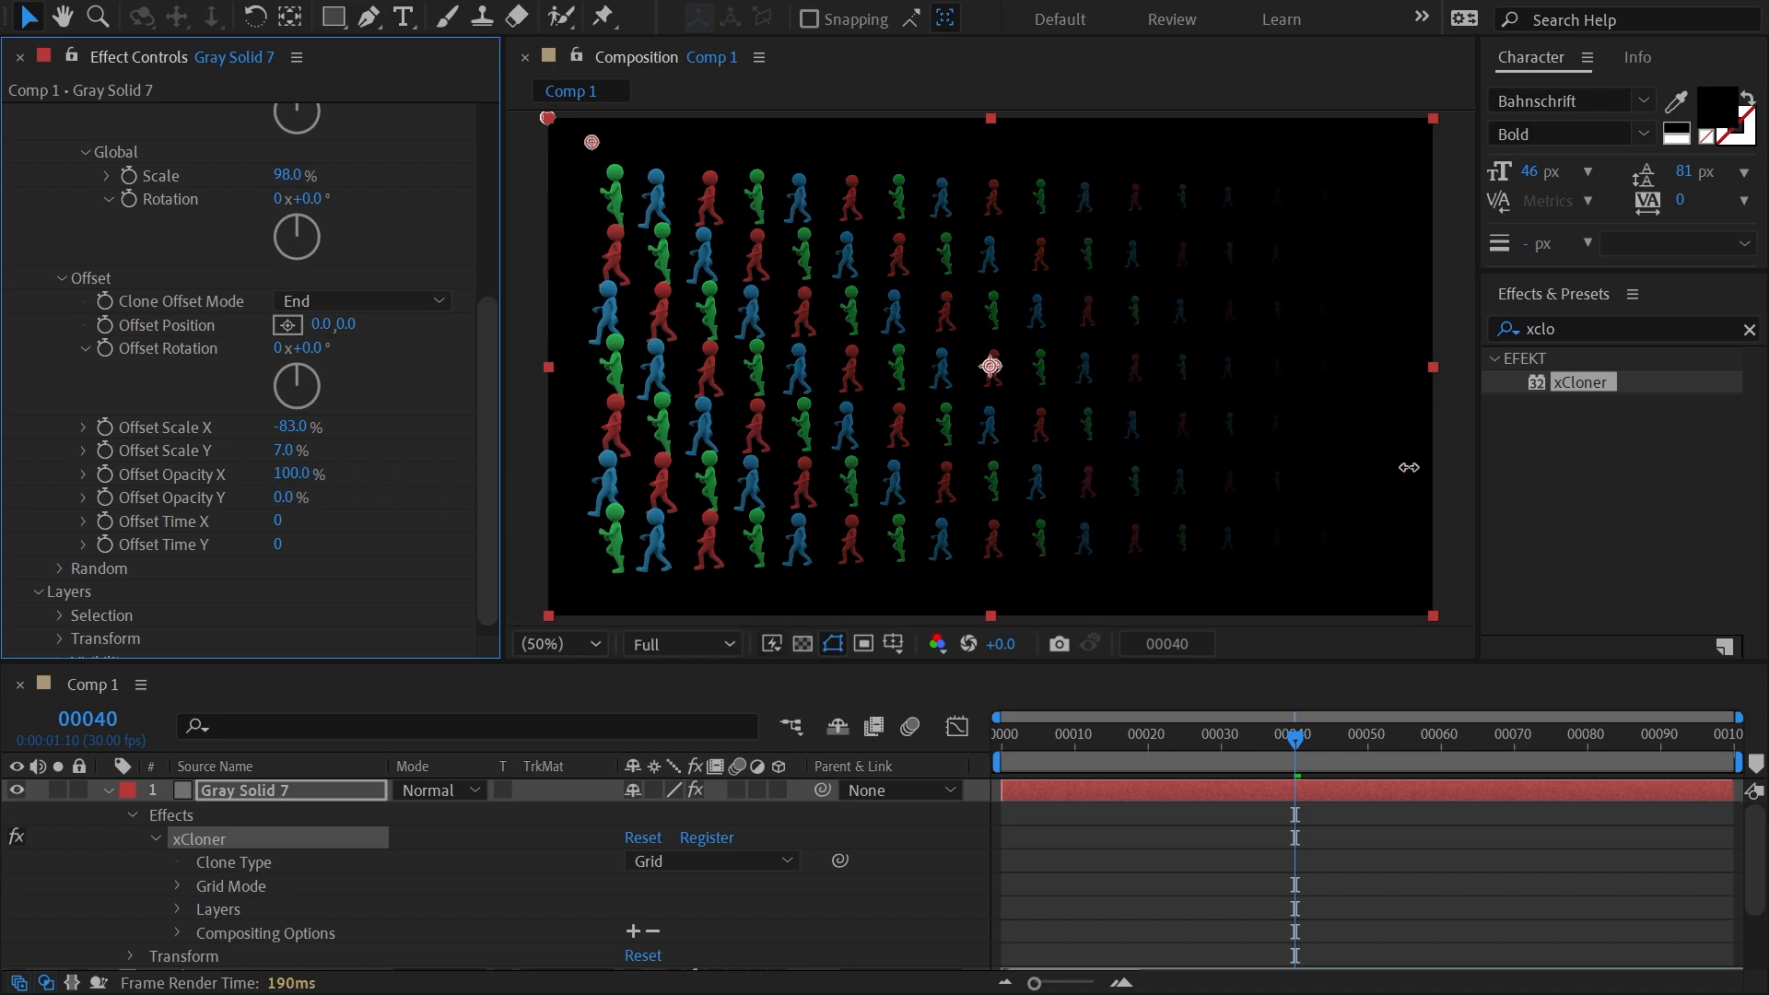
drag(279, 521, 111, 519)
mouse_move(284, 449)
mouse_down()
mouse_move(492, 435)
mouse_move(297, 450)
mouse_up()
Vary the grid clones' X opacity offset and set it back to 0%.
click(292, 473)
text(-31.4)
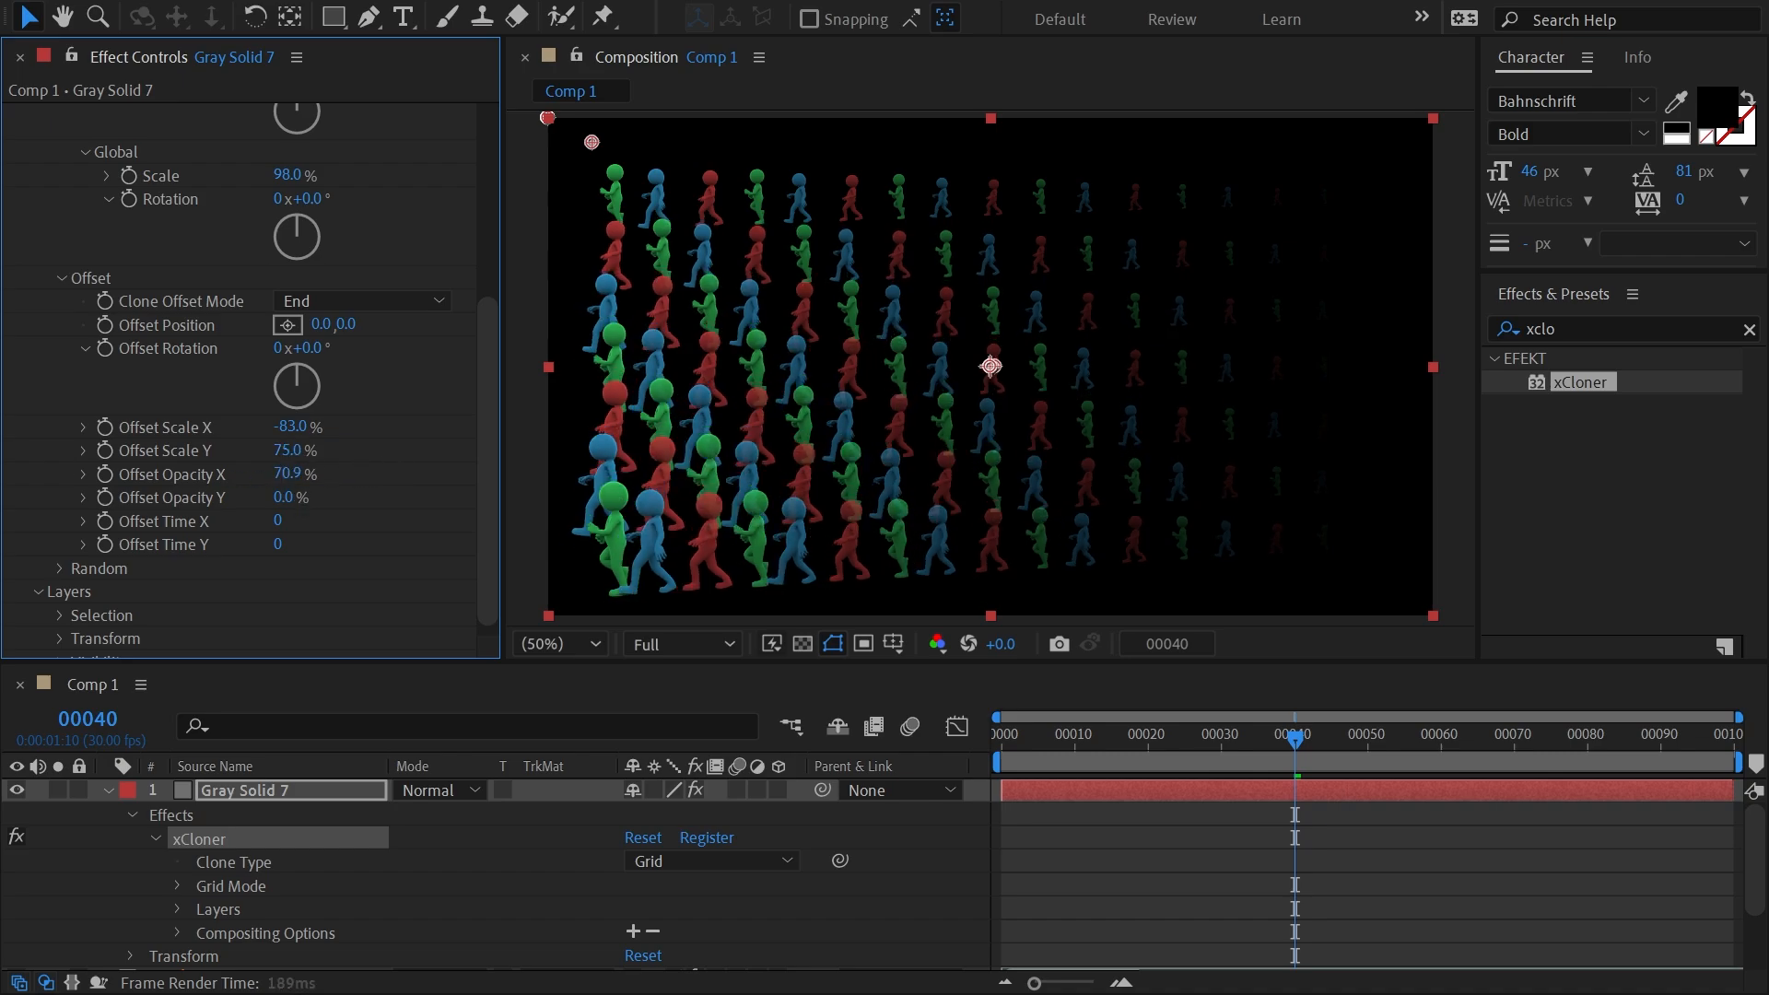
key(Return)
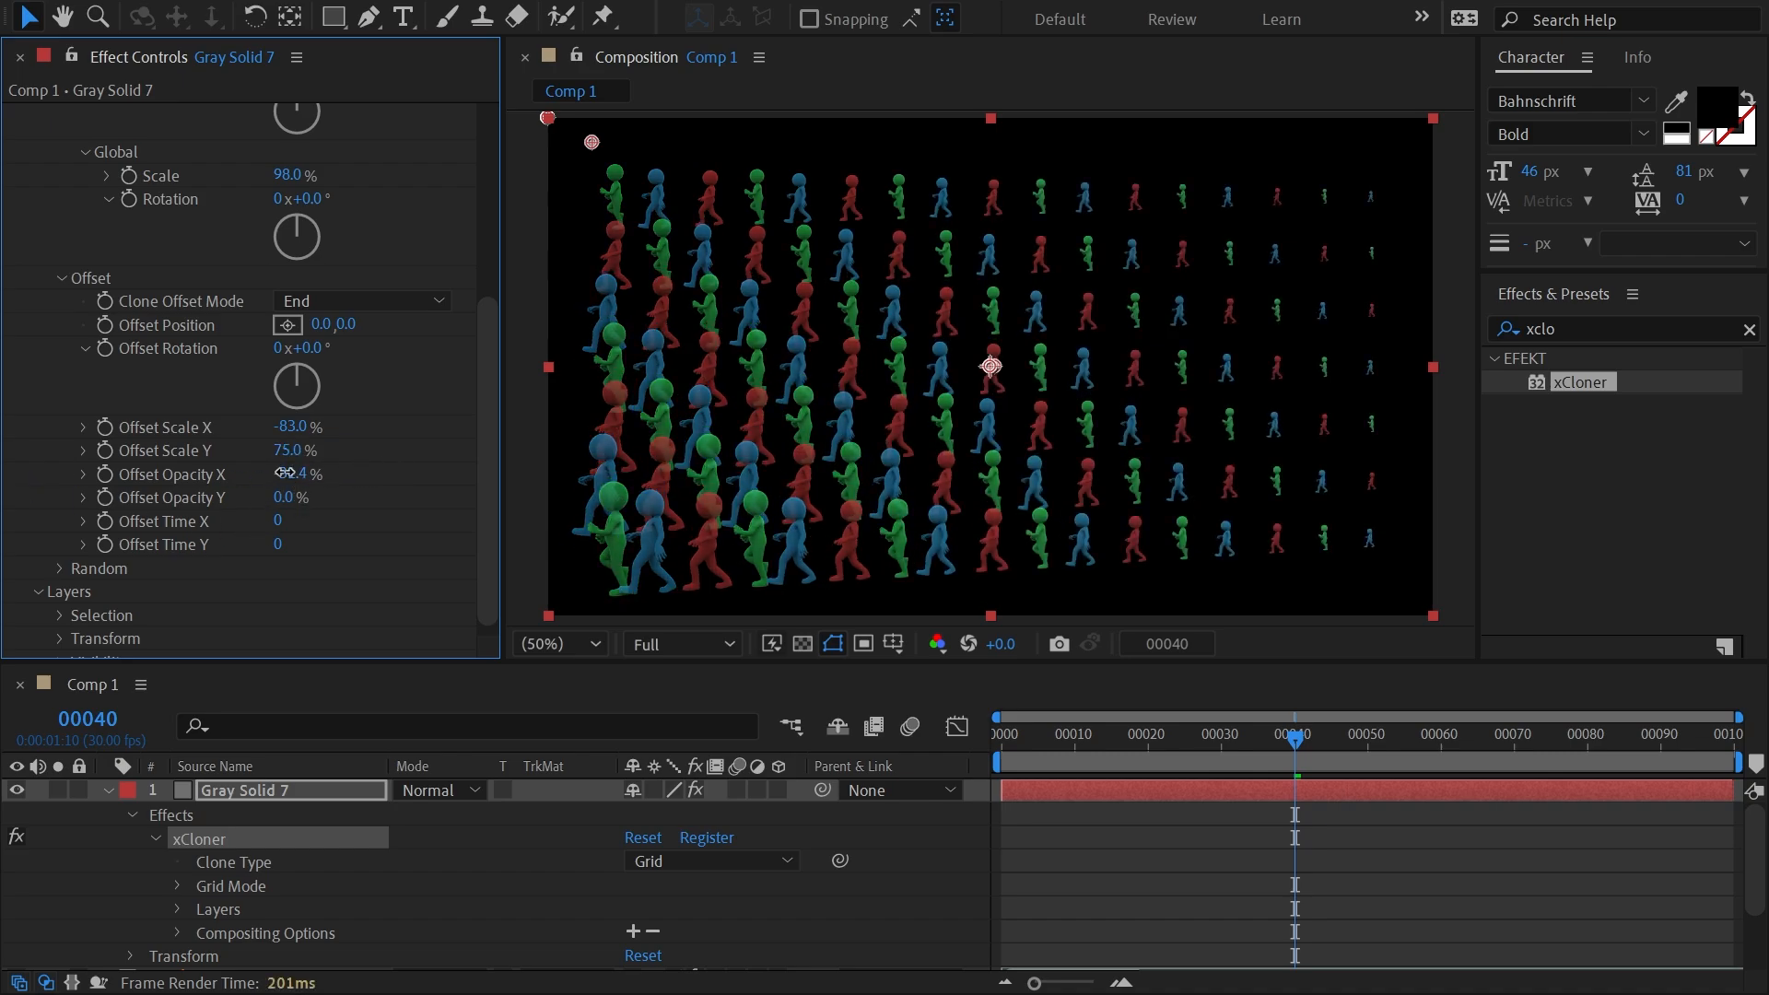
click(286, 473)
key(Return)
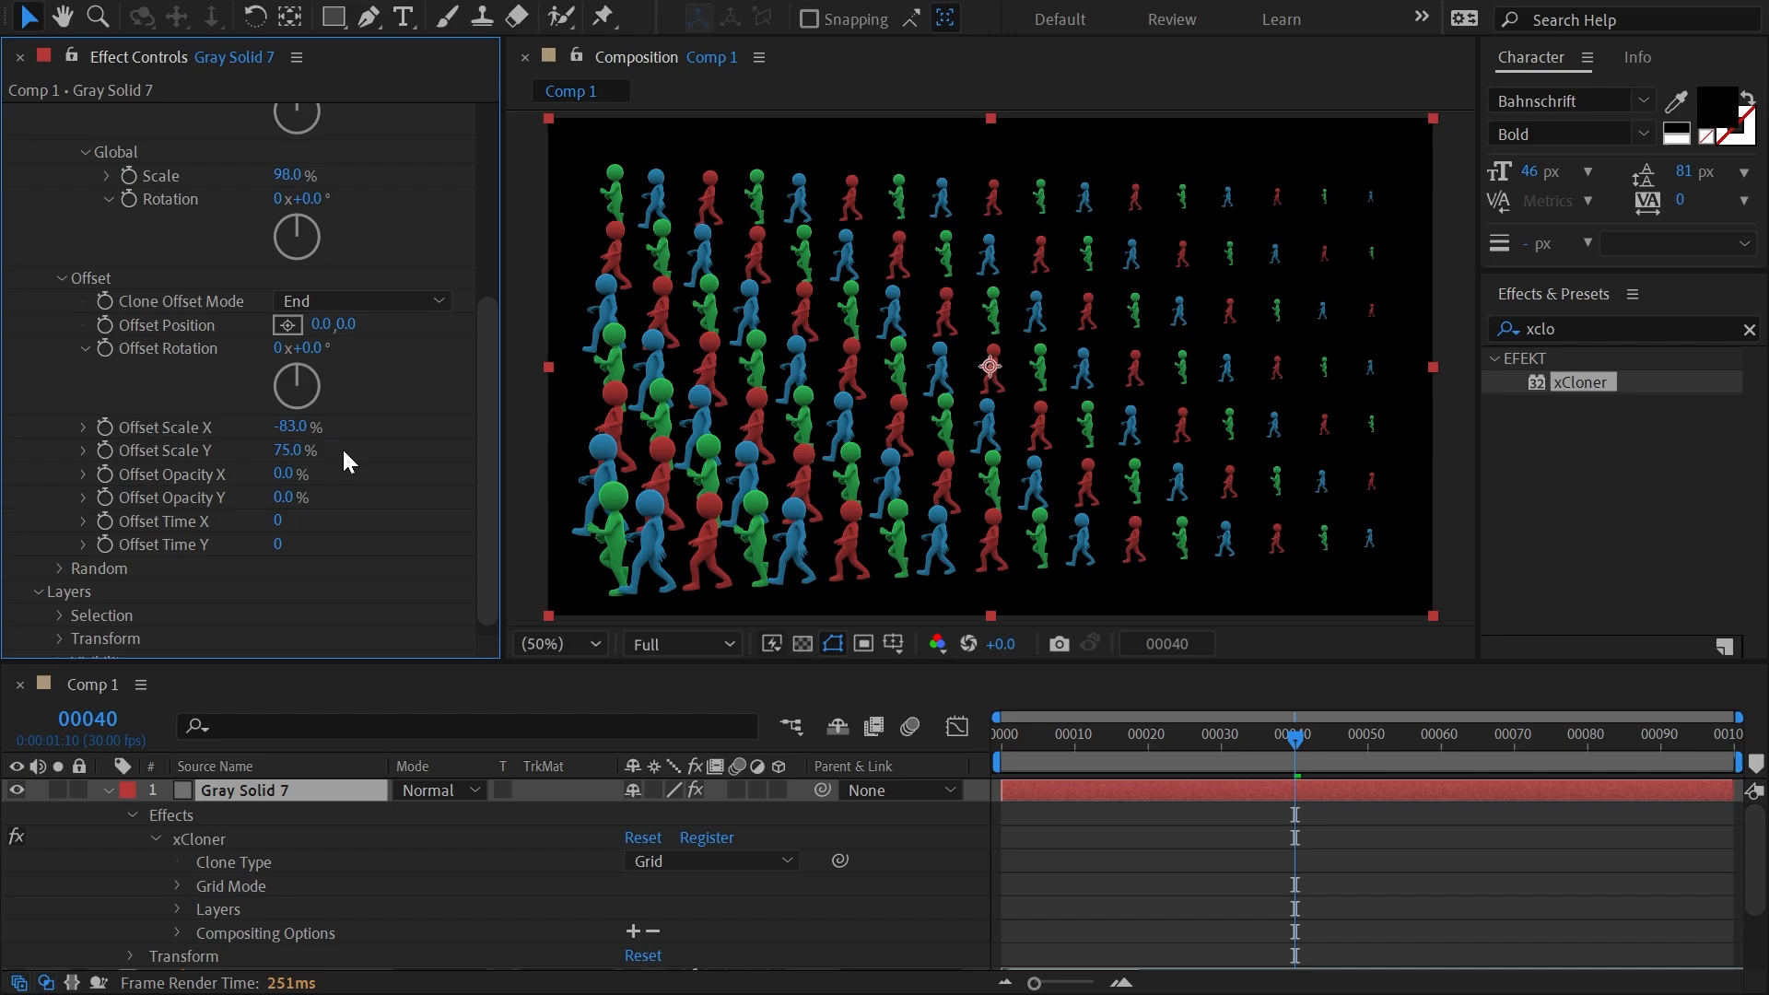
Offset the grid clones' position by -748, 370 and raise the X count to 19.
mouse_move(348, 324)
mouse_down()
mouse_move(448, 343)
mouse_move(750, 320)
mouse_move(898, 286)
mouse_up()
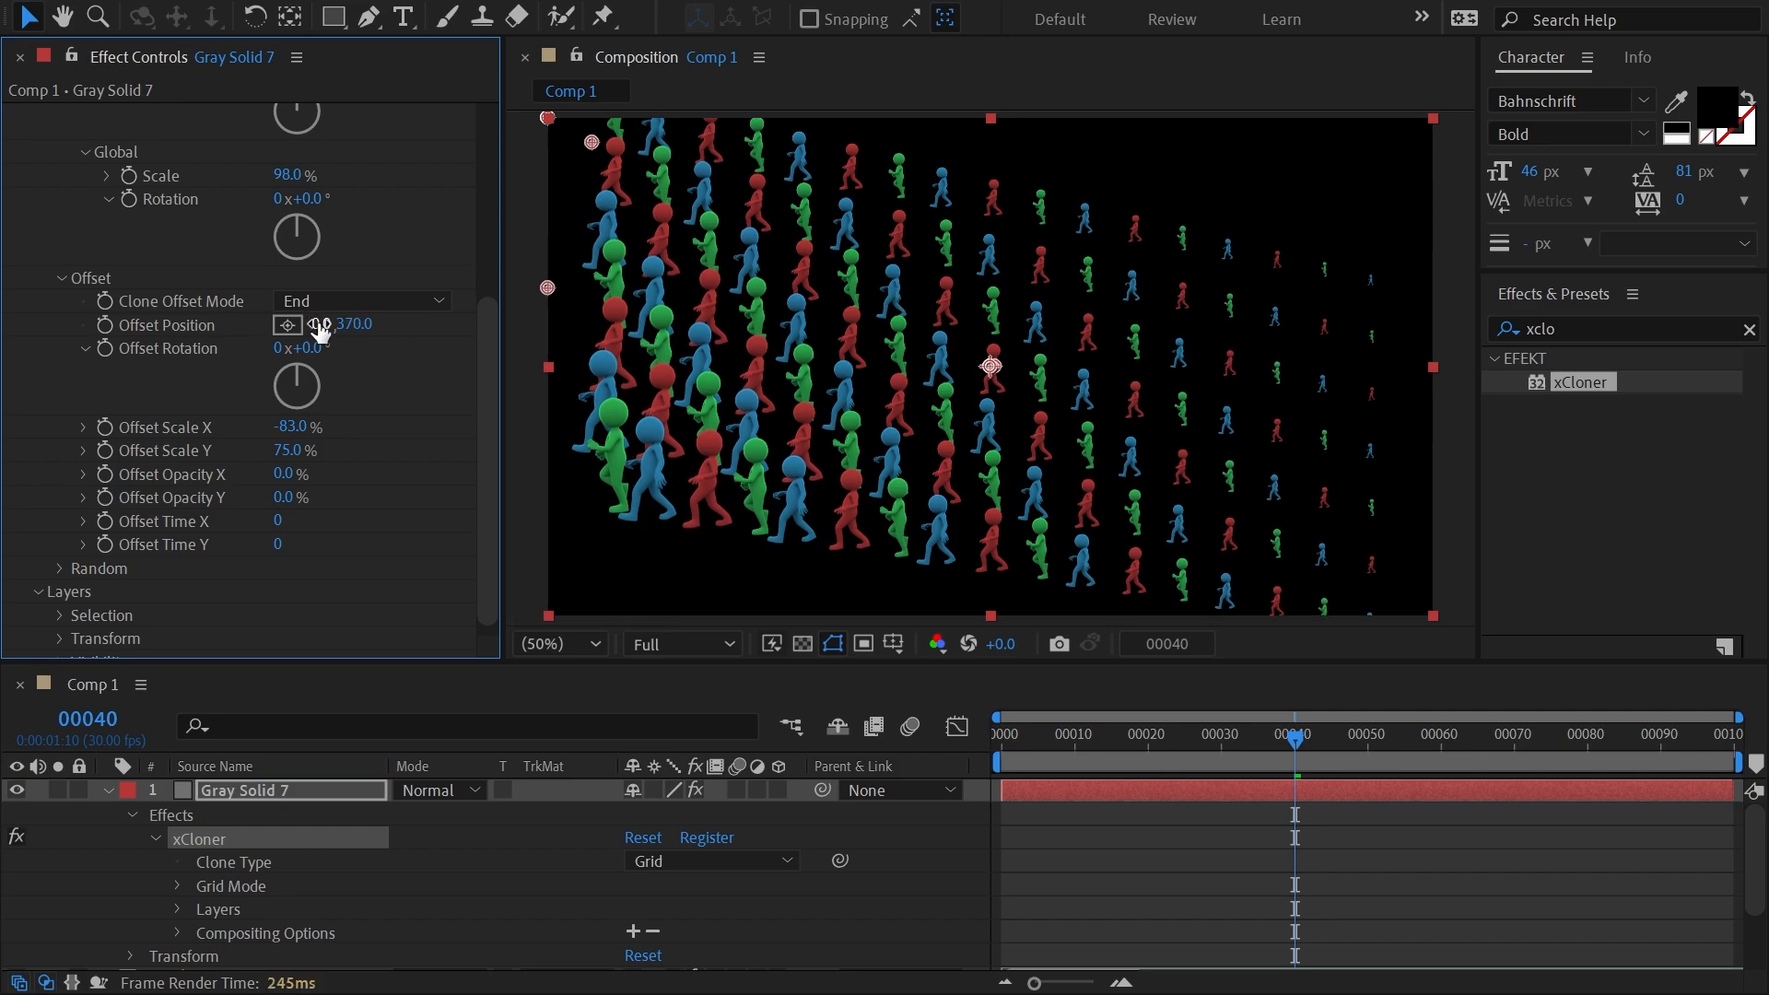
mouse_move(319, 330)
mouse_down()
mouse_move(765, 314)
mouse_move(189, 333)
mouse_up()
drag(488, 333, 507, 81)
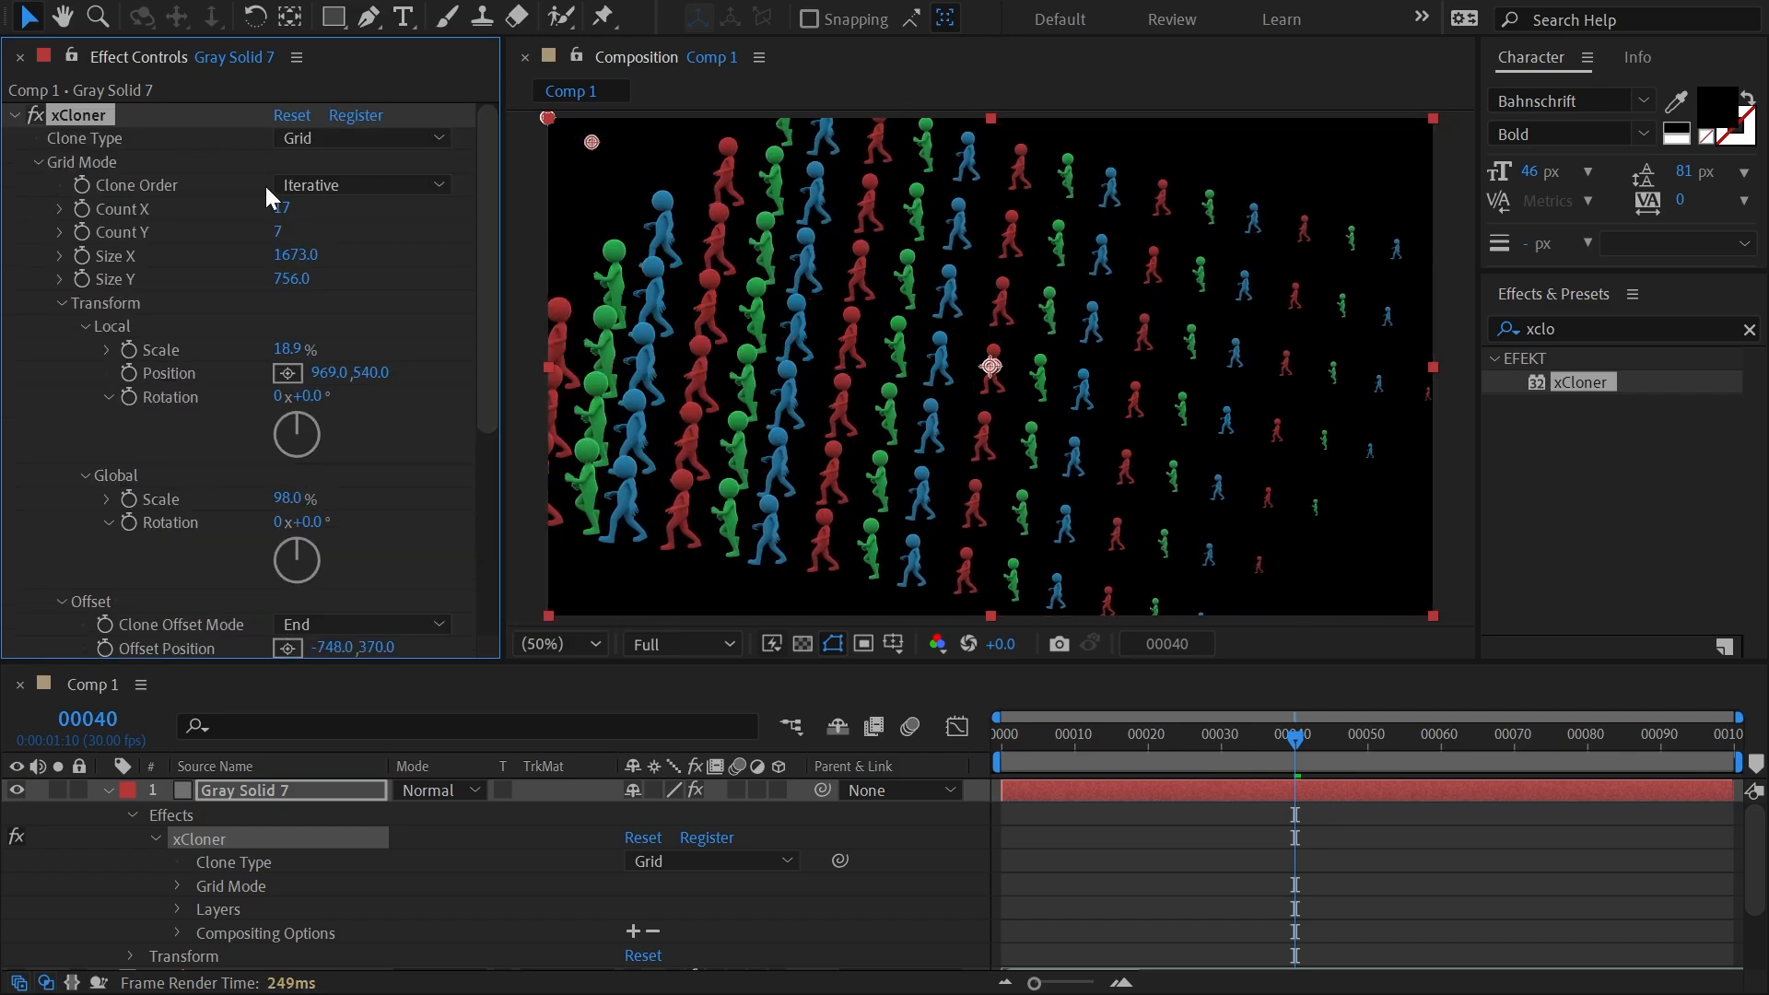
drag(269, 201, 276, 205)
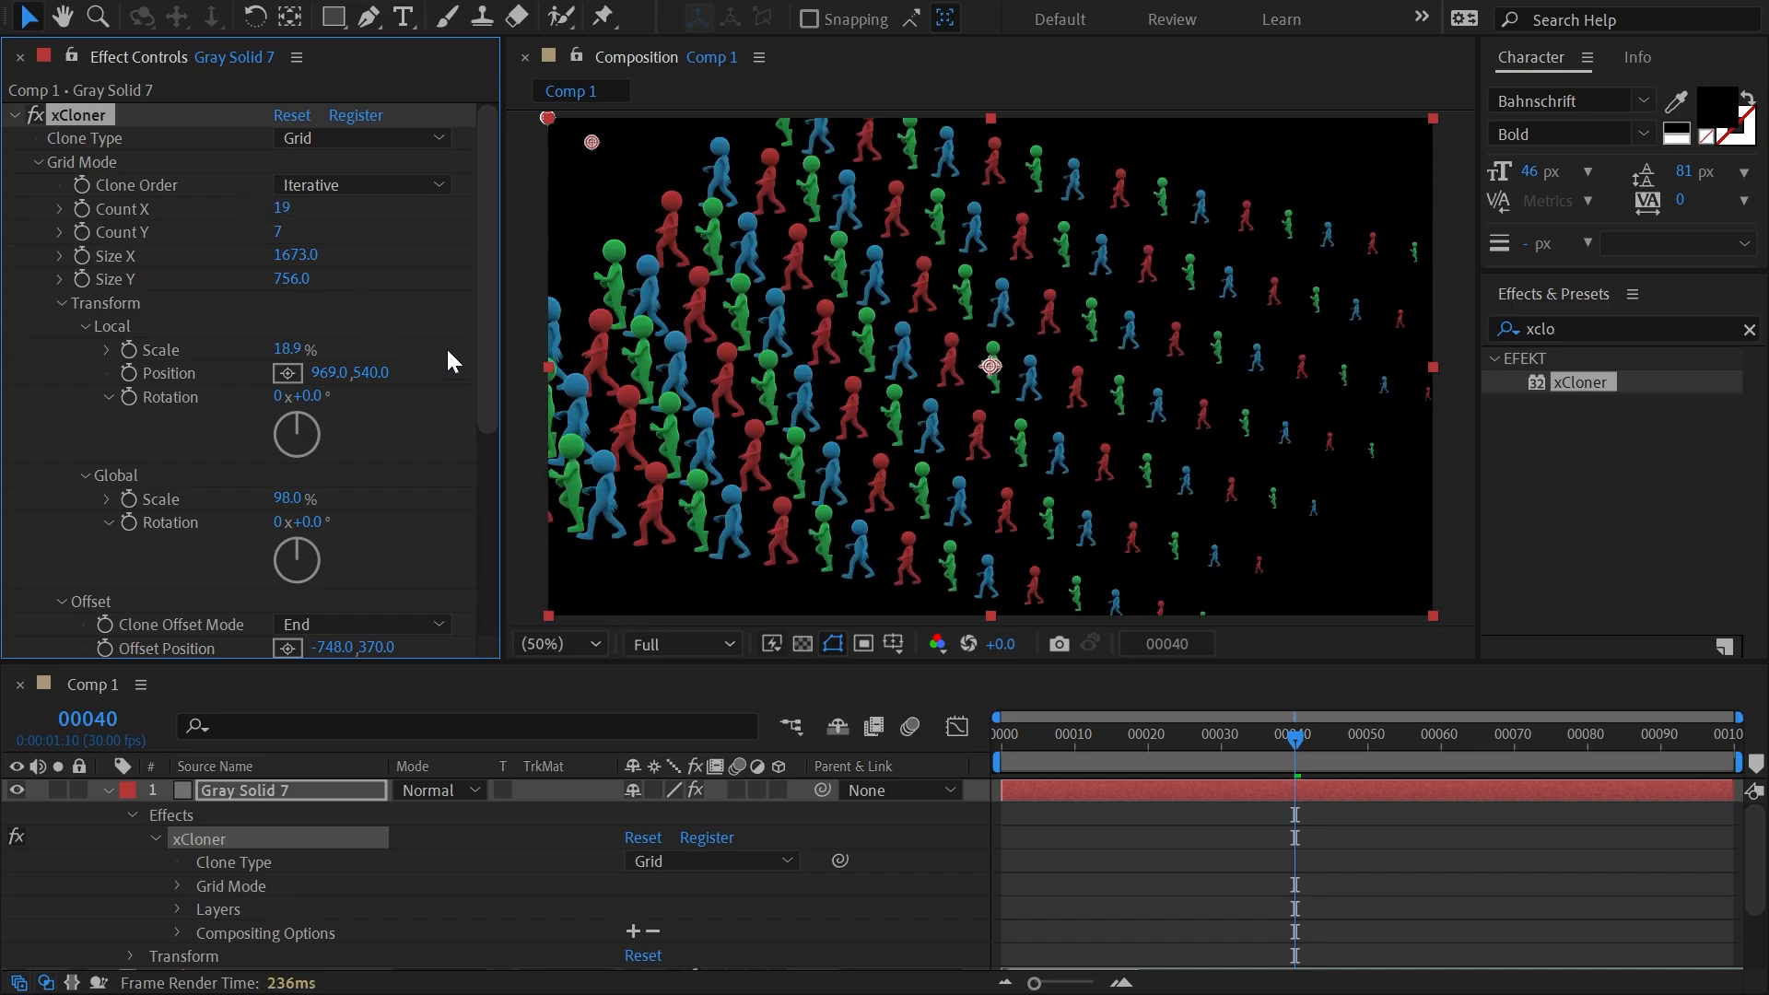
Switch the grid's clone offset mode to Step and change the counts to 18 in X and 8 in Y.
mouse_move(483, 333)
mouse_down()
mouse_move(501, 494)
mouse_move(498, 355)
mouse_up()
click(352, 590)
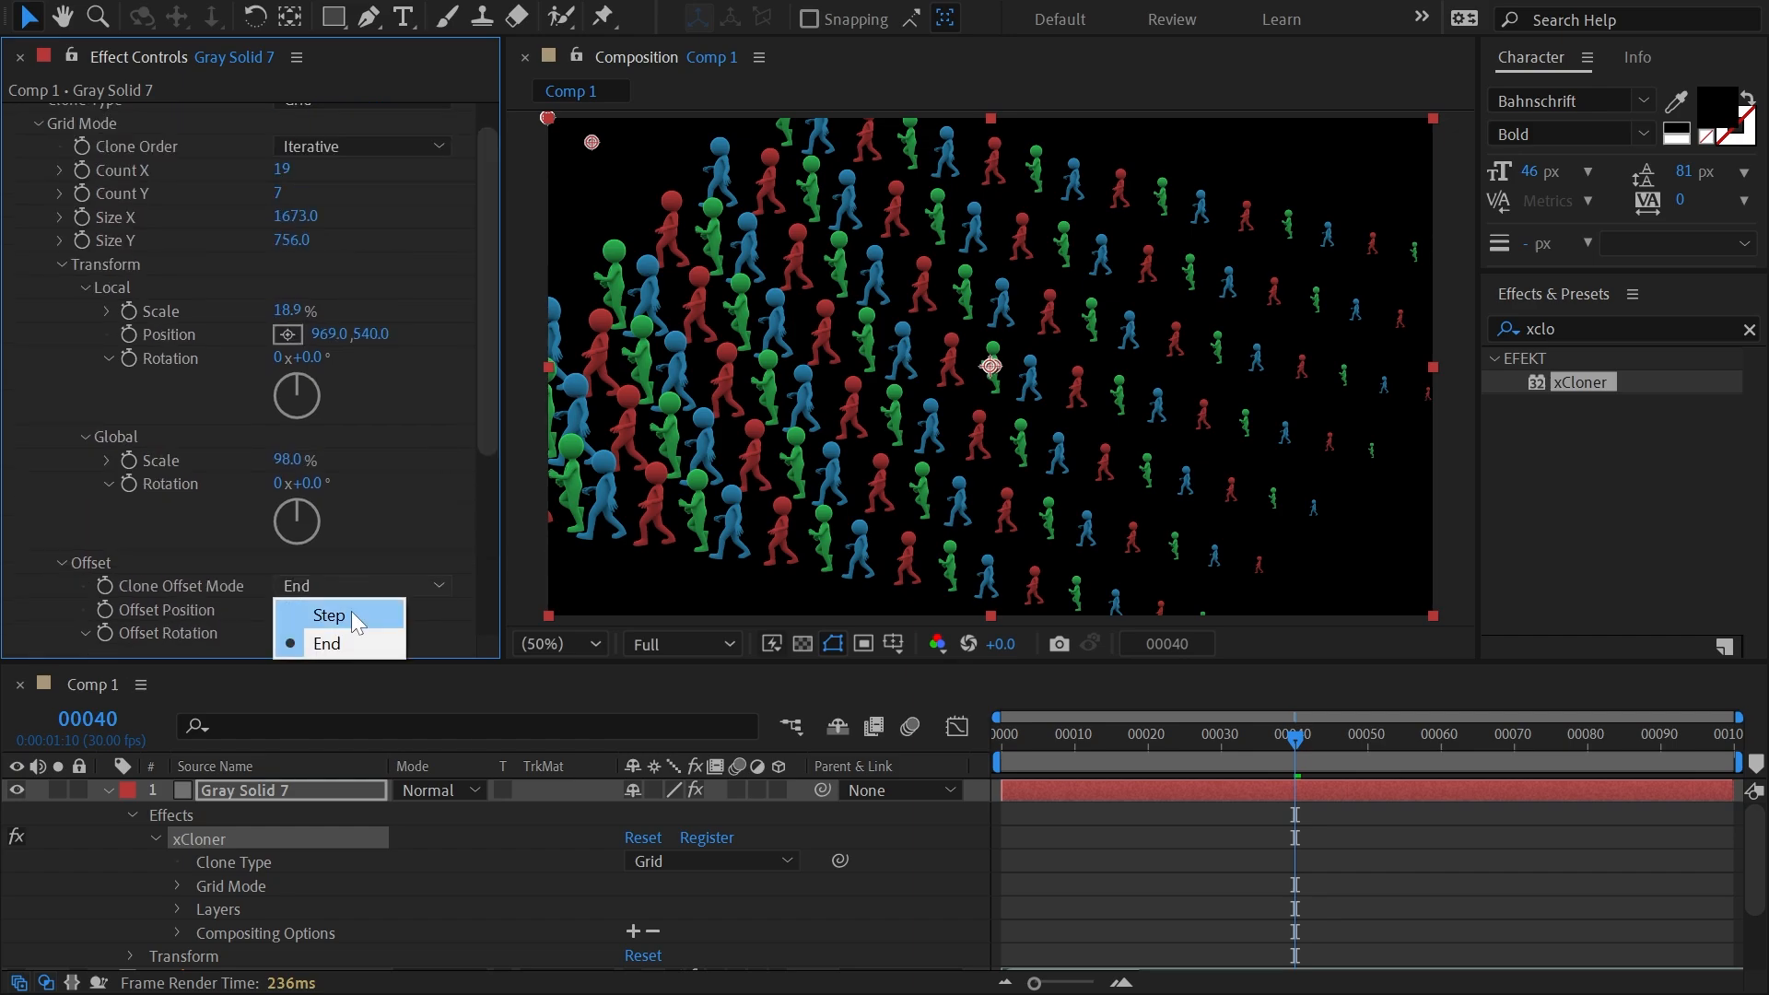
click(351, 614)
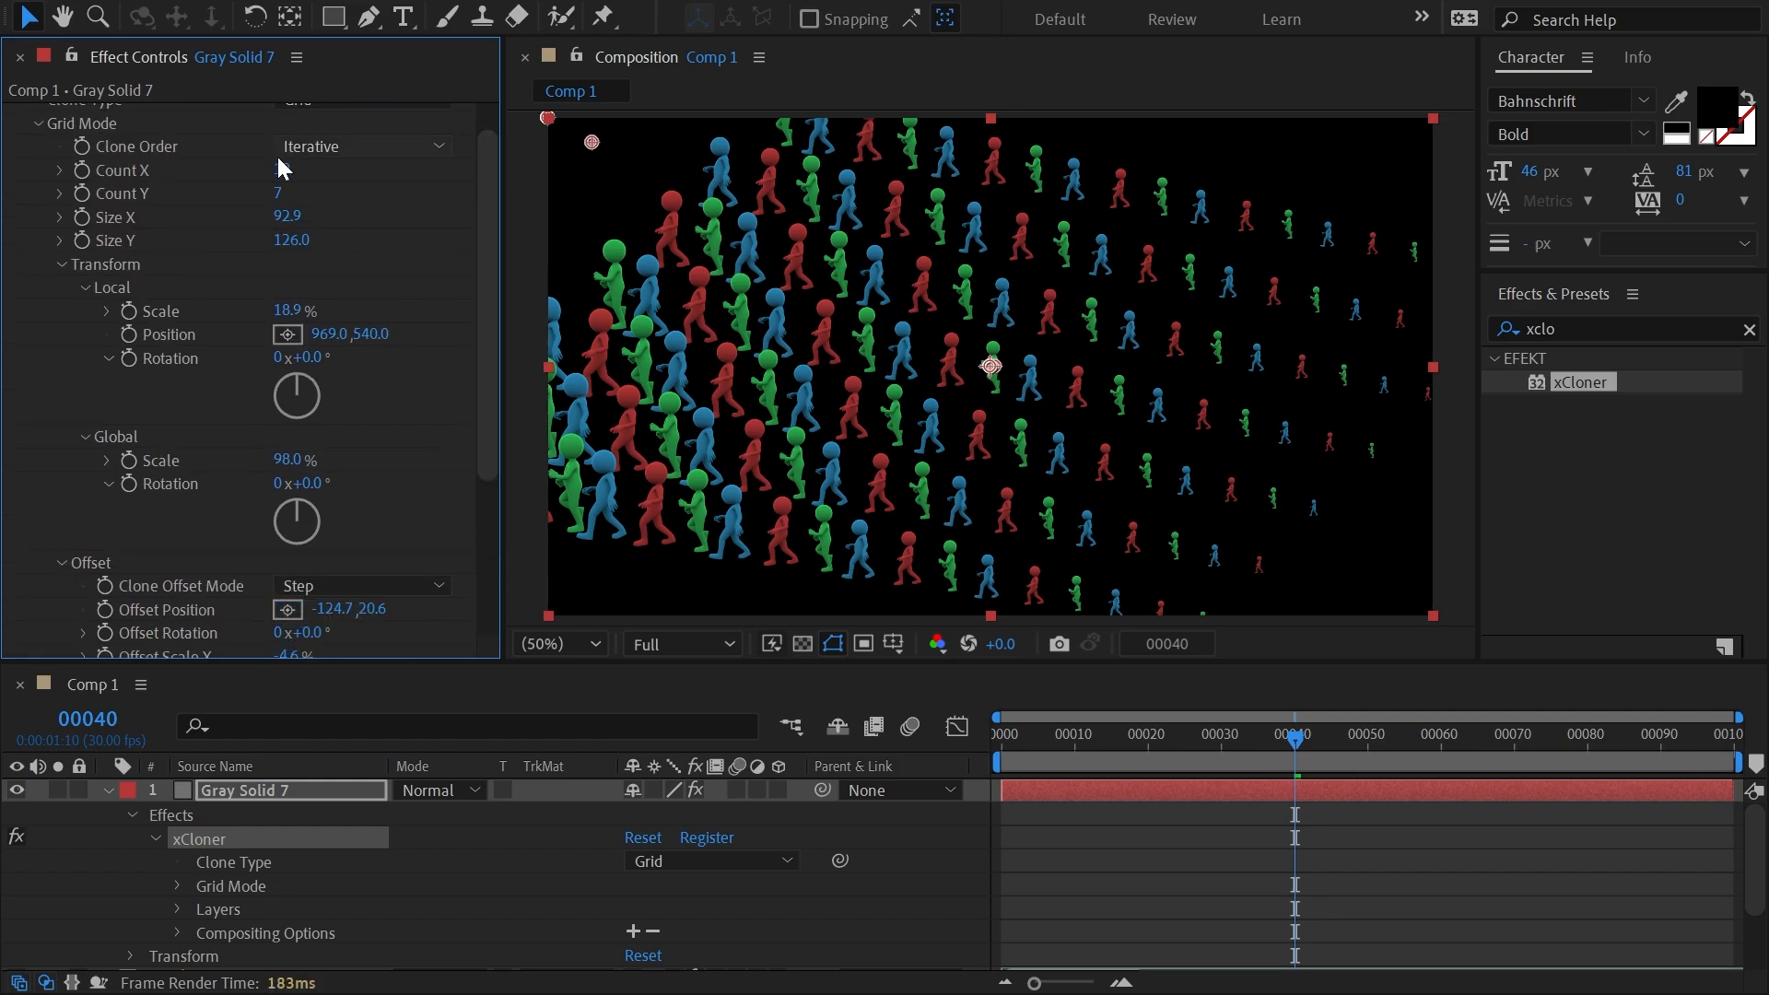
drag(274, 169, 244, 198)
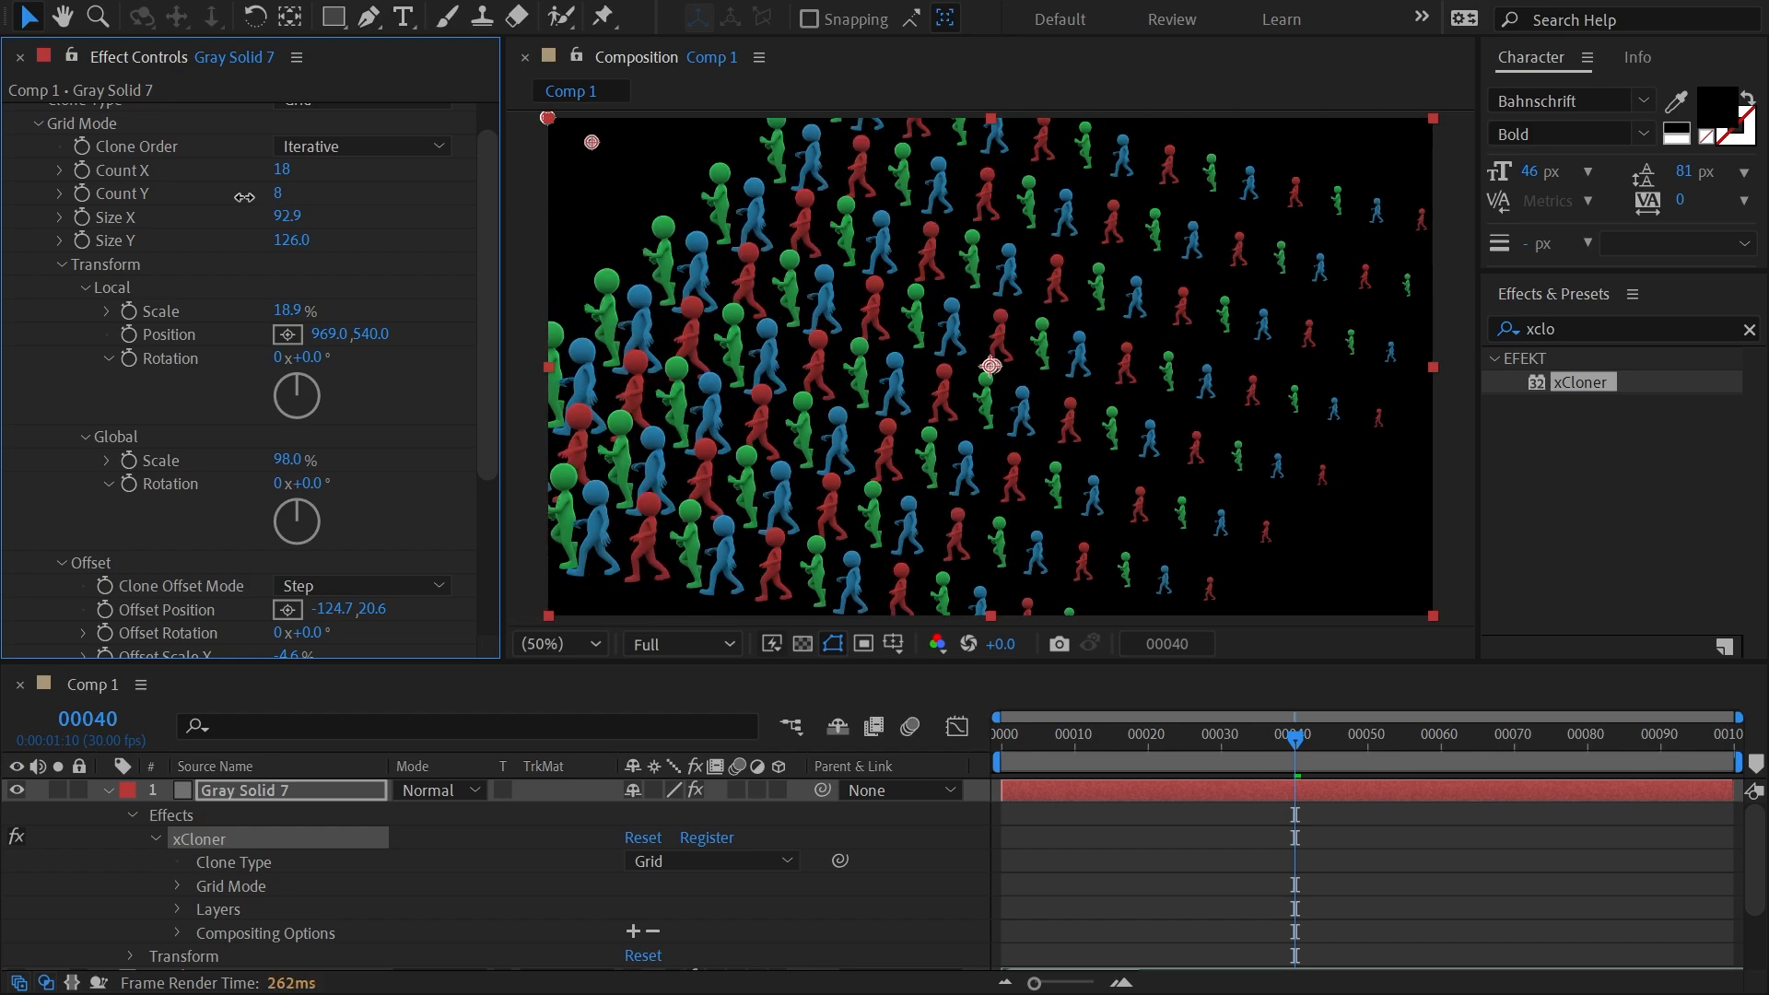
Randomize the grid clones with position 14, 76, scale 75%, rotation 24°, opacity 72% and time 70.
drag(480, 274, 501, 488)
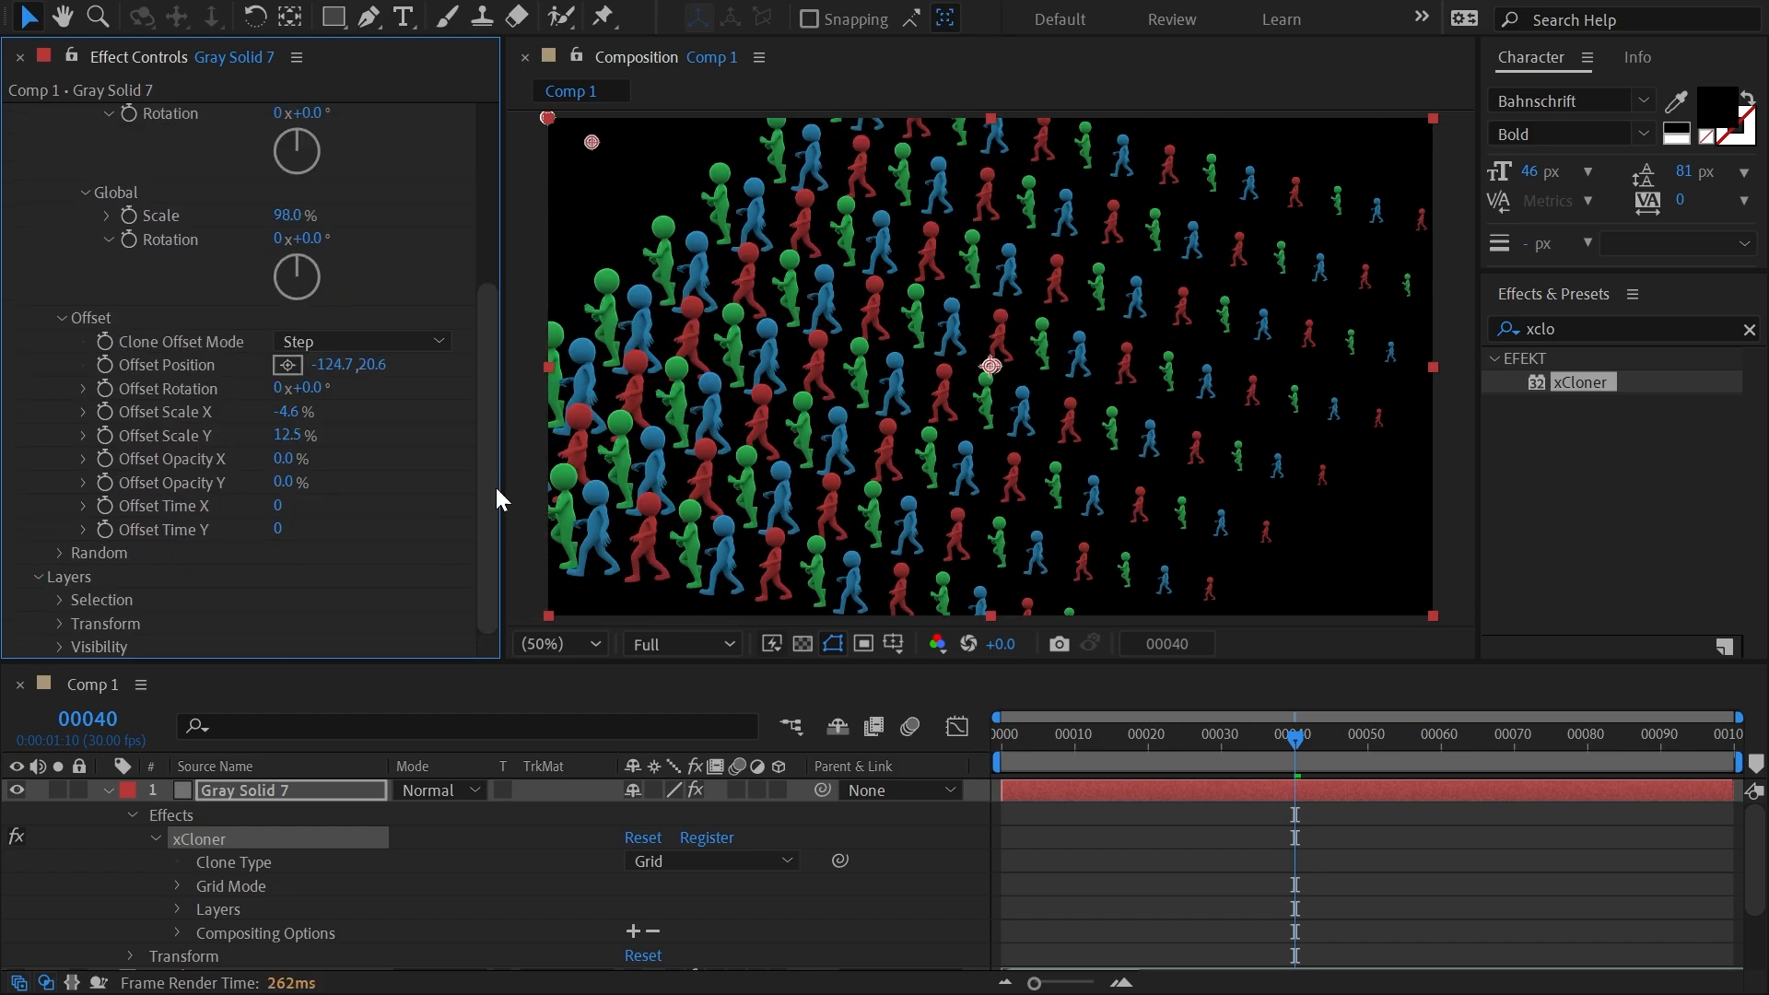
click(58, 551)
scroll(300, 543, down, 3)
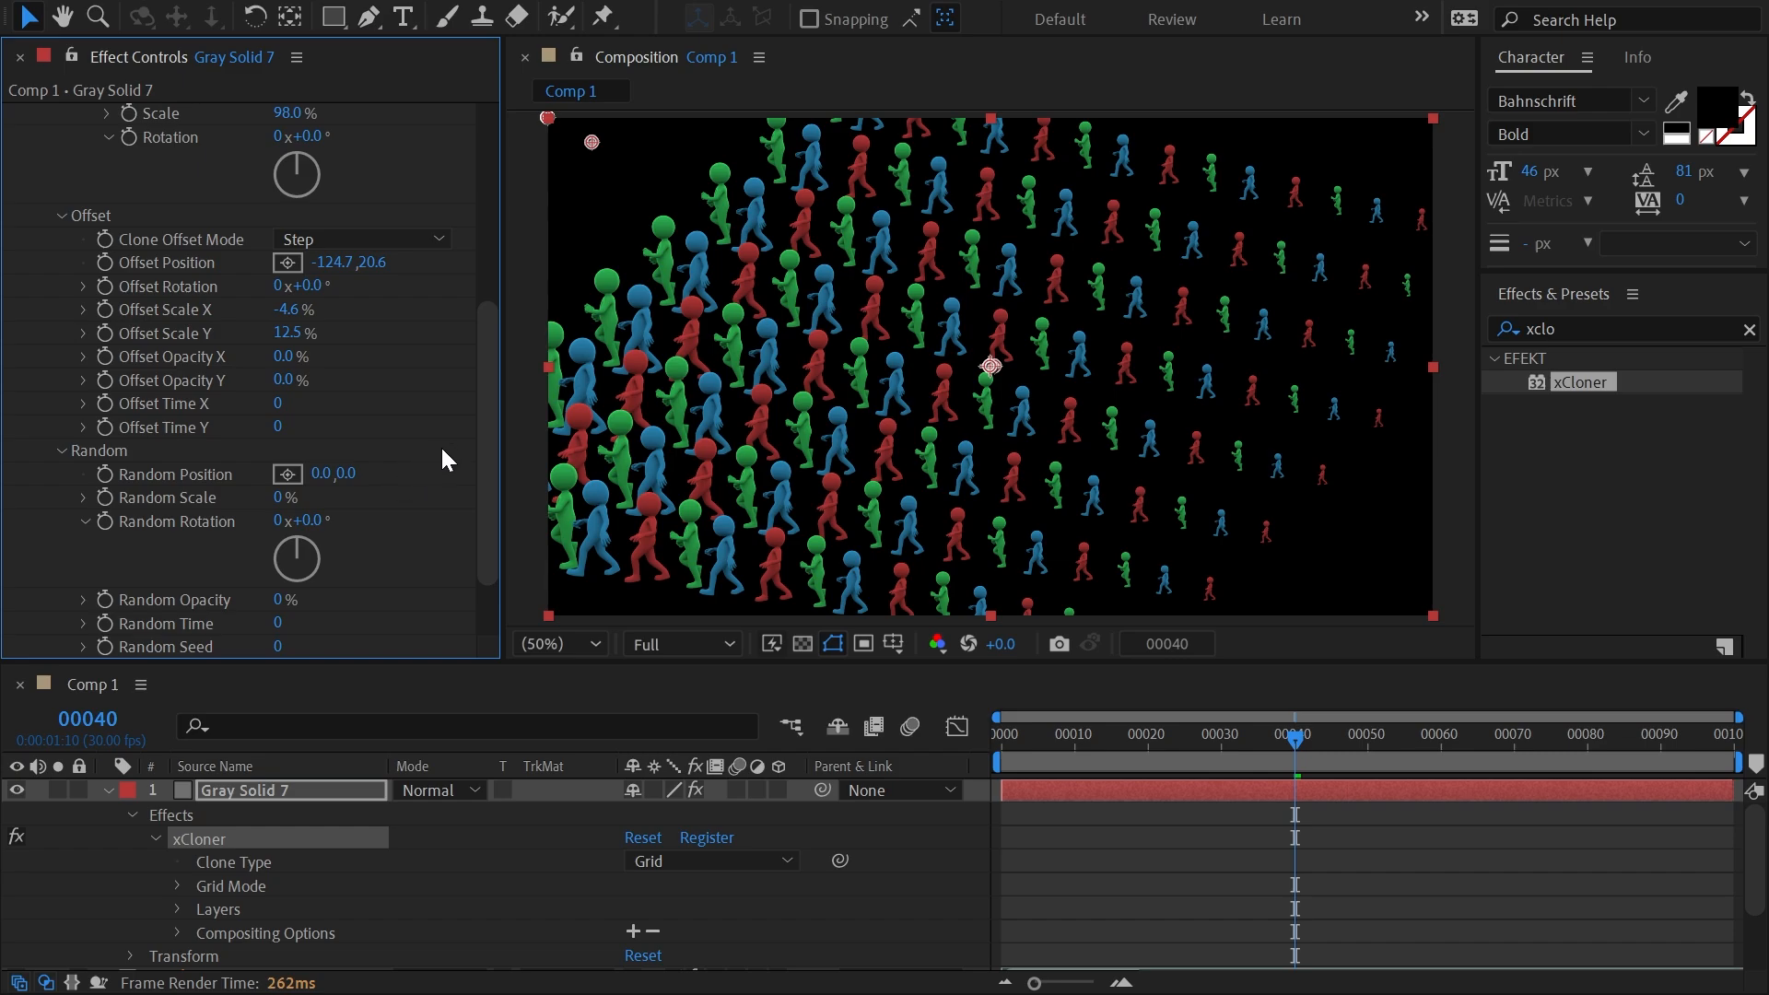
drag(354, 475, 464, 466)
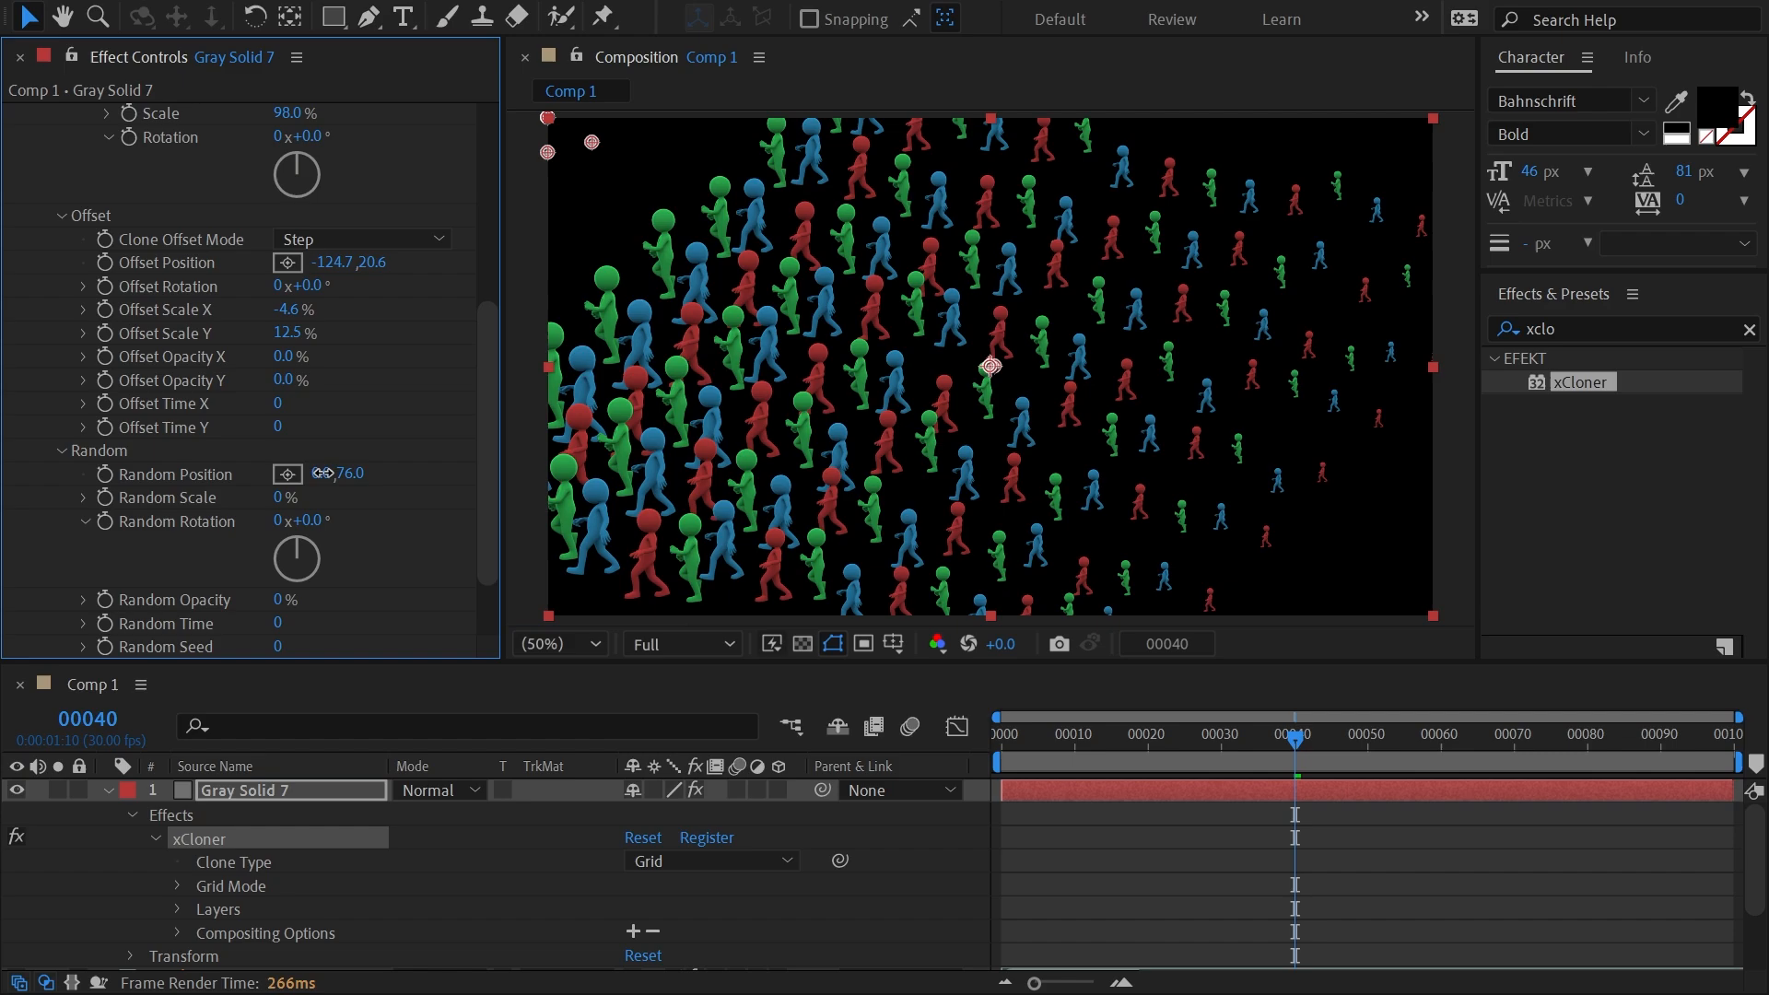
drag(319, 473, 322, 467)
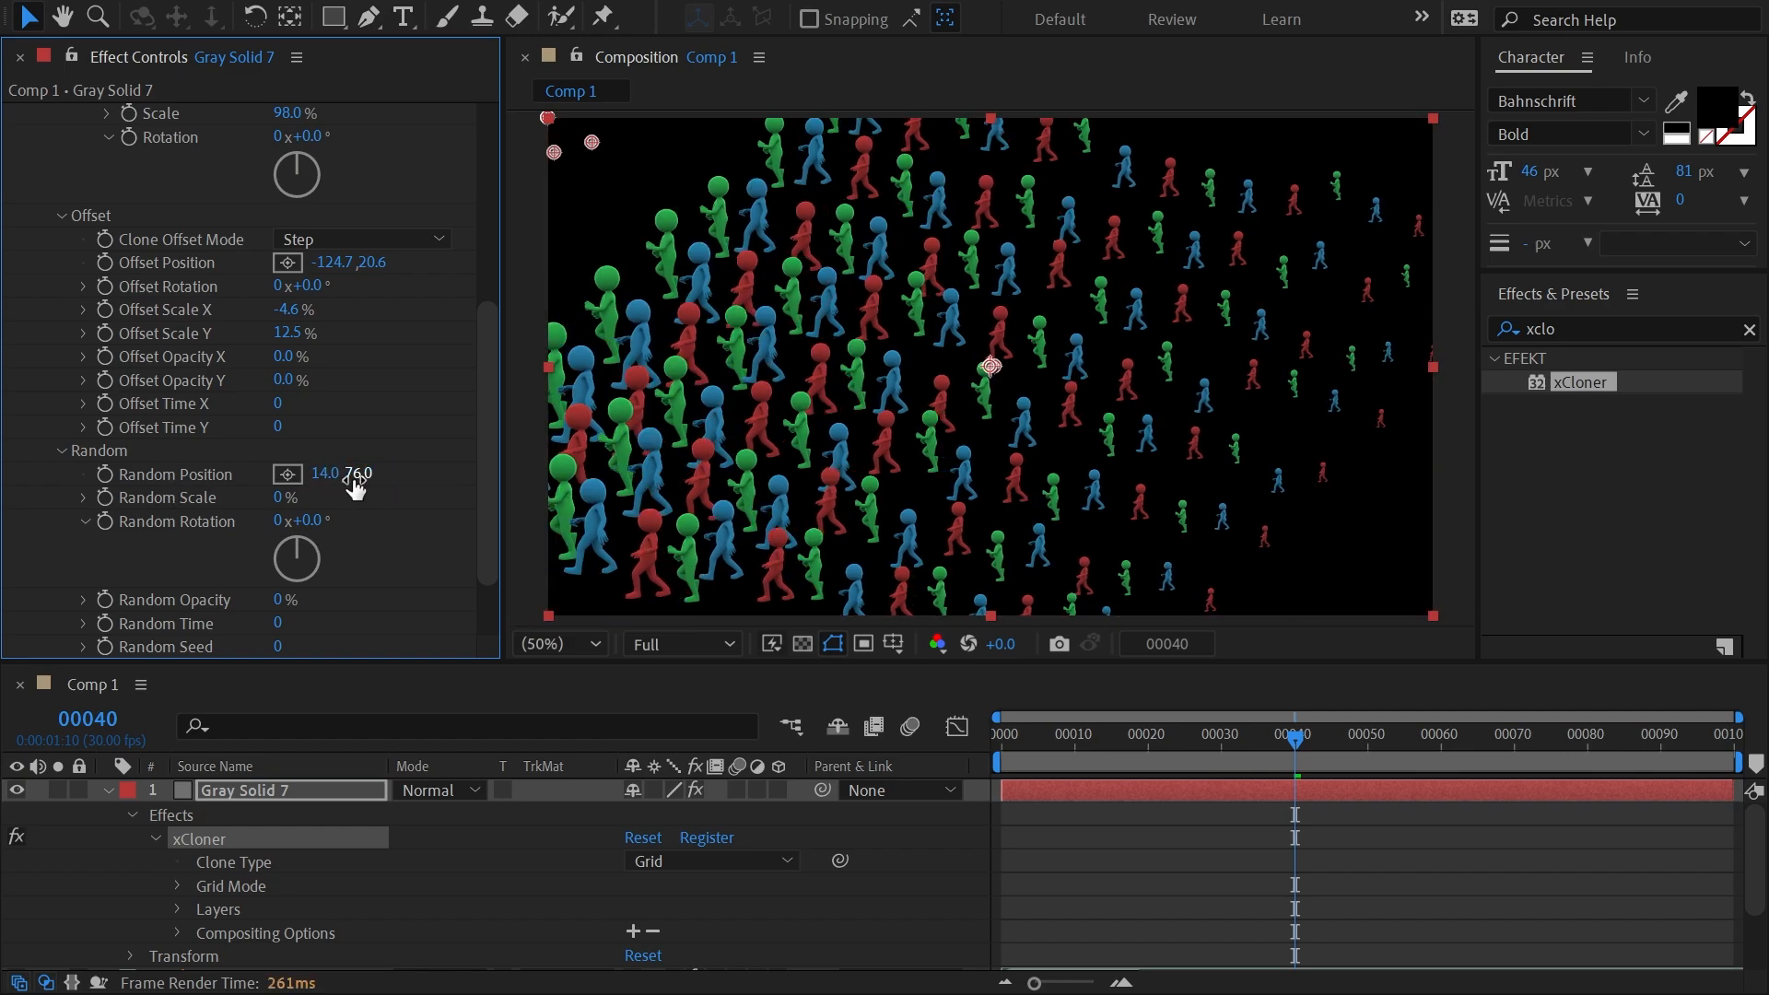
drag(281, 503, 340, 514)
drag(277, 603, 361, 606)
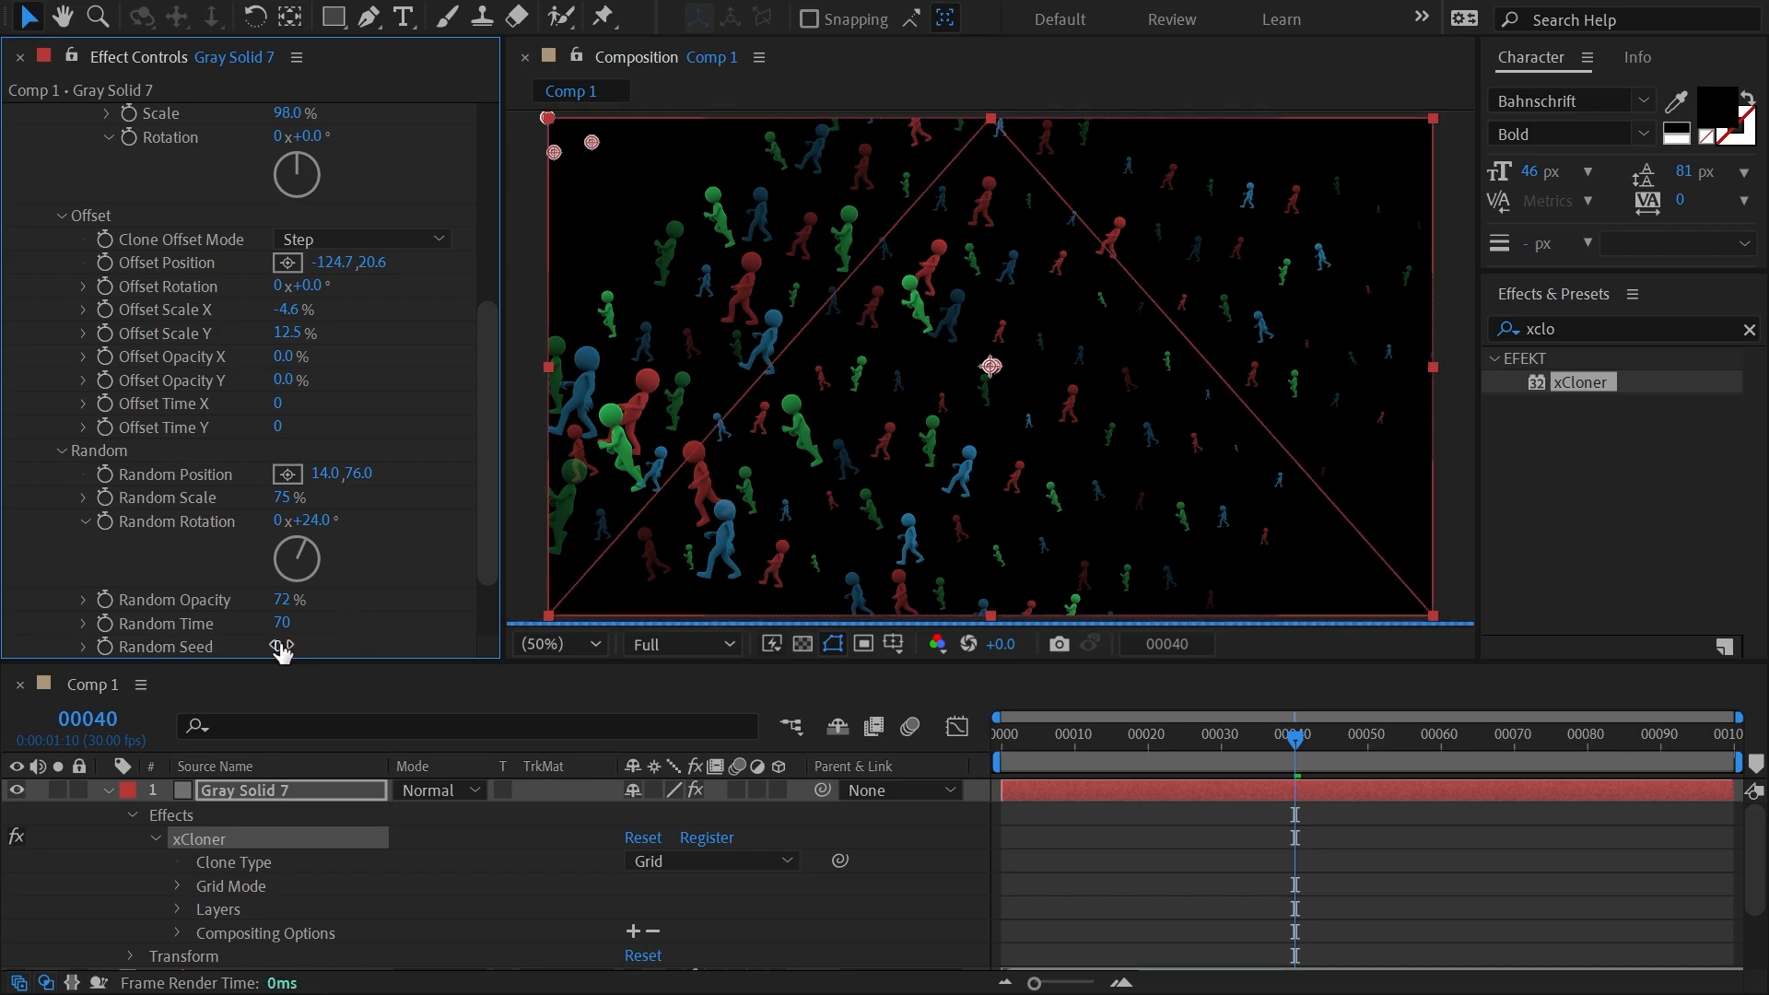